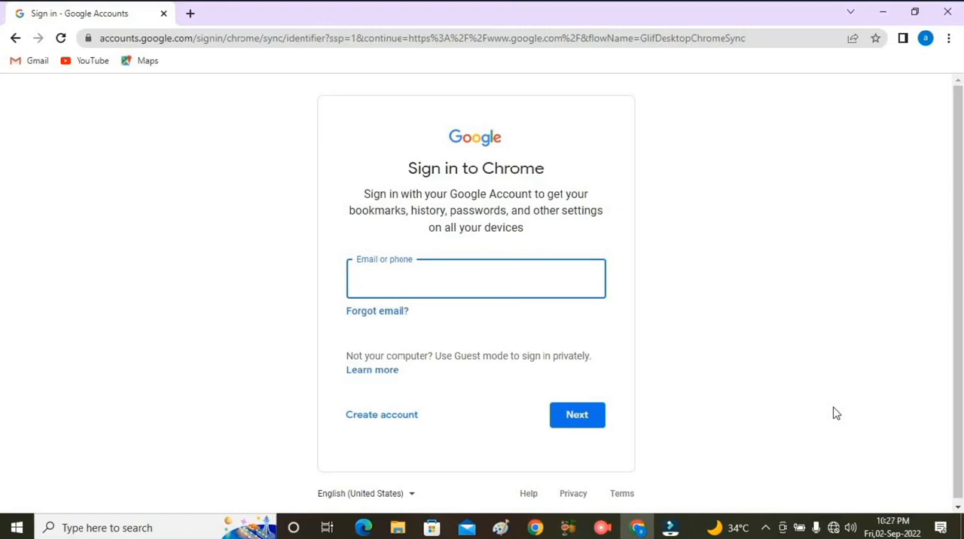
Start creating a new Google account for myself from the Chrome sign-in page
left_click(191, 13)
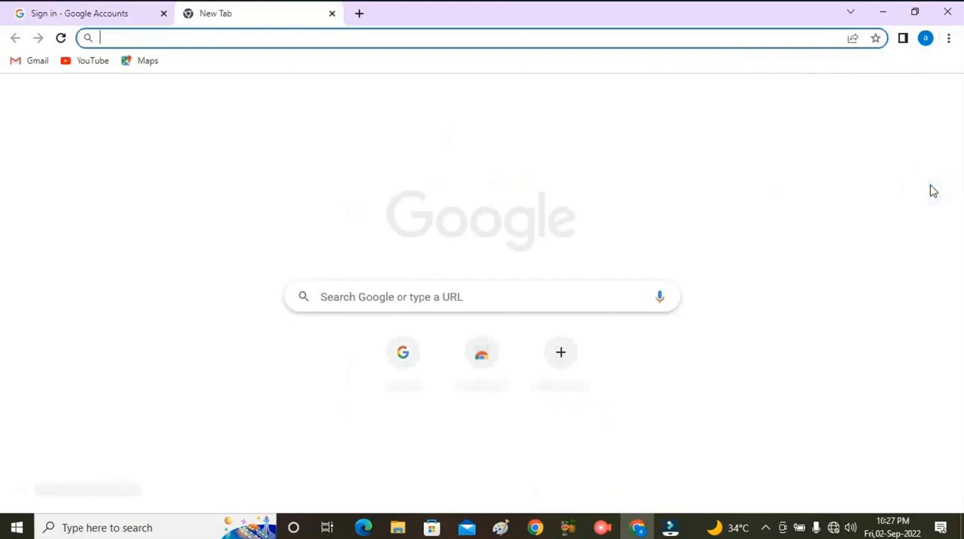
left_click(89, 15)
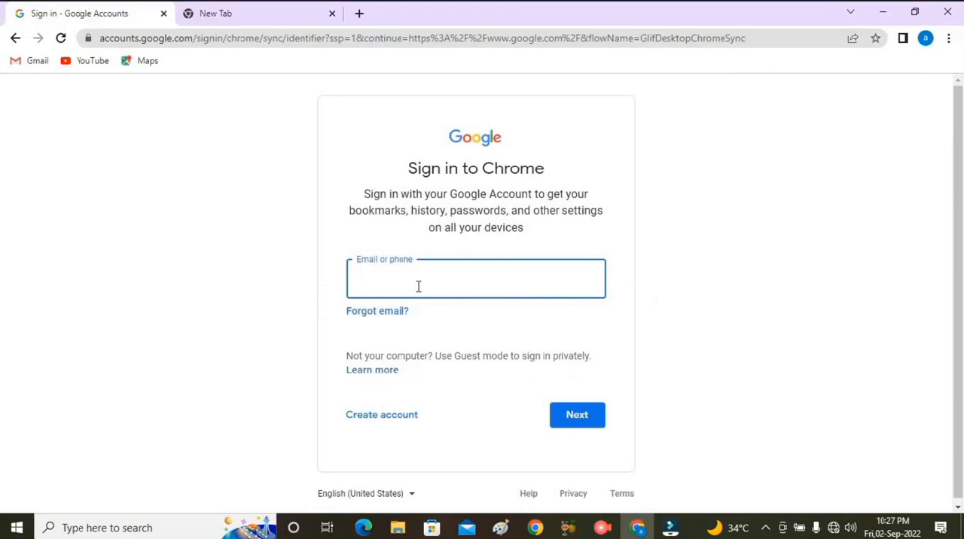
left_click(393, 419)
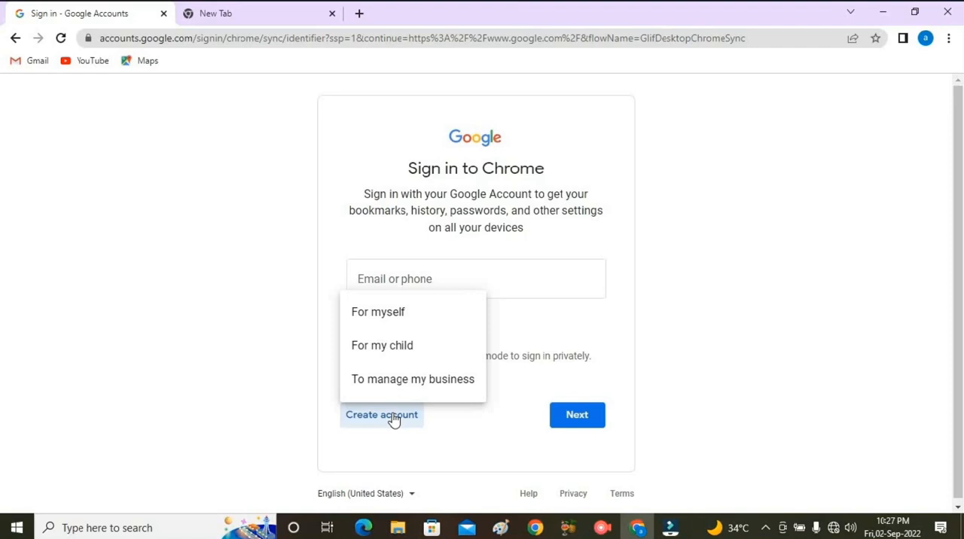
left_click(405, 315)
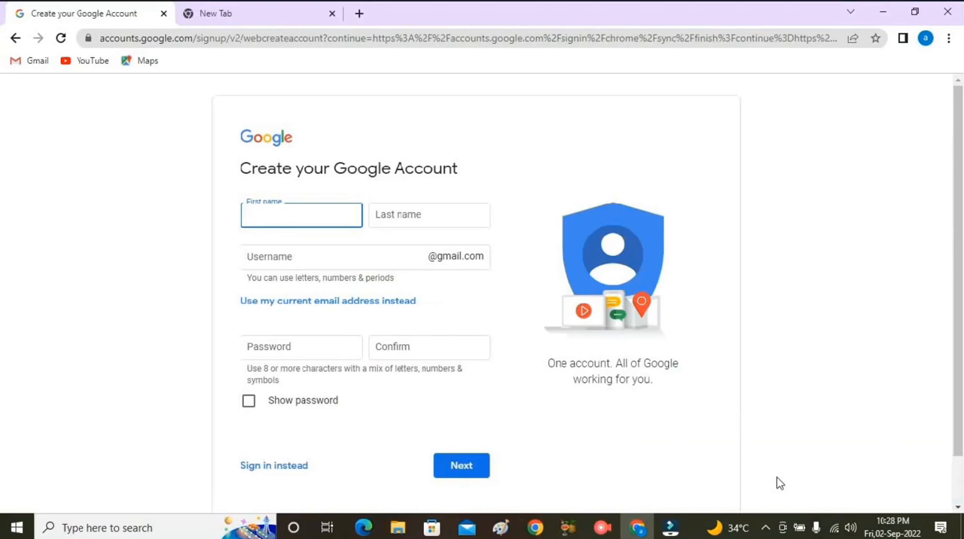
Fill in the account holder's first name and last name
left_click(321, 215)
type("asmat")
left_click(413, 216)
type("ullah")
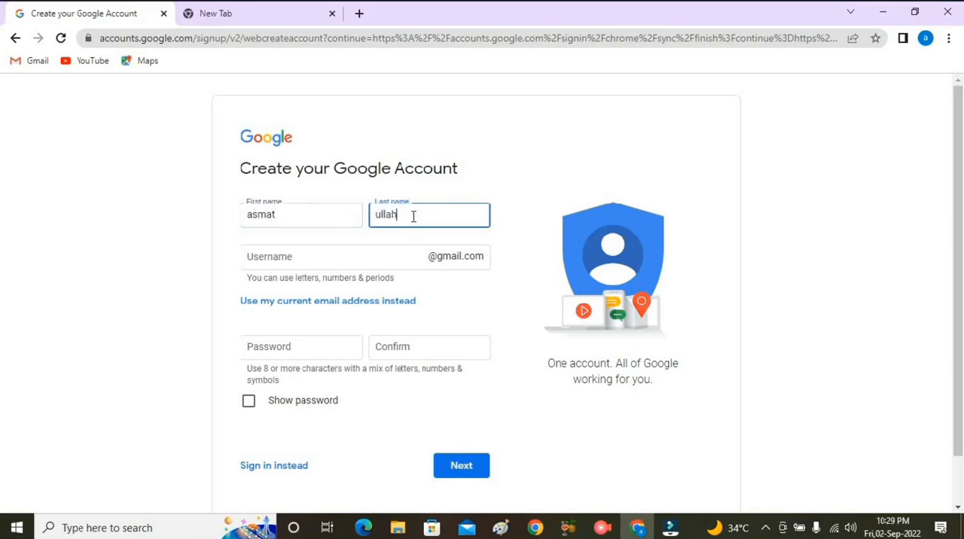
Enter a Gmail username made of the full name and a four-digit number, and check its availability
left_click(354, 255)
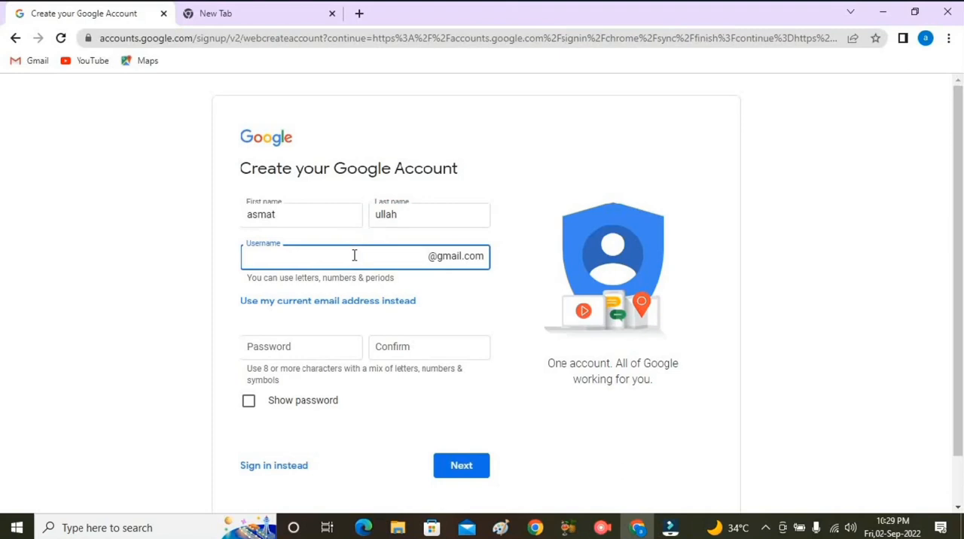
left_click(338, 343)
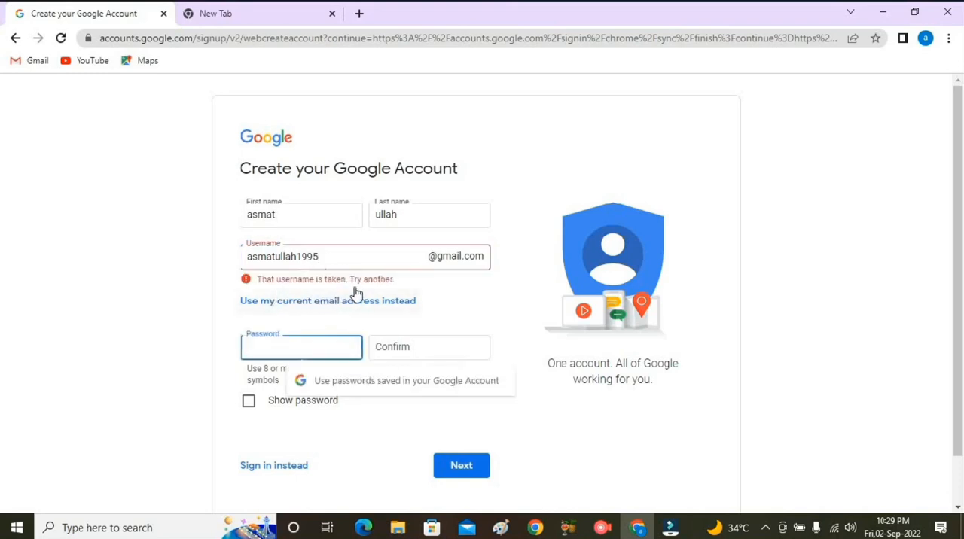
Try a username that ends in a different three-digit number instead of the four-digit one
left_click(333, 258)
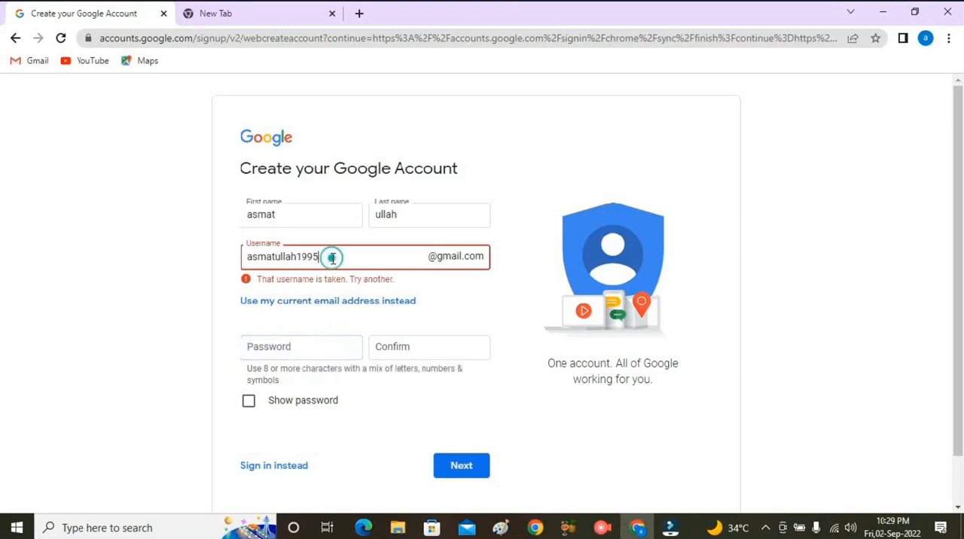
key("BackSpace")
key("BackSpace")
key("BackSpace")
key("BackSpace")
type("555")
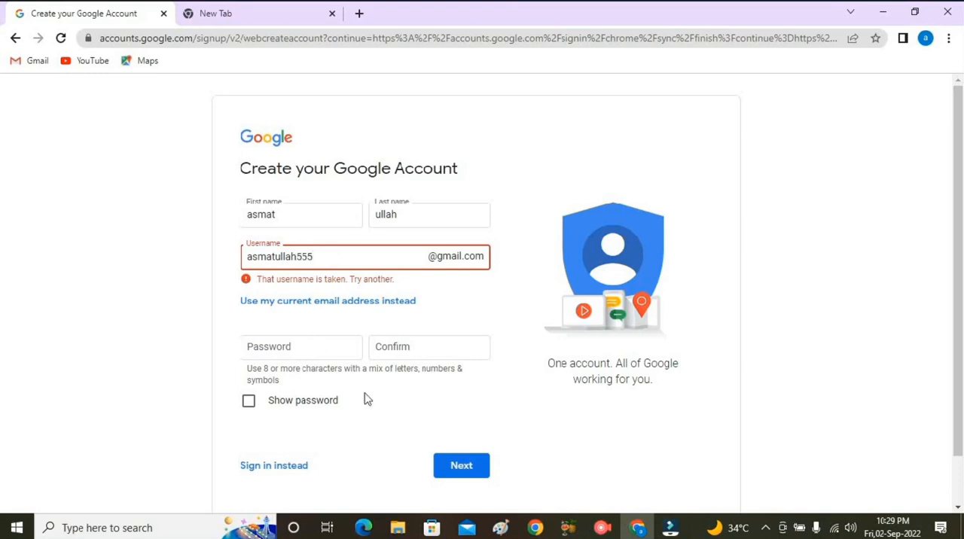
left_click(335, 348)
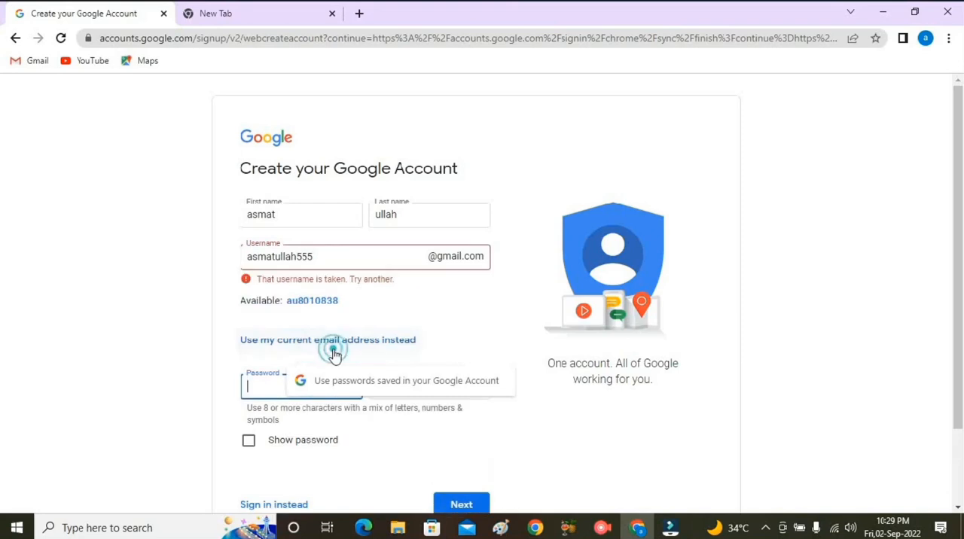
Try the username with one more digit appended to its end
left_click(336, 253)
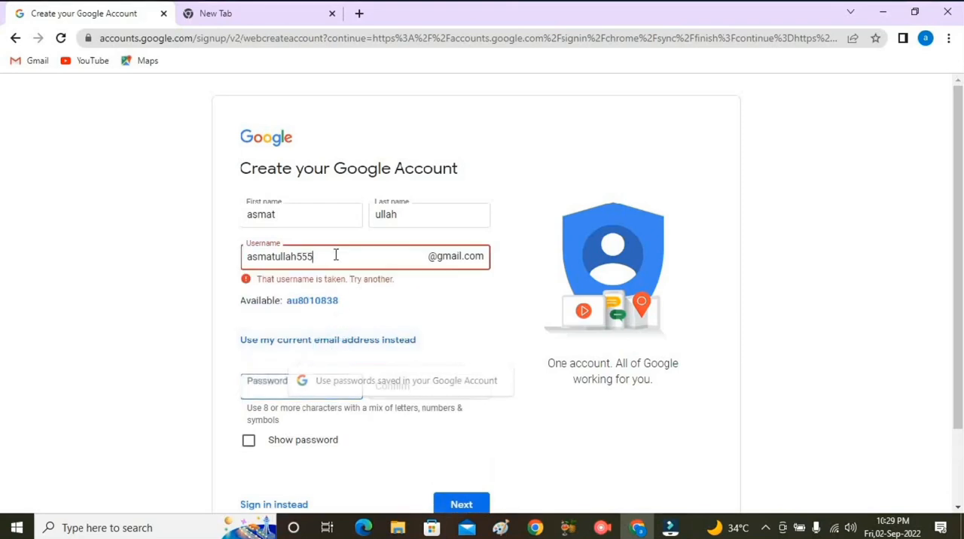
type("5")
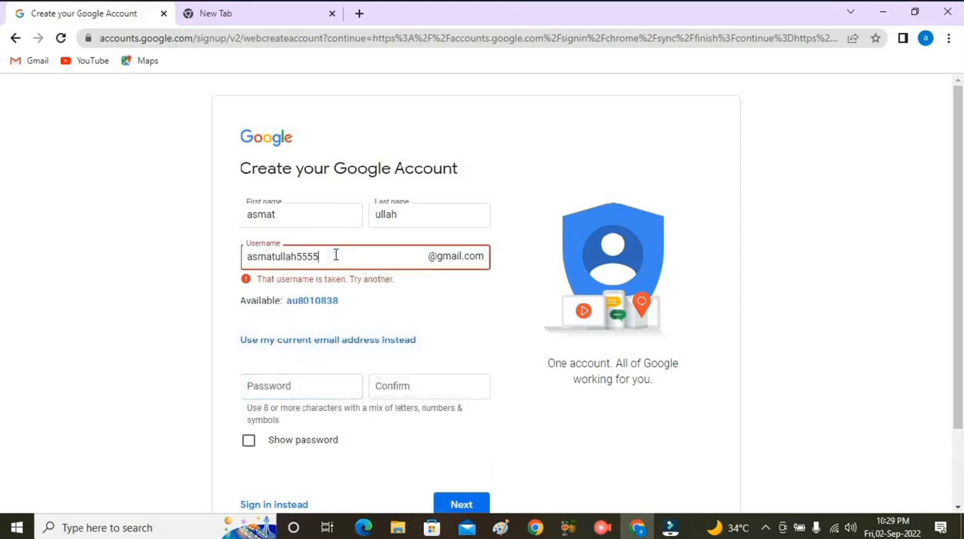
left_click(330, 388)
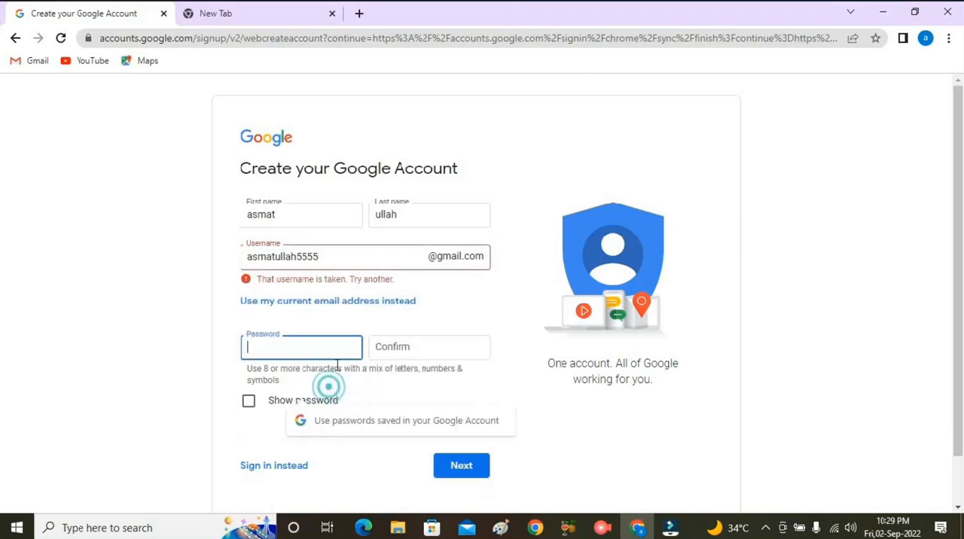
Try the username with its final digits replaced by a descending four-digit number
left_click(339, 258)
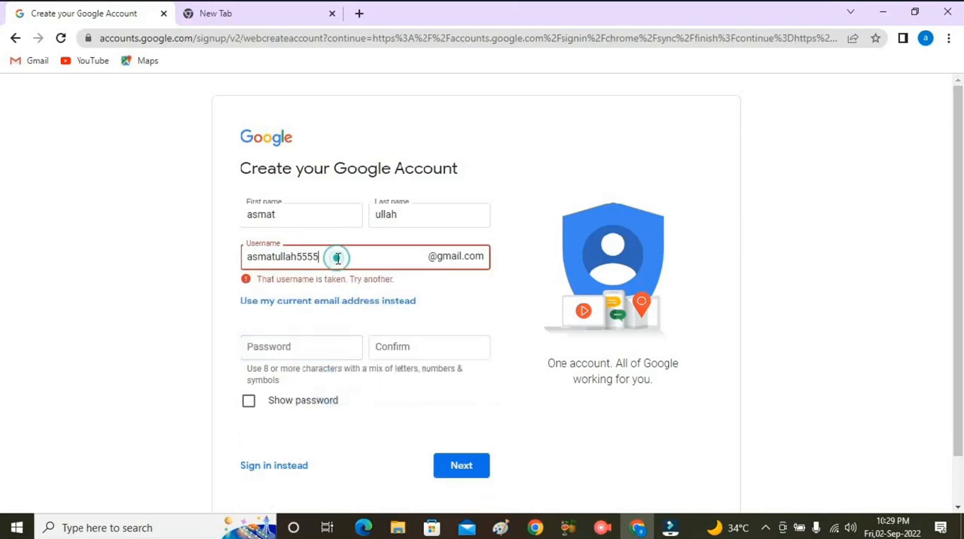
key("BackSpace")
key("BackSpace")
key("BackSpace")
key("BackSpace")
type("4321")
left_click(315, 345)
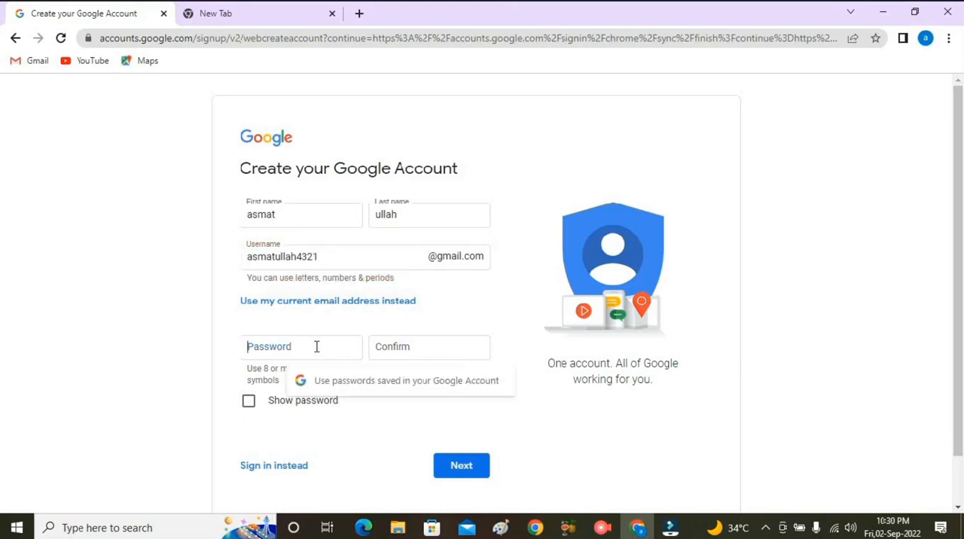
Replace the username's digits with an additional surname followed by a four-digit number, and check its availability
left_click(337, 257)
key("BackSpace")
key("BackSpace")
key("BackSpace")
key("BackSpace")
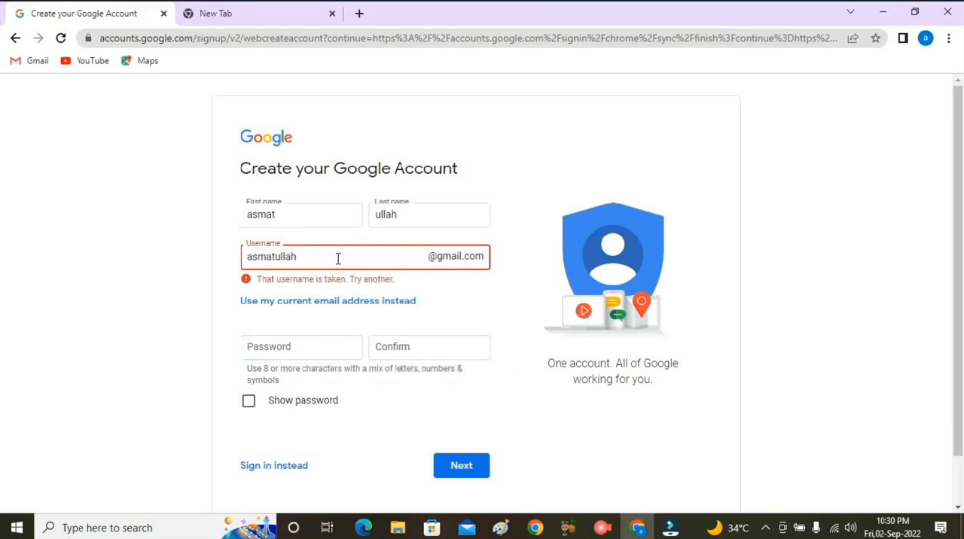
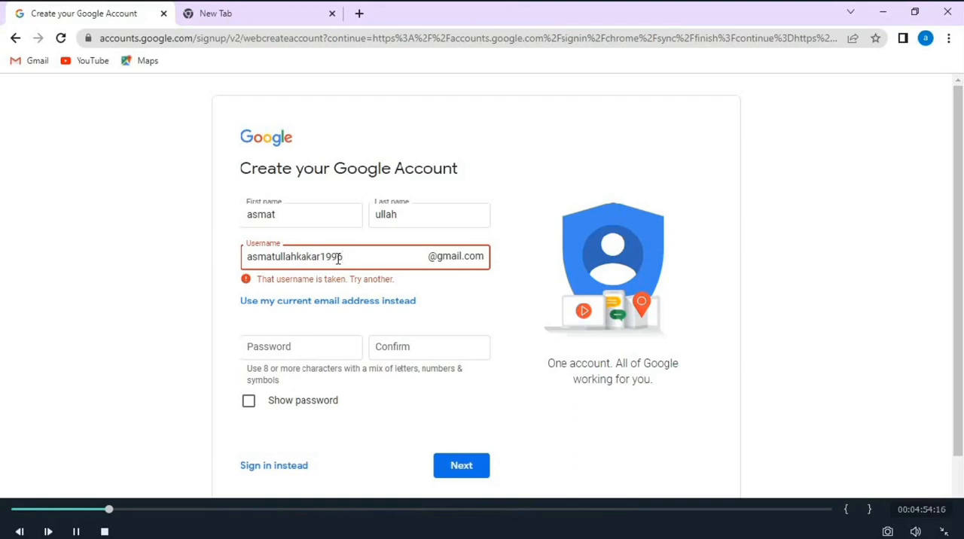
left_click(329, 346)
Enter the account password, repeat it in the confirmation field, and submit the account details
left_click(329, 345)
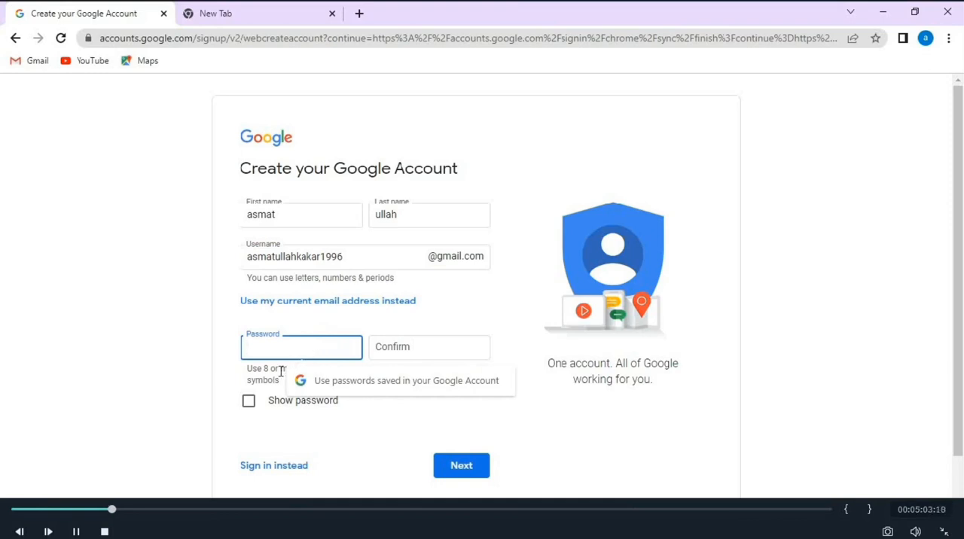
type("•")
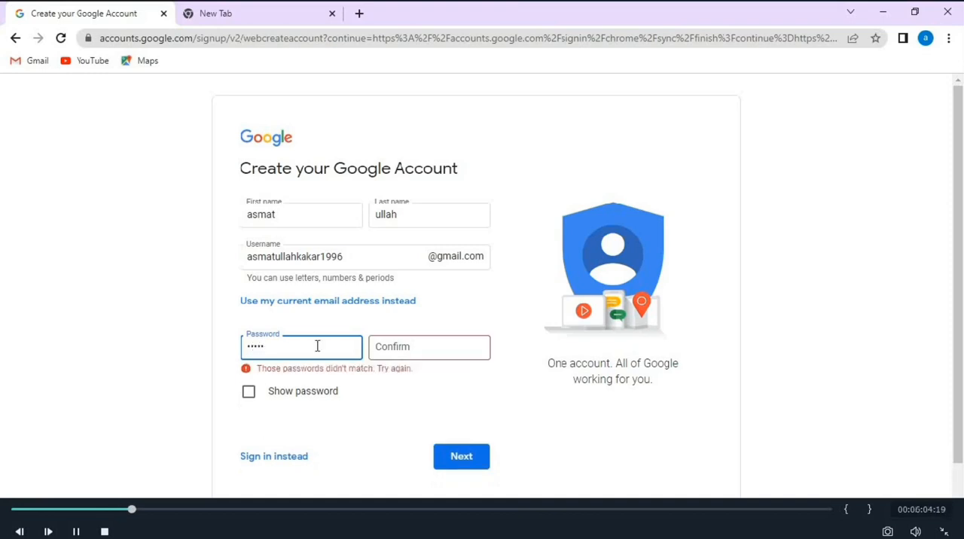
type("••••••••••")
type("••")
left_click(385, 348)
type("•••••••••")
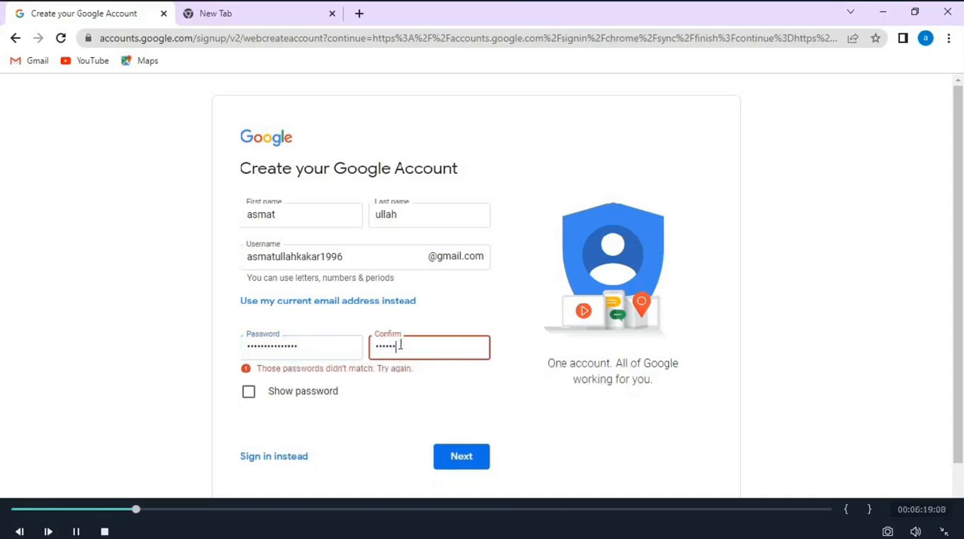
type("•••••")
left_click(460, 460)
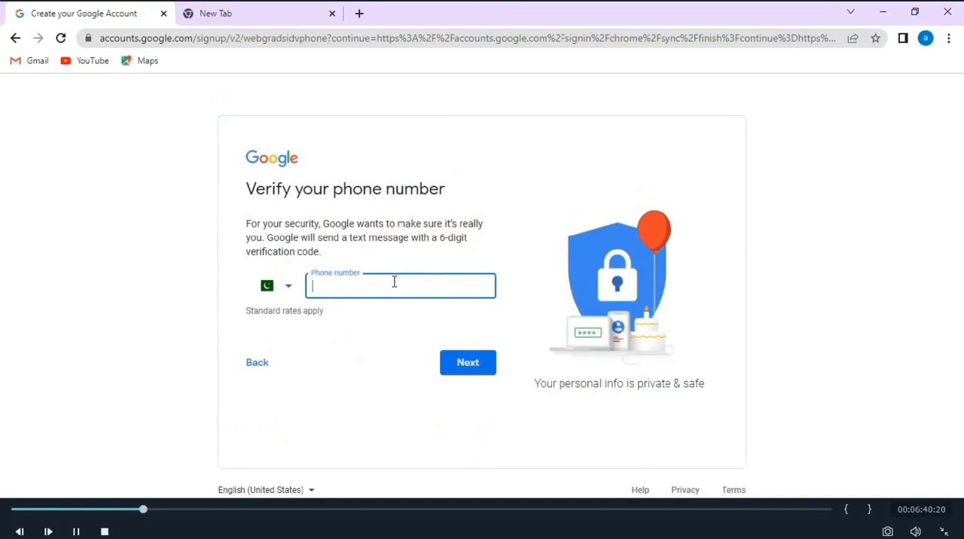
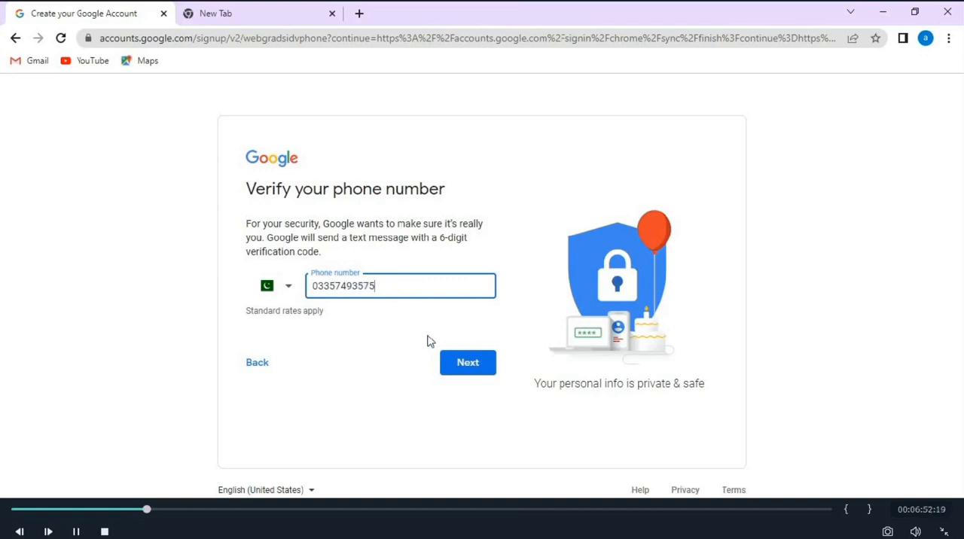
Enter the phone number for verification and request the verification code
left_click(467, 362)
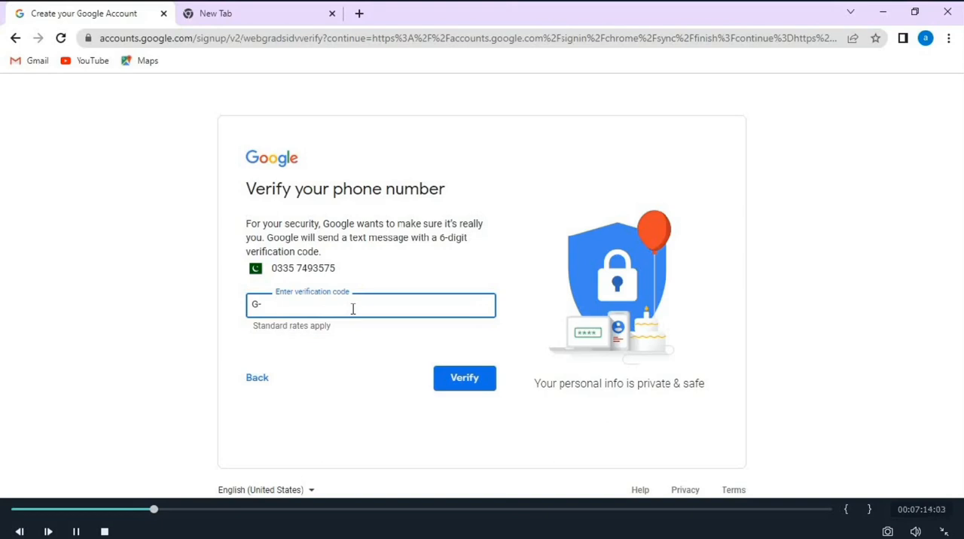
Enter the verification code received by text message and verify the phone number
left_click(466, 378)
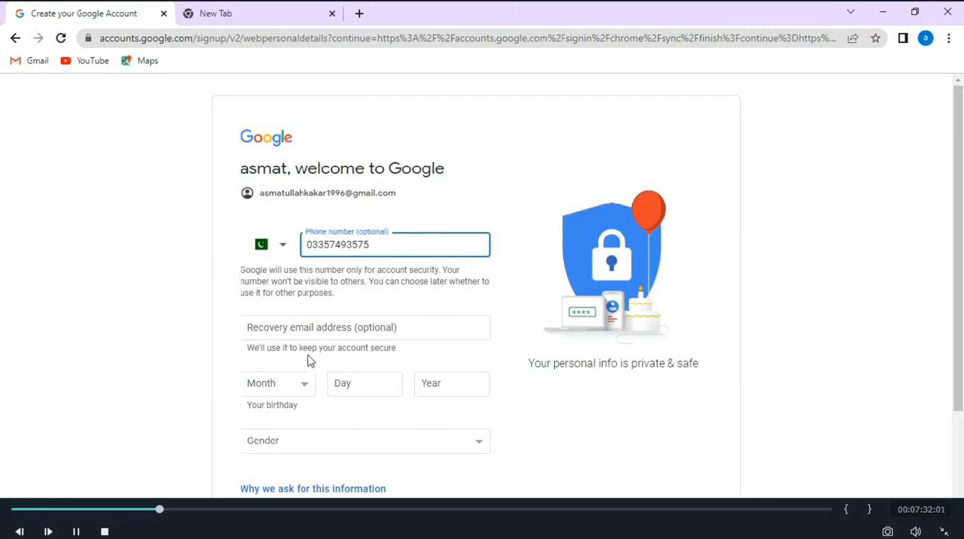
Fill in the recovery email address
left_click(413, 328)
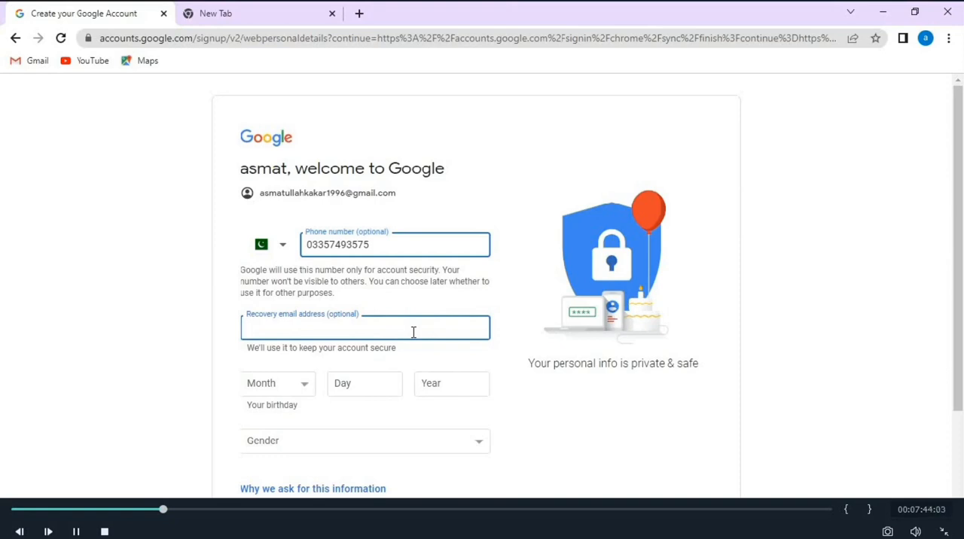
key("Left")
key("Left")
left_click(368, 328)
type("g")
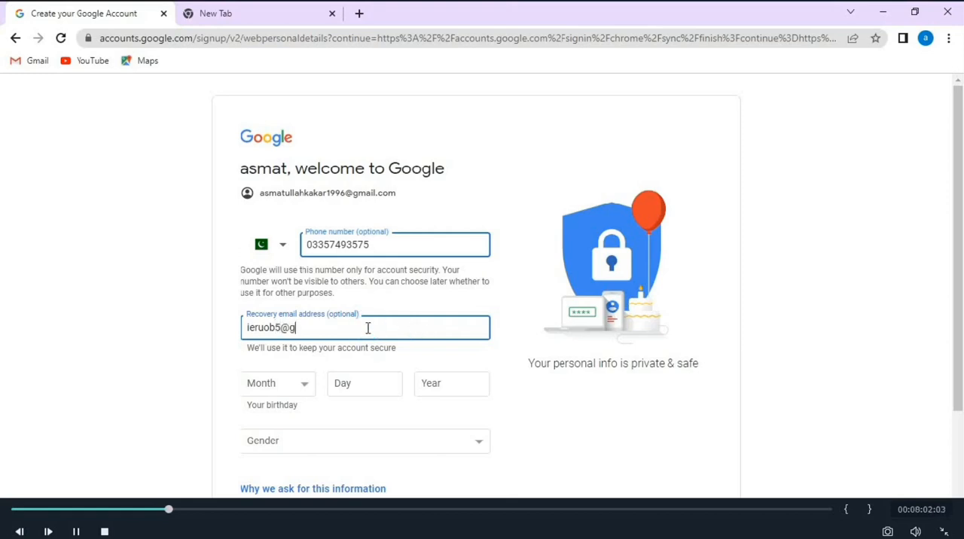
type("mail.com")
Fill in the date of birth and set the gender to Male
left_click(305, 386)
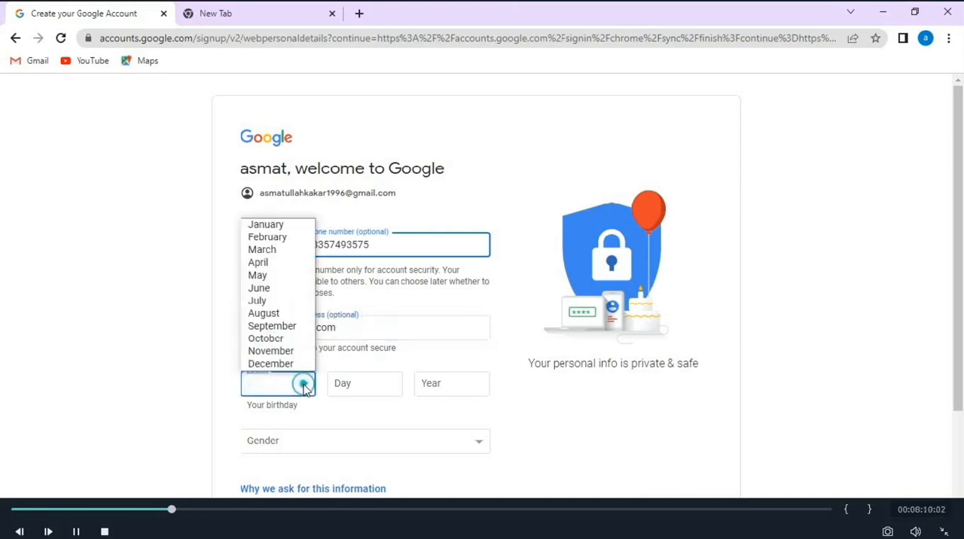
left_click(288, 278)
left_click(377, 381)
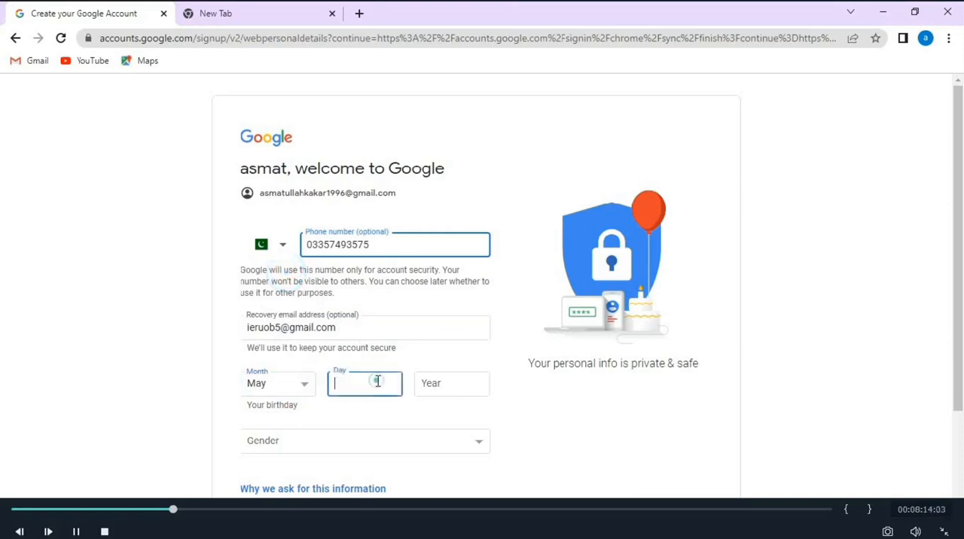
type("08")
left_click(436, 382)
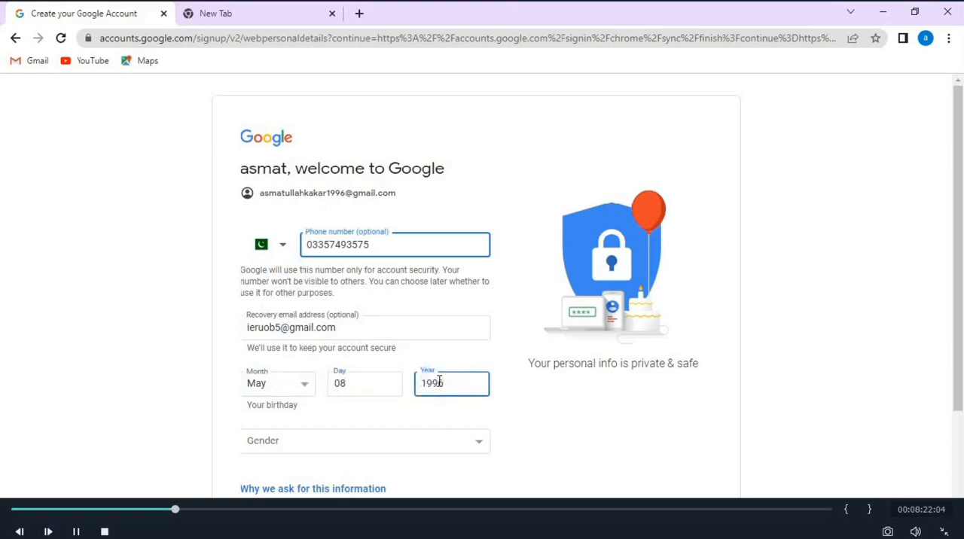
left_click(479, 444)
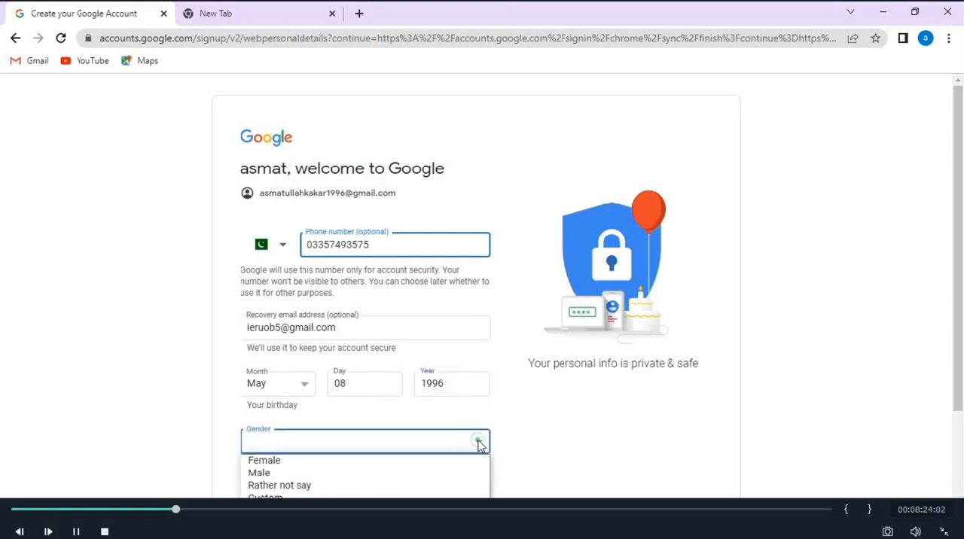
left_click(452, 474)
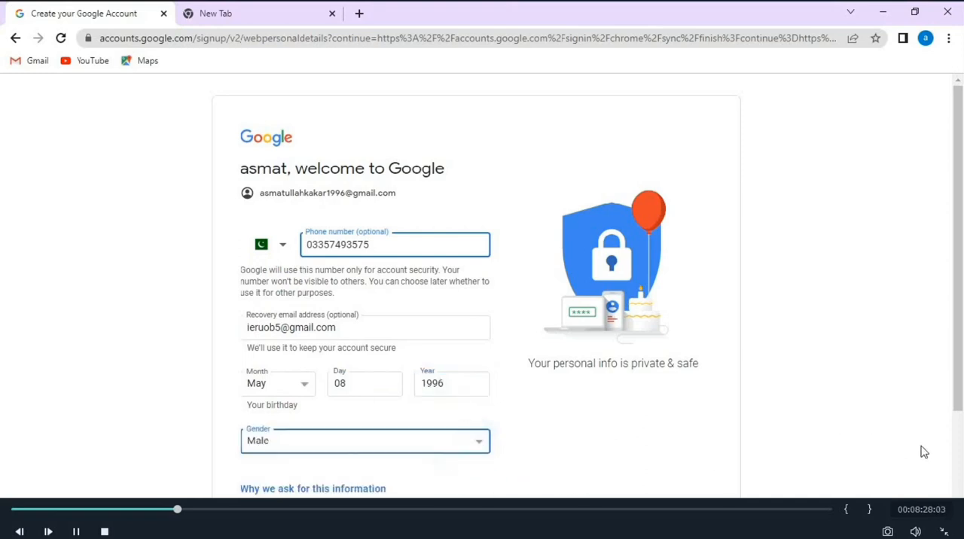
Submit the personal details and skip adding the phone number for use across Google services
scroll(955, 386, "down", 2)
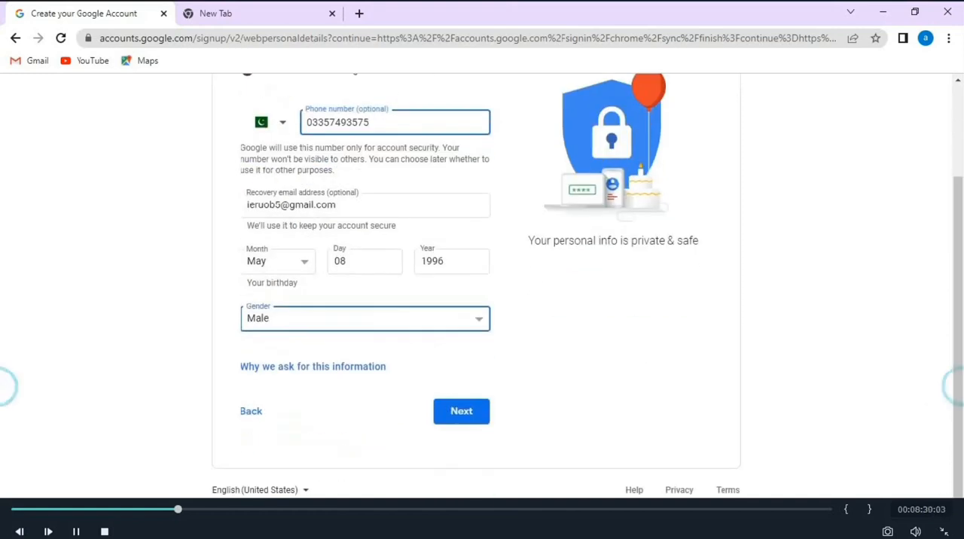
left_click(459, 419)
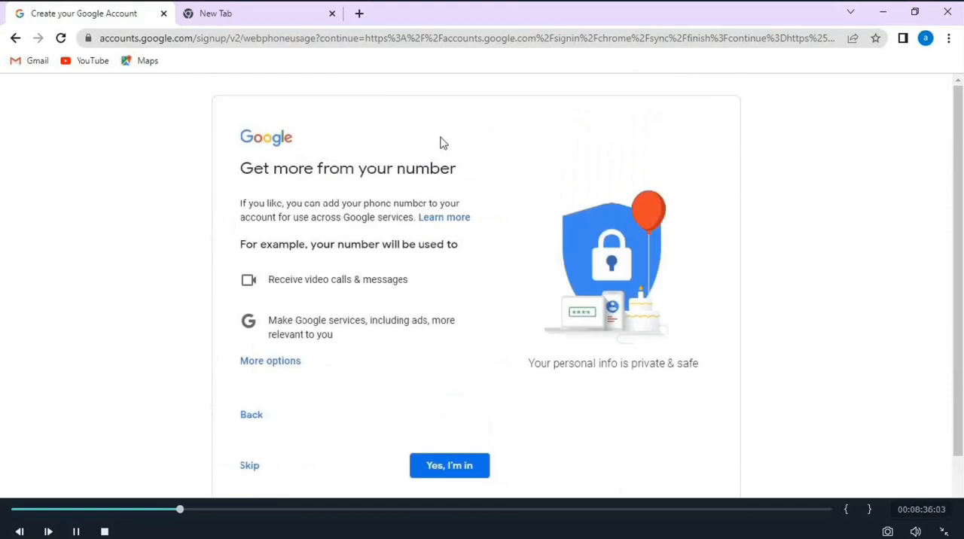
left_click(250, 466)
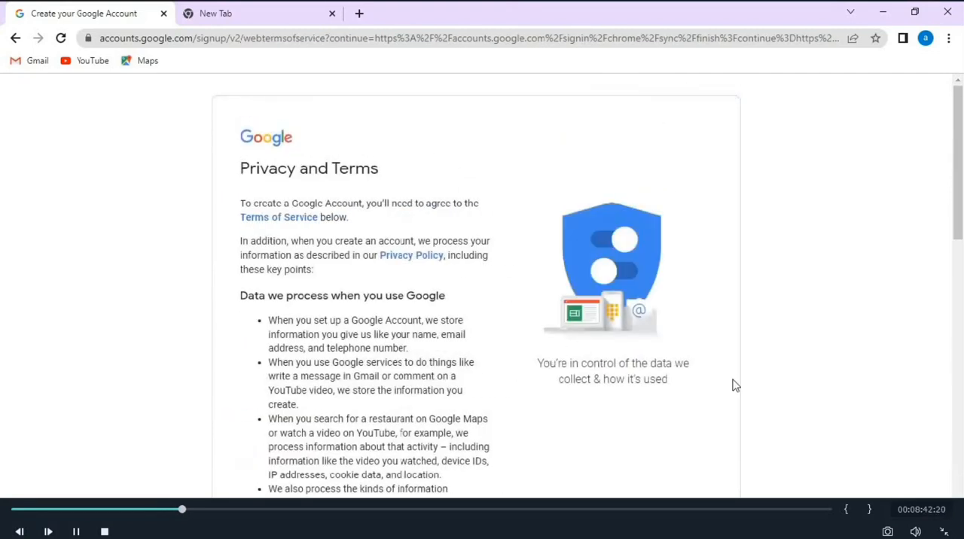
Agree to Google's Privacy and Terms to create the account, and reload the page that follows
left_click_drag(958, 220, 958, 497)
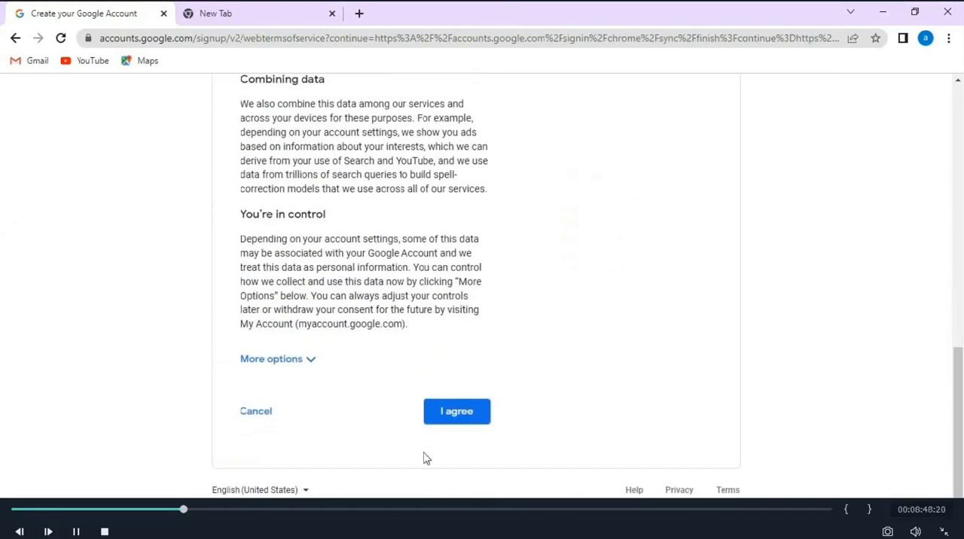
left_click(461, 413)
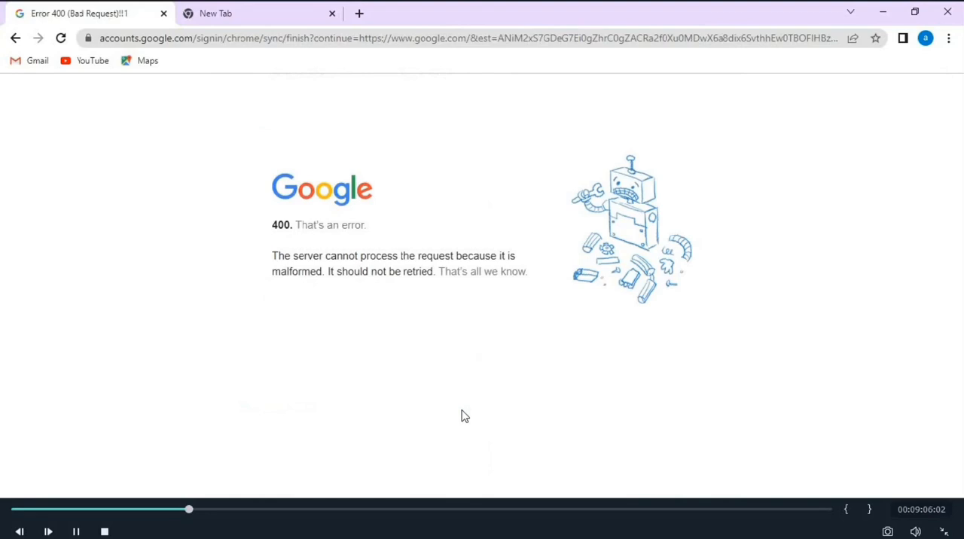
left_click(60, 39)
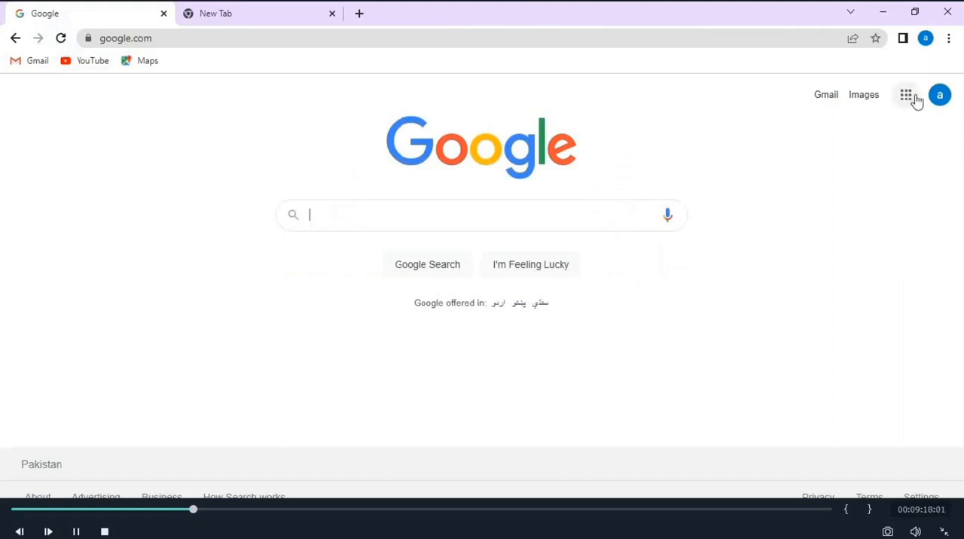
Switch to the newly created account on the Google homepage and open its Google Account management page
left_click(939, 96)
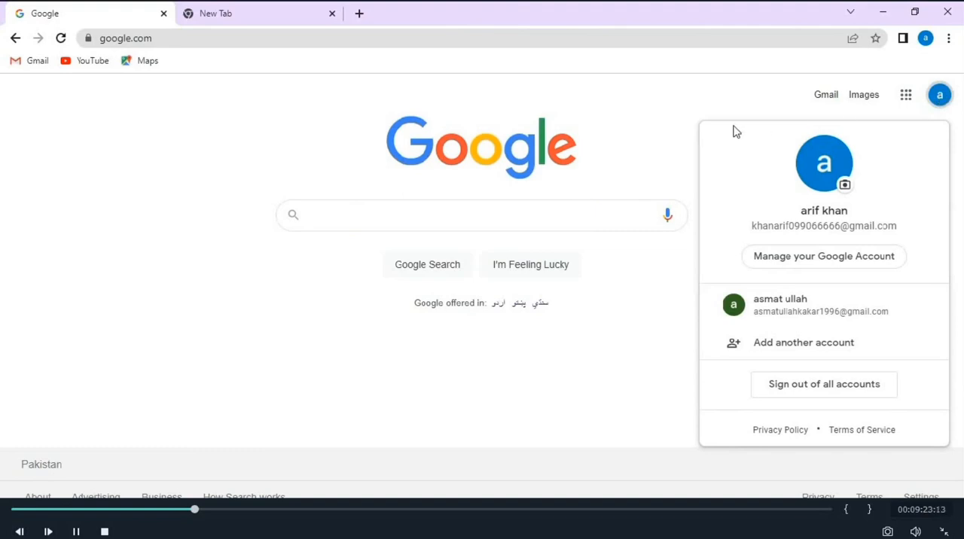
left_click(627, 144)
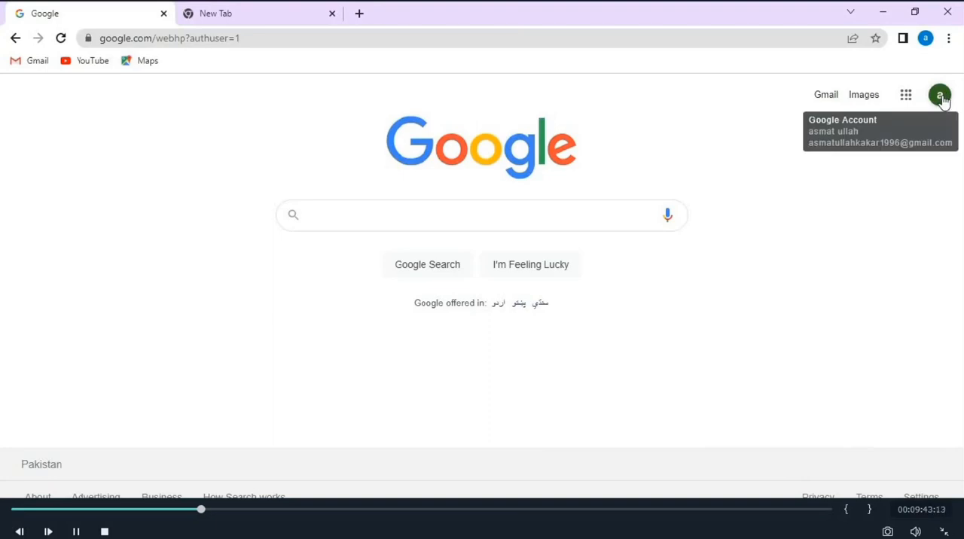
left_click(940, 96)
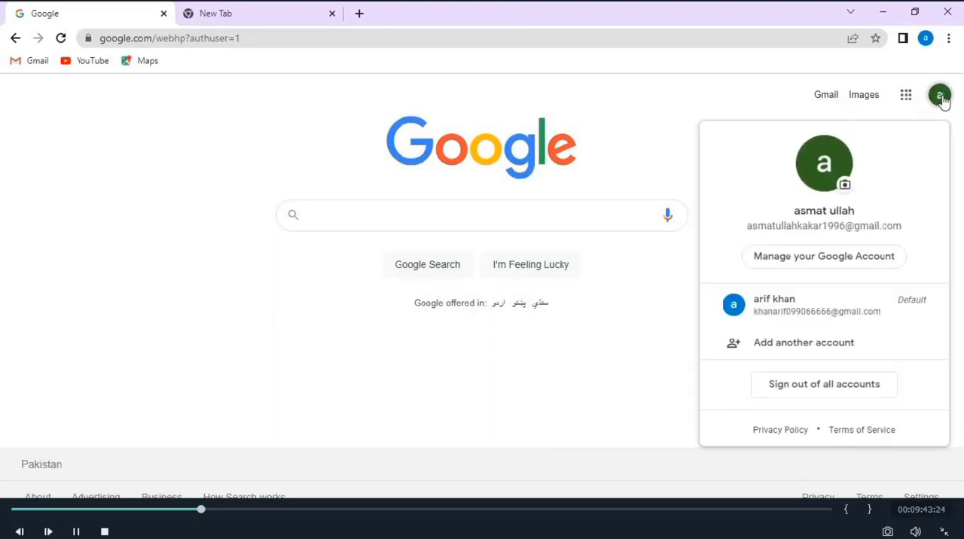
left_click(818, 265)
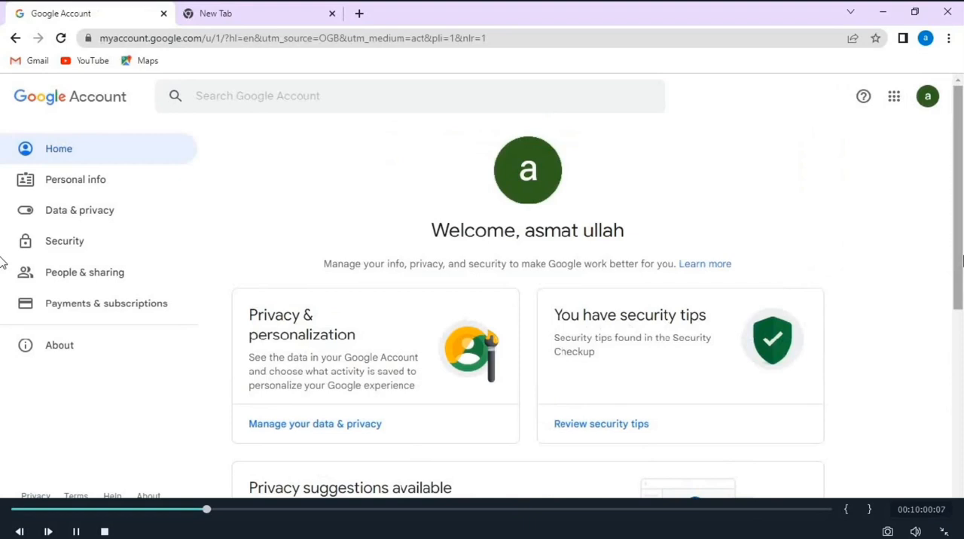
Review the account's security tips and turn on Enhanced Safe Browsing for the account
left_click_drag(954, 263, 961, 474)
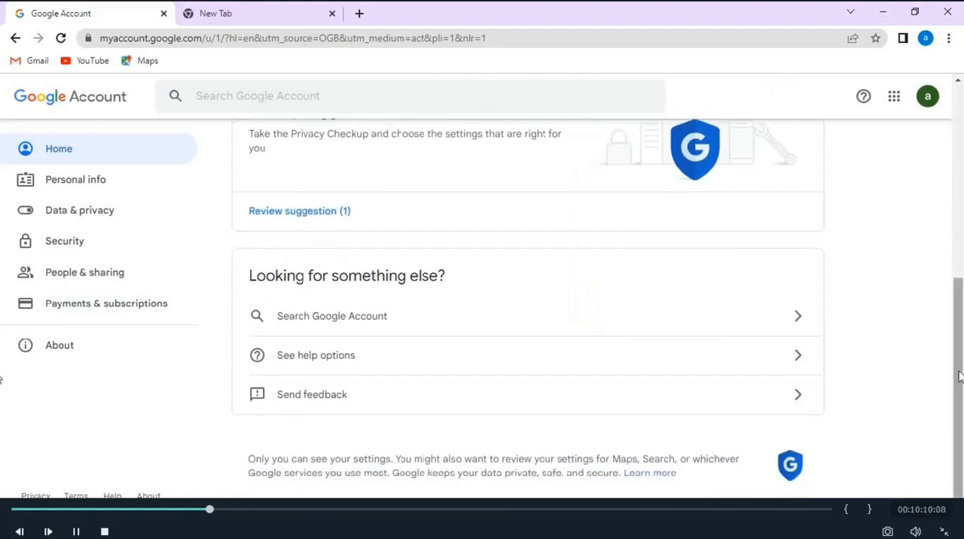
scroll(956, 371, "up", 3)
scroll(952, 290, "up", 2)
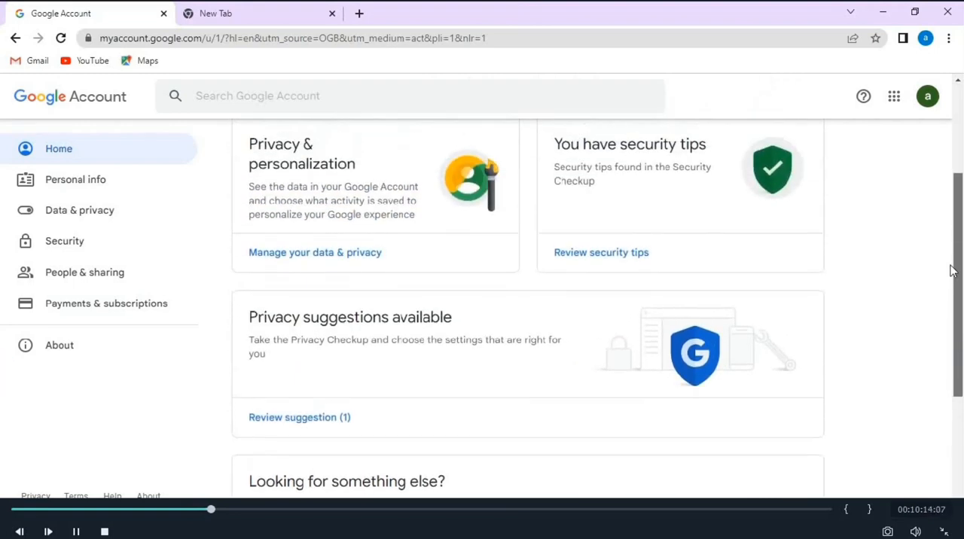
left_click_drag(951, 271, 951, 229)
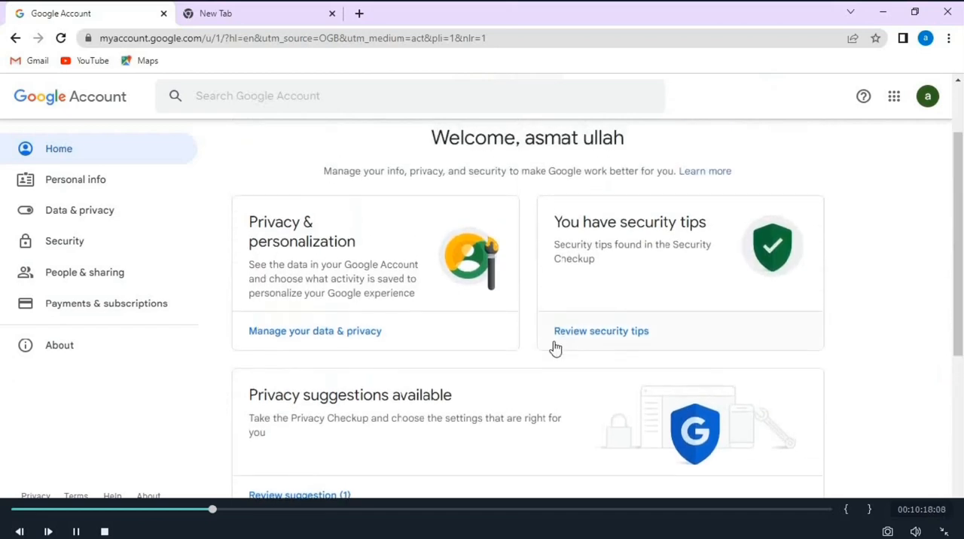
left_click(592, 338)
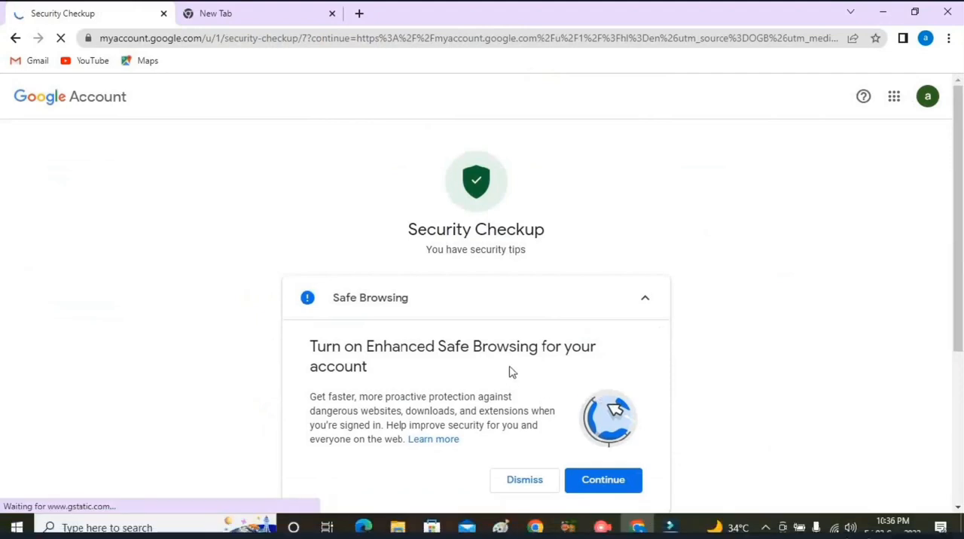
left_click(604, 480)
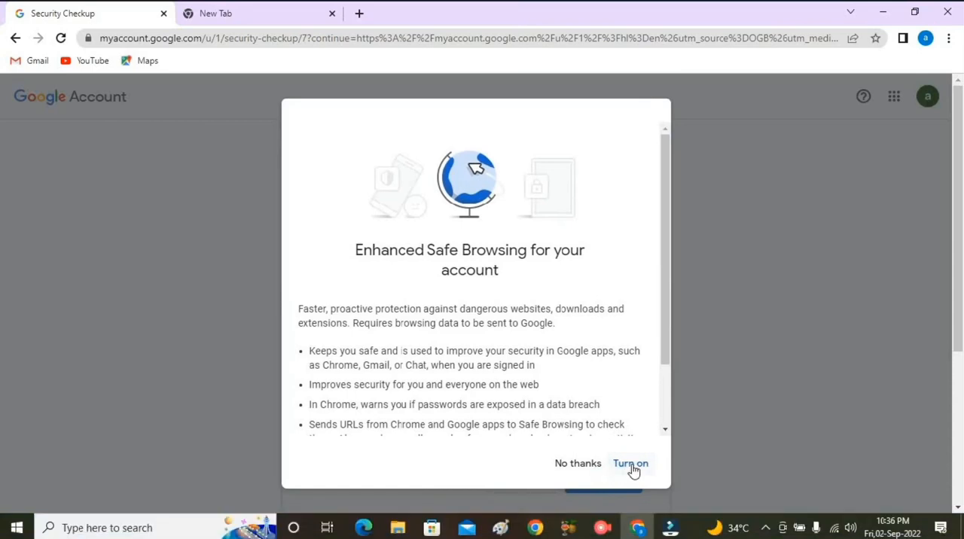
left_click(631, 466)
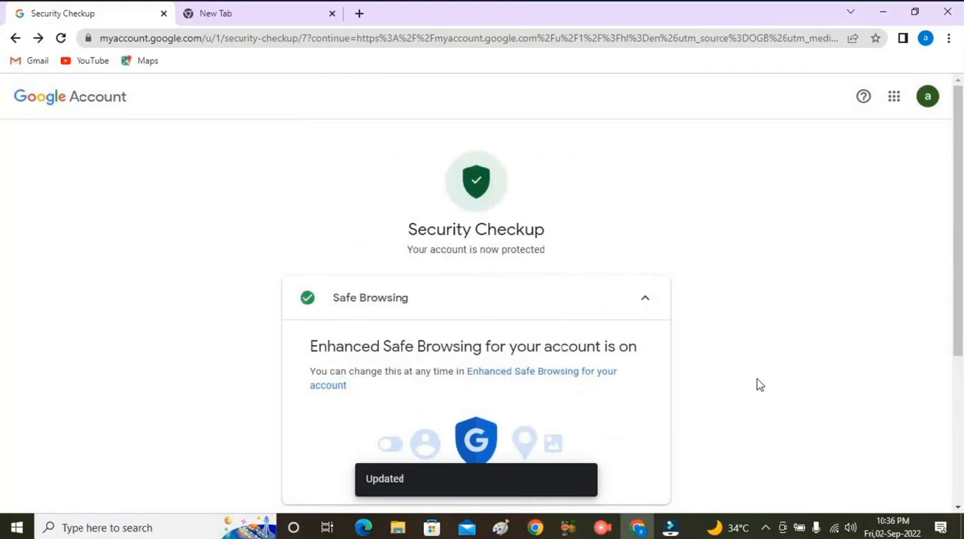
Examine the recent security activity from the last 28 days in the Security Checkup
scroll(3, 275, "down", 3)
scroll(2, 316, "down", 2)
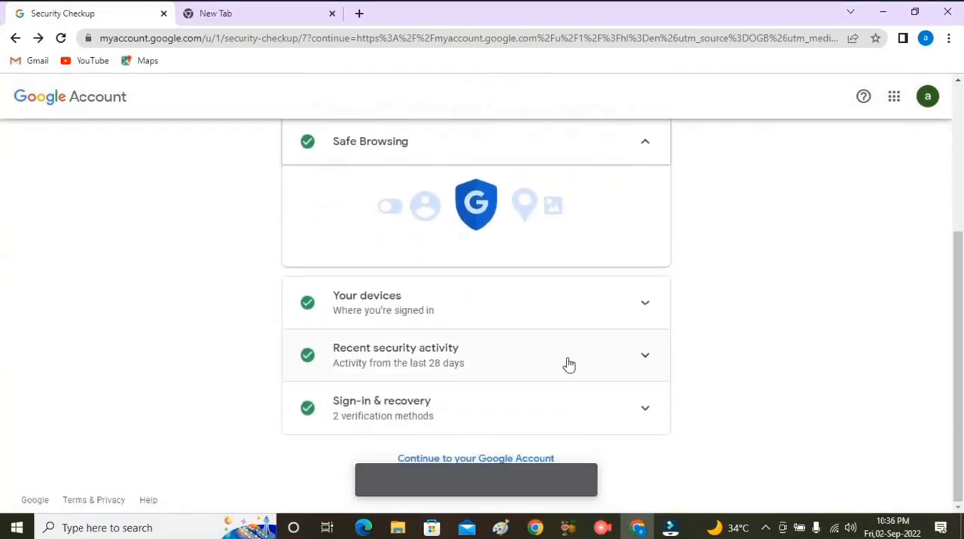
left_click(653, 361)
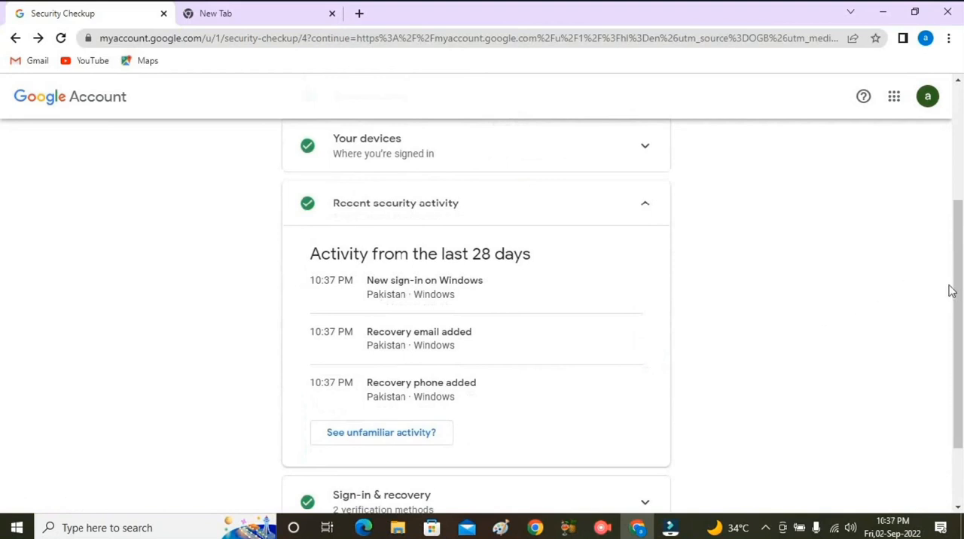
scroll(955, 286, "down", 1)
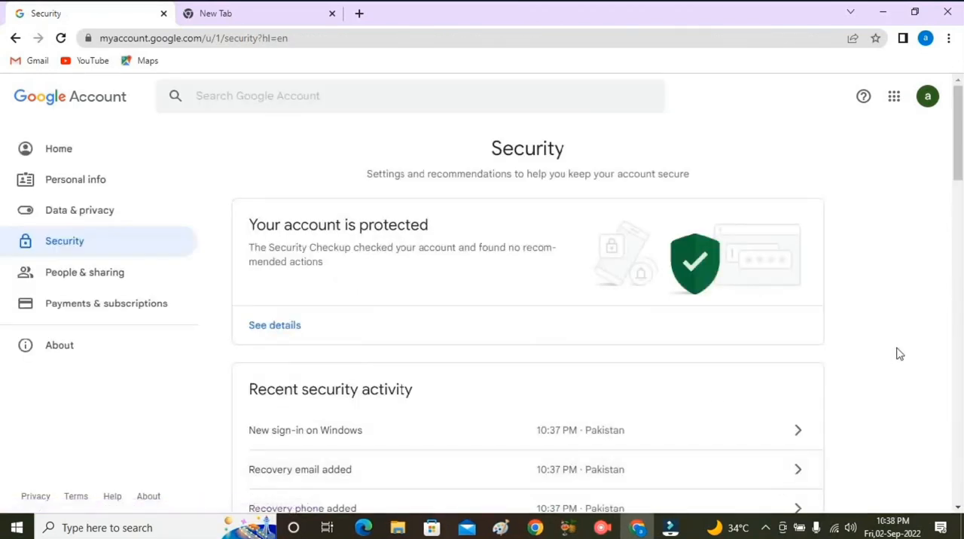
Open 2-Step Verification in the account's Security settings and start its setup
left_click(85, 242)
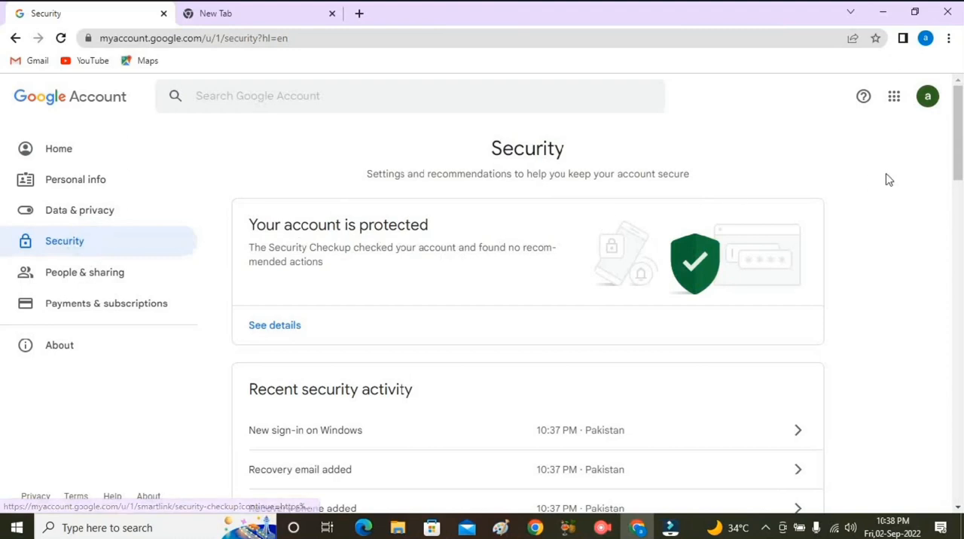
left_click_drag(958, 171, 954, 278)
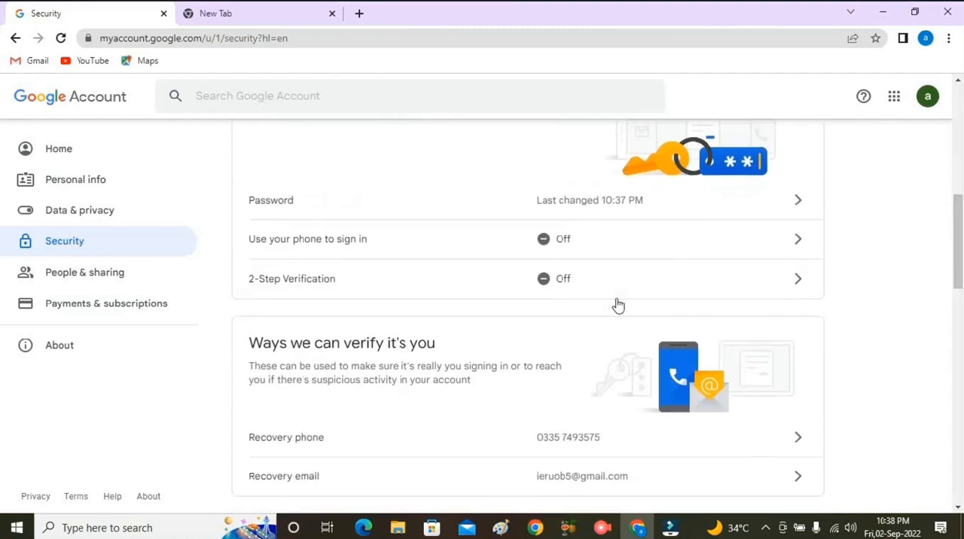
left_click(411, 288)
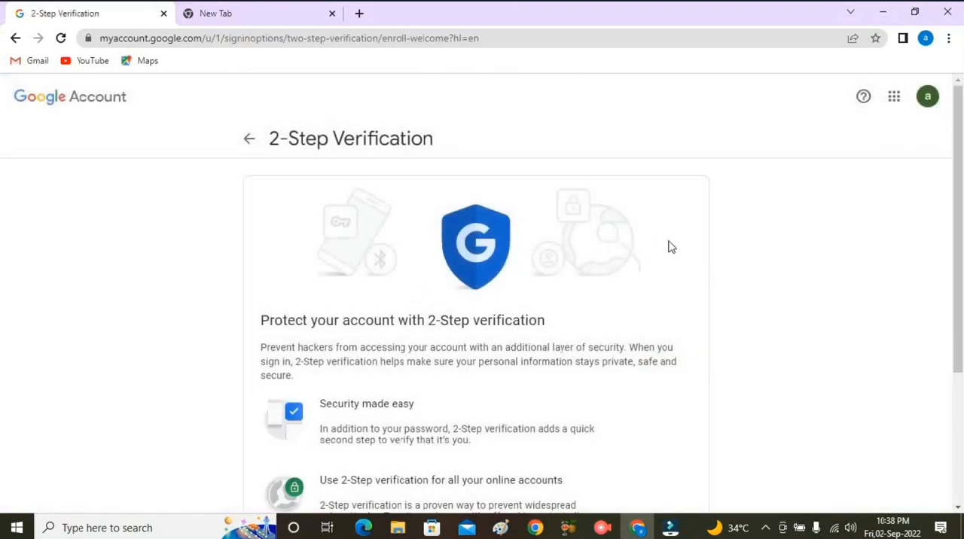
left_click_drag(954, 250, 963, 412)
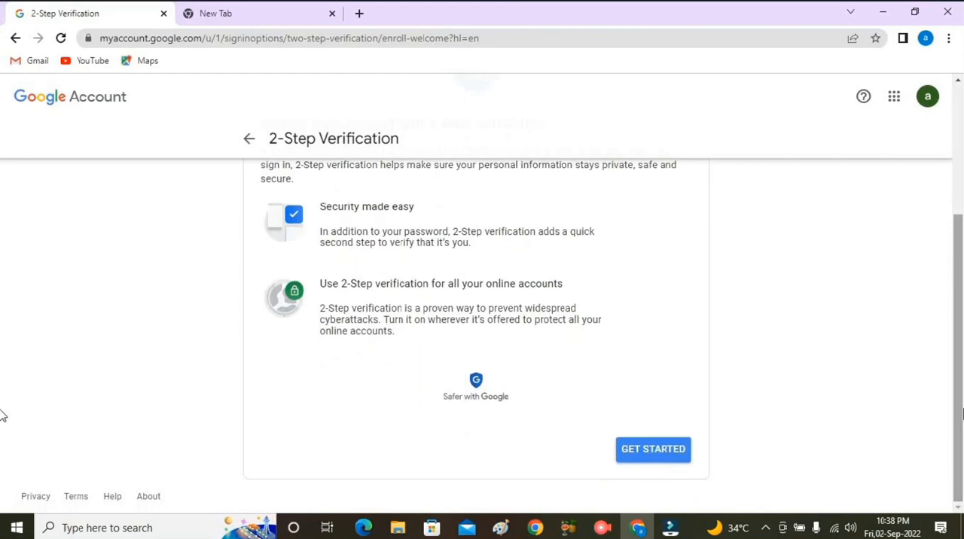
left_click(653, 451)
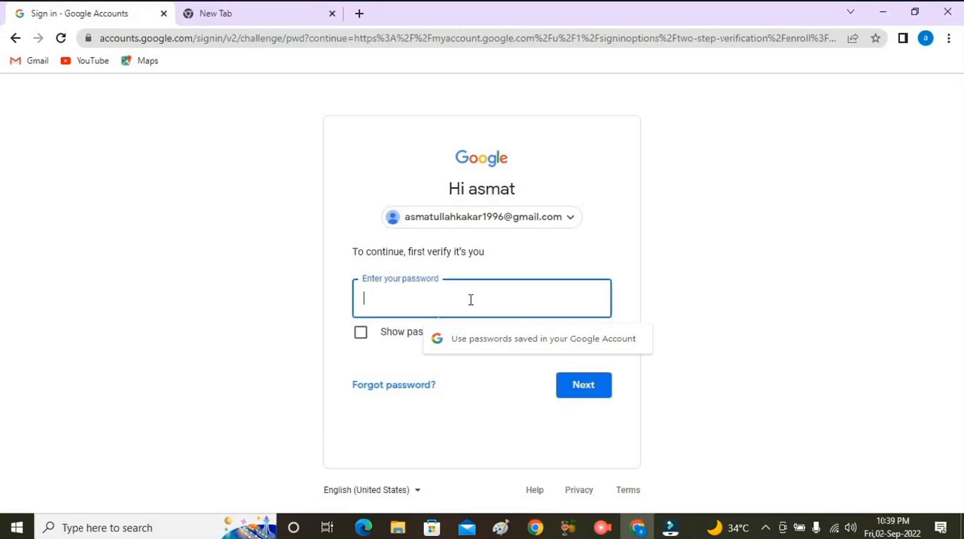
Enter the account password to verify the identity and continue to the 2-Step Verification phone setup
type("a")
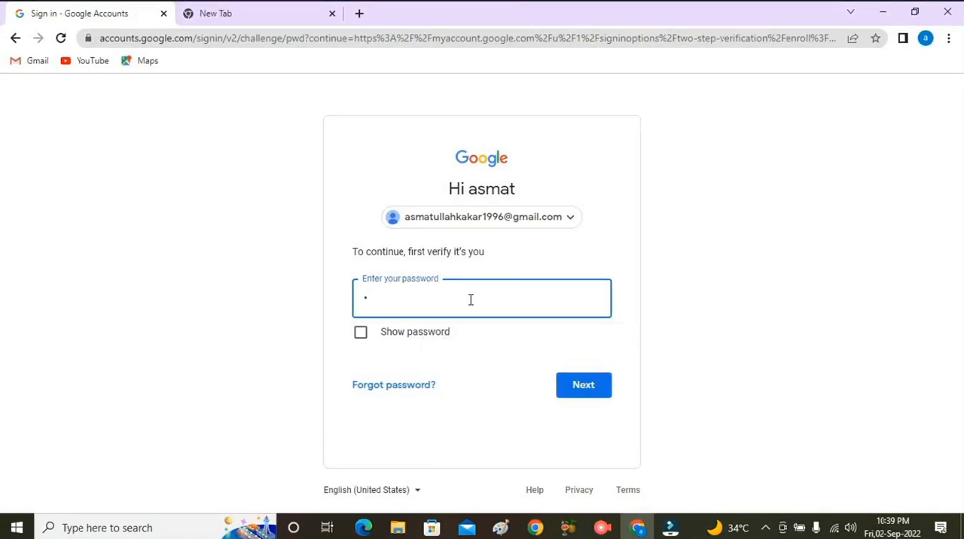
type("•••••••")
left_click(591, 389)
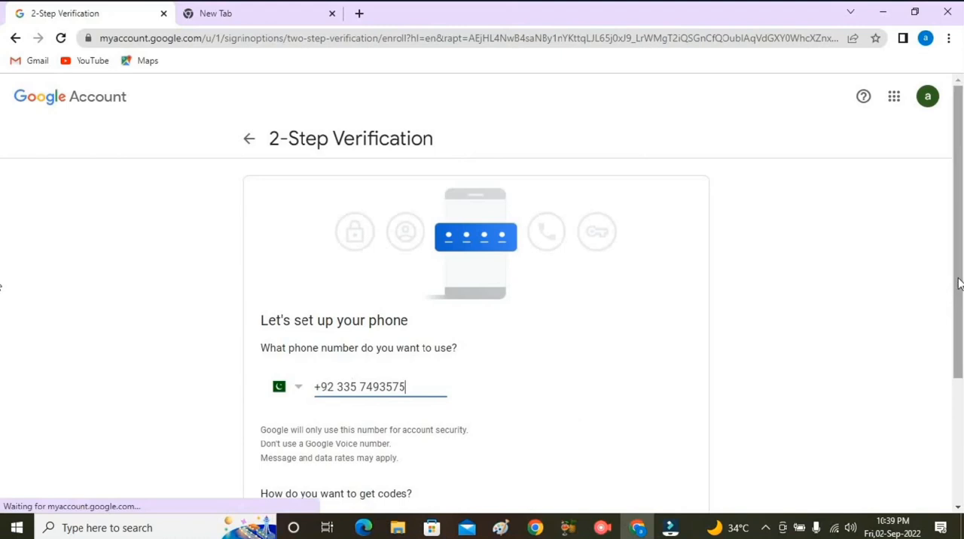
Accept the prefilled phone number with text message as the way to get codes, and send the verification code
scroll(958, 403, "down", 2)
scroll(958, 403, "down", 2)
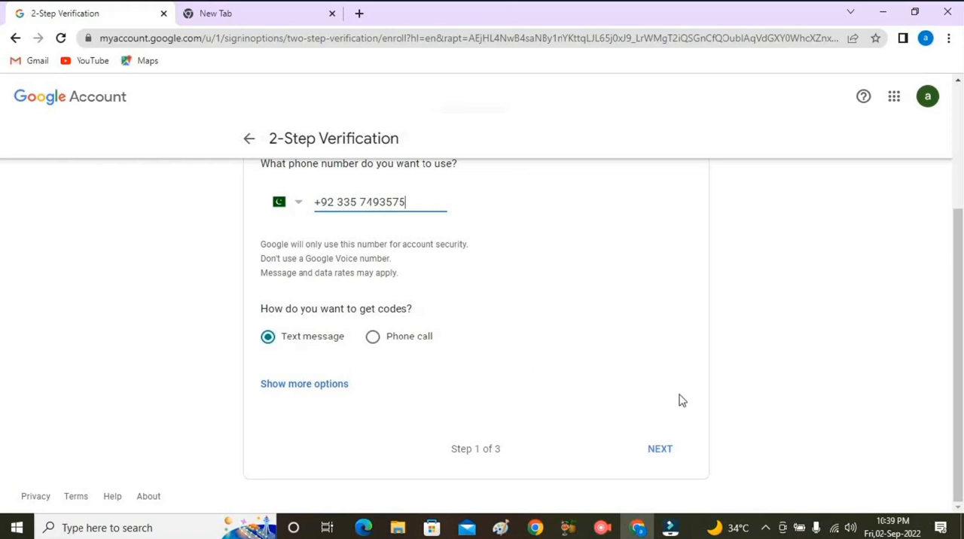
left_click(661, 450)
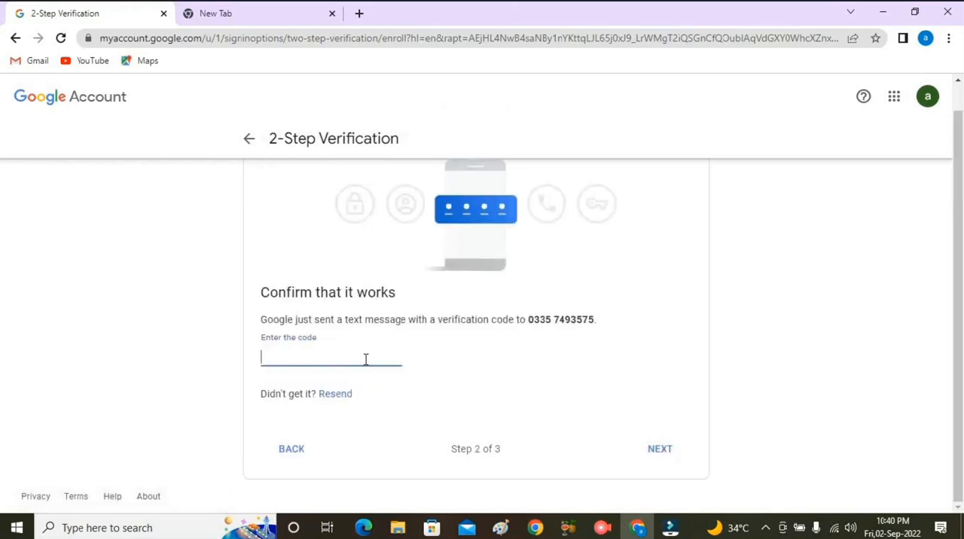
Enter the verification code received by text message and turn on 2-Step Verification for the account
left_click(302, 357)
left_click(275, 357)
type("6")
left_click(661, 449)
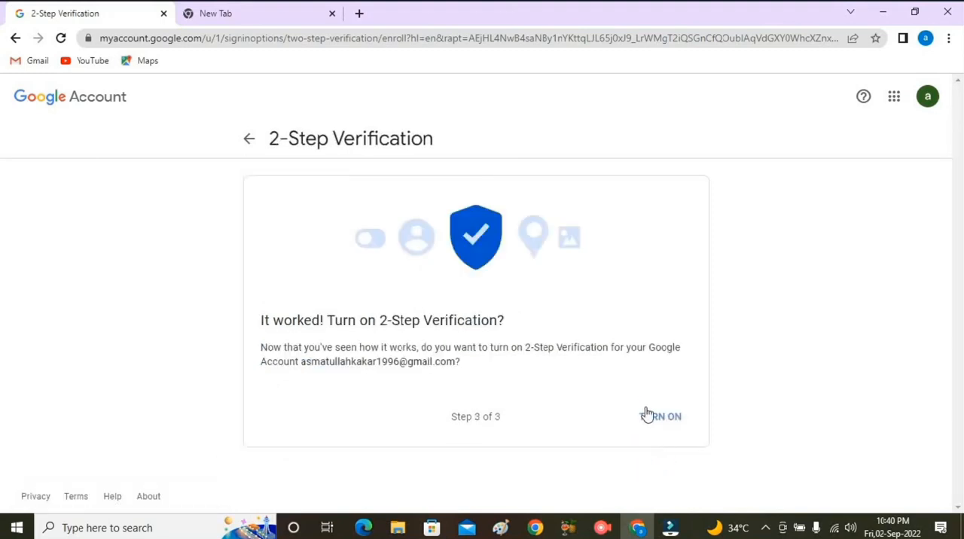
left_click(658, 419)
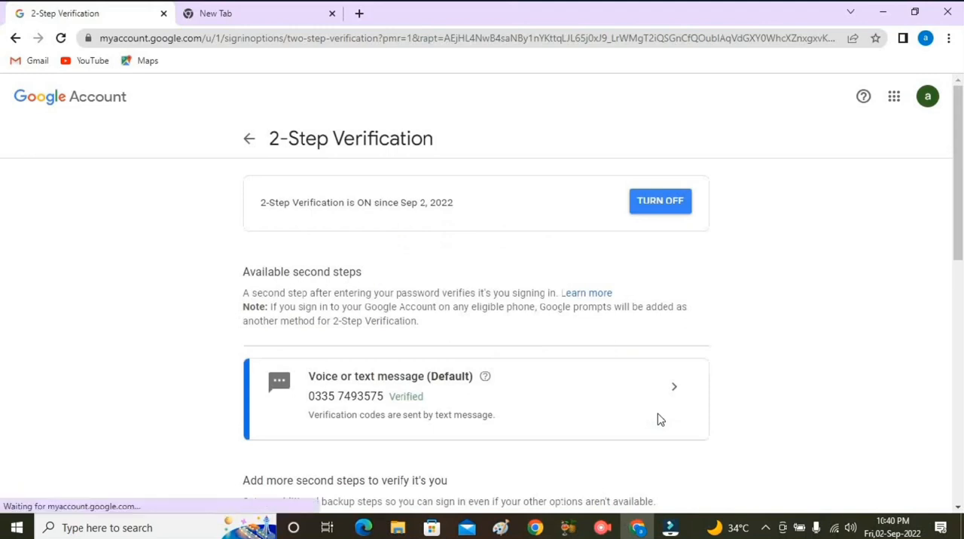
left_click_drag(958, 238, 939, 192)
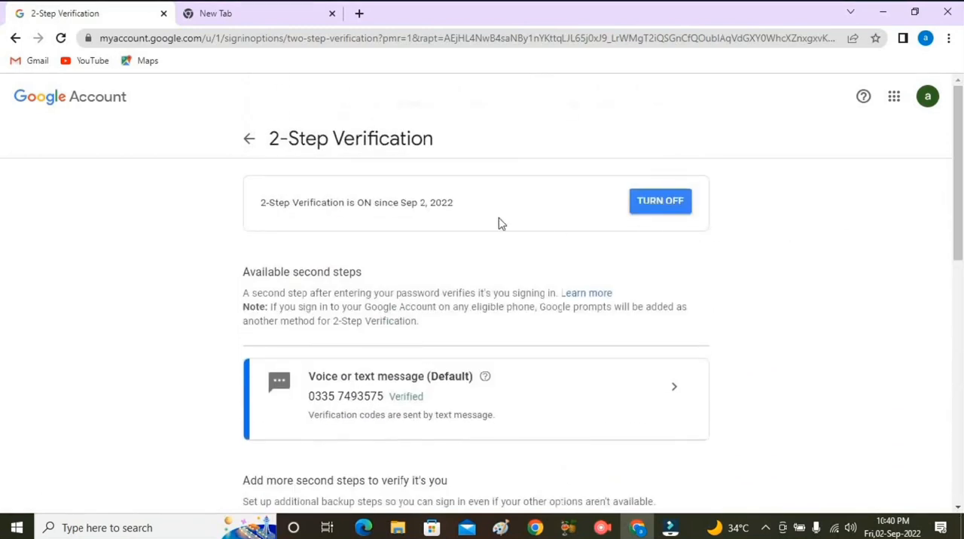
left_click(748, 202)
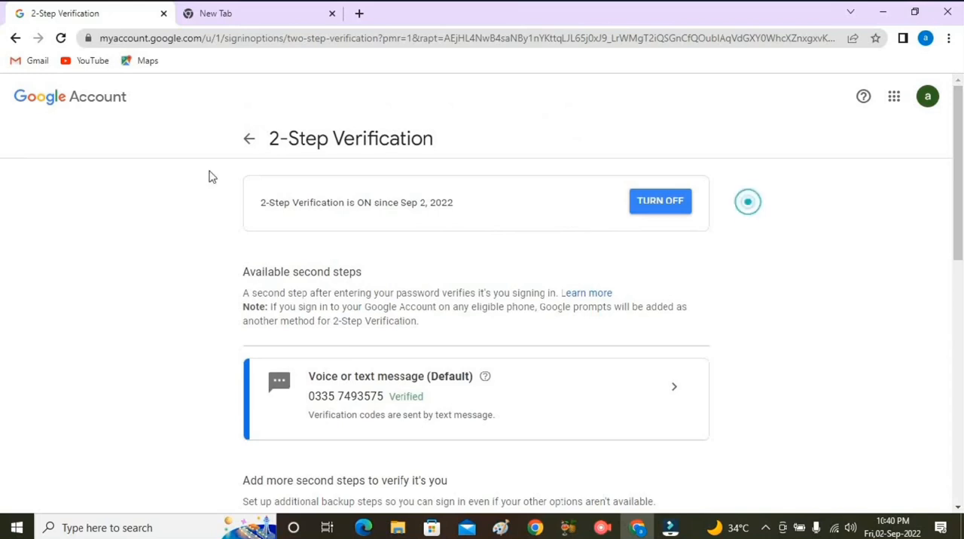
left_click(15, 38)
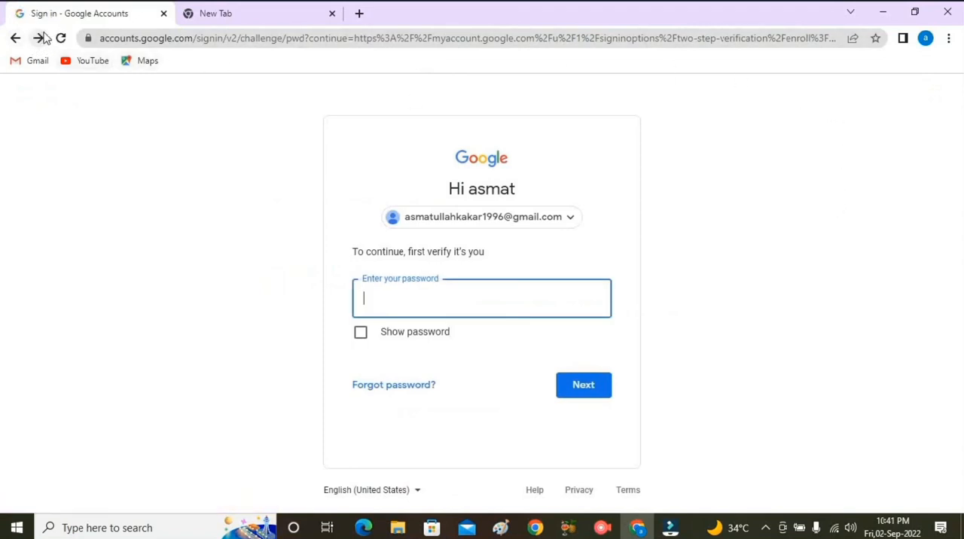
left_click(39, 39)
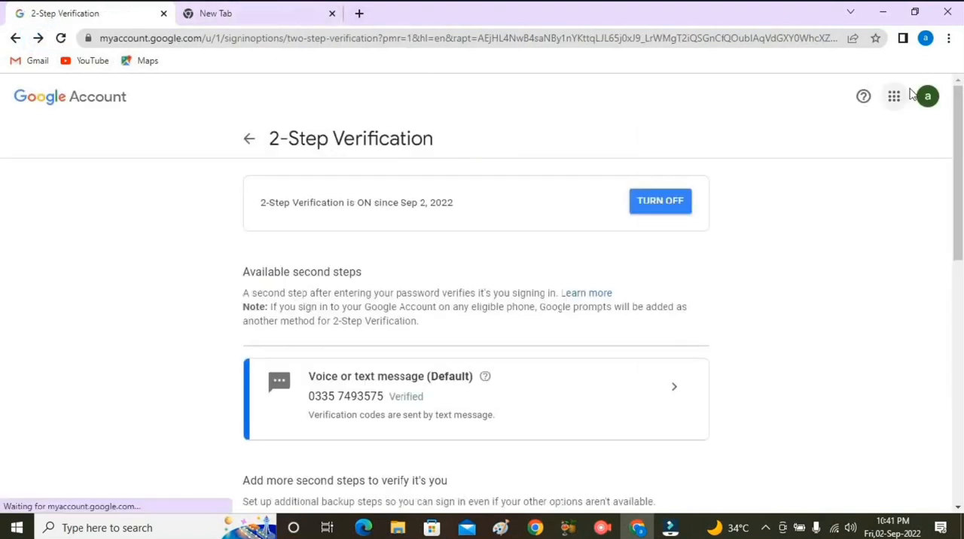
left_click(927, 101)
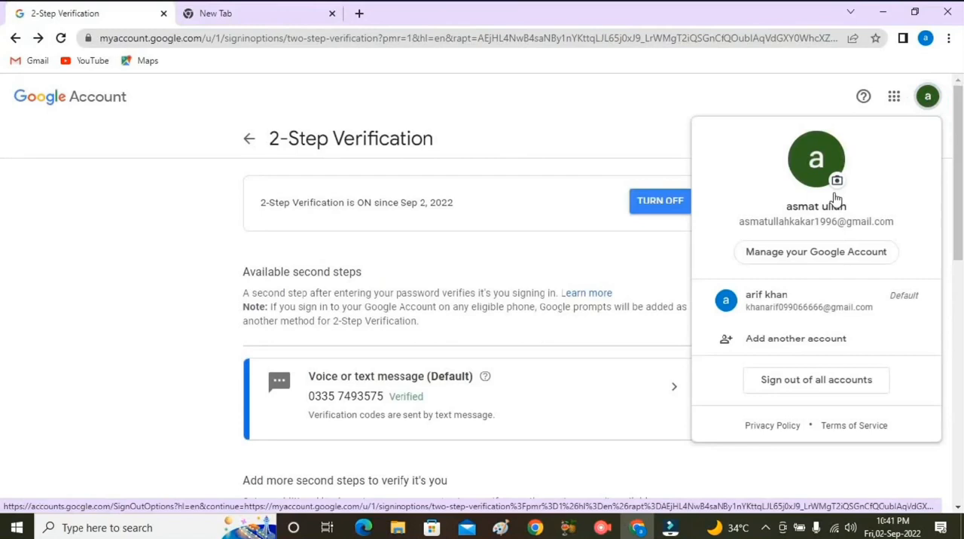
left_click(422, 18)
Replace the spare blank tab with a new one, search Google for youtube and open the YouTube site
left_click(331, 15)
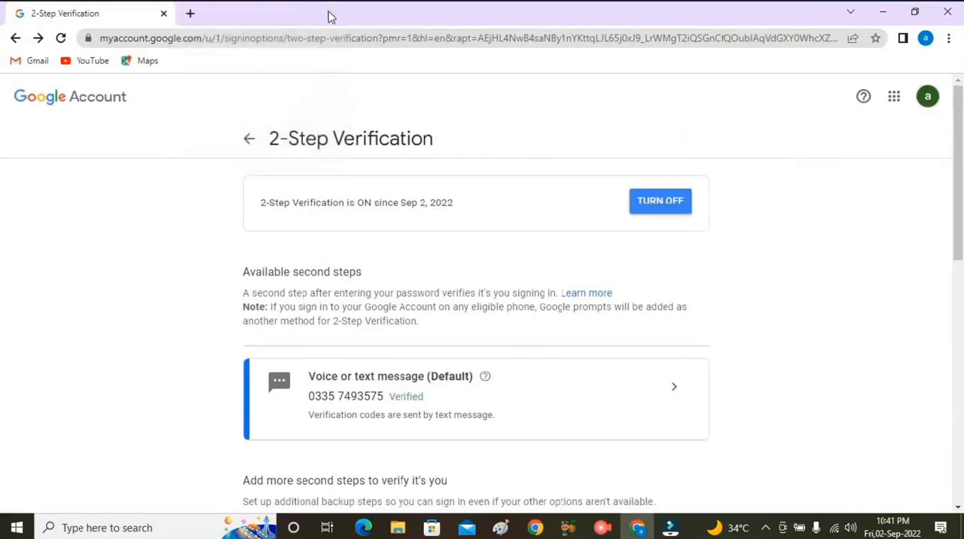
left_click(190, 15)
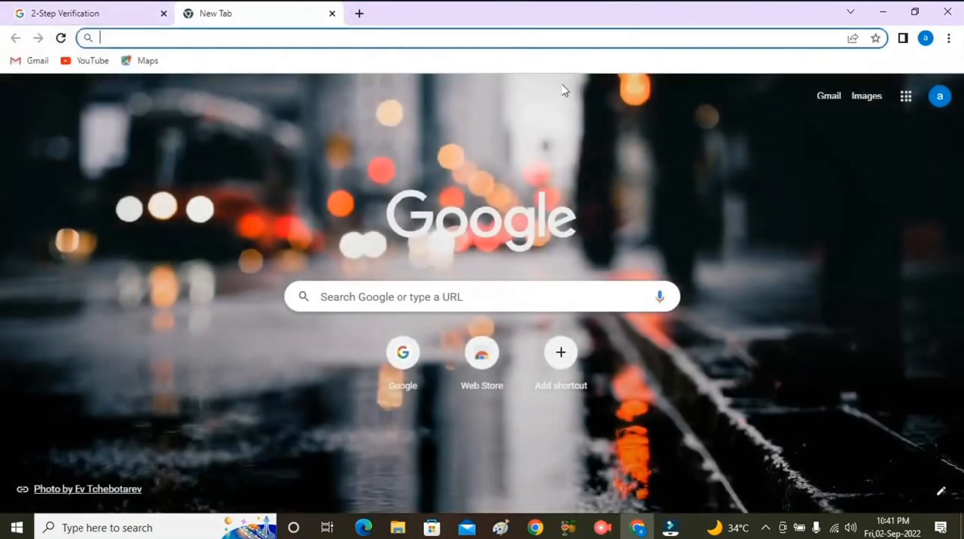
left_click(503, 36)
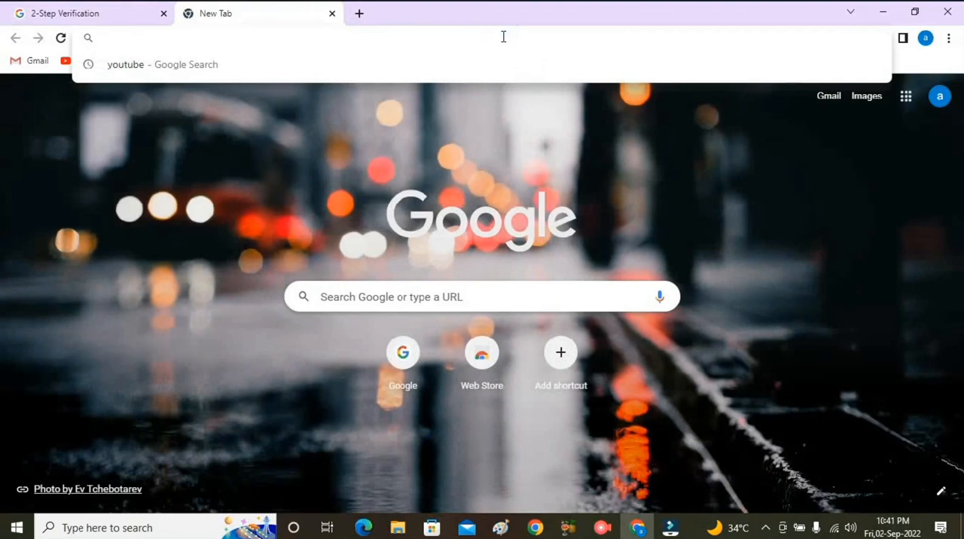
type("you")
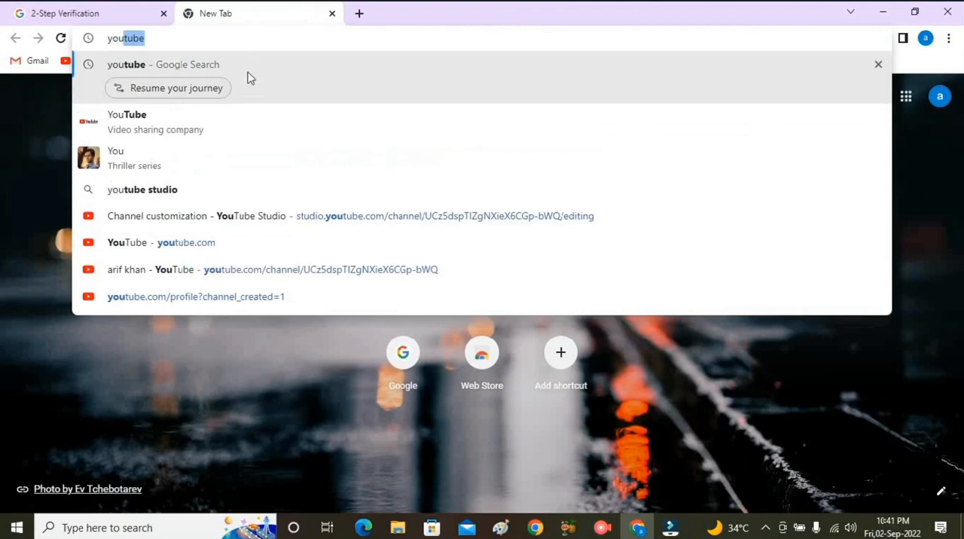
left_click(258, 119)
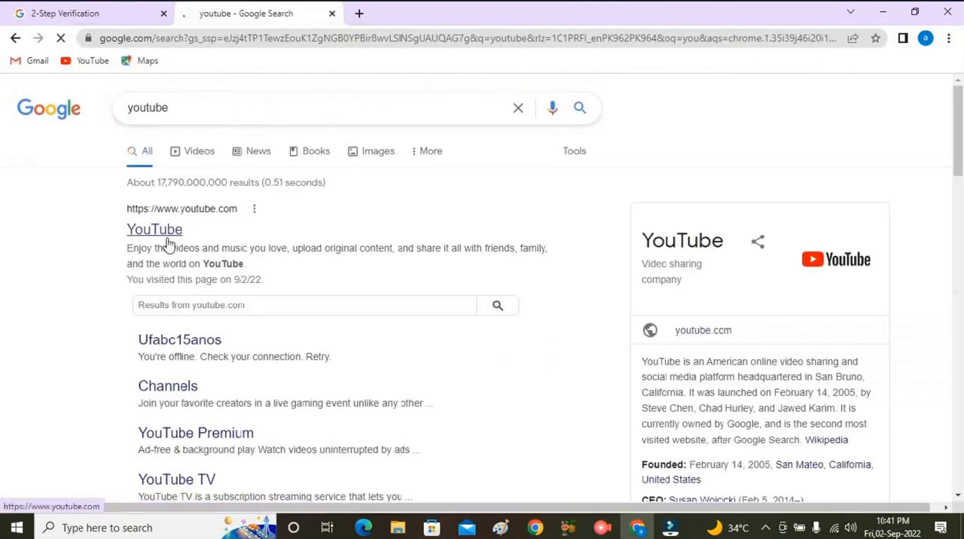
left_click(166, 236)
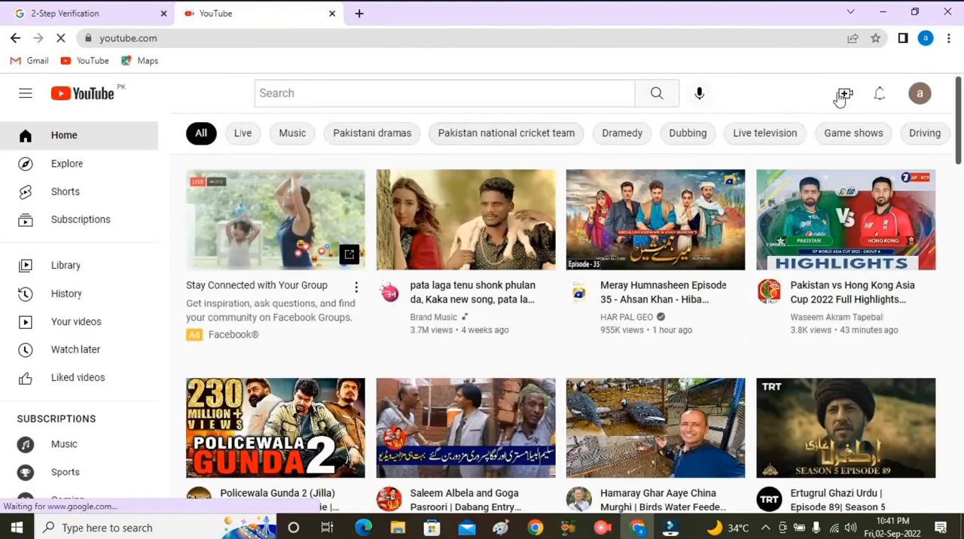
Open the signed-in account's own channel for customization in YouTube Studio and dismiss the dark theme notice
left_click(920, 96)
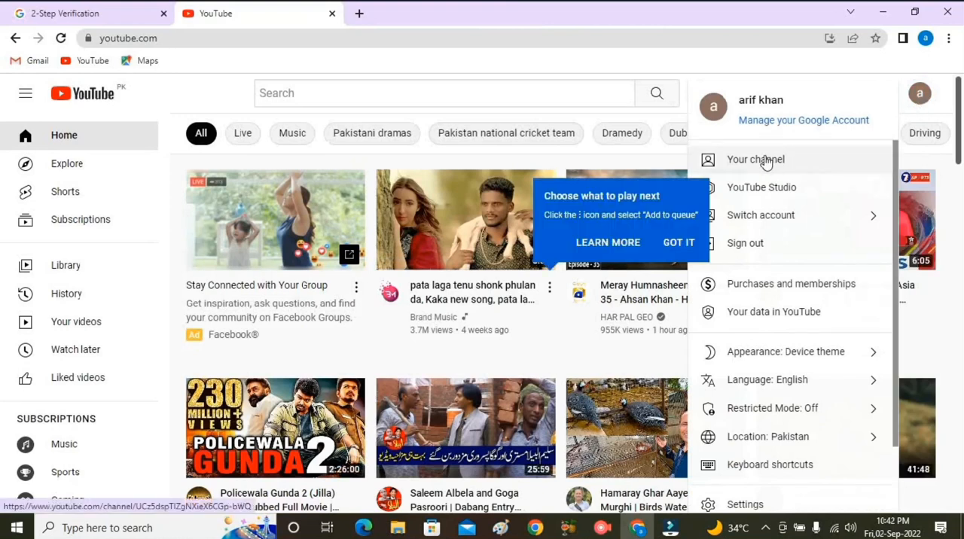
left_click(755, 160)
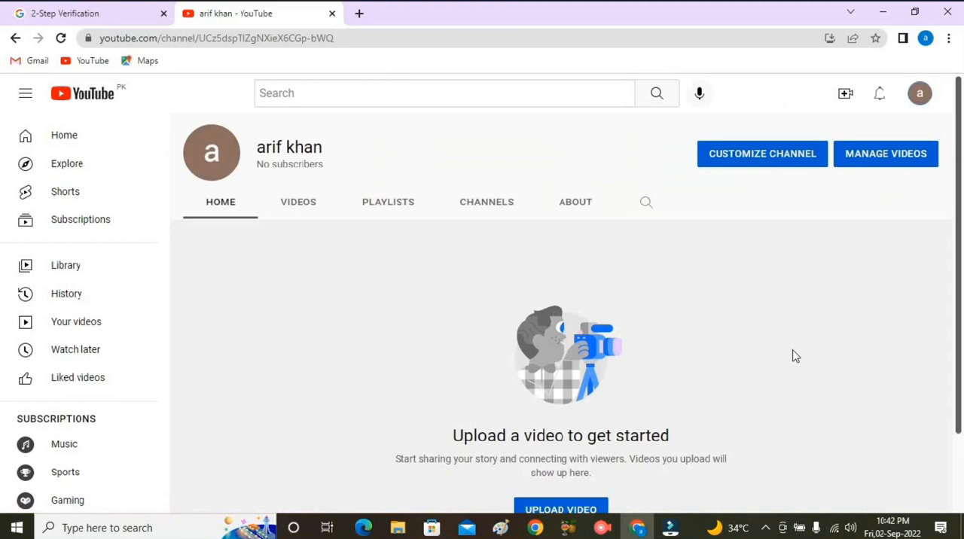
left_click(766, 162)
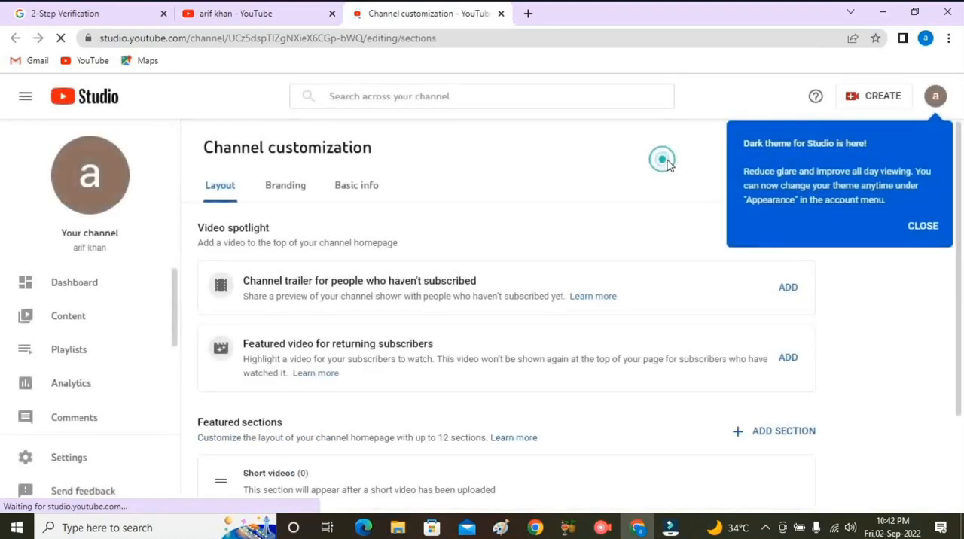
left_click(930, 229)
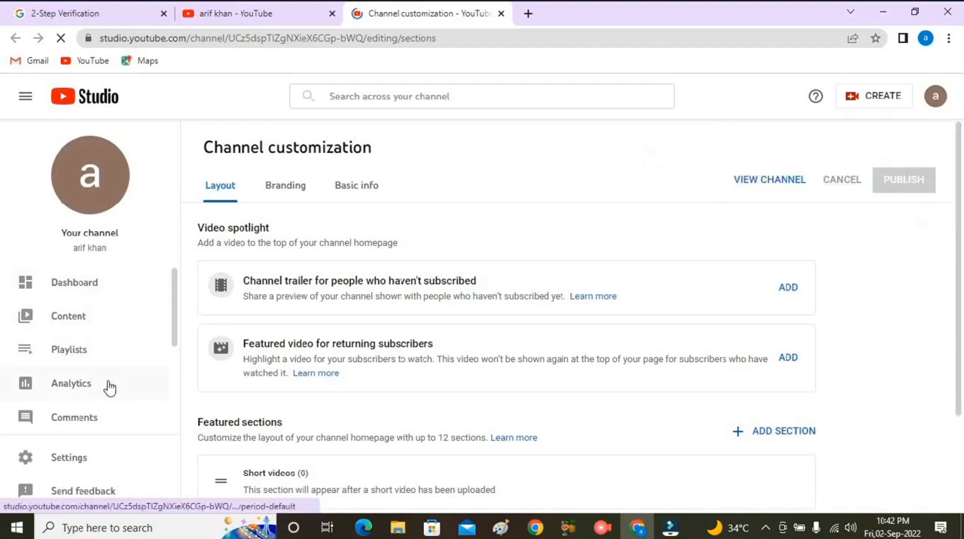
Open the Studio settings and look through the default currency choices in the General section
left_click(68, 458)
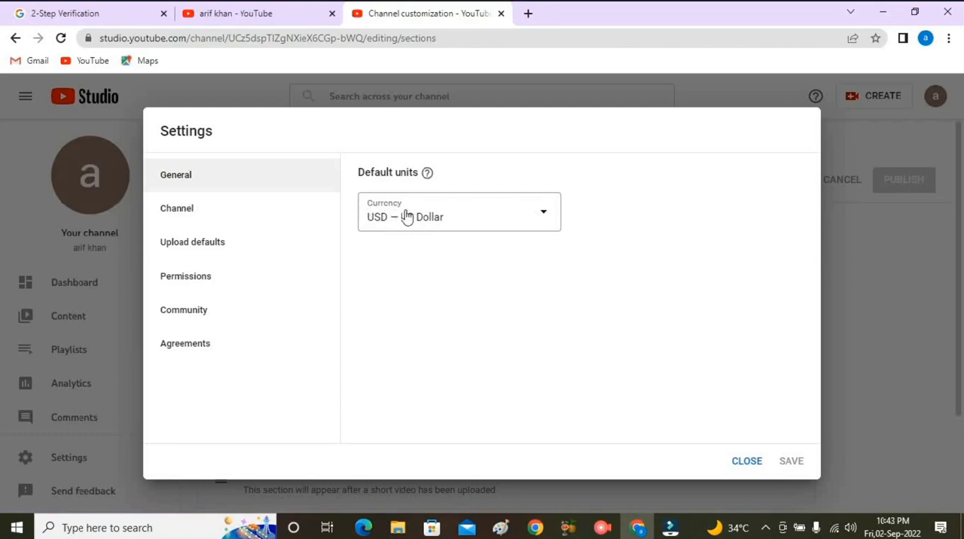
left_click(544, 217)
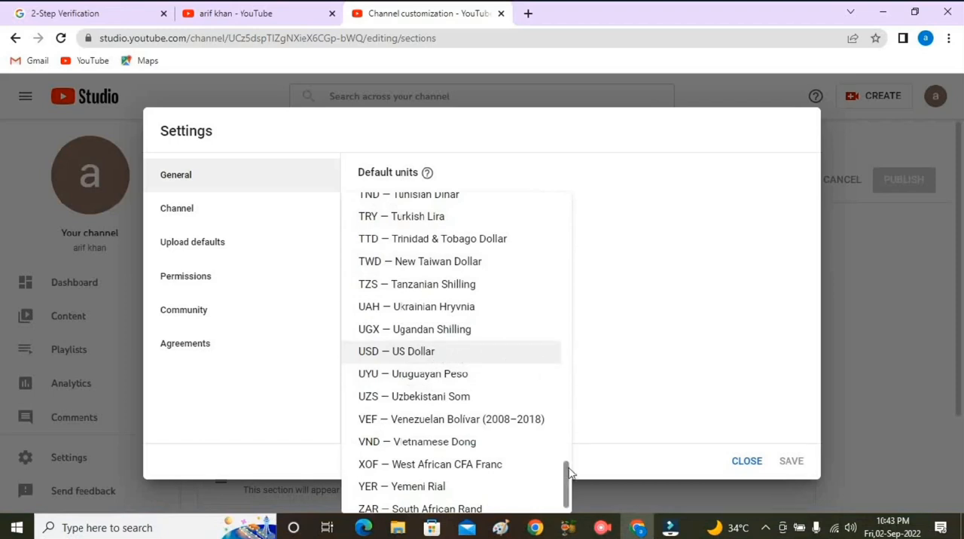
mouse_move(571, 472)
left_mouse_down()
mouse_move(567, 301)
mouse_move(558, 447)
mouse_move(565, 464)
left_mouse_up()
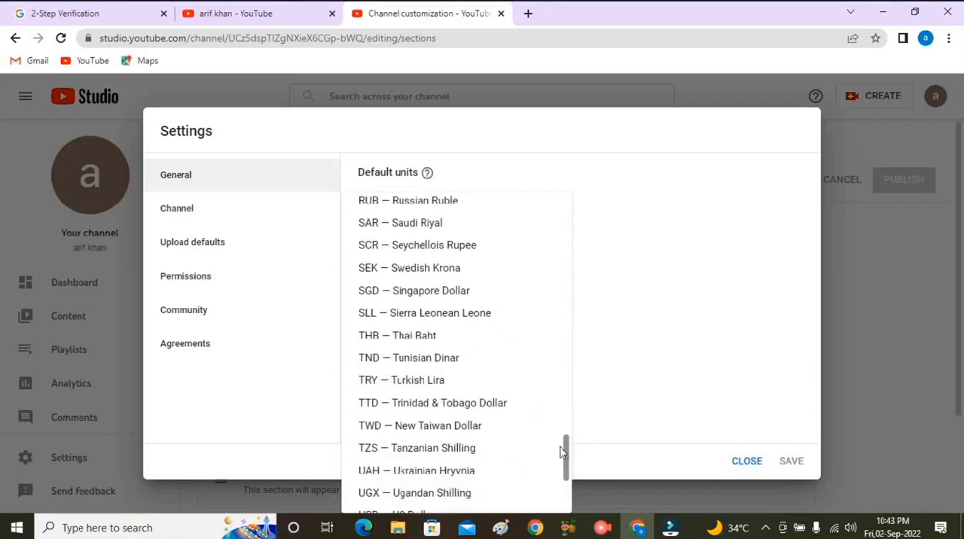
left_click(604, 413)
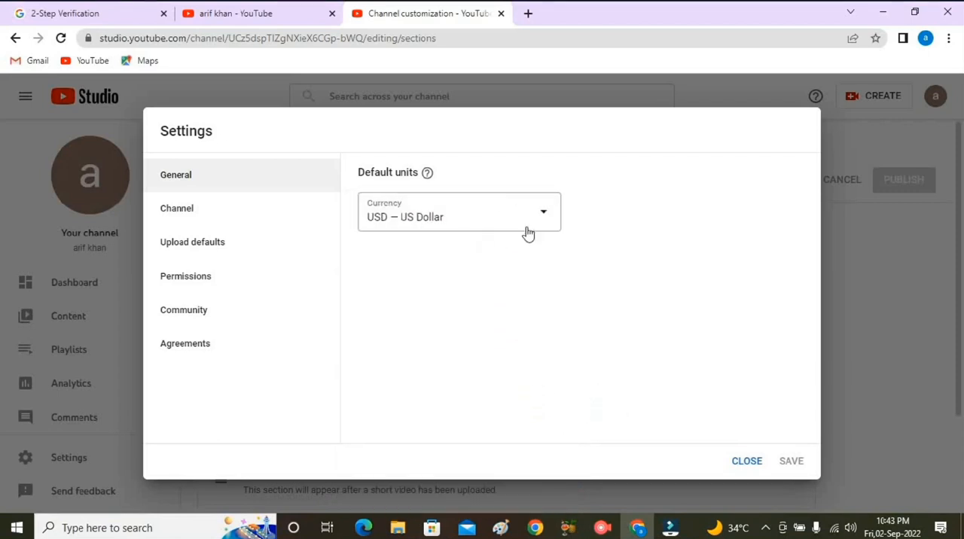
Set the country of residence to Pakistan in the Channel section's basic info
left_click(204, 217)
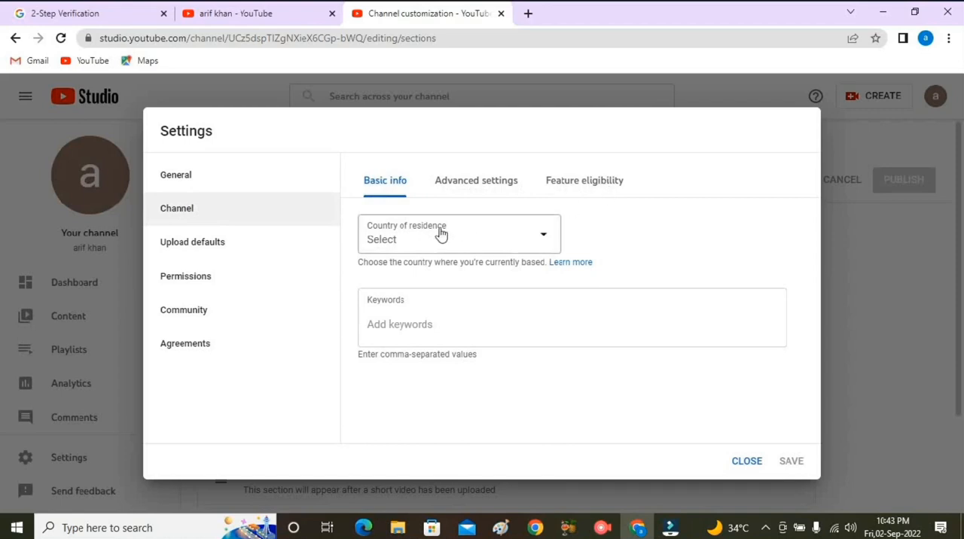
left_click(545, 238)
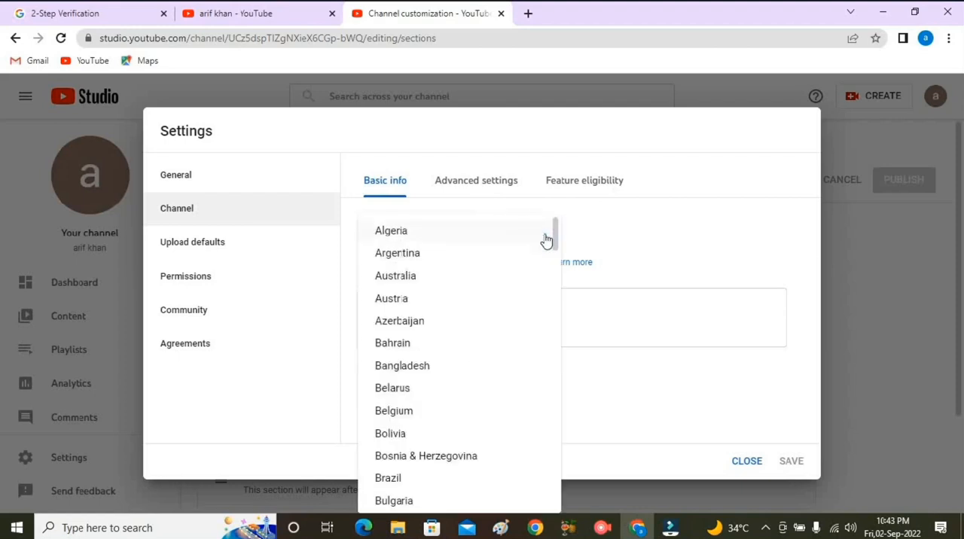
left_click_drag(555, 273, 572, 431)
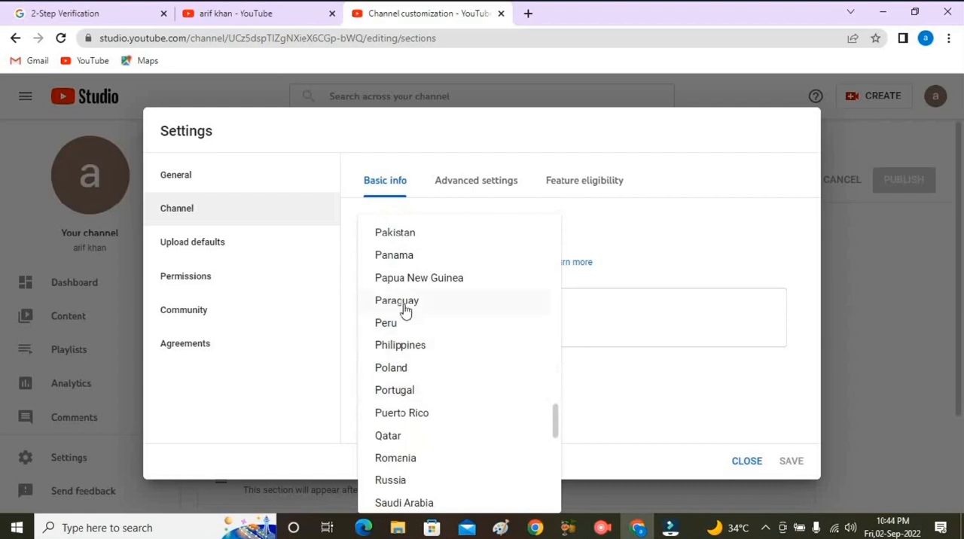
left_click(418, 240)
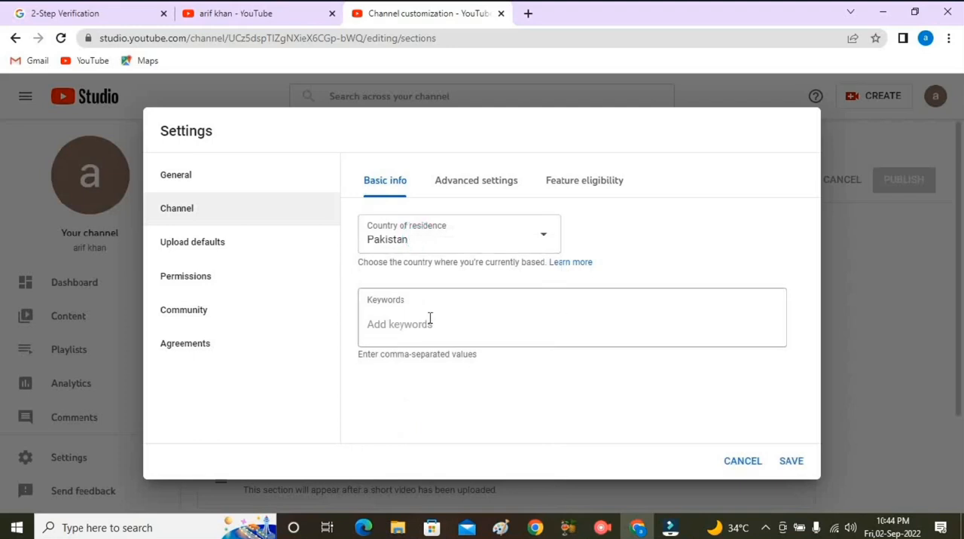
Add the channel keywords tech, IT and Technology, and save the settings
left_click(462, 322)
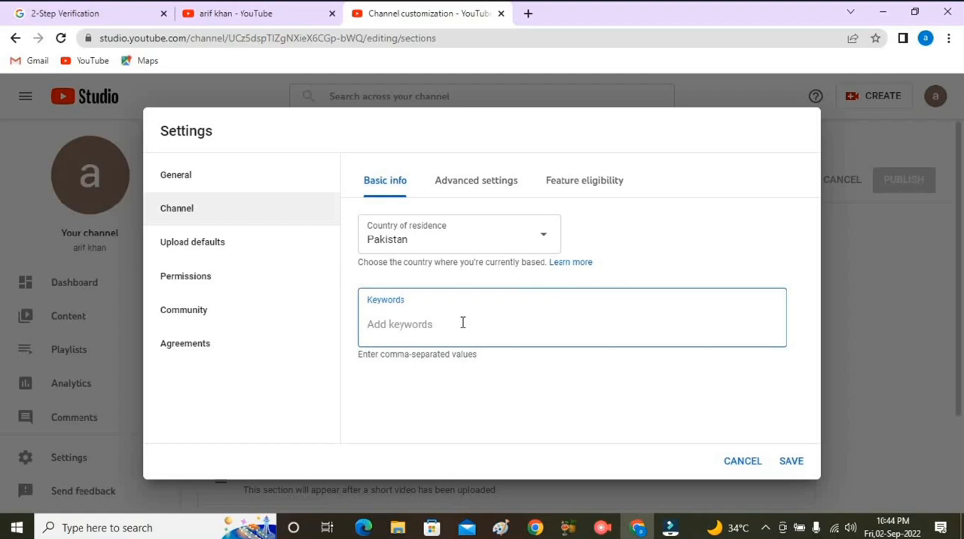
type("tech,")
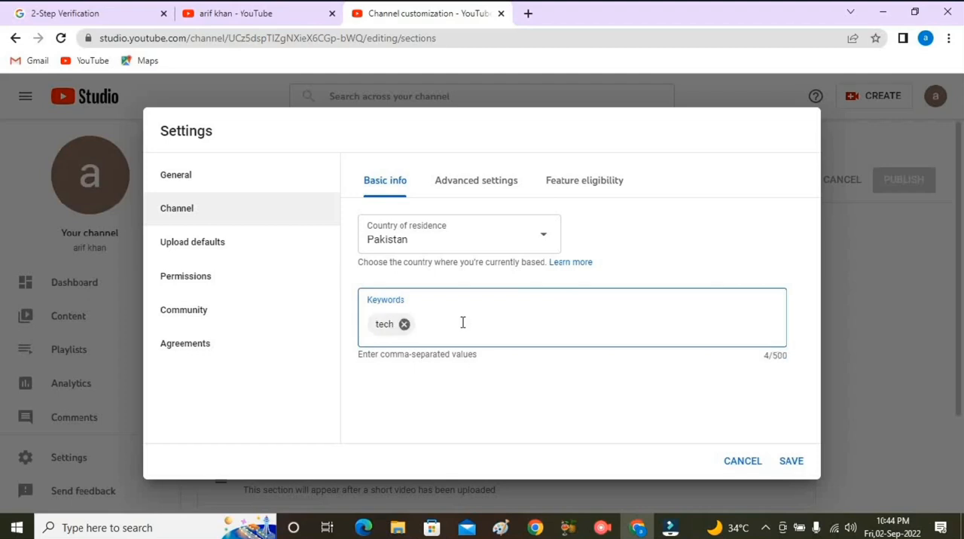
type("IT")
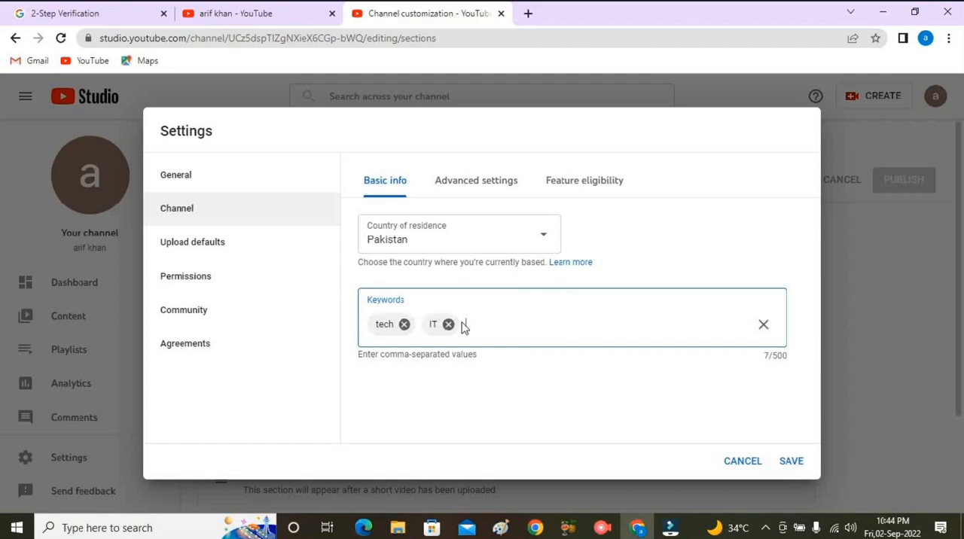
type(",Technology,")
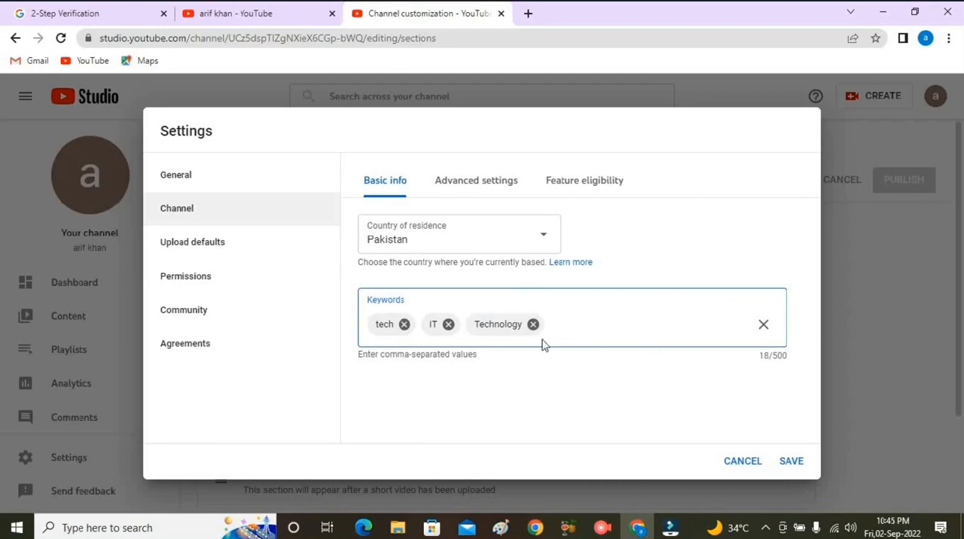
mouse_move(788, 355)
left_mouse_down()
mouse_move(751, 361)
mouse_move(787, 355)
left_mouse_up()
left_click(791, 354)
left_click(790, 354)
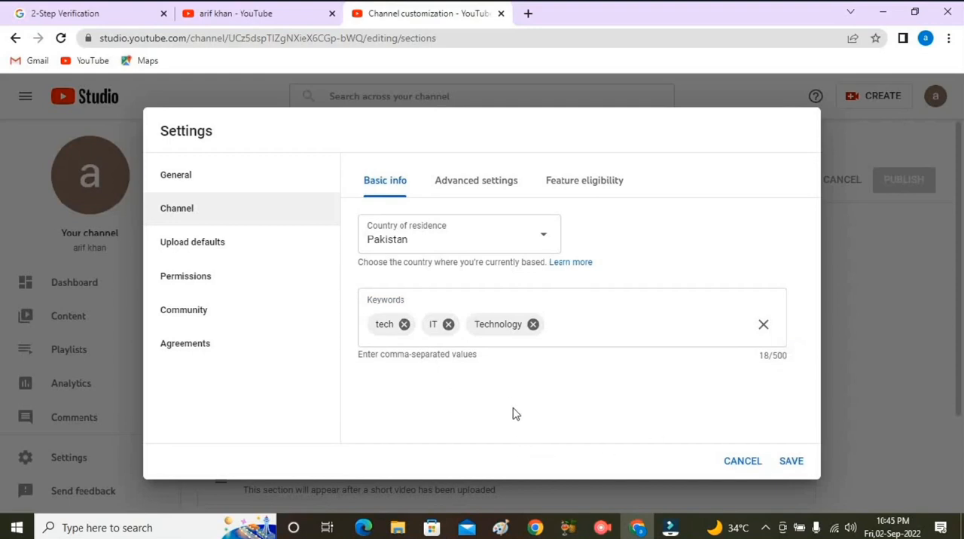
left_click(792, 461)
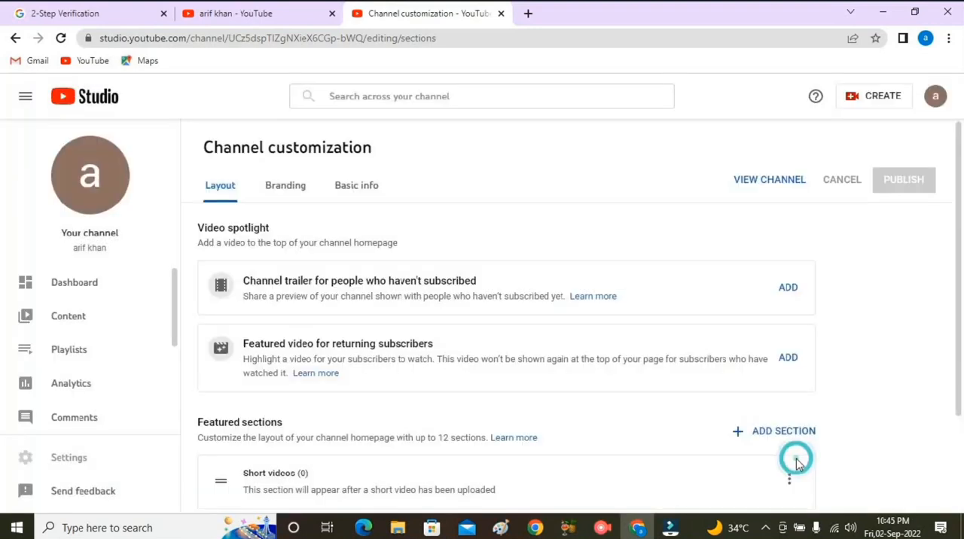
Reopen the Studio settings, set the channel as not made for kids in the advanced channel settings, and review the remaining options there
left_click(69, 458)
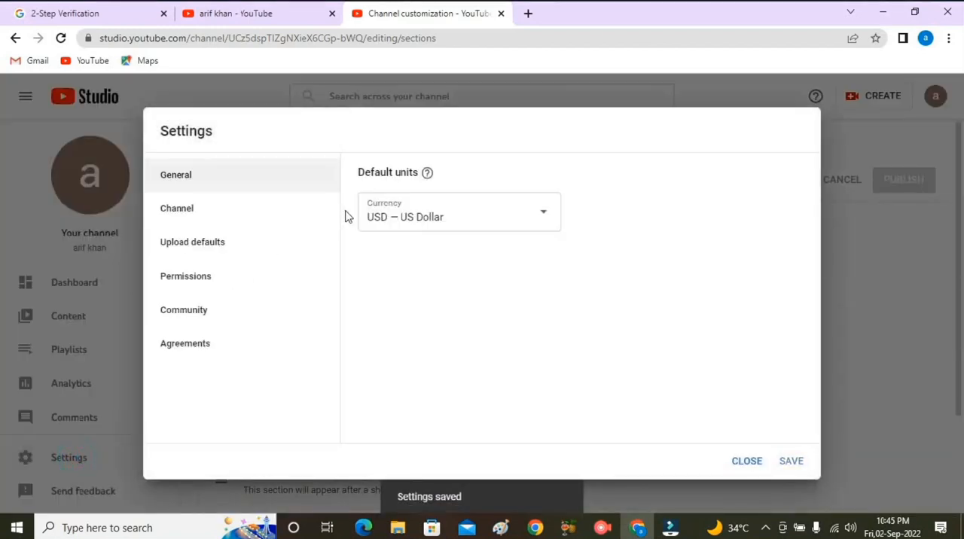
left_click(228, 209)
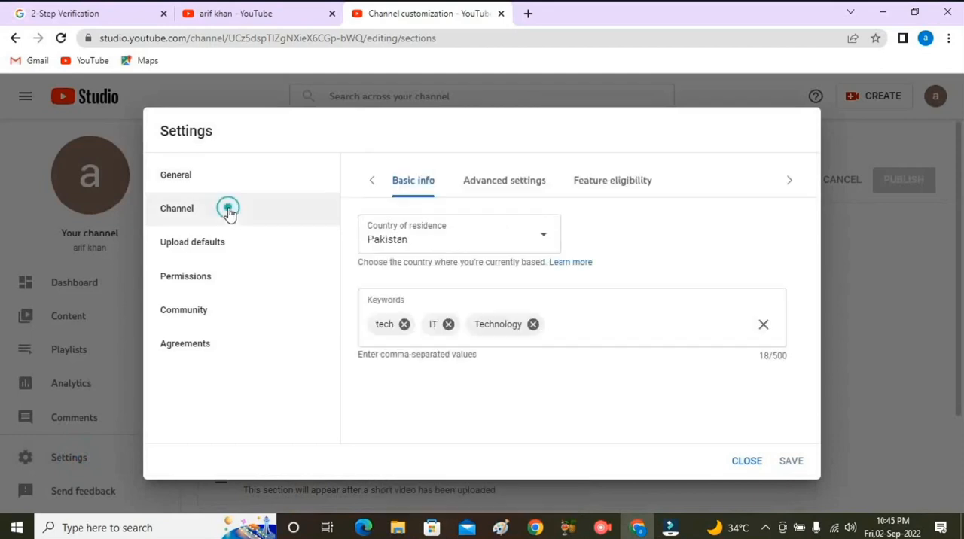
left_click(492, 182)
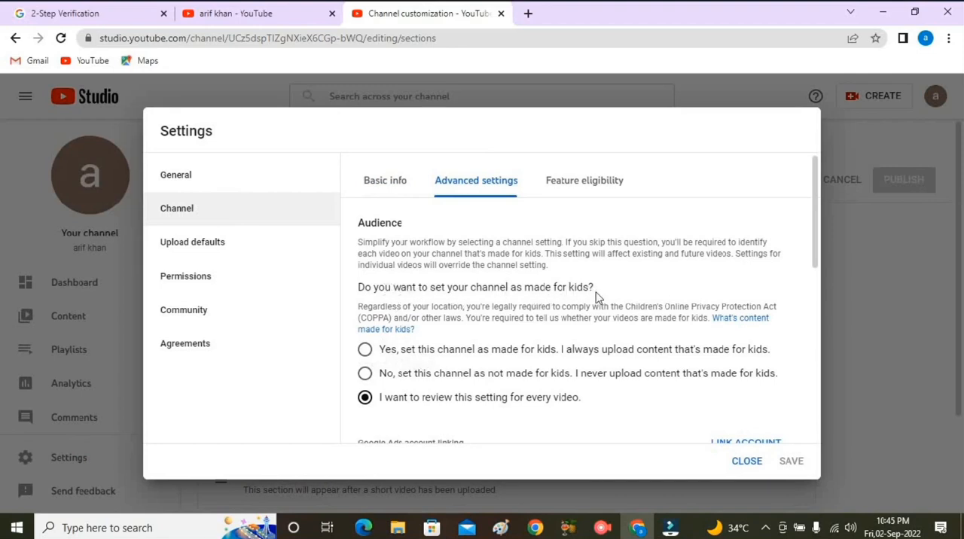
left_click_drag(598, 298, 342, 298)
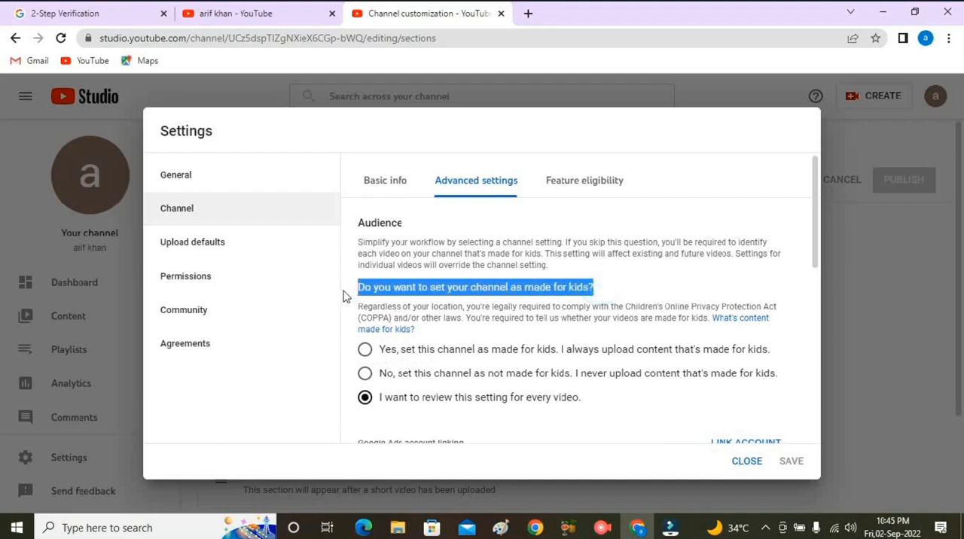
left_click(615, 394)
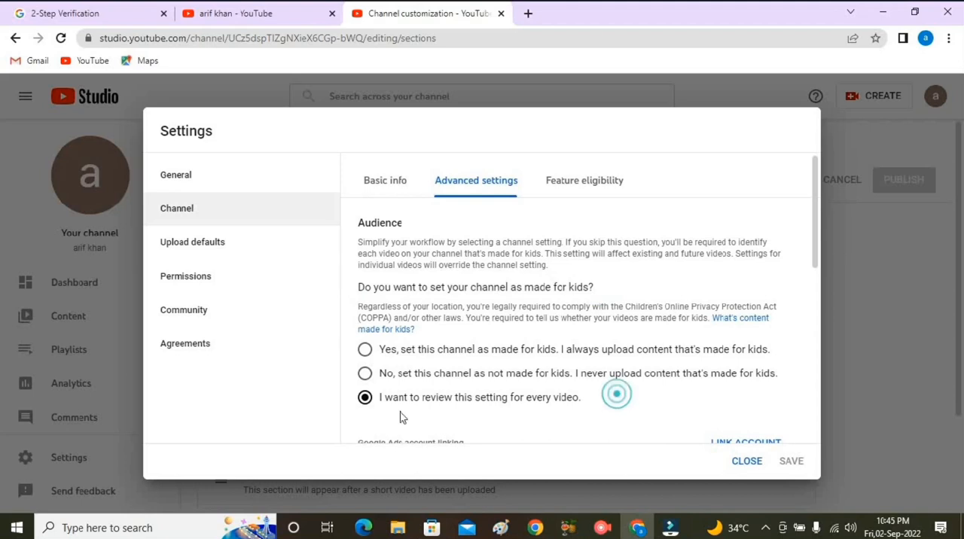
left_click(365, 374)
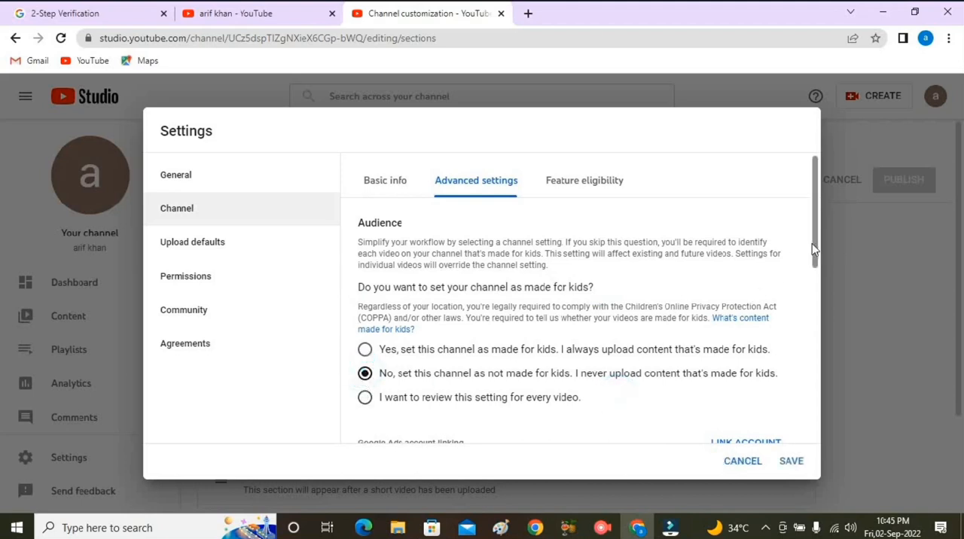
left_click_drag(813, 251, 832, 332)
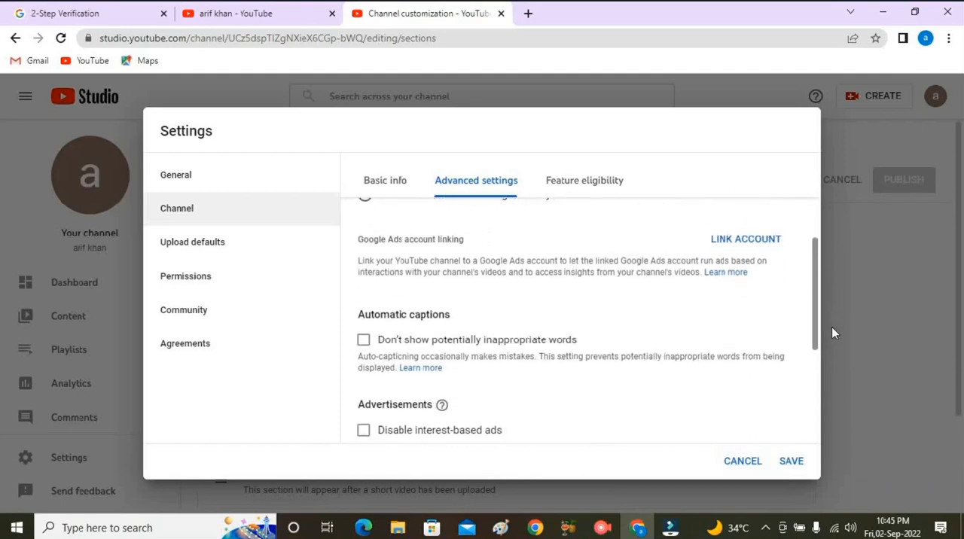
left_click_drag(832, 331, 840, 432)
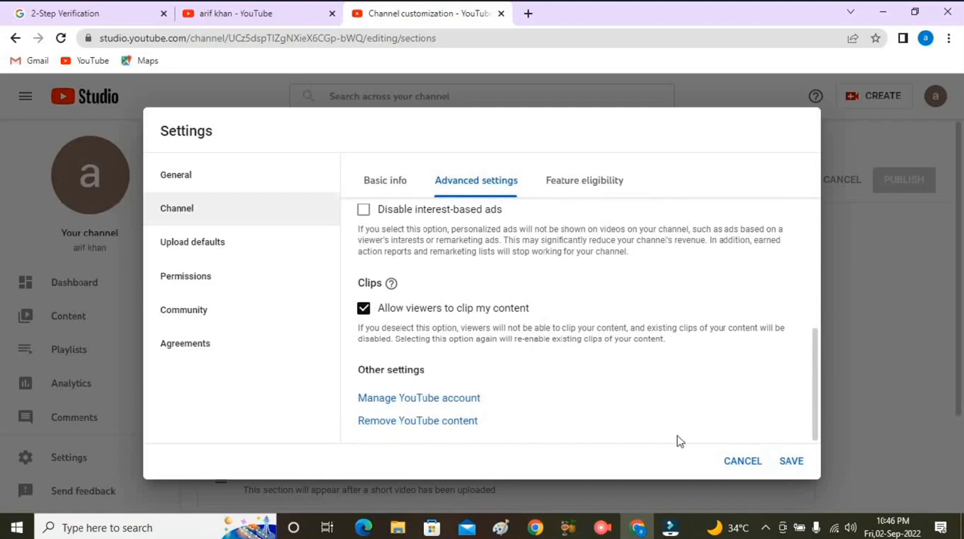
View the channel's feature eligibility and expand the details of the Advanced features
left_click(582, 183)
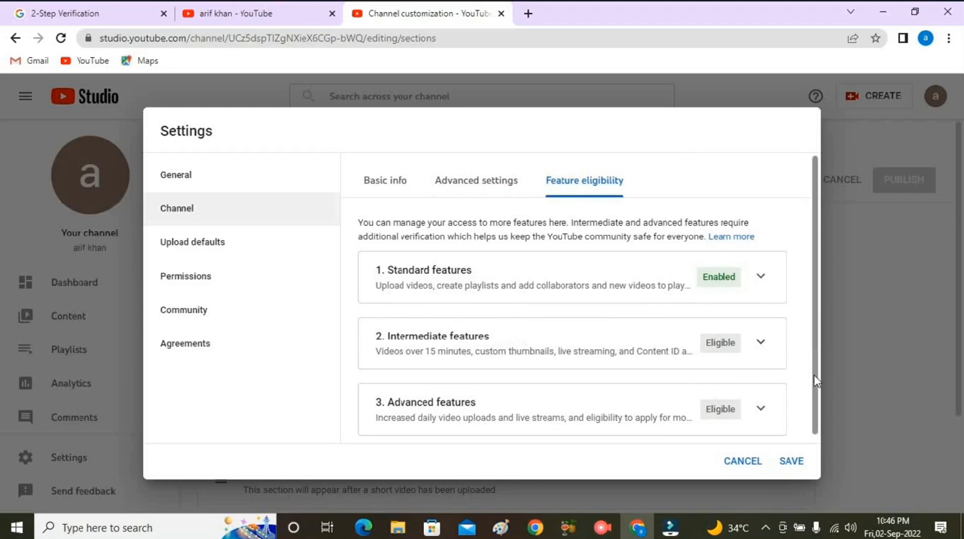
left_click_drag(815, 381, 815, 388)
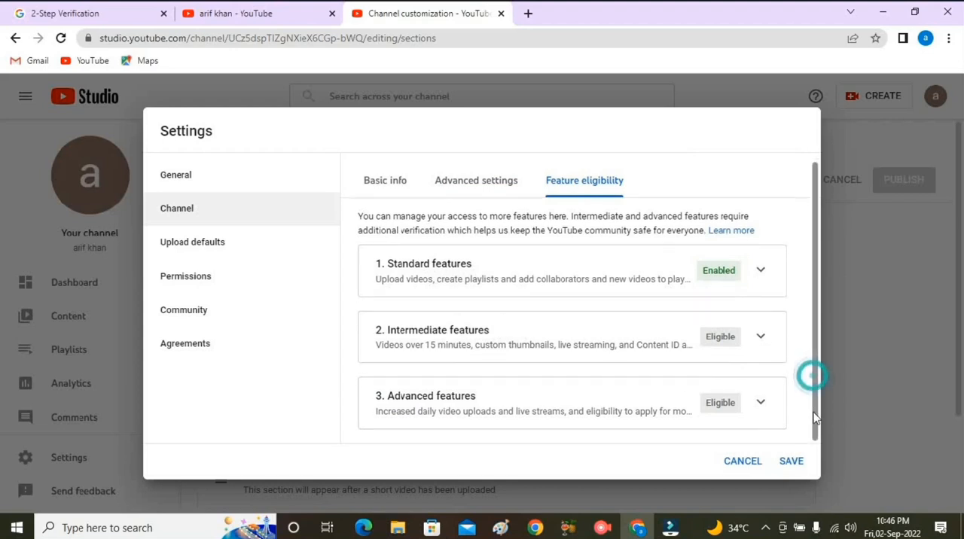
left_click(762, 405)
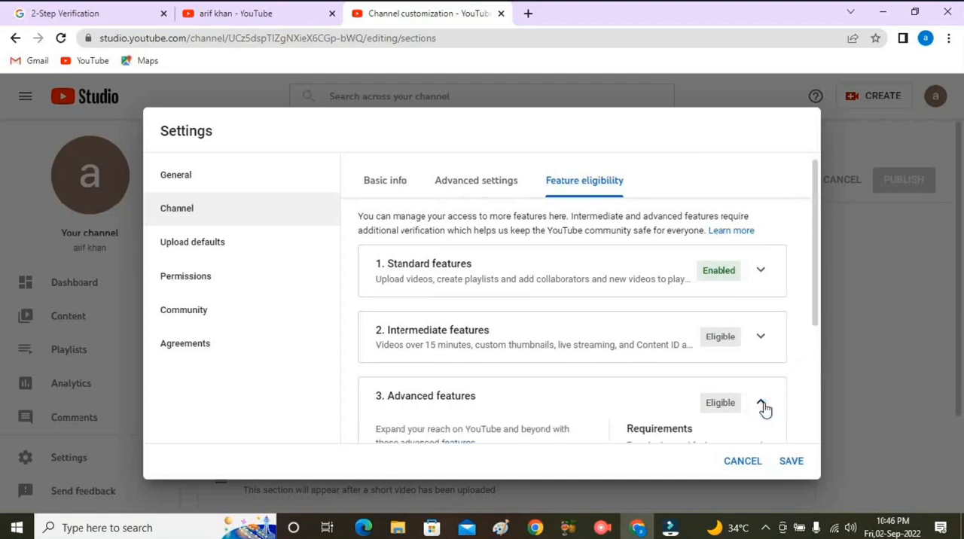
Expand the Intermediate features details in the channel's feature eligibility and start the phone number verification
mouse_move(814, 309)
left_mouse_down()
mouse_move(827, 423)
mouse_move(822, 323)
left_mouse_up()
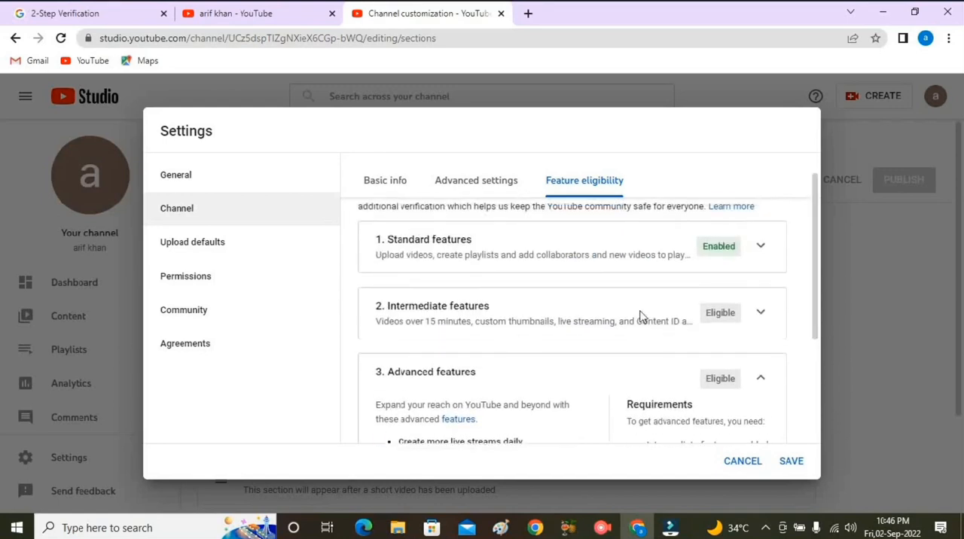
left_click(760, 314)
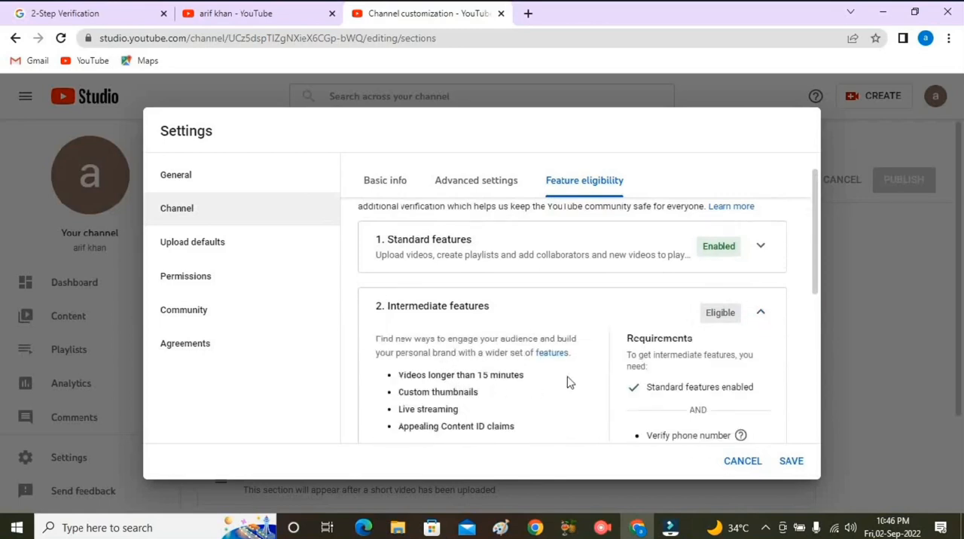
left_click_drag(814, 265, 817, 318)
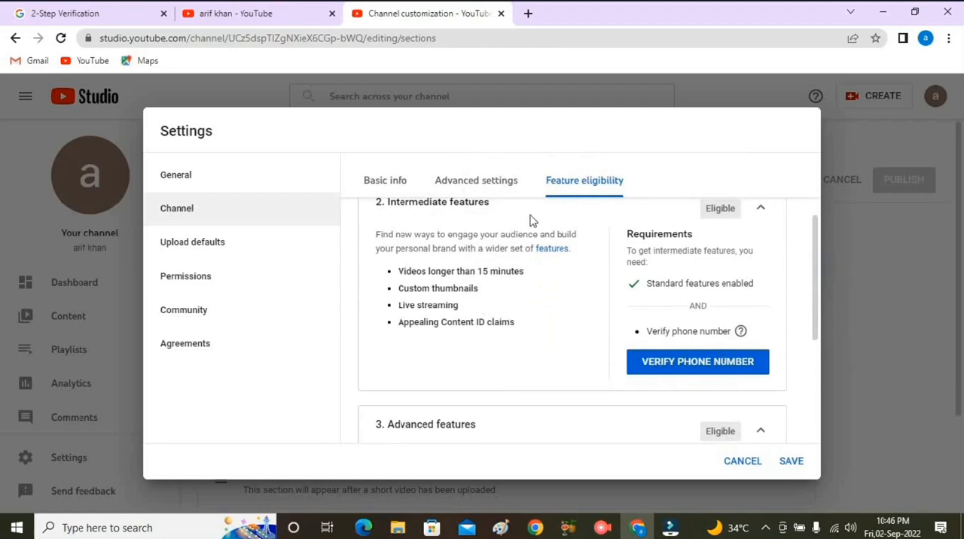
left_click(701, 365)
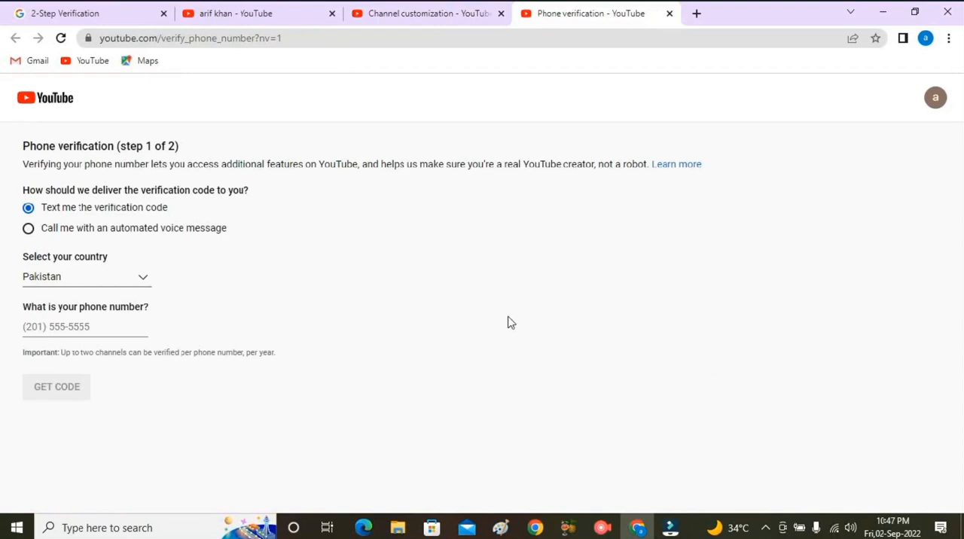
Enter the phone number with its country code and request the verification code by text message
left_click(88, 327)
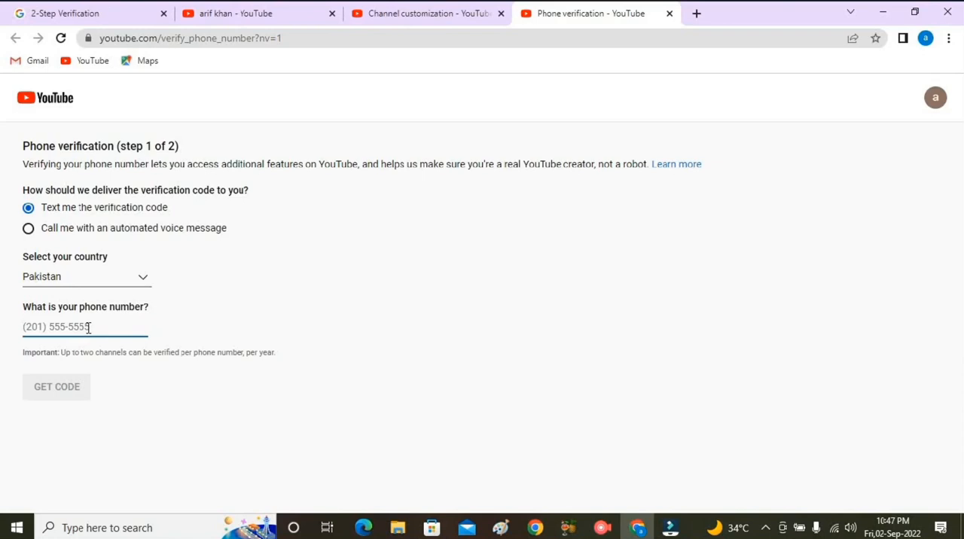
type("+")
key("BackSpace")
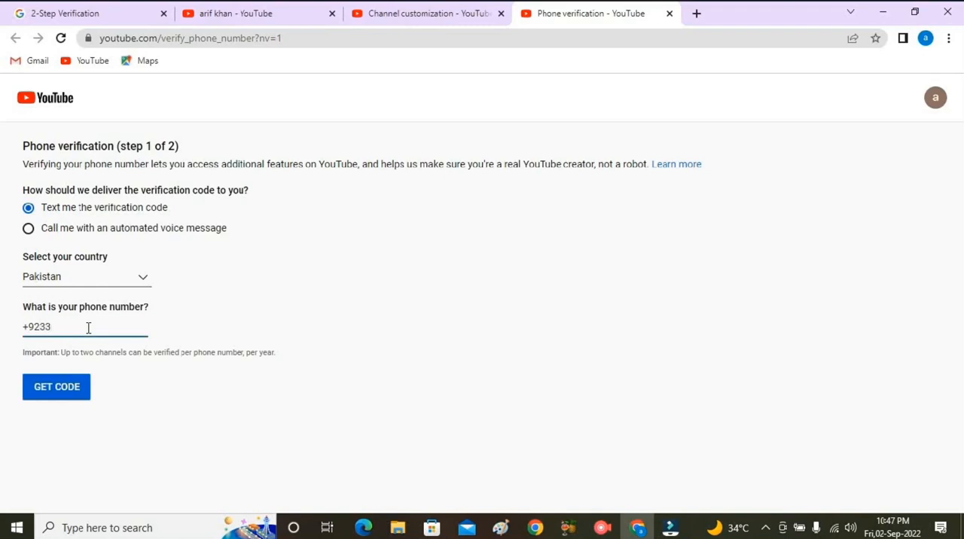
left_click(56, 387)
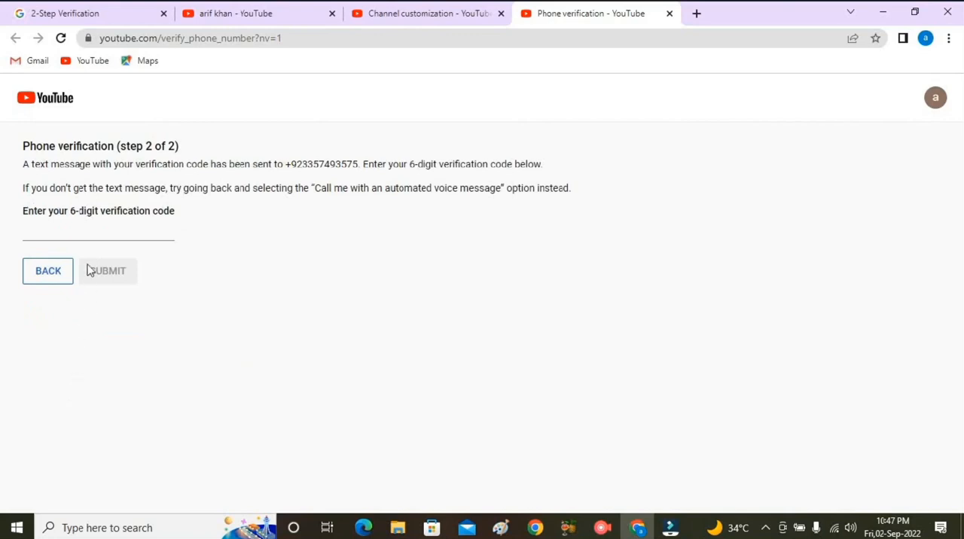
Submit the 6-digit verification code to verify the phone number, and save the channel settings in YouTube Studio
left_click(83, 230)
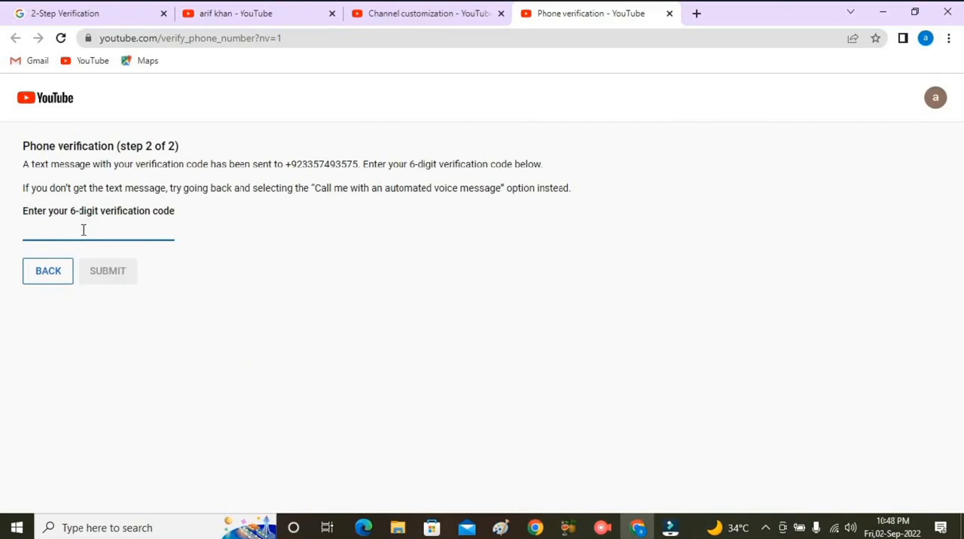
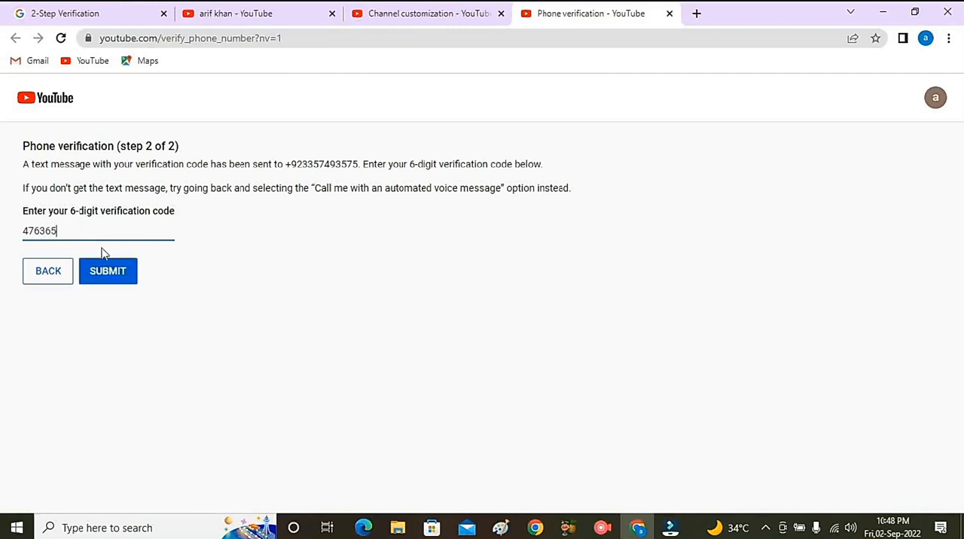
left_click(107, 272)
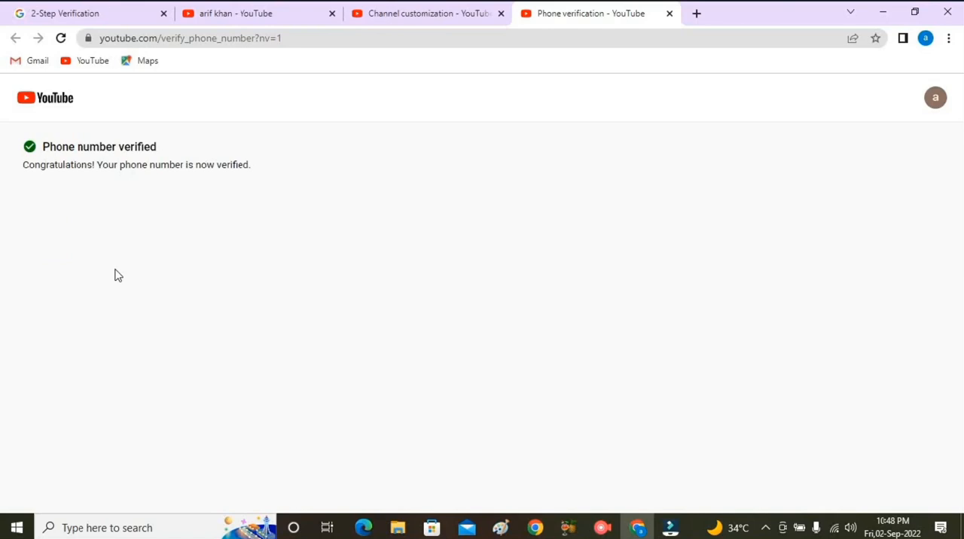
left_click(422, 14)
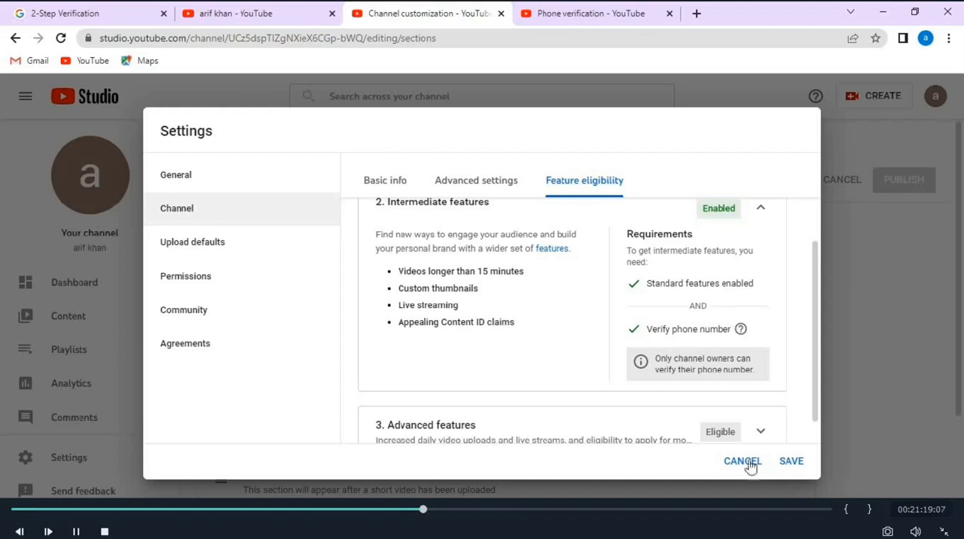
left_click(792, 462)
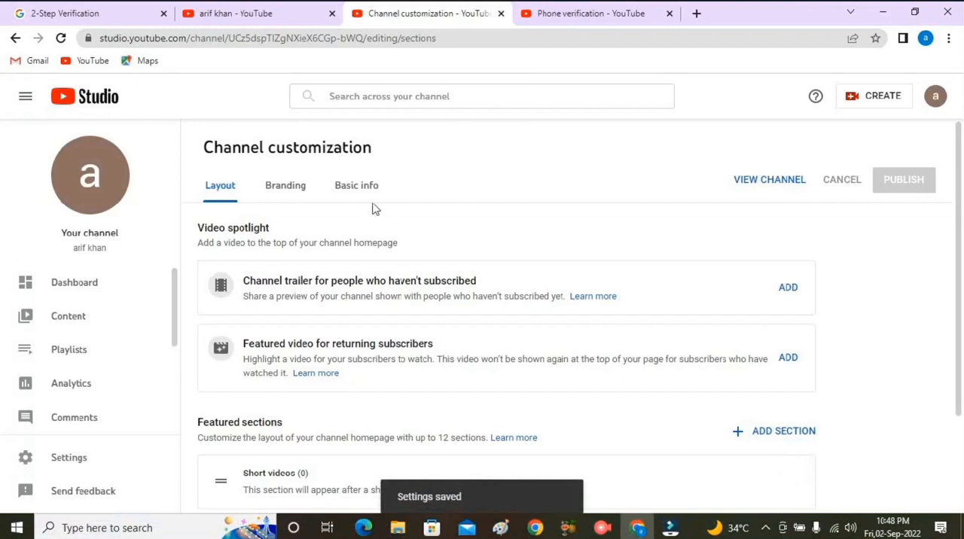
Reopen the Studio settings and set the default title for uploads to "Asnat tech"
left_click(85, 458)
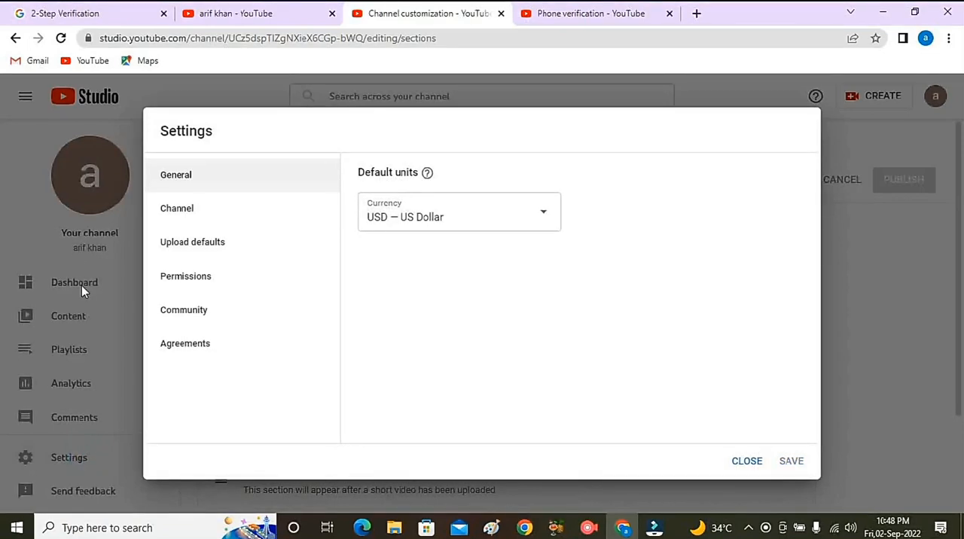
left_click(215, 217)
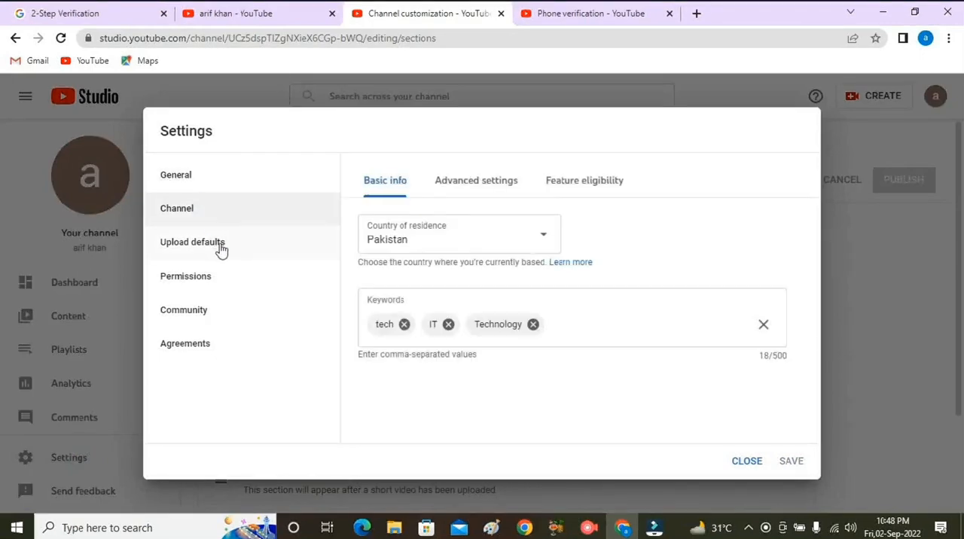
left_click(221, 251)
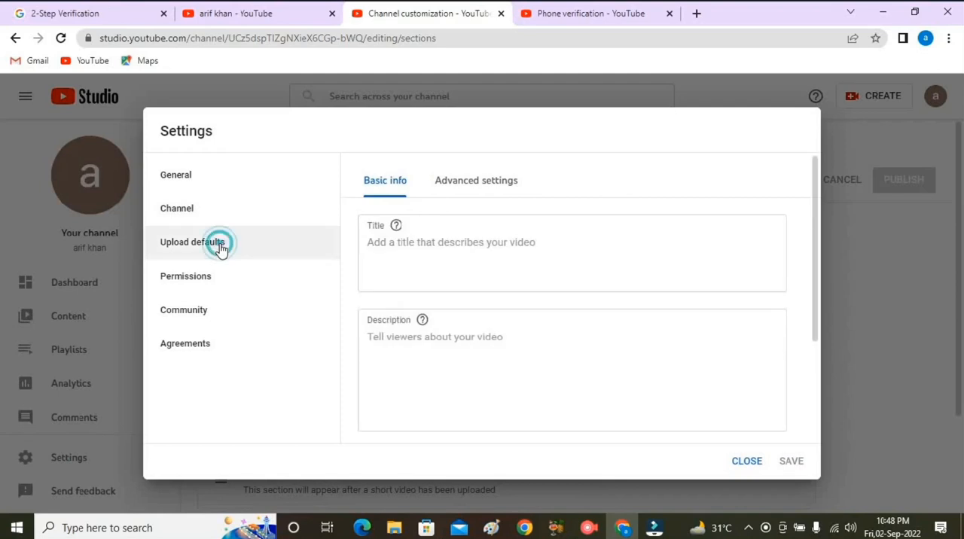
left_click(494, 240)
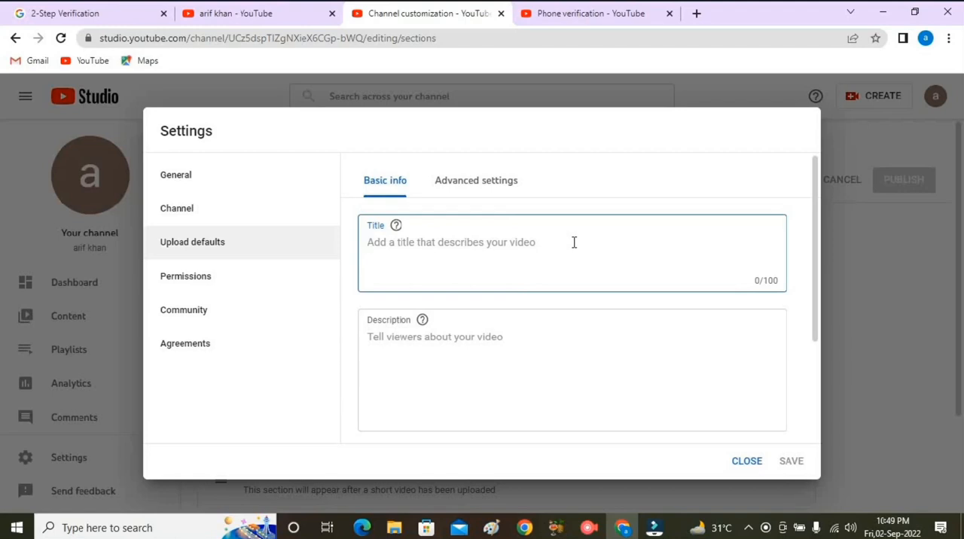
type("Asnat tec")
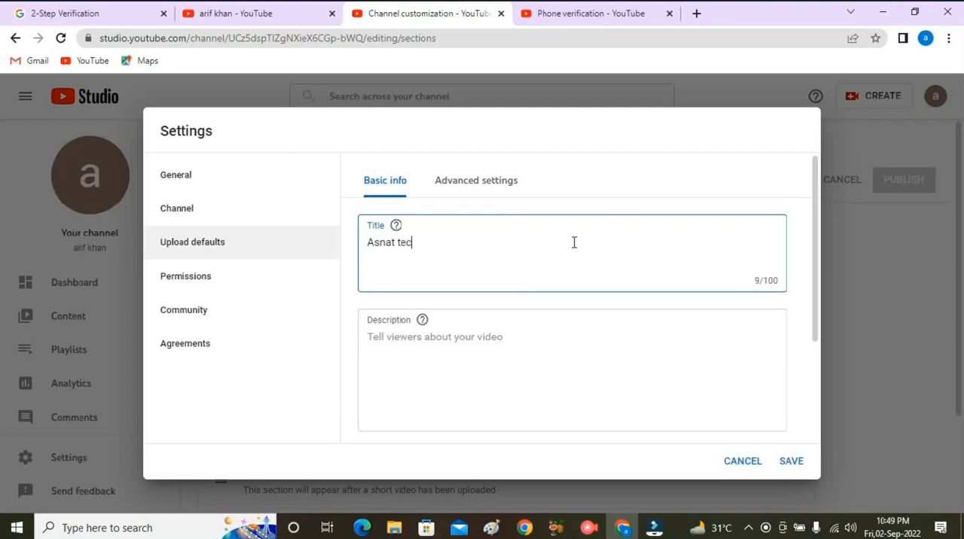
type("h")
Fill in the default upload description: "Hi this", the creator's full name, and ". at this channel you will be watching videos releted to tech."
left_click(476, 365)
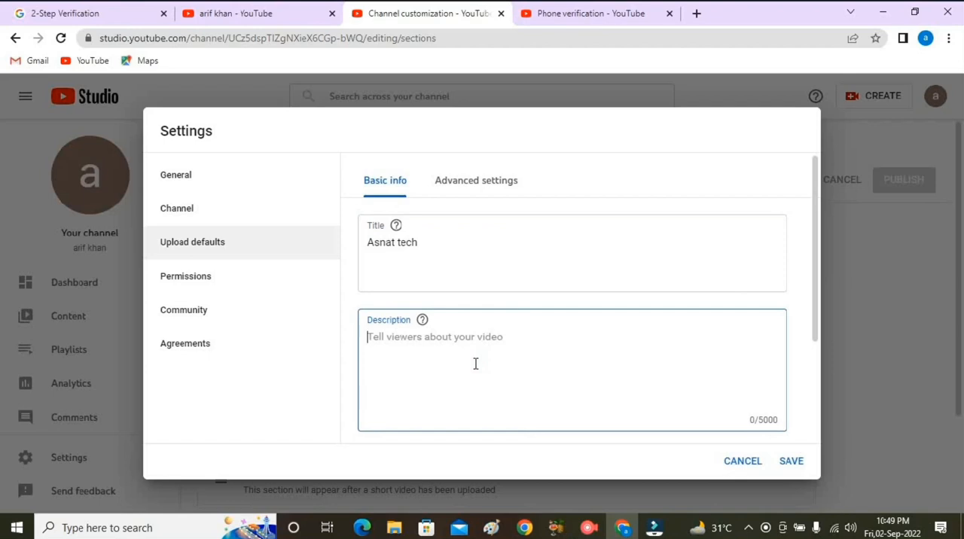
type("t")
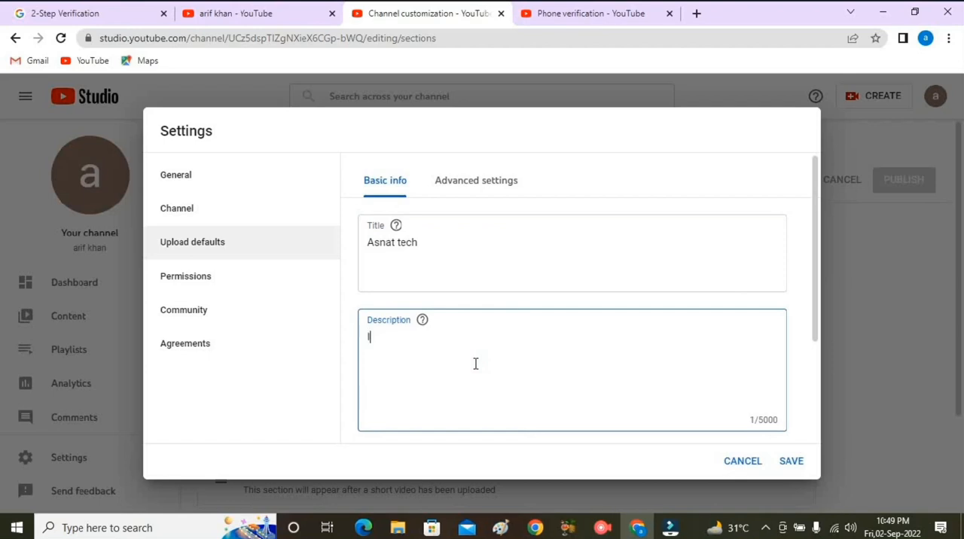
key("BackSpace")
type("Hi this Asmat ullha ")
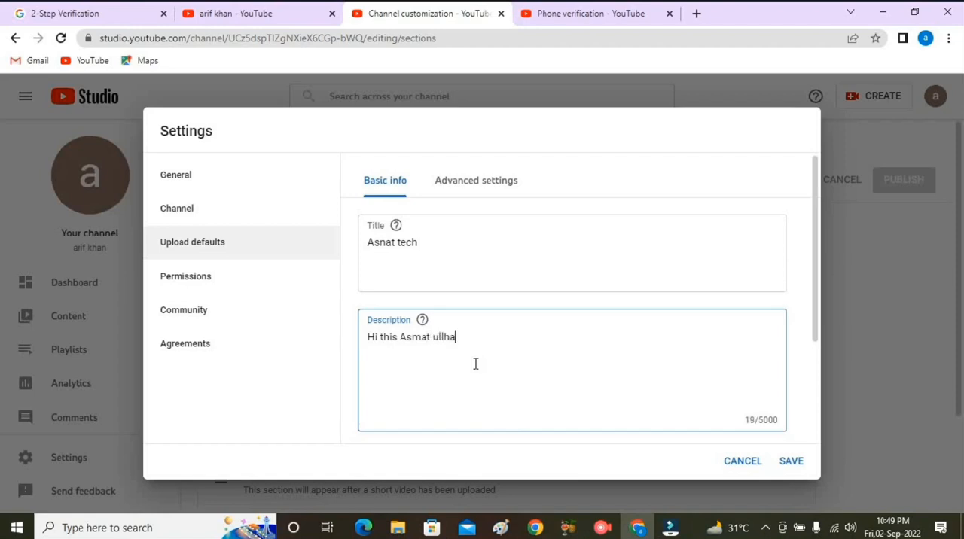
type("khan . at  this channel")
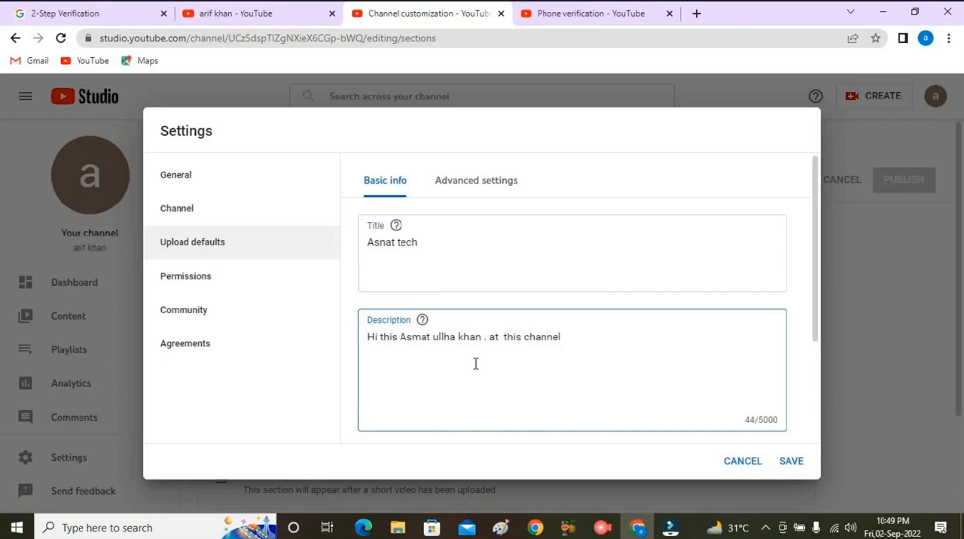
type(" you will be watchi")
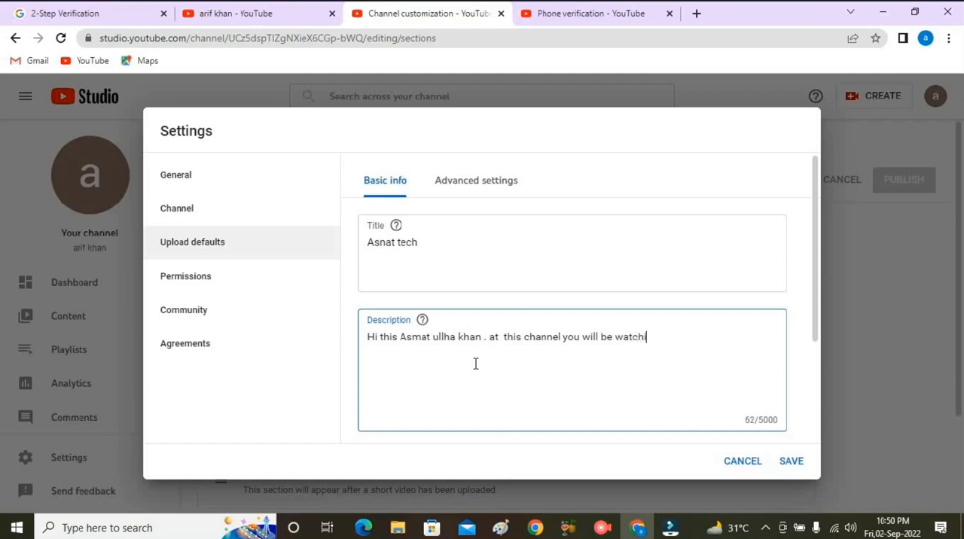
type("ng videos releted")
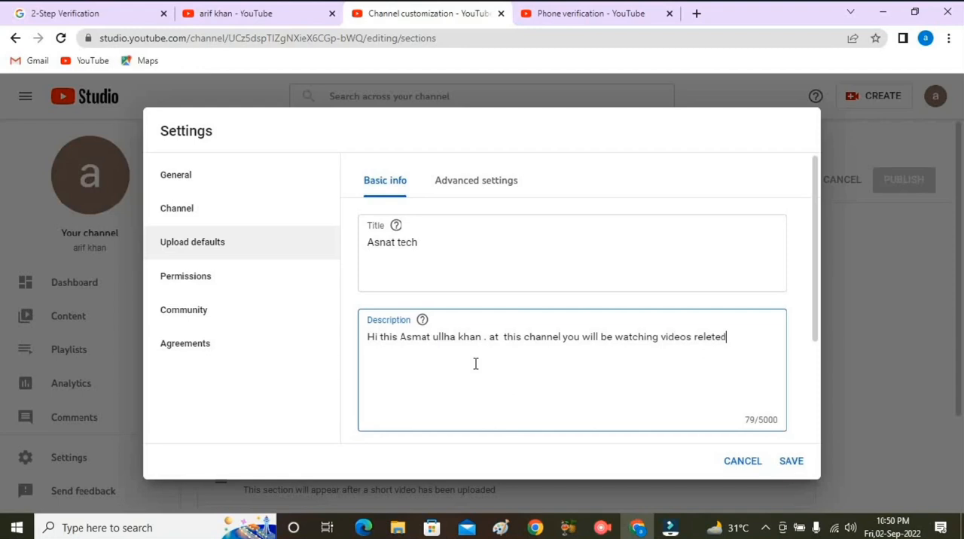
type(" to tech.")
Close the phone verification page, search Google for youtube in a new browser tab and open the YouTube site
left_click(670, 17)
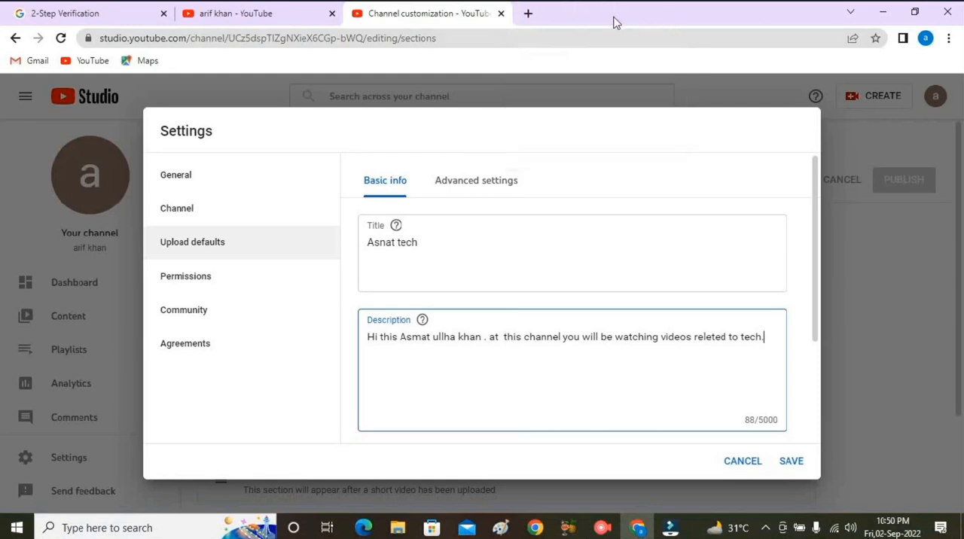
left_click(528, 14)
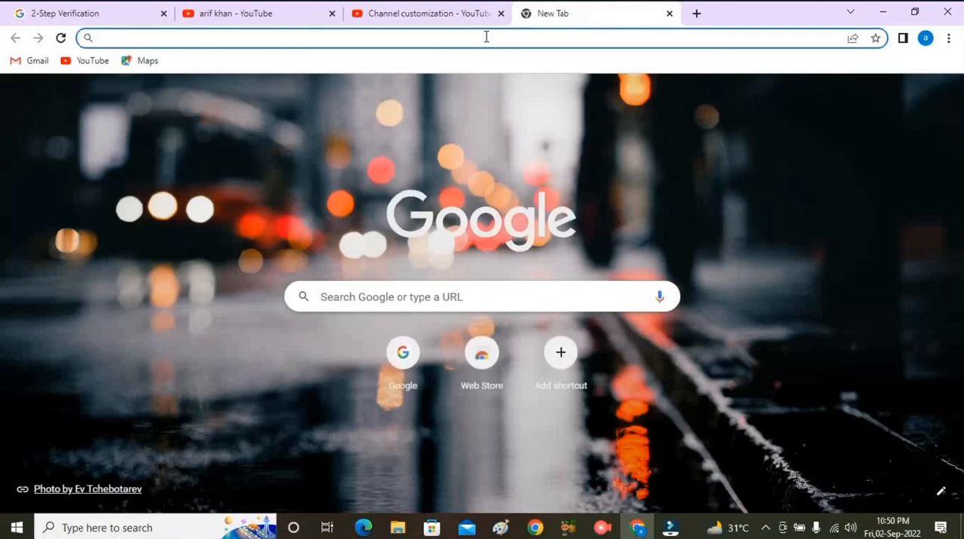
left_click(487, 38)
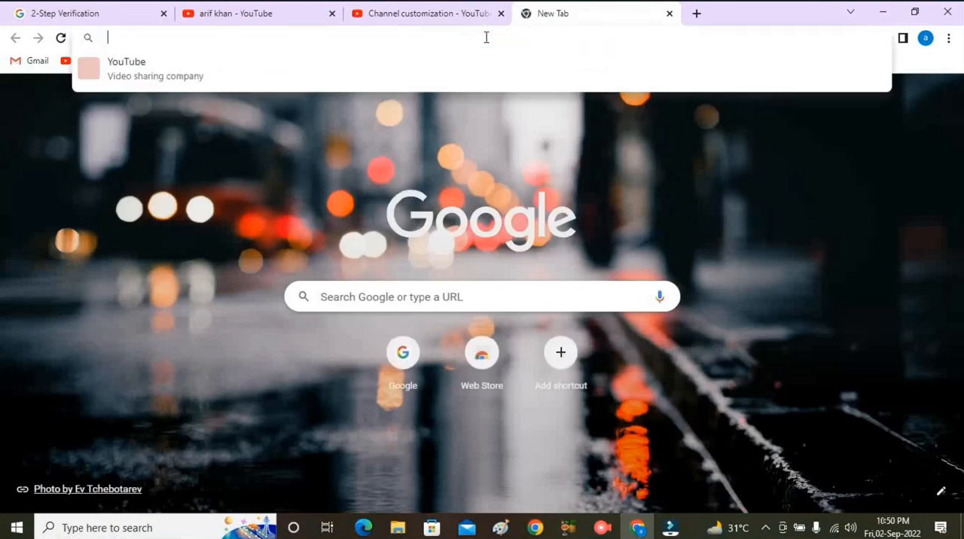
type("youtube")
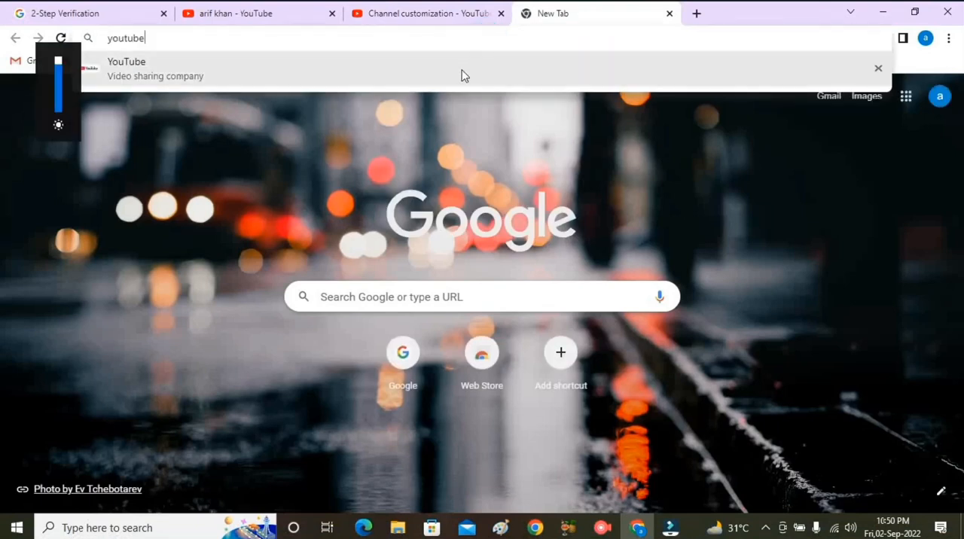
left_click(463, 75)
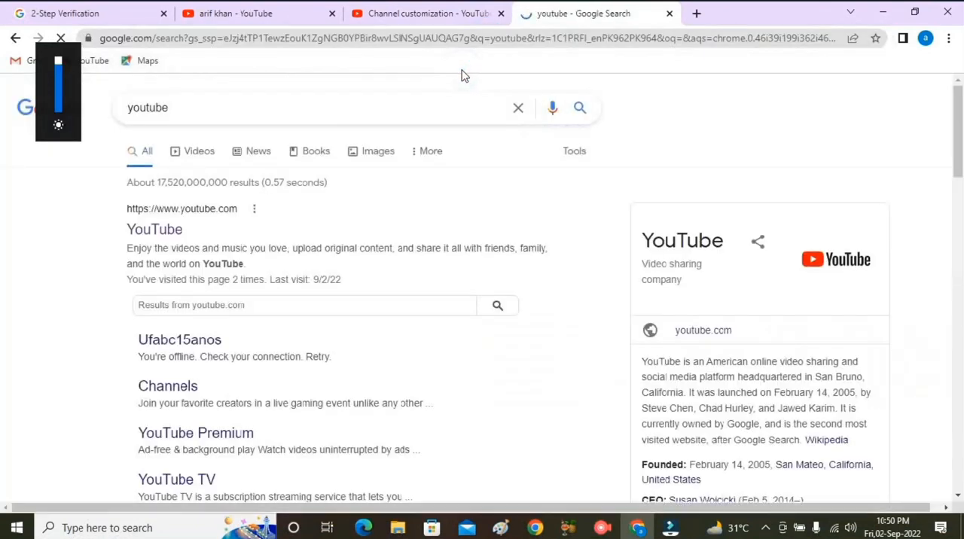
left_click(158, 235)
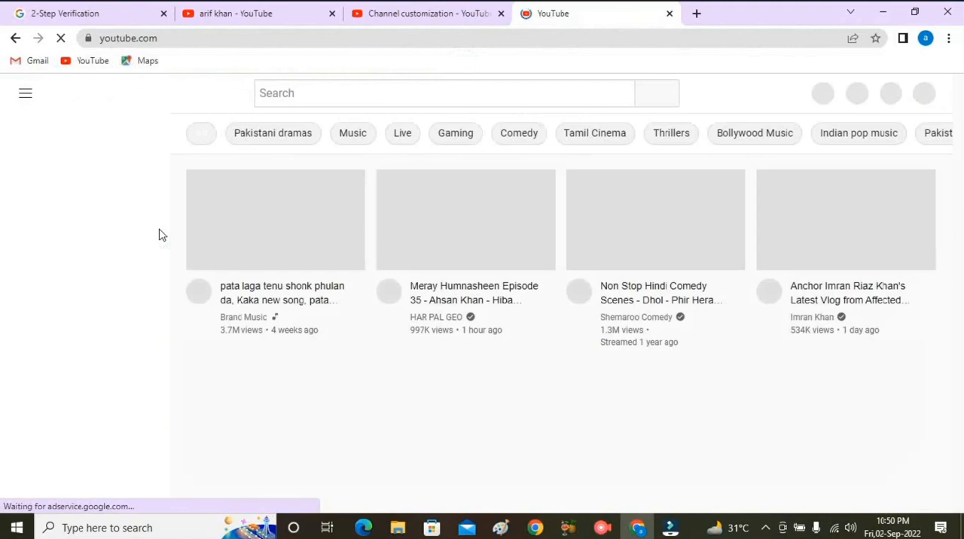
Search YouTube for "technology" and browse the resulting videos
left_click(367, 91)
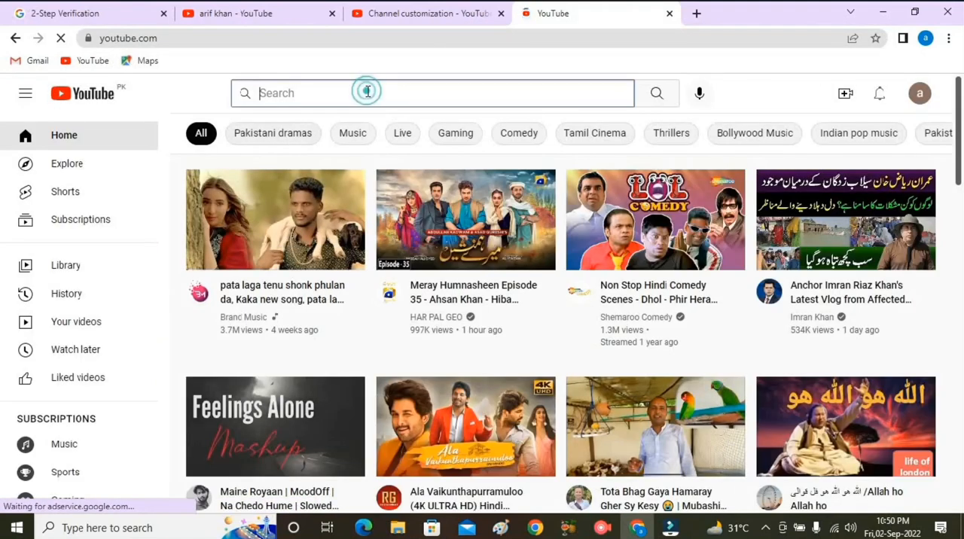
type("tech")
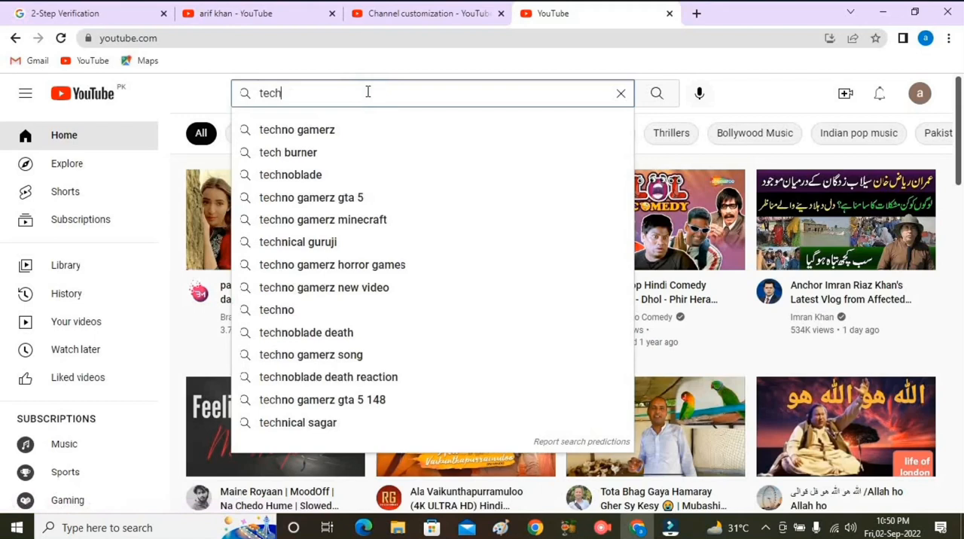
type("nology")
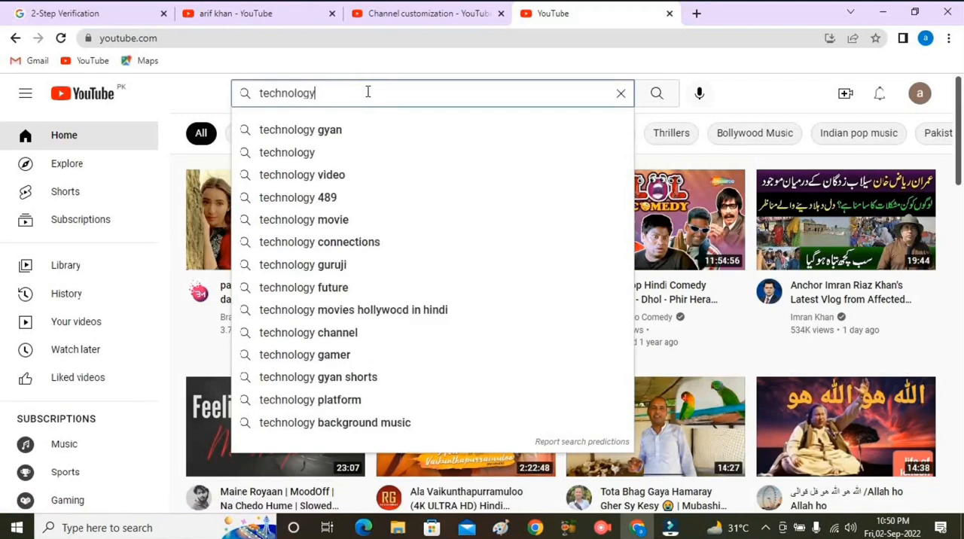
key("Return")
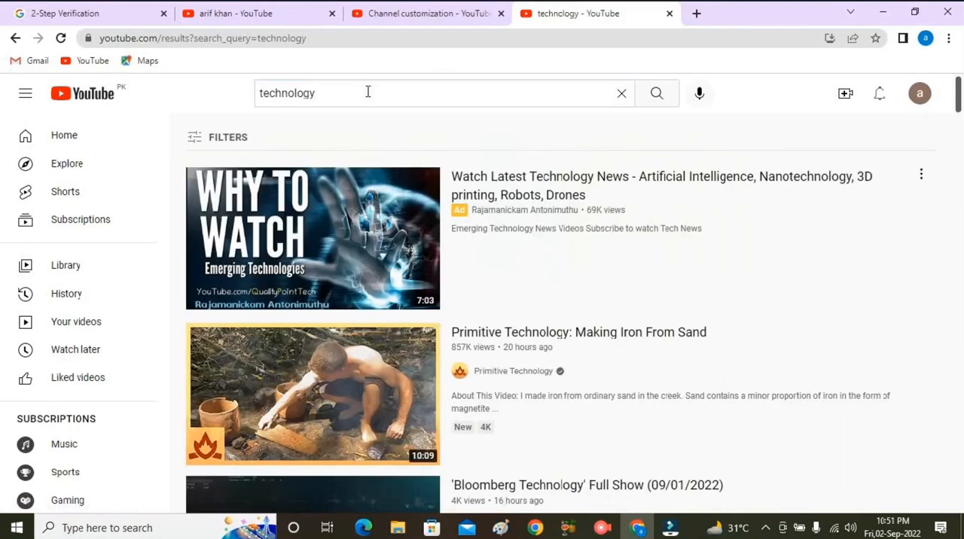
scroll(368, 92, "down", 10)
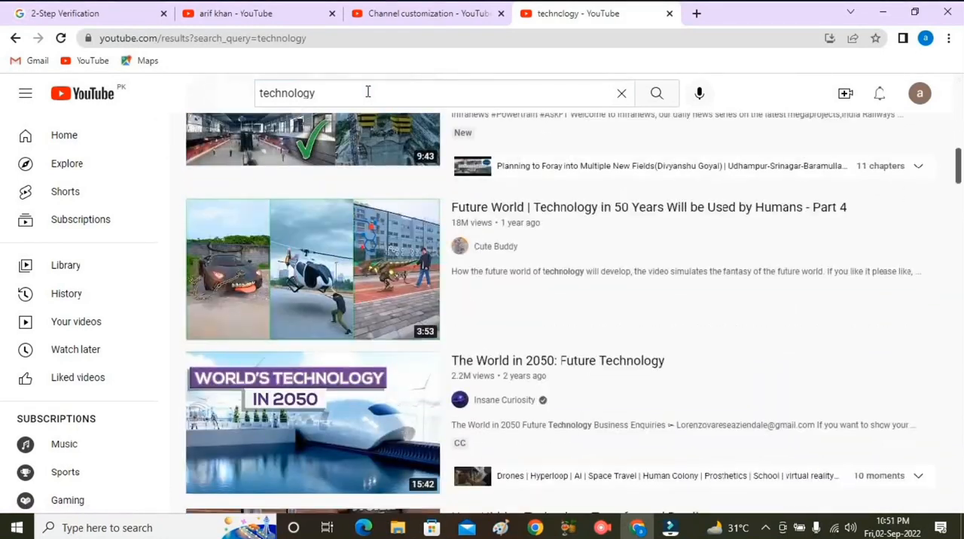
Open the video "Future World | Technology in 50 Years Will be Used by Humans - Part 4" from the search results
mouse_move(334, 254)
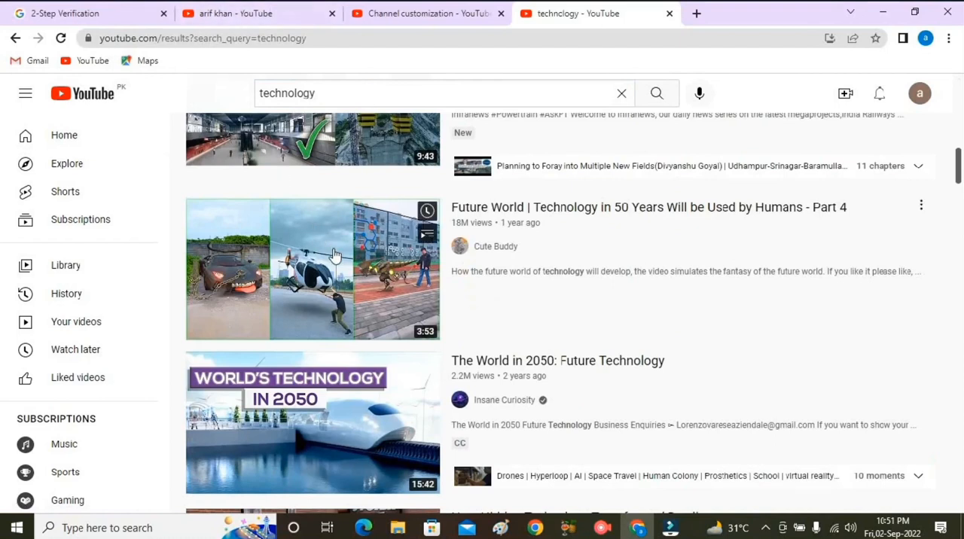
left_click(337, 263)
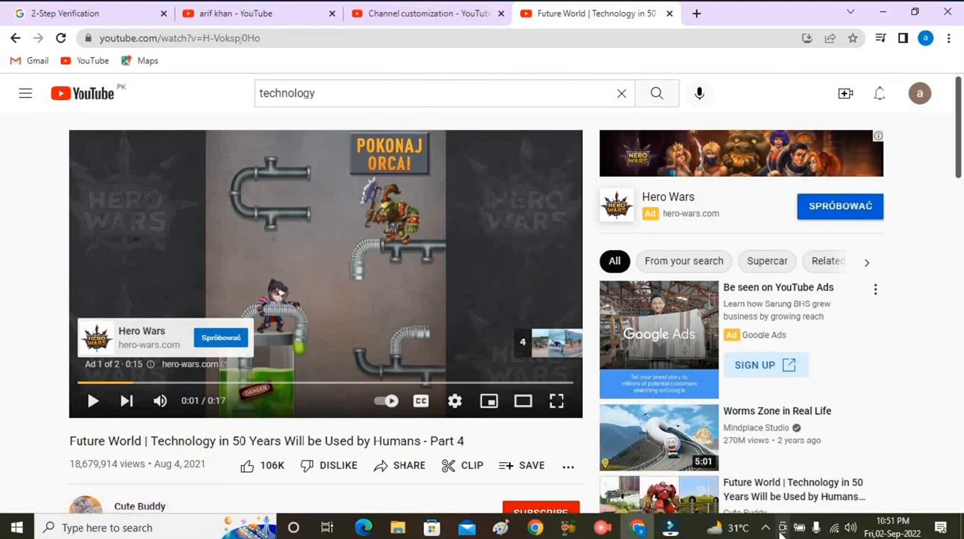
left_click(766, 530)
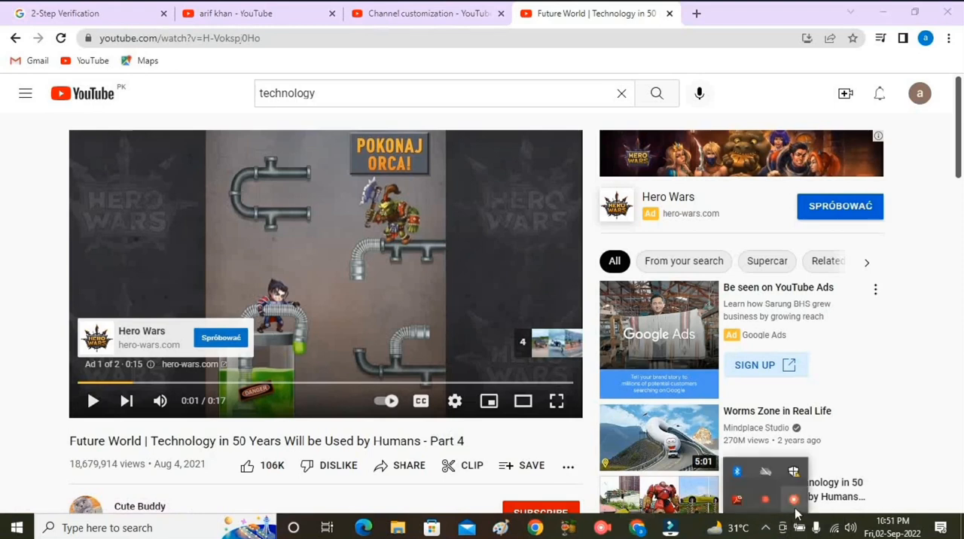
right_click(793, 503)
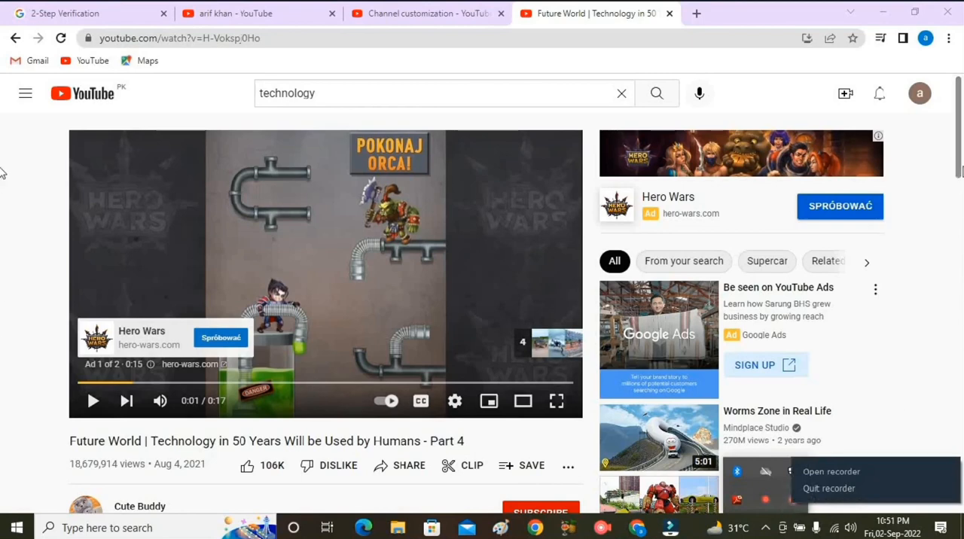
left_click(926, 340)
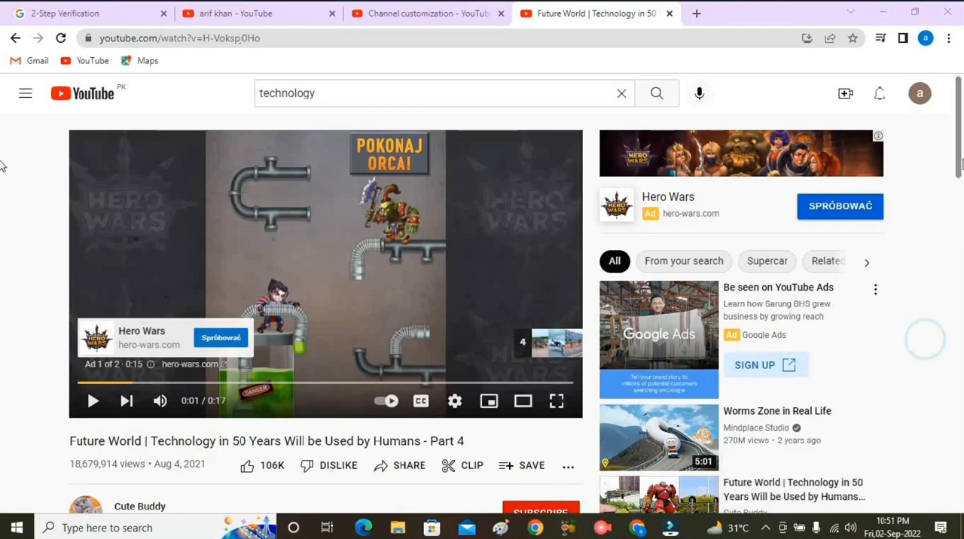
Open the Cute Buddy channel from the video page and read the channel description and details in its About section
left_click_drag(959, 150, 958, 221)
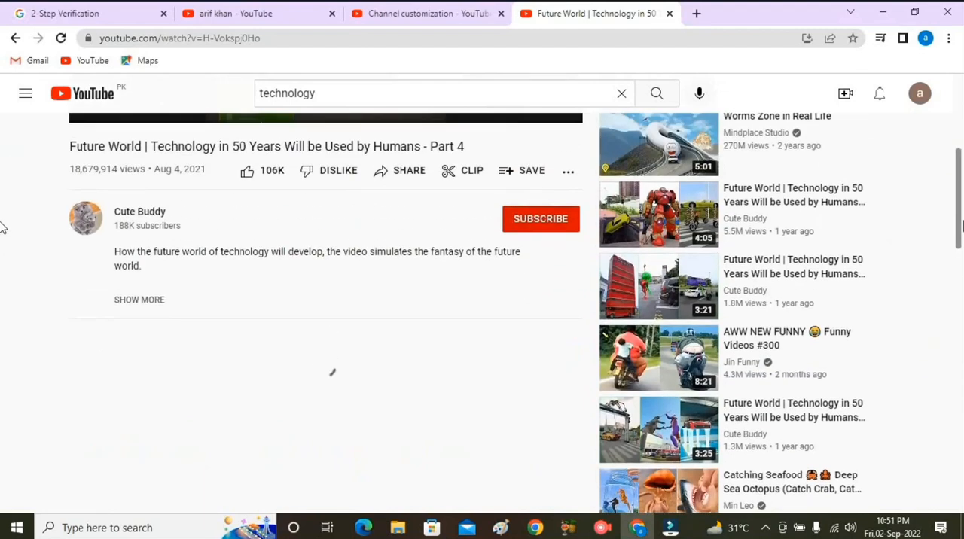
left_click(161, 218)
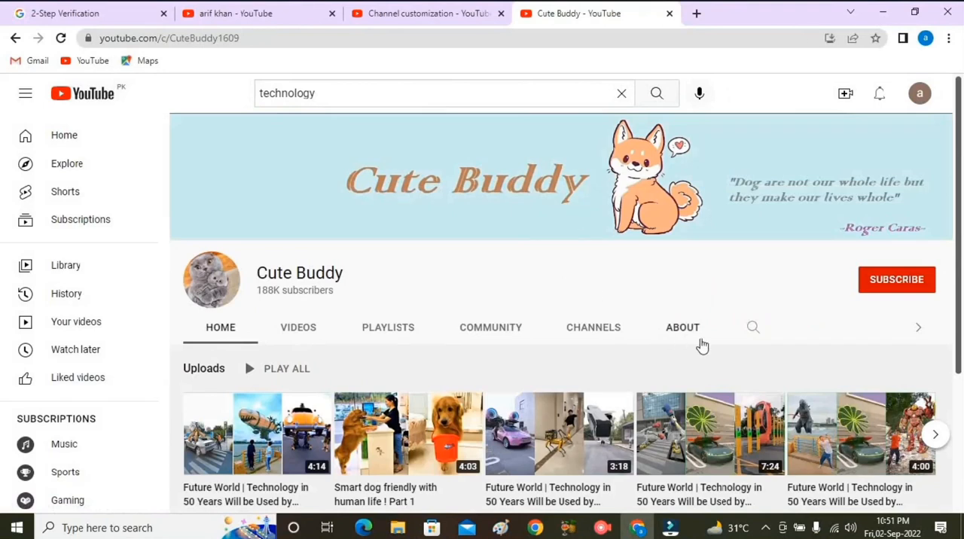
left_click(686, 332)
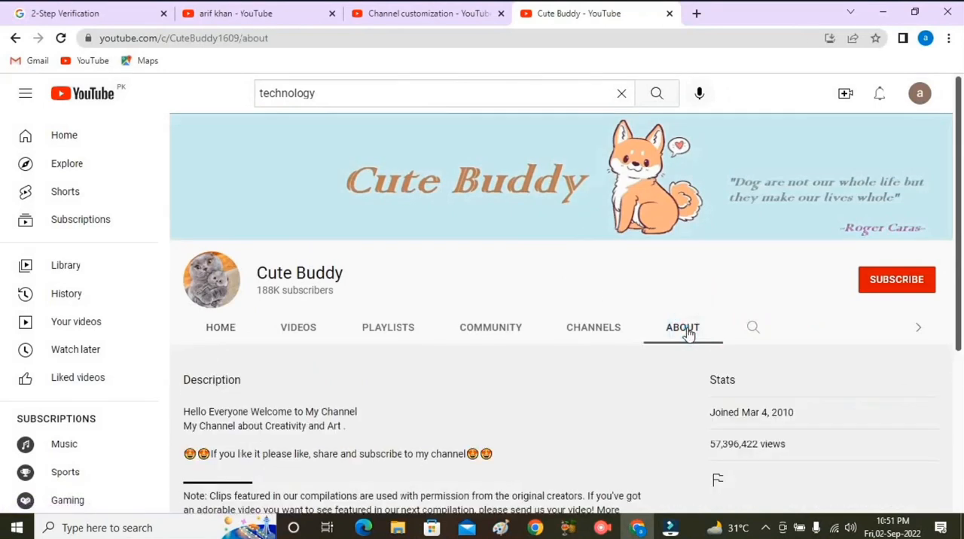
scroll(4, 240, "down", 2)
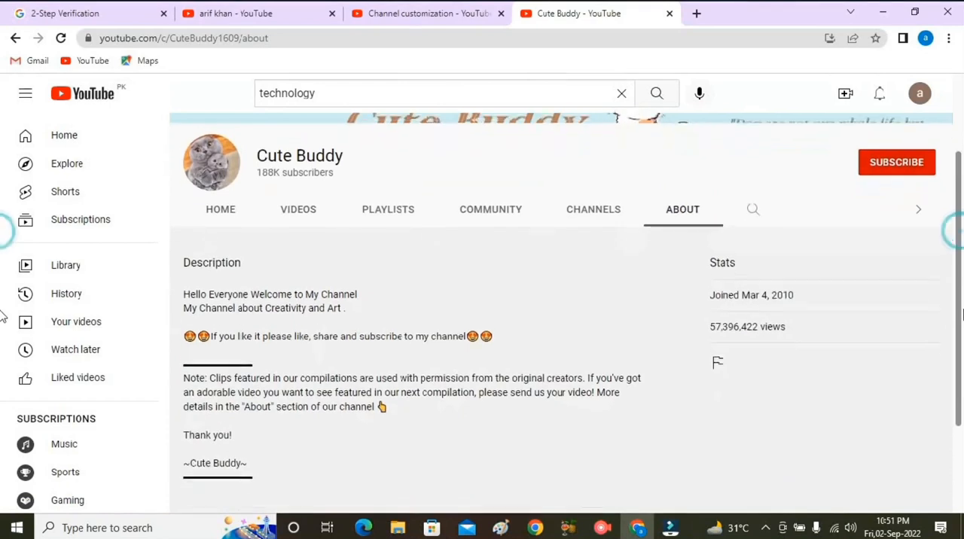
scroll(3, 316, "down", 2)
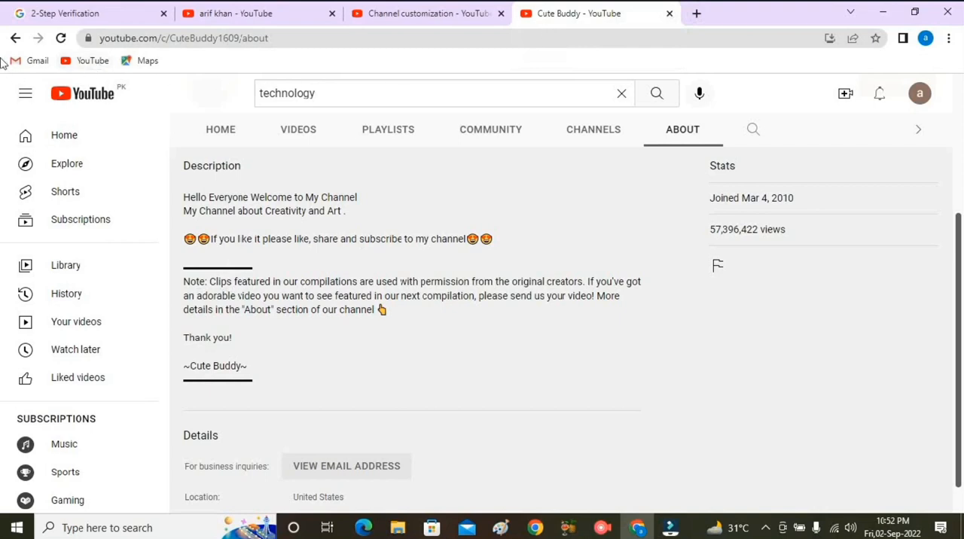
Go back to the technology search results and open the Insane Curiosity channel from its 2050 video
left_click(15, 38)
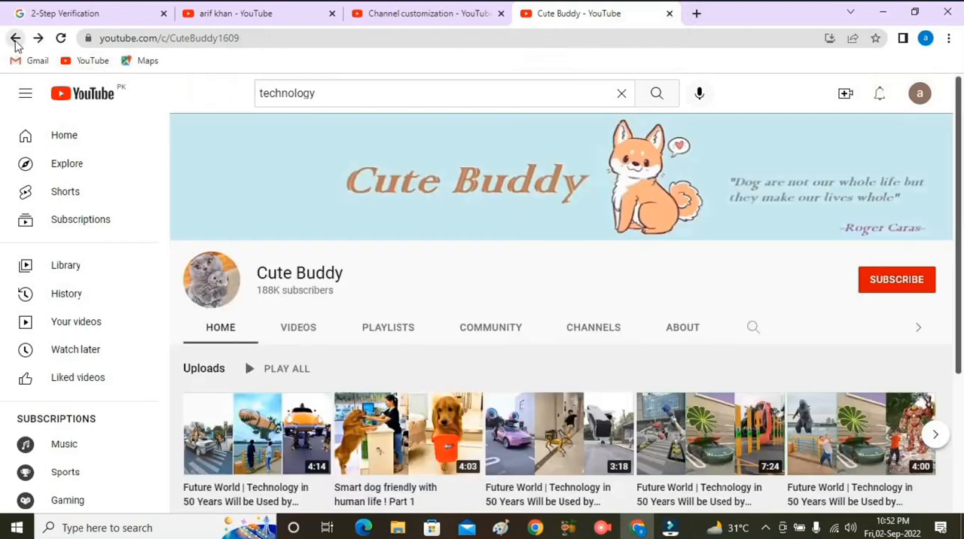
left_click(15, 38)
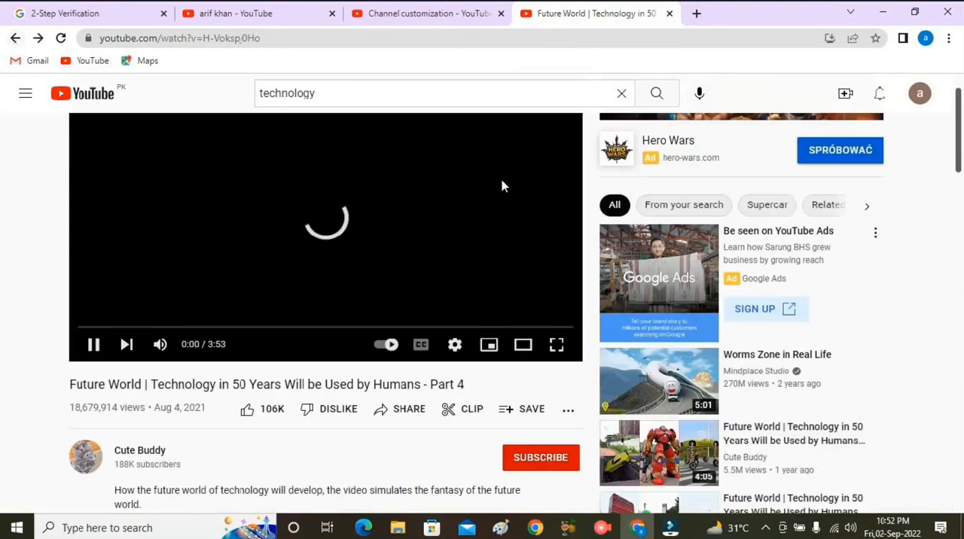
left_click(15, 38)
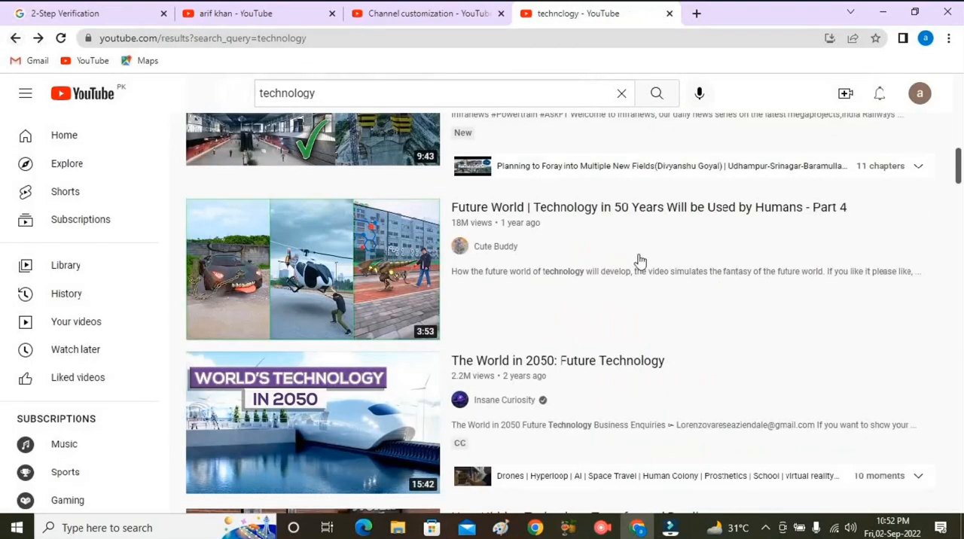
mouse_move(639, 259)
mouse_move(600, 376)
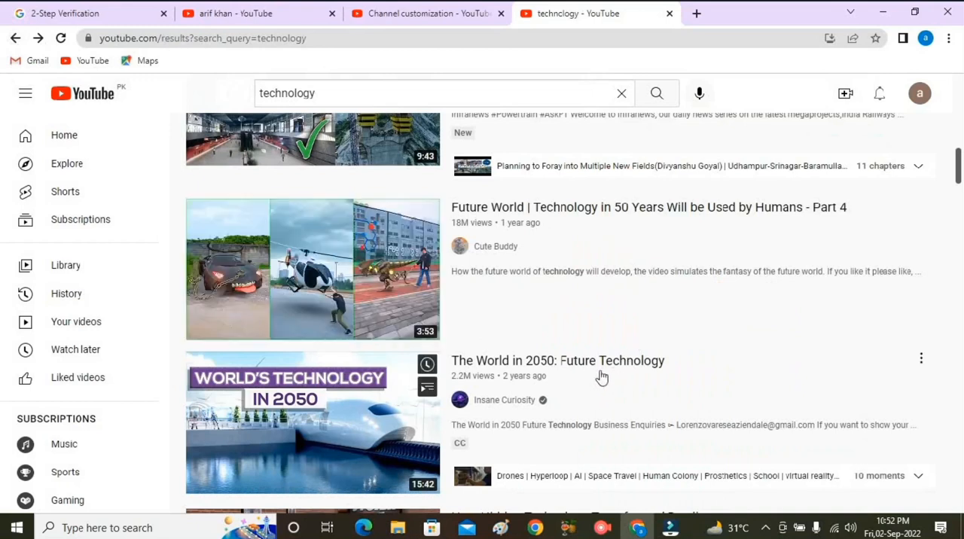
left_click(503, 402)
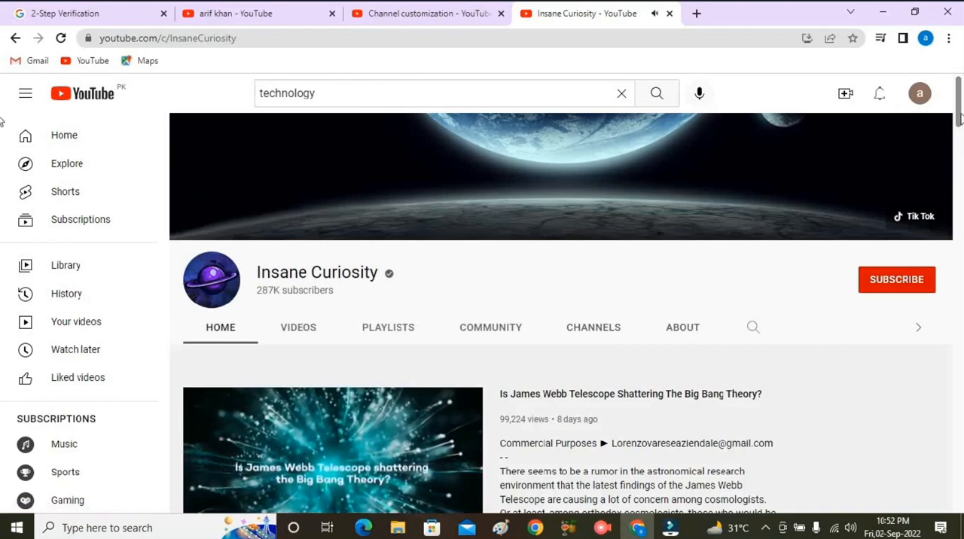
Pause the Insane Curiosity channel's featured video and bring up the description in the channel's About section
scroll(953, 151, "down", 5)
scroll(960, 172, "up", 3)
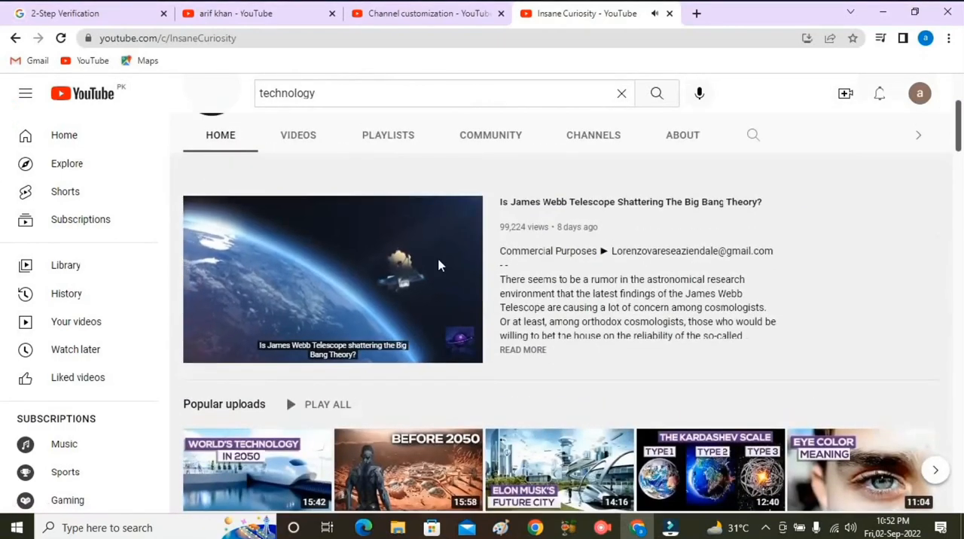
left_click(412, 292)
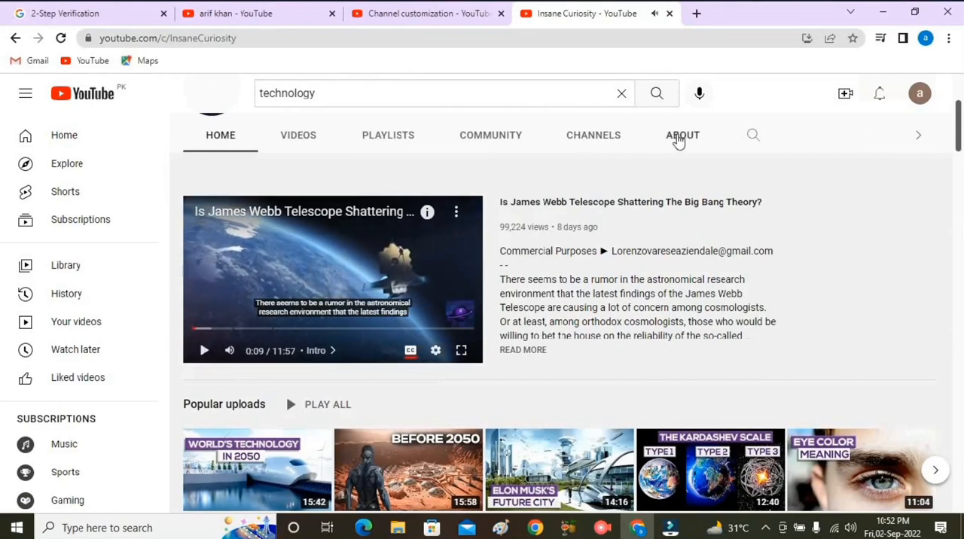
left_click(682, 137)
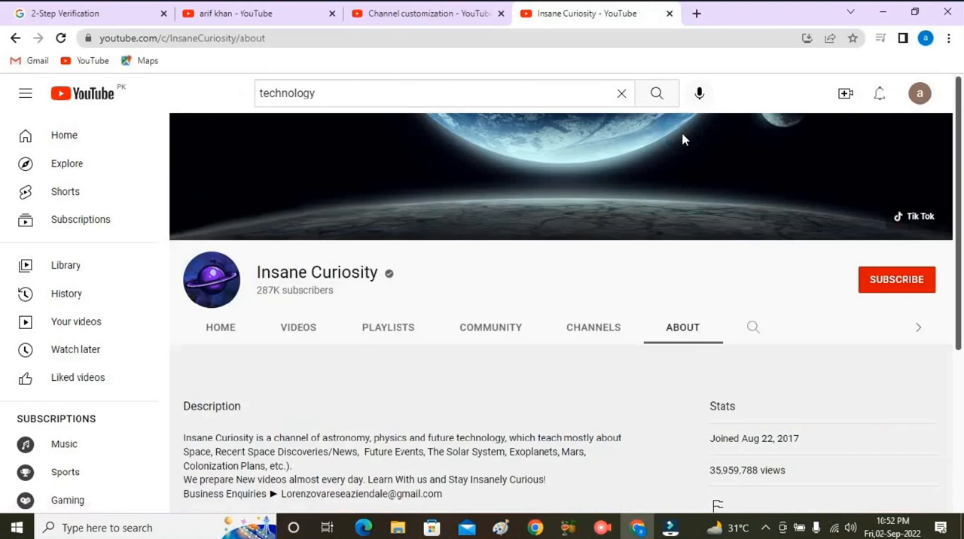
left_click_drag(956, 215, 962, 310)
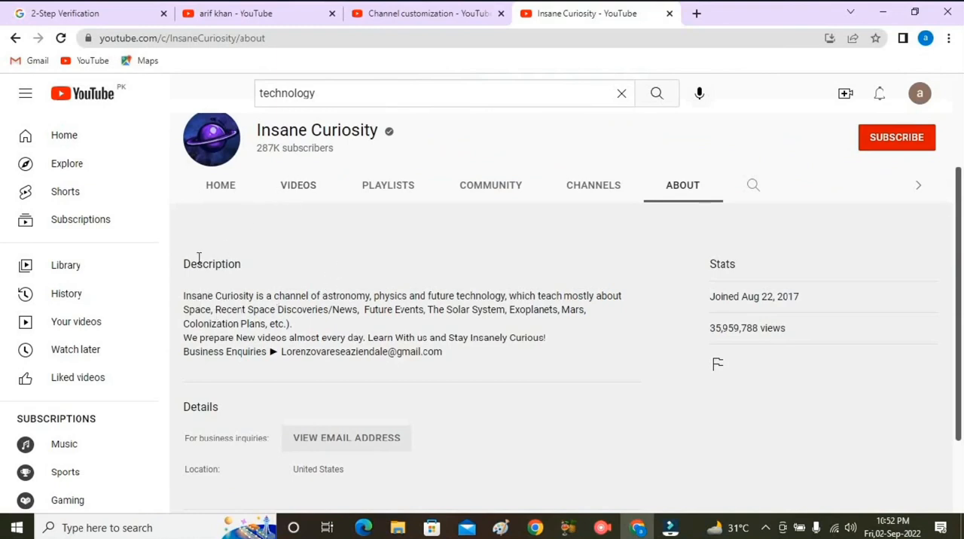
Copy the Insane Curiosity name and description text and paste it below the existing default upload description in Studio
left_click_drag(461, 355, 183, 306)
key("ctrl+c")
left_click(306, 254)
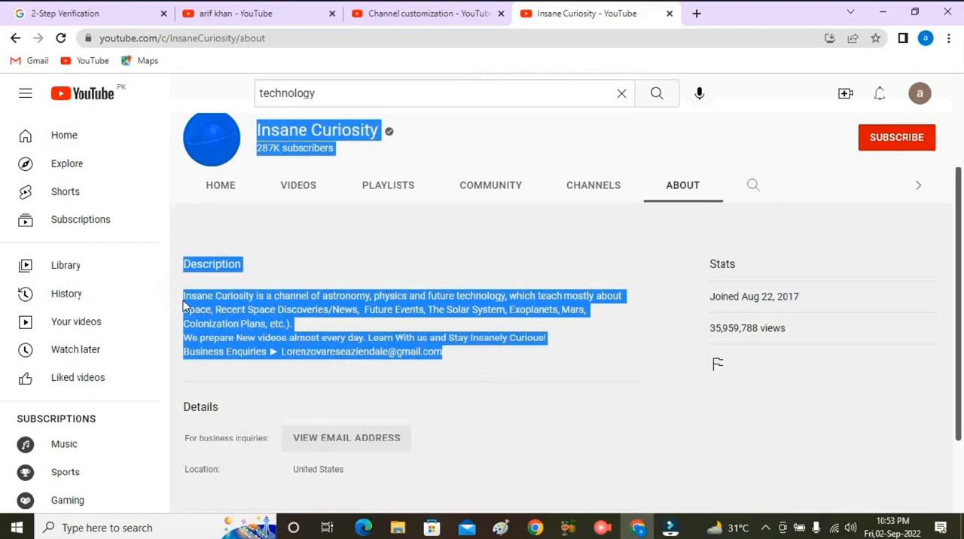
left_click(424, 18)
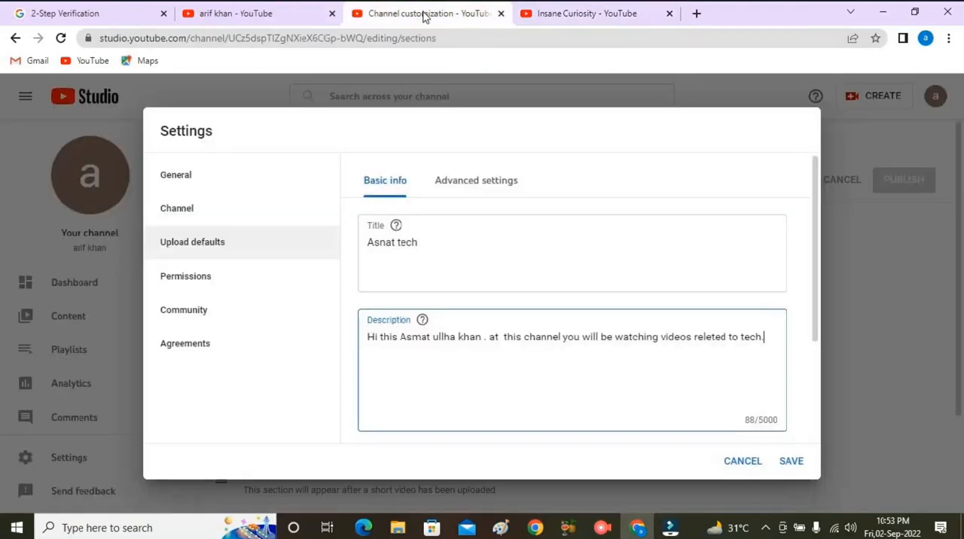
left_click(438, 369)
left_click(768, 342)
key("Return")
key("ctrl+v")
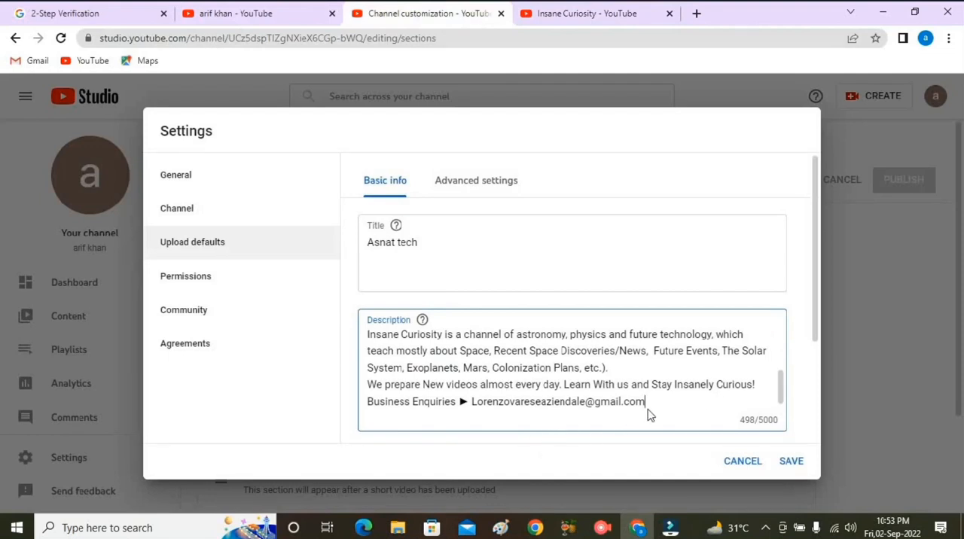
Delete the e-mail address after "Business Enquiries" in the default description and save the settings
left_click_drag(648, 400, 362, 392)
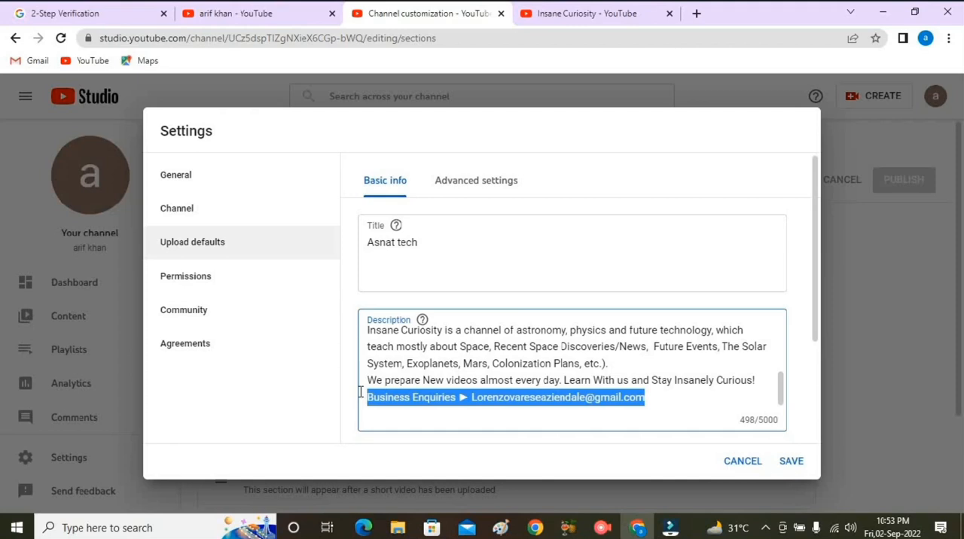
left_click(599, 403)
left_click_drag(646, 397, 474, 403)
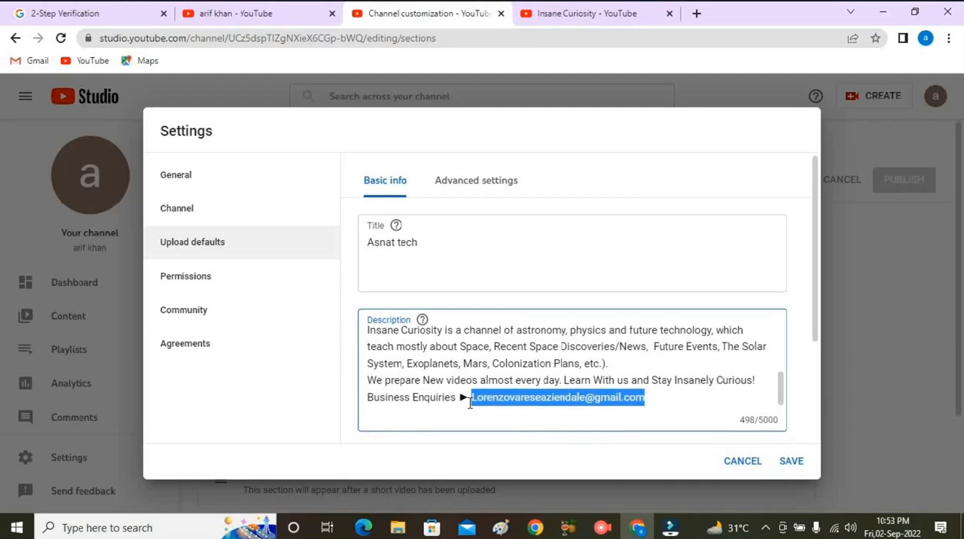
key("BackSpace")
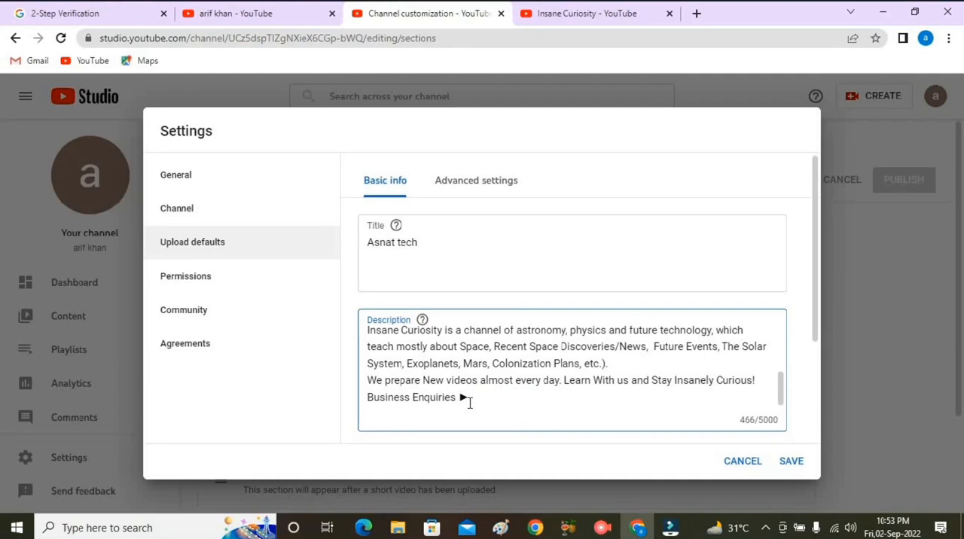
left_click(792, 462)
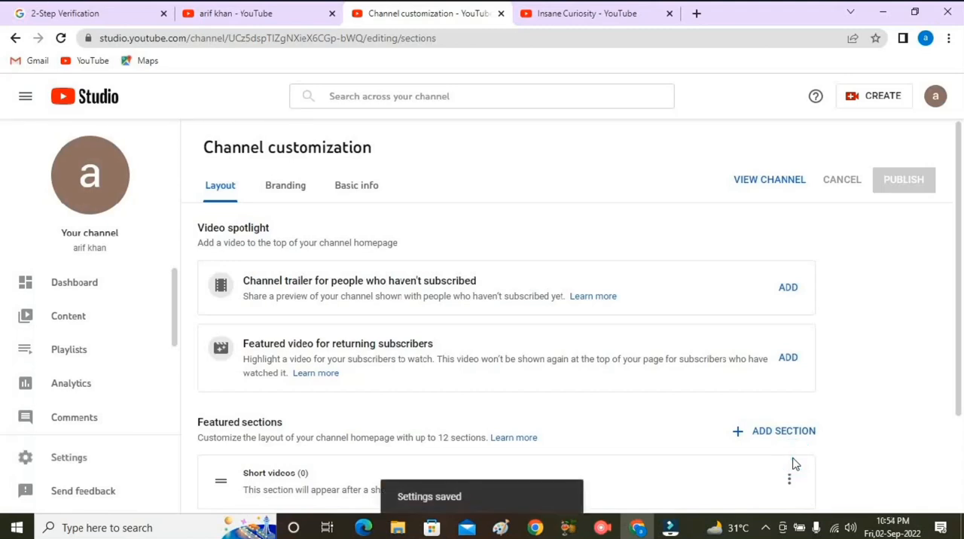
Reopen the upload defaults in the Studio settings and set the default video category to Science & Technology
left_click(74, 461)
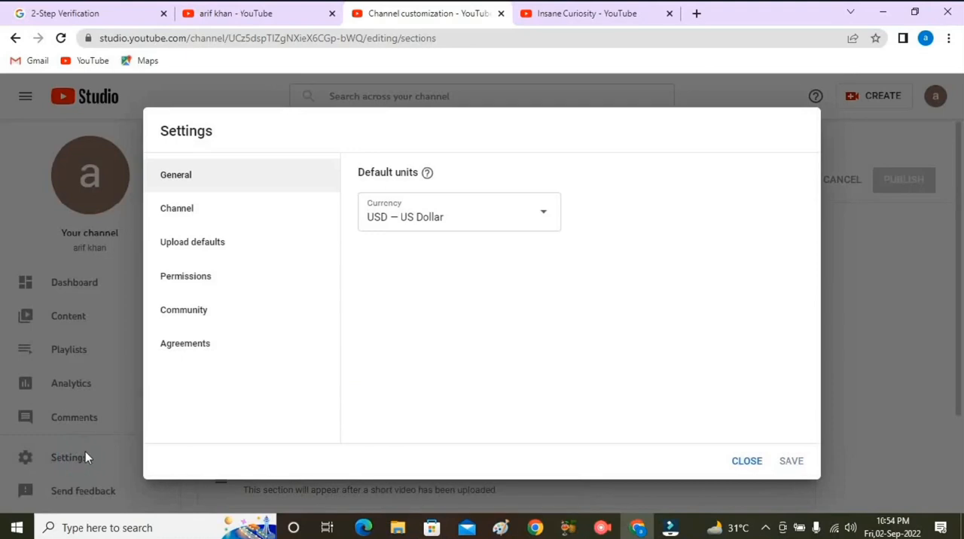
left_click(202, 211)
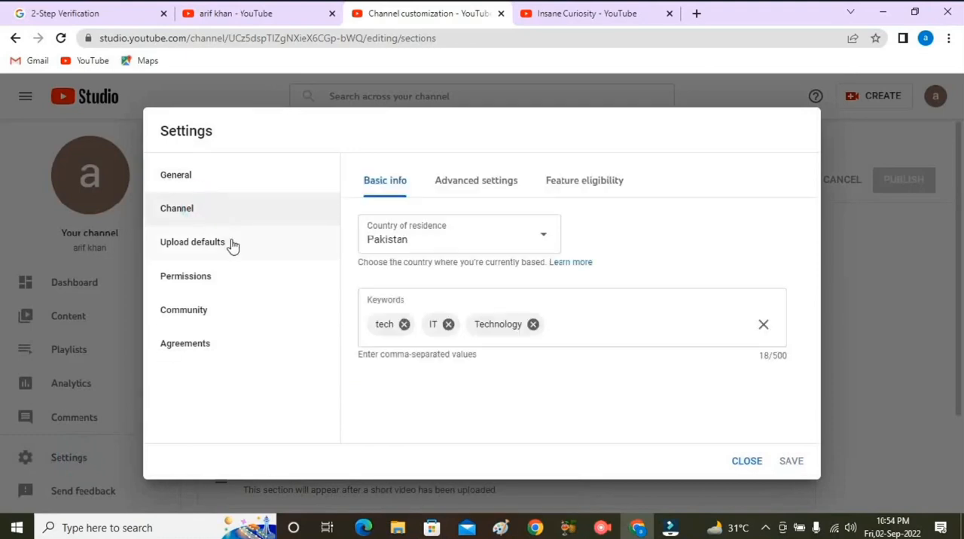
left_click(230, 241)
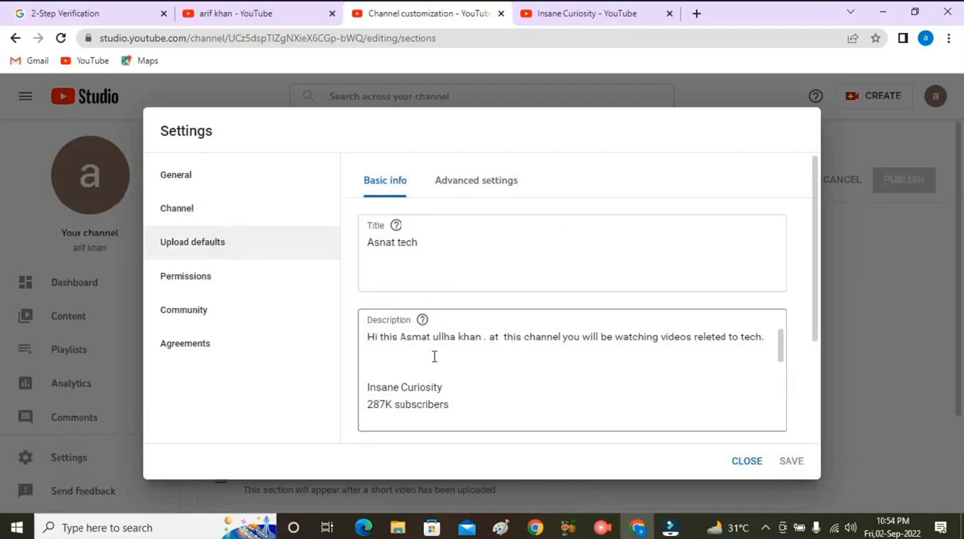
left_click(472, 182)
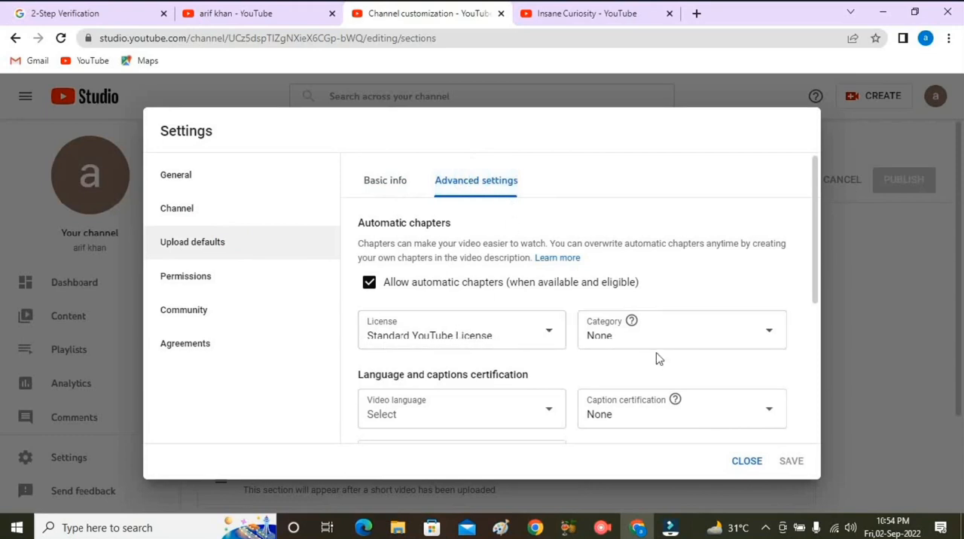
left_click(769, 336)
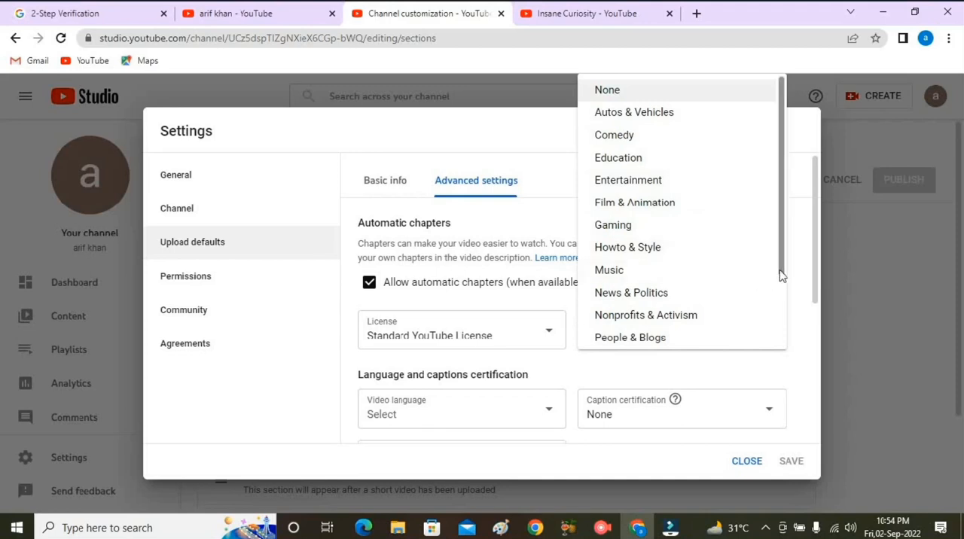
left_click_drag(780, 269, 794, 360)
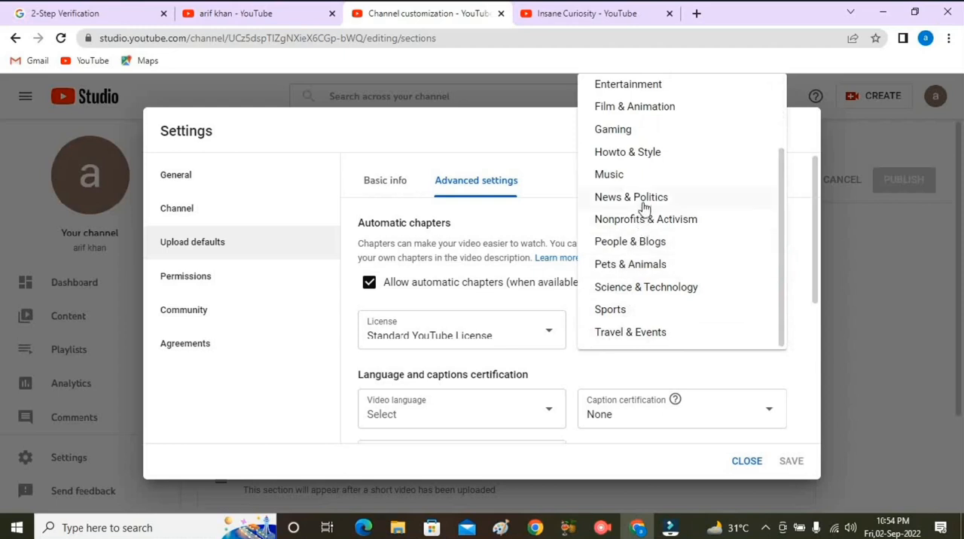
left_click(683, 295)
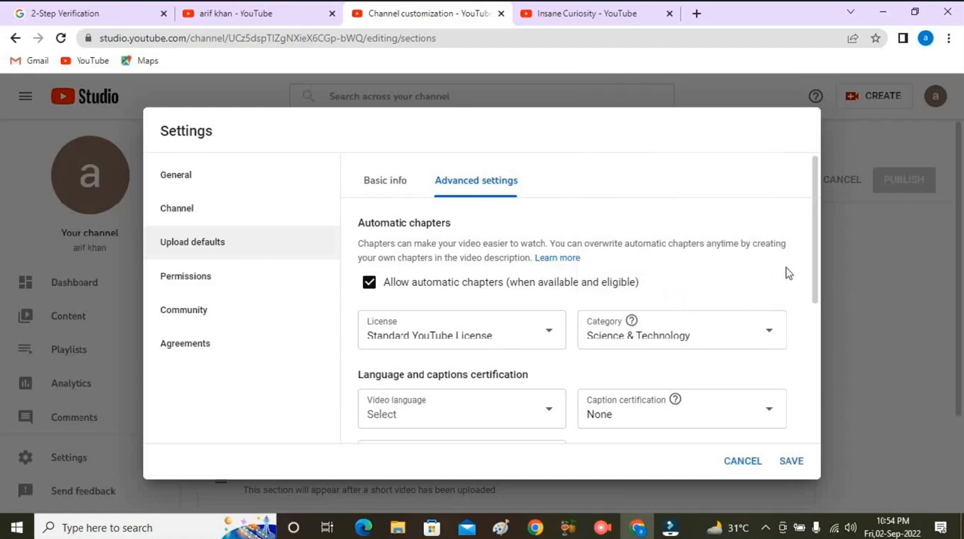
Set the default video language to Urdu in the advanced upload defaults
scroll(818, 278, "down", 2)
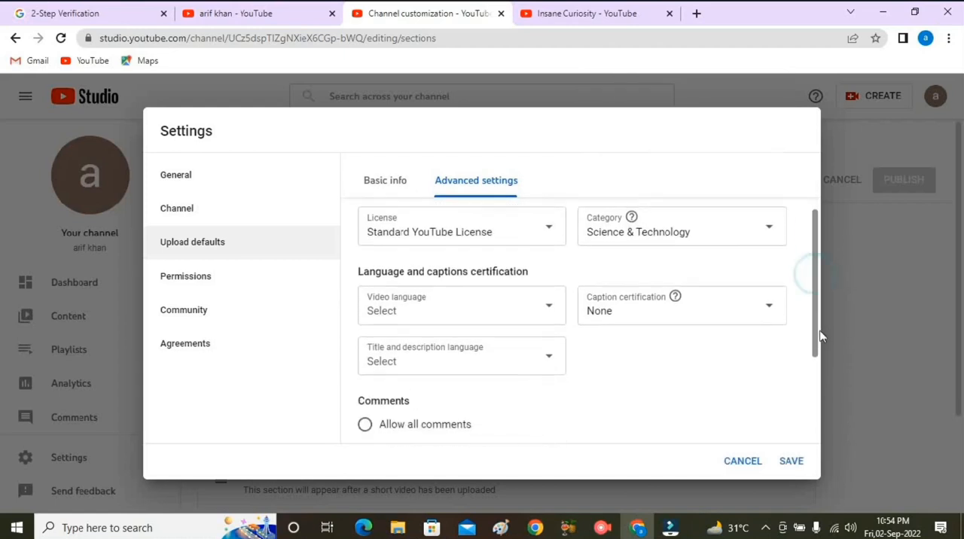
left_click(549, 295)
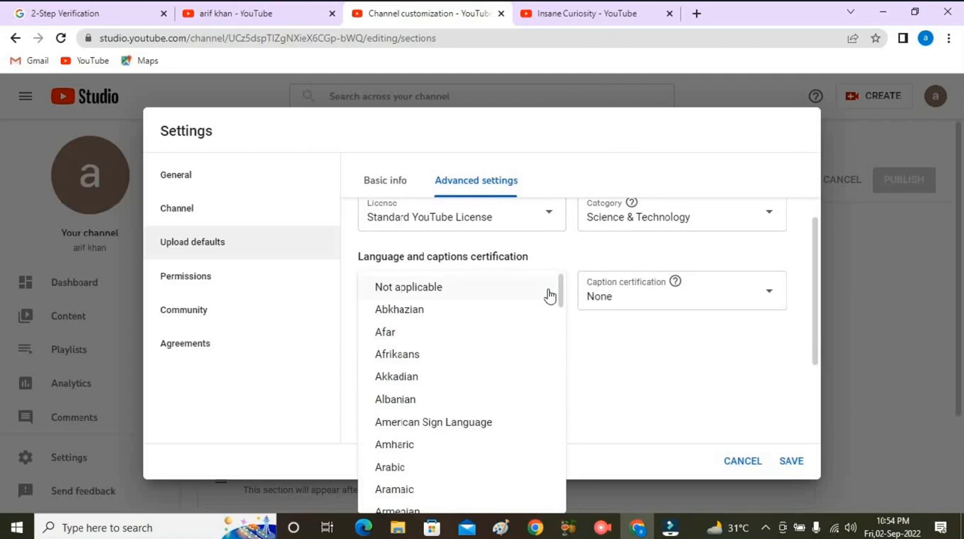
left_click_drag(562, 290, 574, 493)
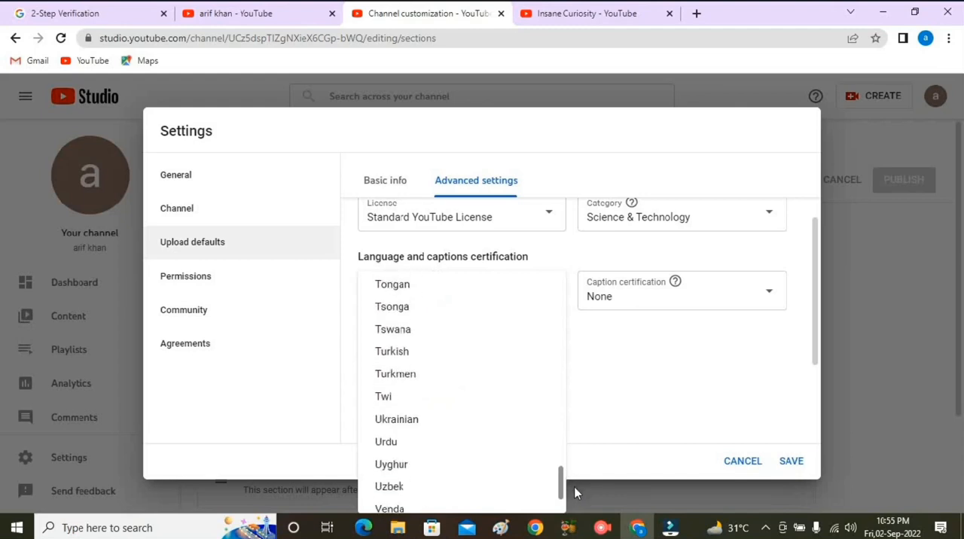
left_click(420, 447)
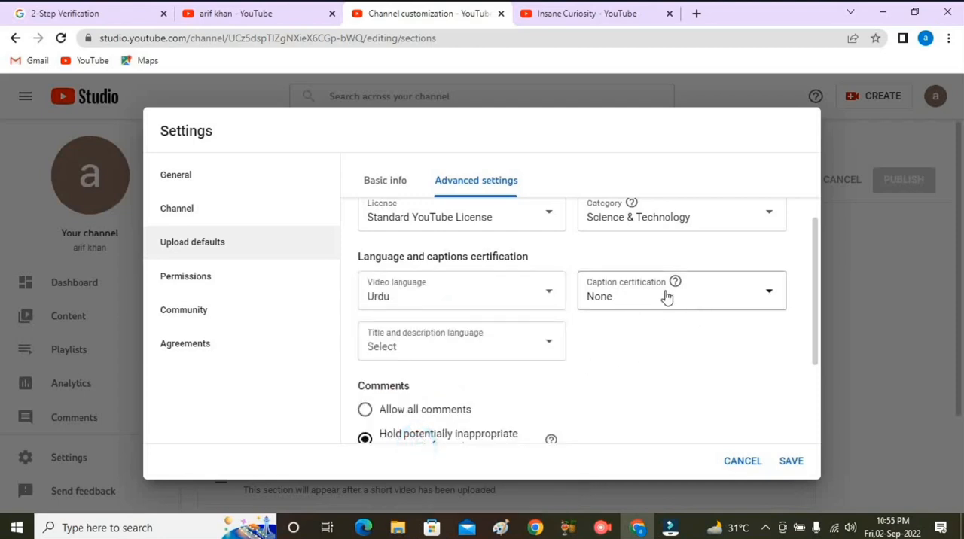
Set the default caption certification to "This content has never aired on television in the U.S."
left_click(769, 295)
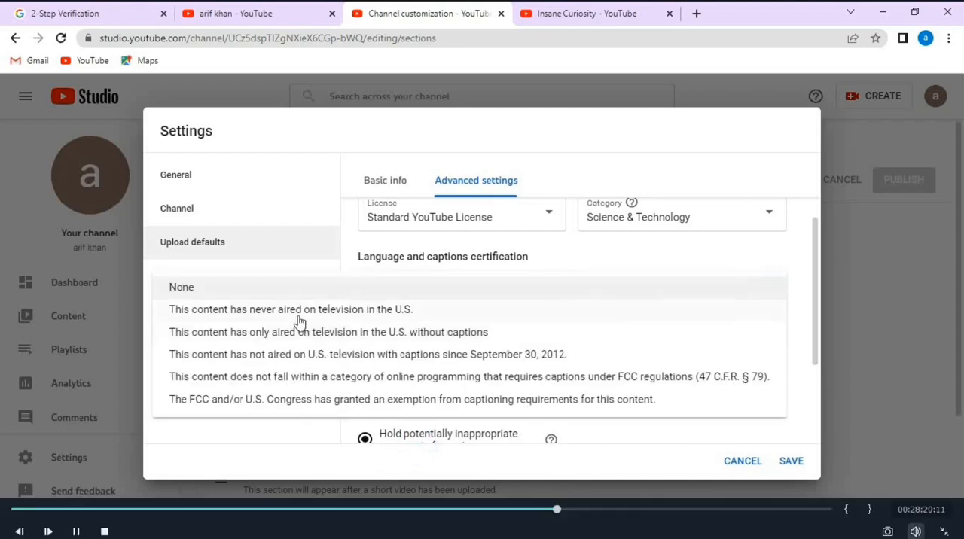
left_click(335, 310)
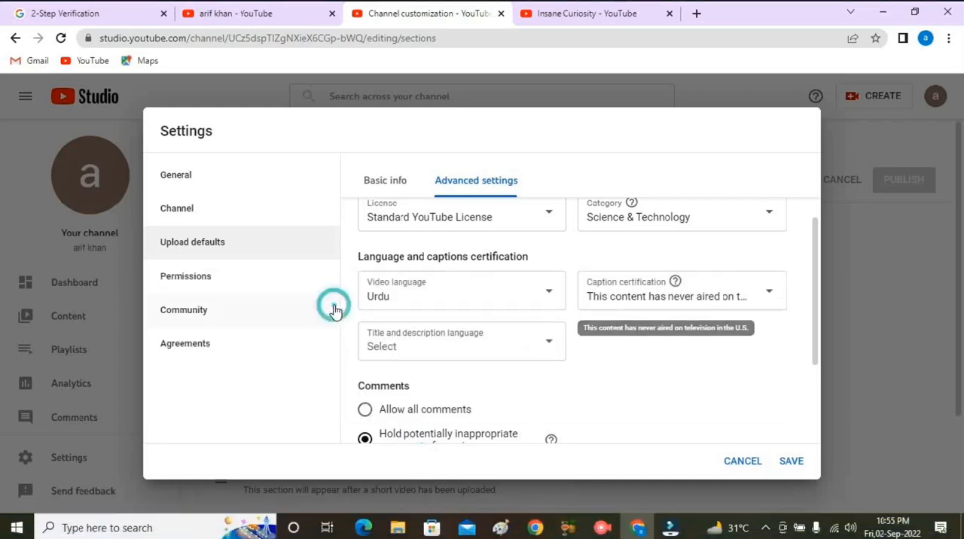
left_click(767, 294)
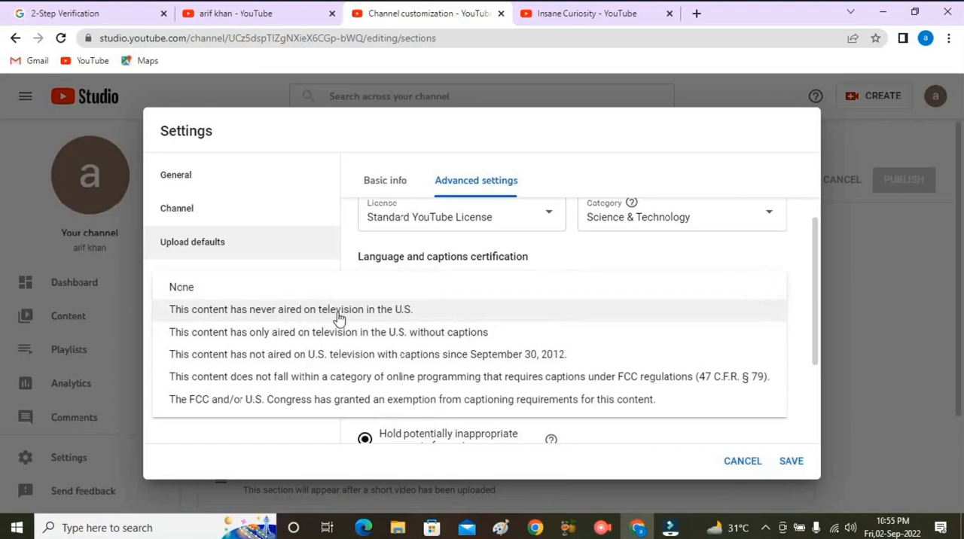
left_click(556, 312)
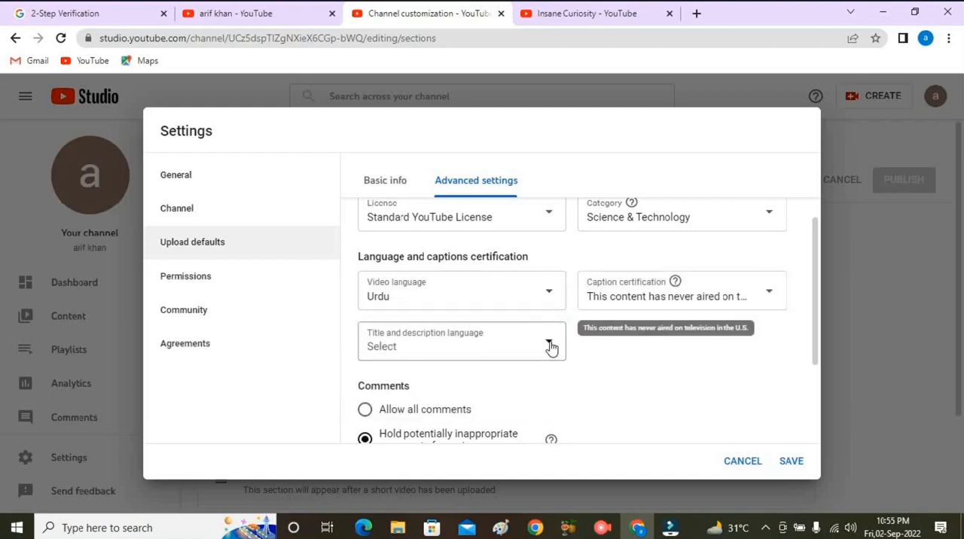
Set the default title and description language to English (United Kingdom), dismissing the low-battery notice
left_click(550, 346)
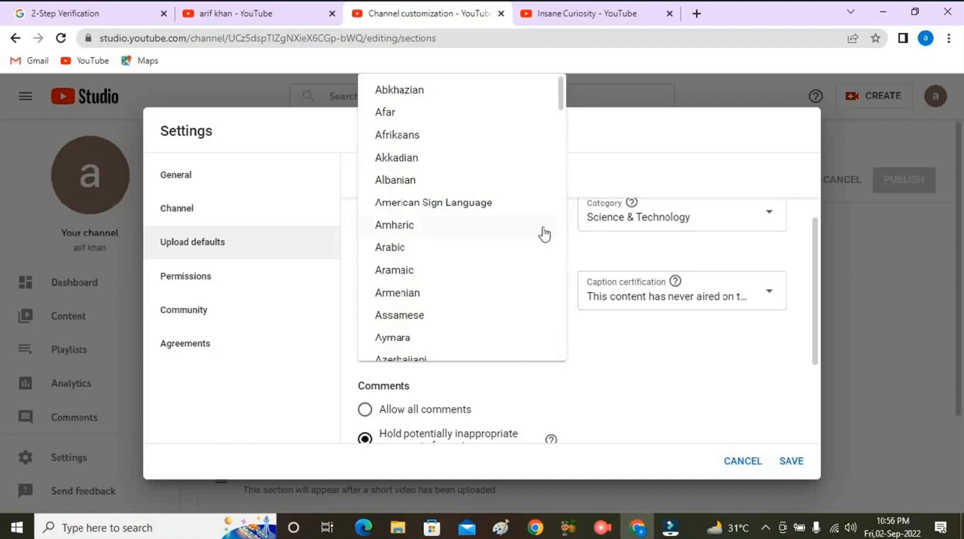
left_click_drag(561, 99, 565, 156)
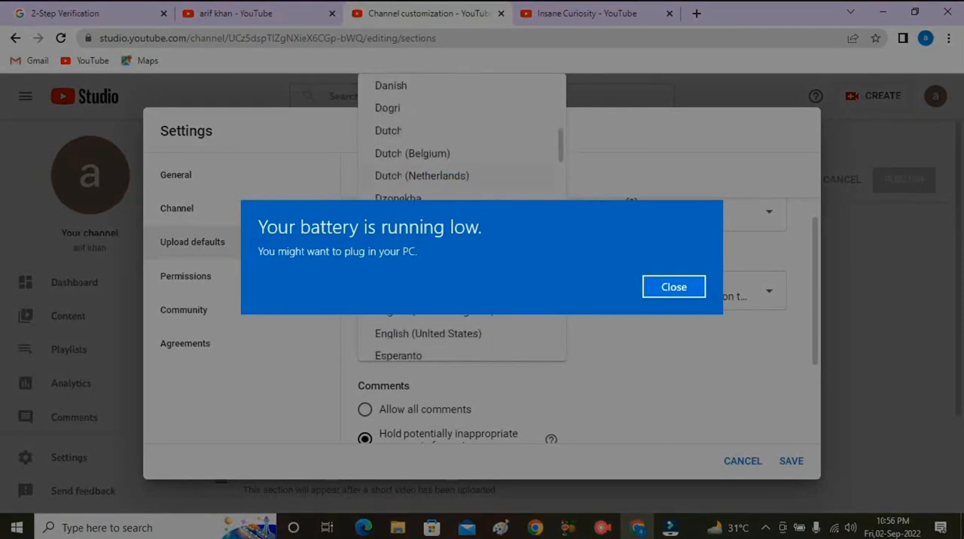
left_click(674, 287)
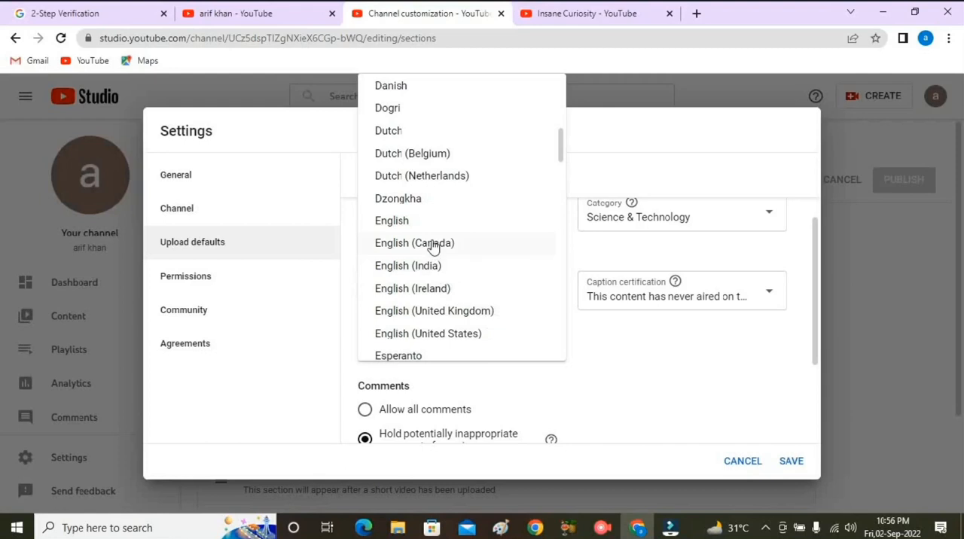
left_click(495, 312)
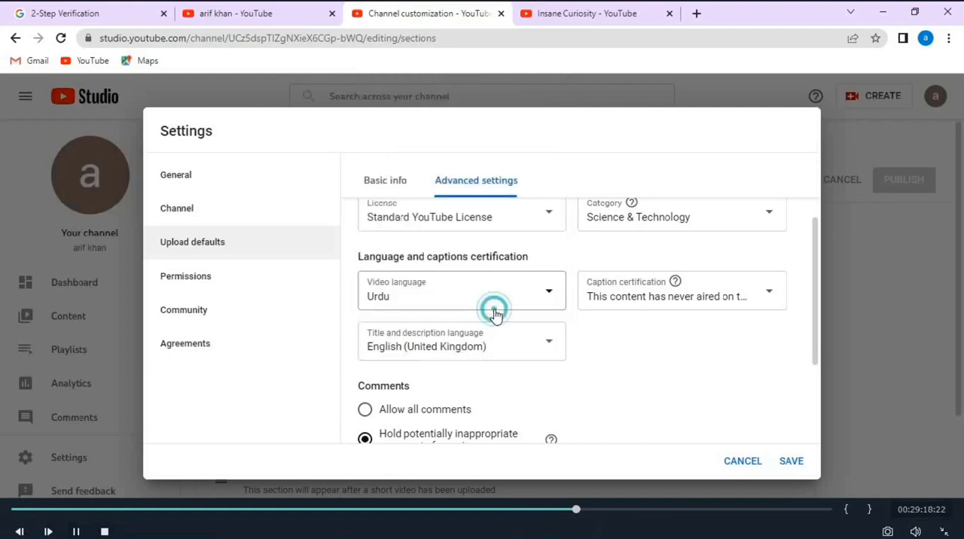
Look over the default comment options, leaving them as they are, and save the advanced upload defaults
left_click_drag(815, 325, 826, 382)
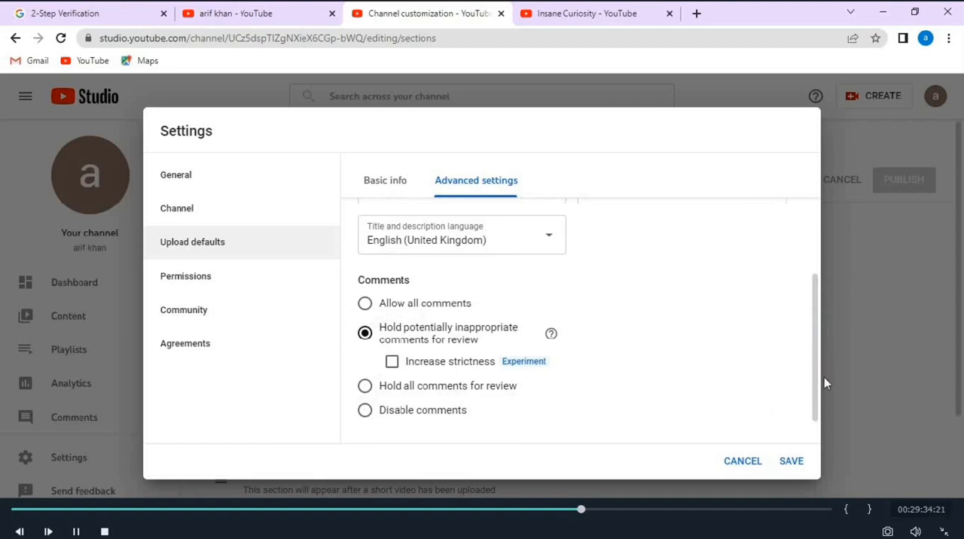
left_click_drag(816, 377, 817, 406)
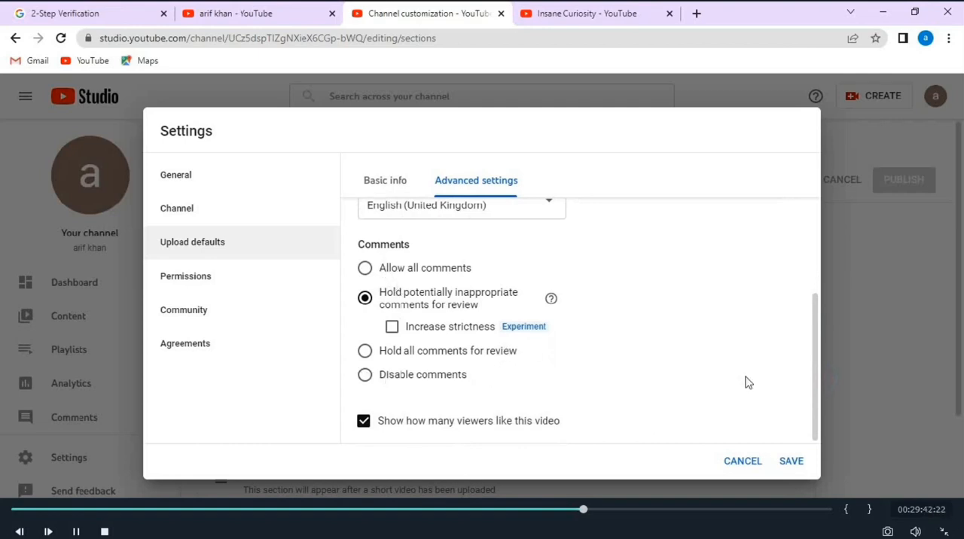
left_click(792, 461)
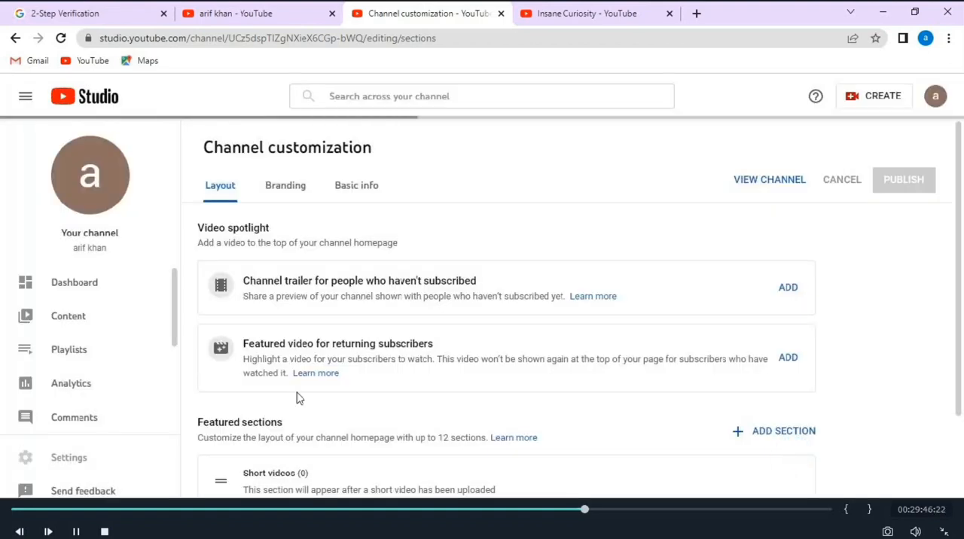
Examine the access roles offered when inviting a user under the channel permissions, and close the settings without sending an invitation
left_click(76, 457)
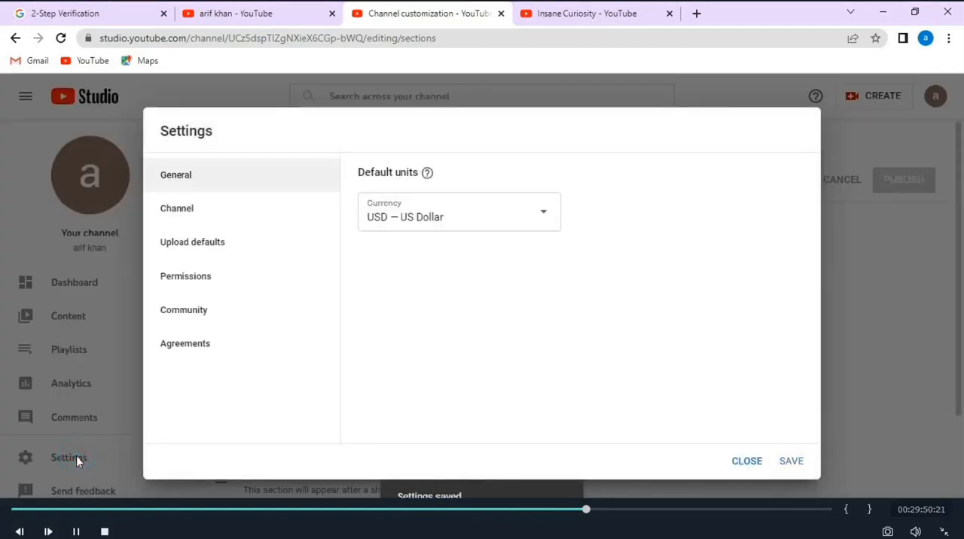
left_click(211, 287)
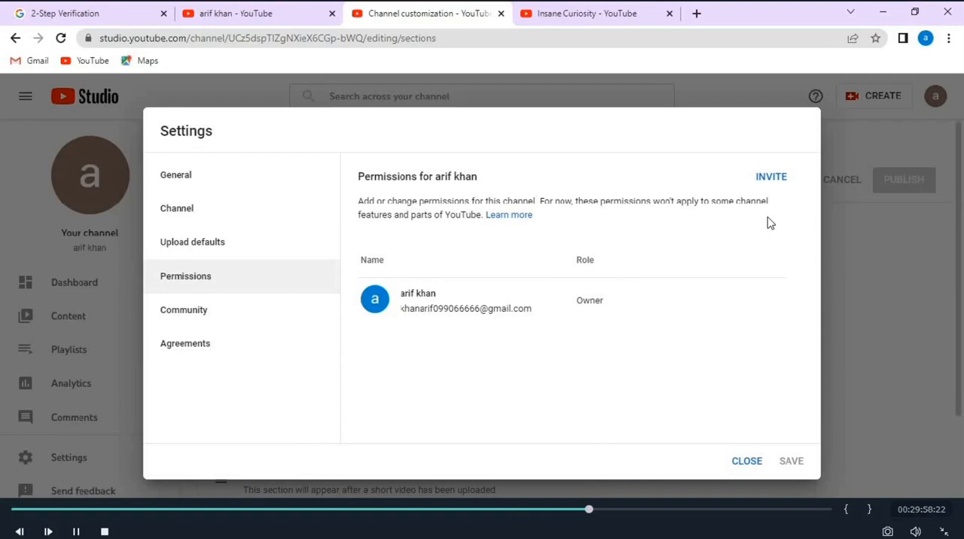
left_click(776, 179)
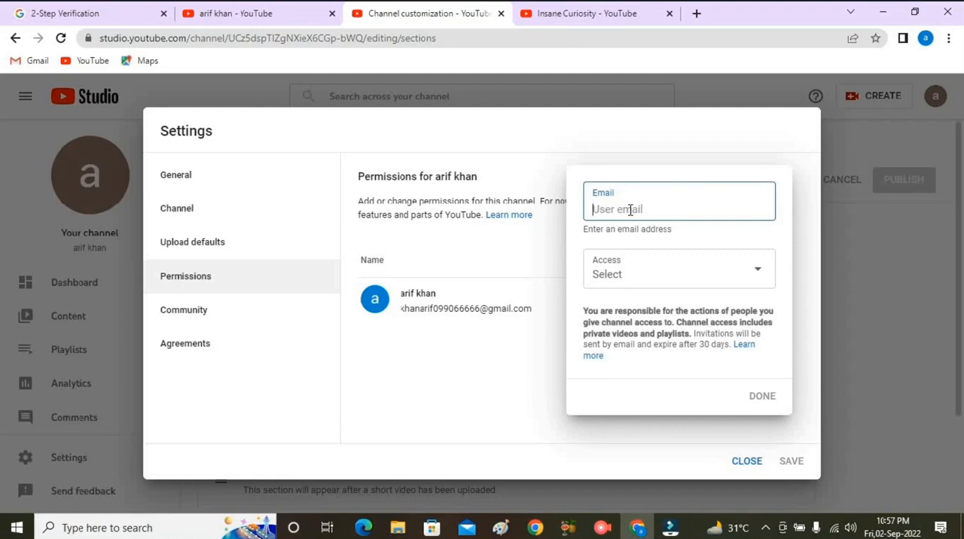
left_click(666, 210)
left_click(756, 273)
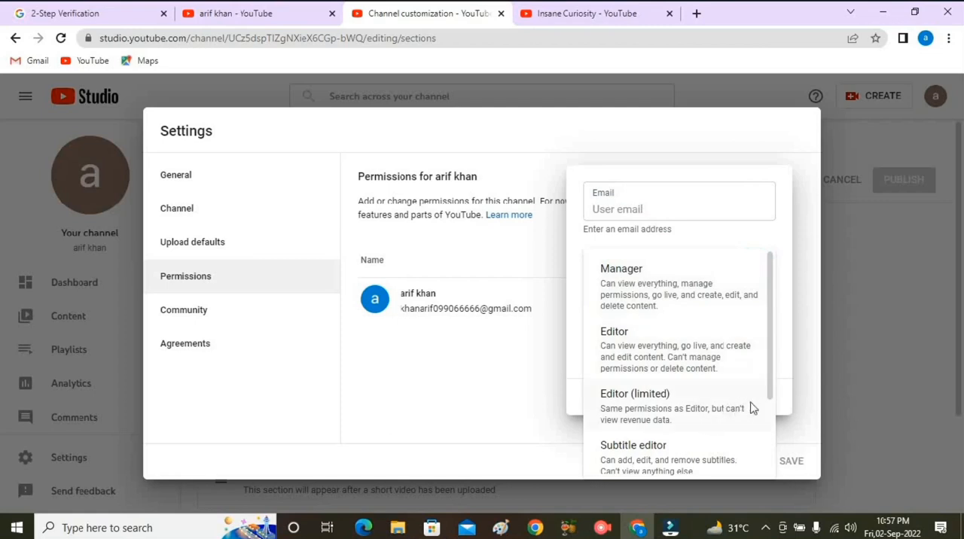
left_click_drag(771, 392, 769, 462)
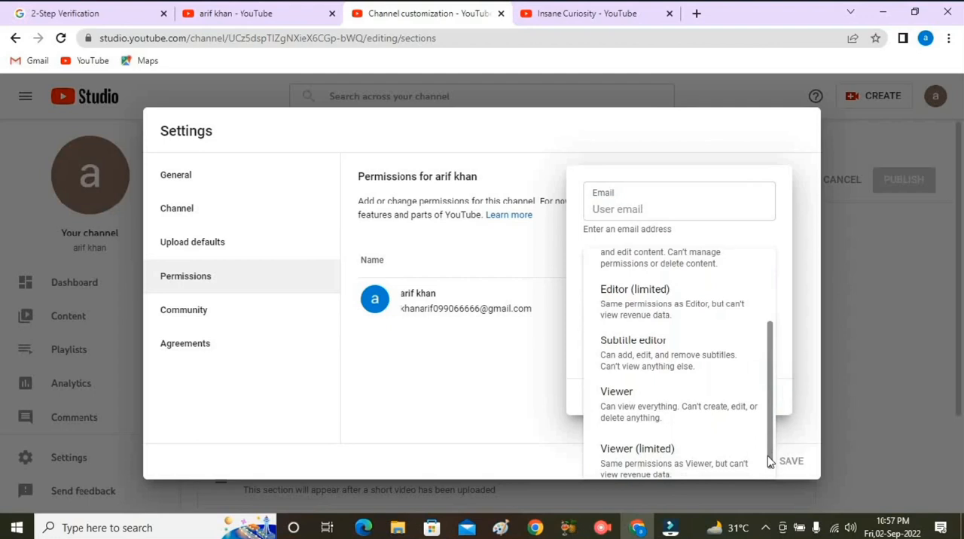
left_click_drag(768, 456, 767, 464)
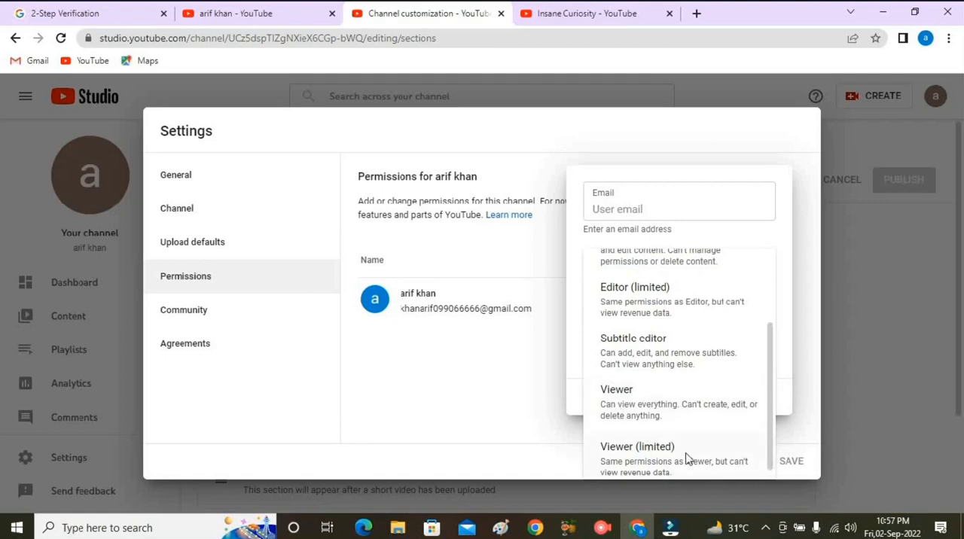
left_click(463, 402)
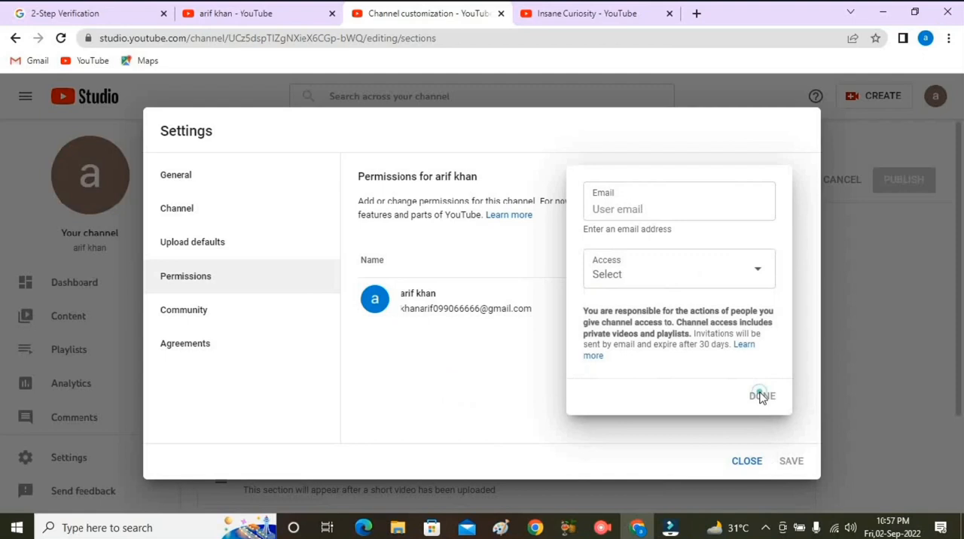
left_click(731, 427)
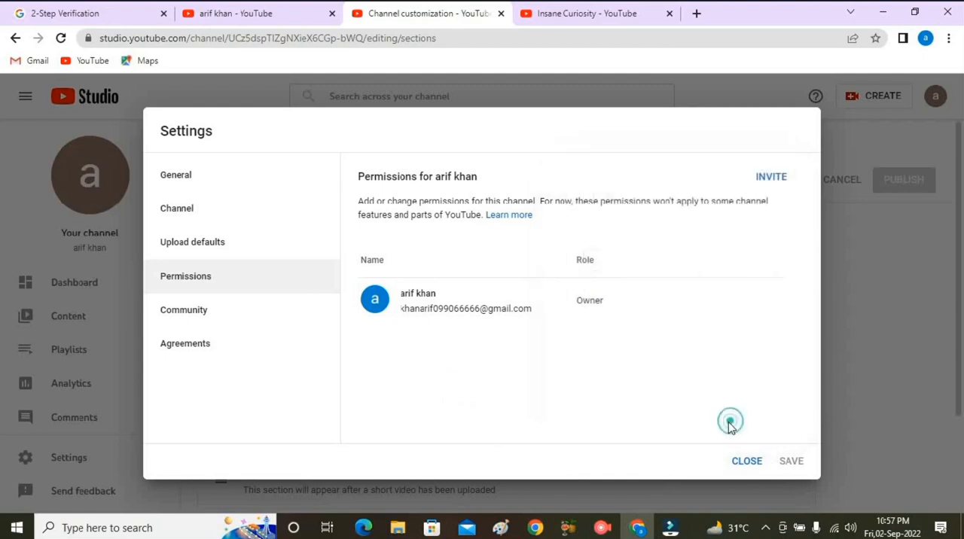
left_click(748, 461)
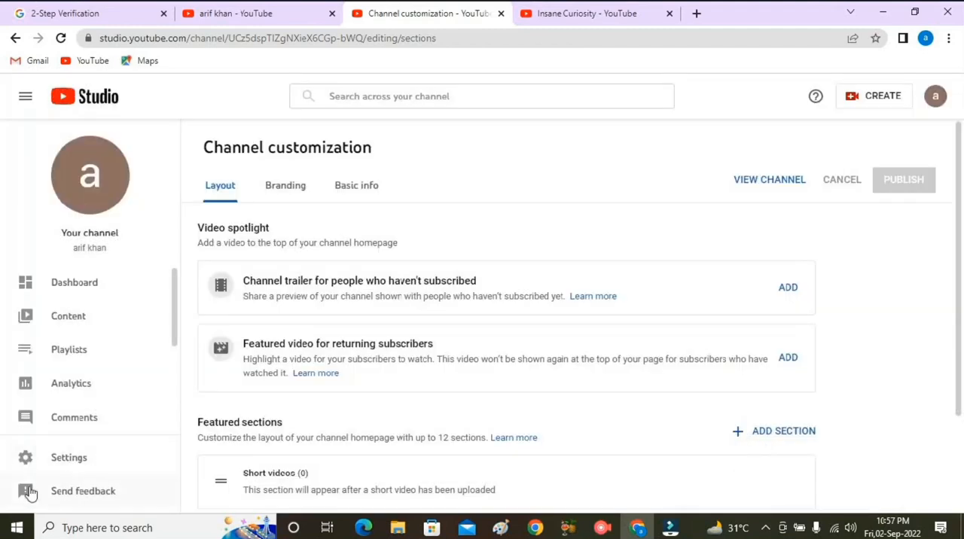
Reopen the settings, review the Community automated filters and start entering a blocked word with "ba"
left_click(75, 461)
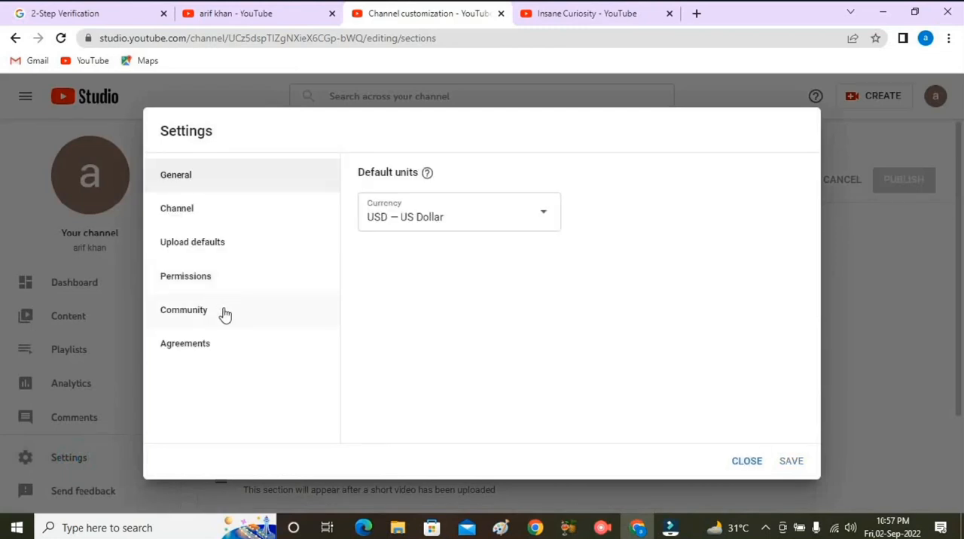
left_click(223, 312)
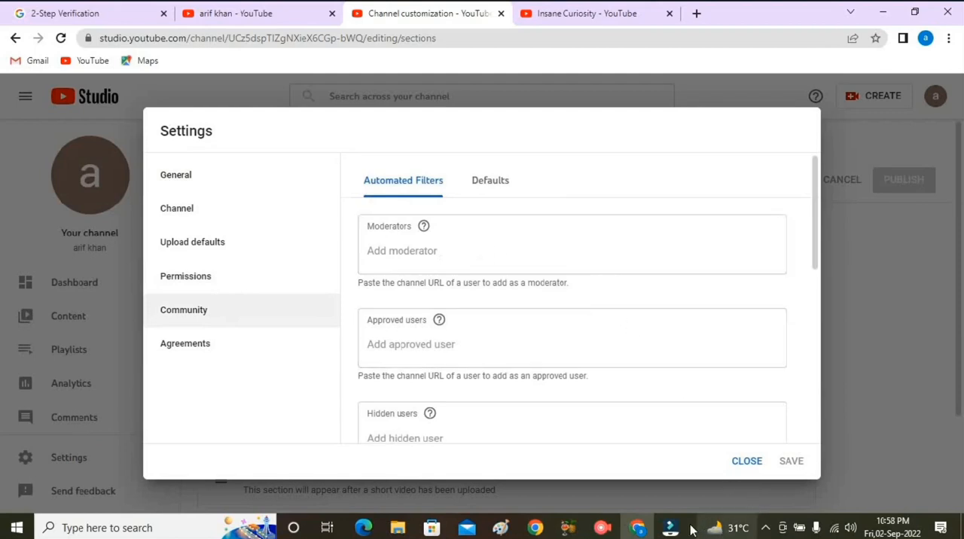
mouse_move(683, 529)
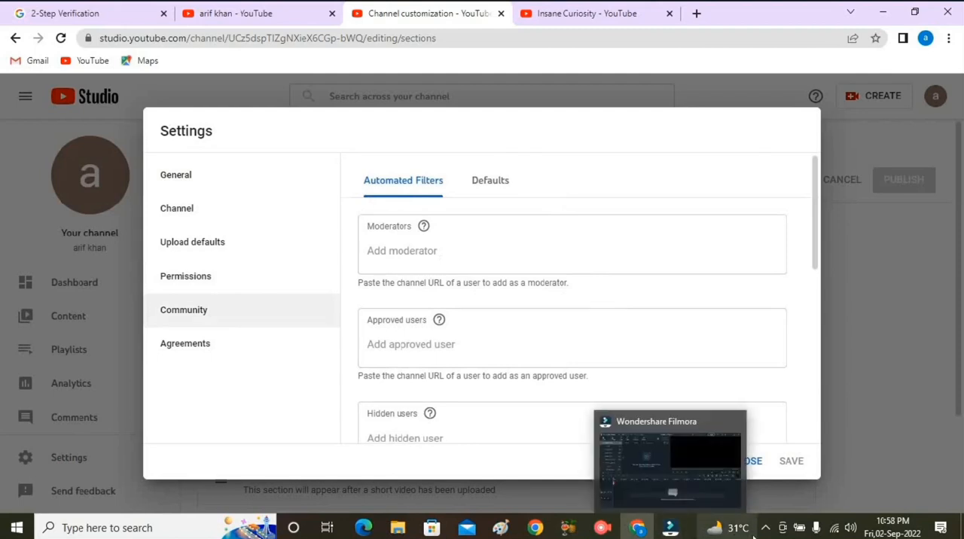
left_click(765, 529)
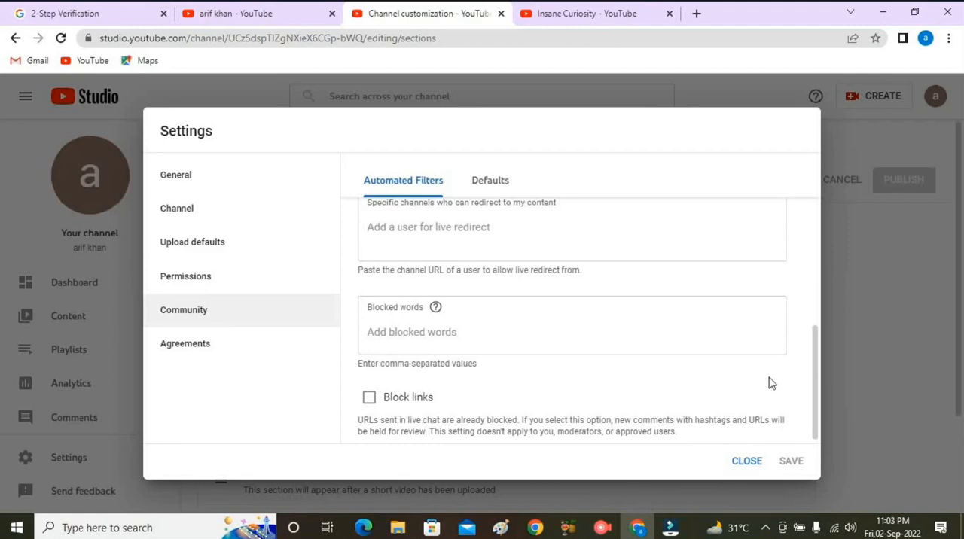
left_click_drag(815, 366, 805, 192)
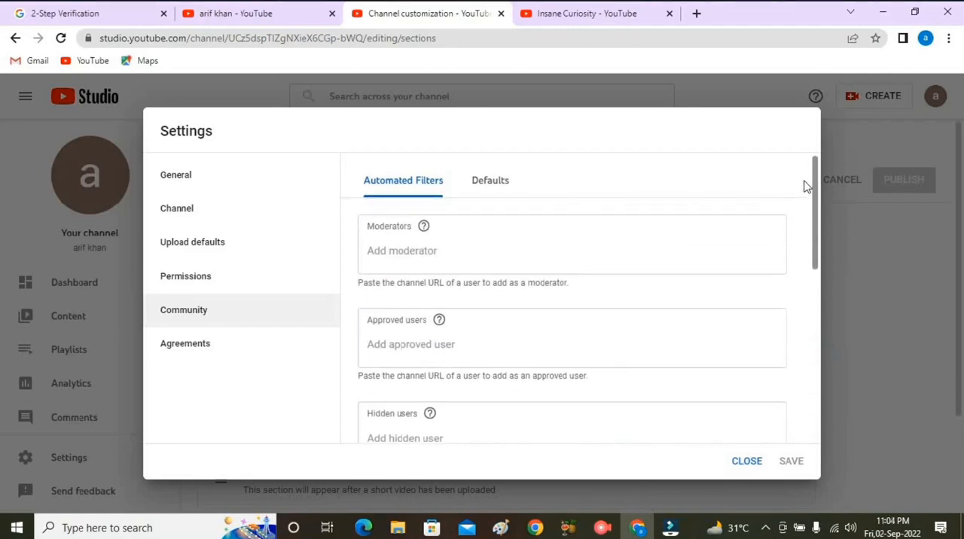
left_click_drag(804, 187, 817, 395)
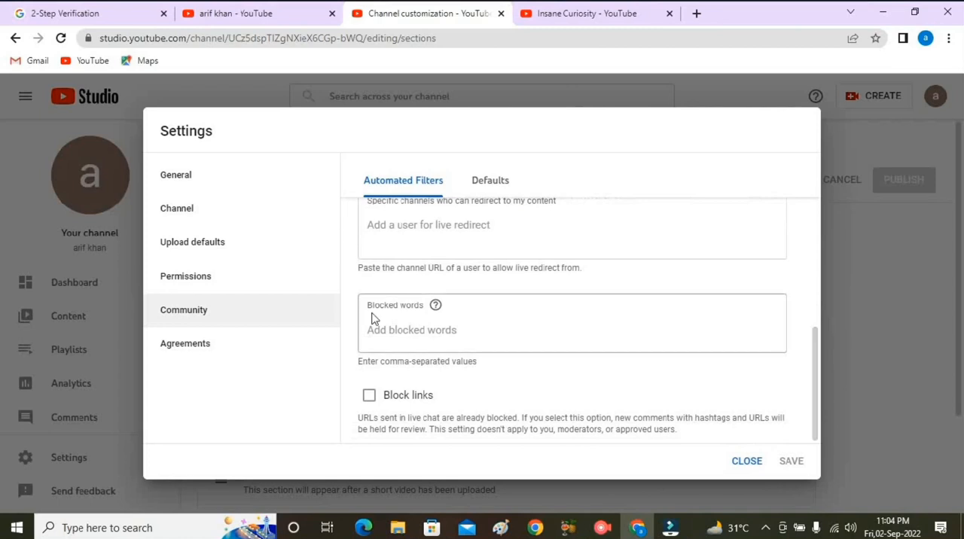
left_click(464, 334)
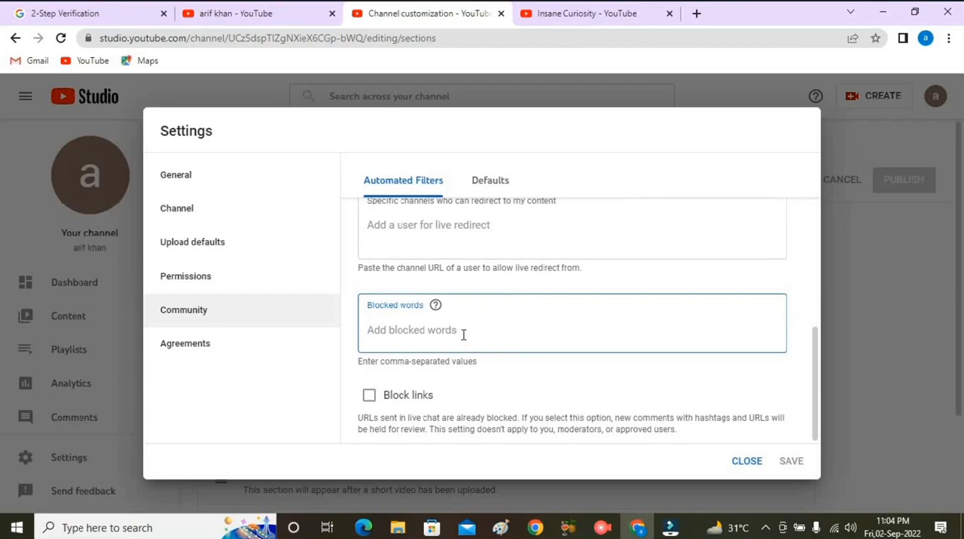
type("bakwas ha. falto.")
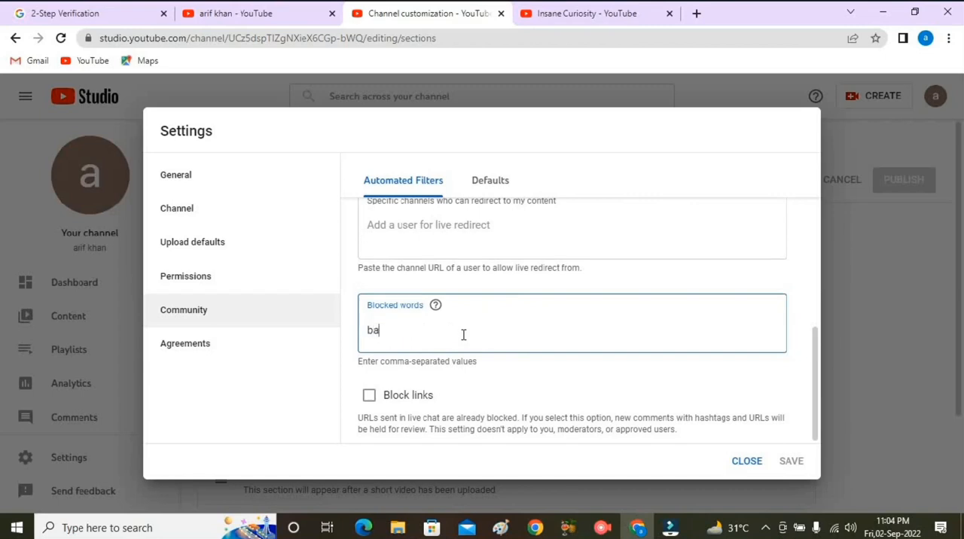
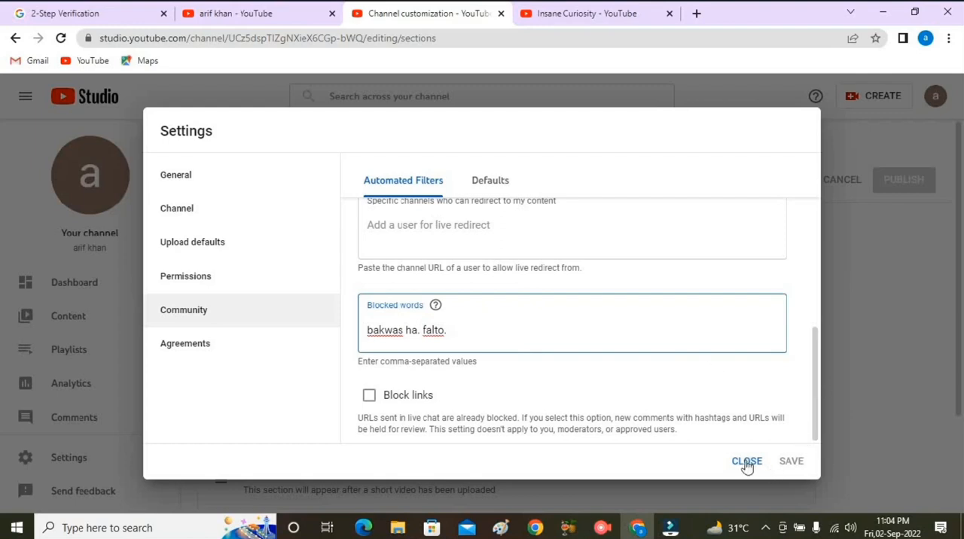
Finish the blocked words entry "bakwas ha. falto.", review the default comment and live chat options, and save the Community settings
left_click(370, 400)
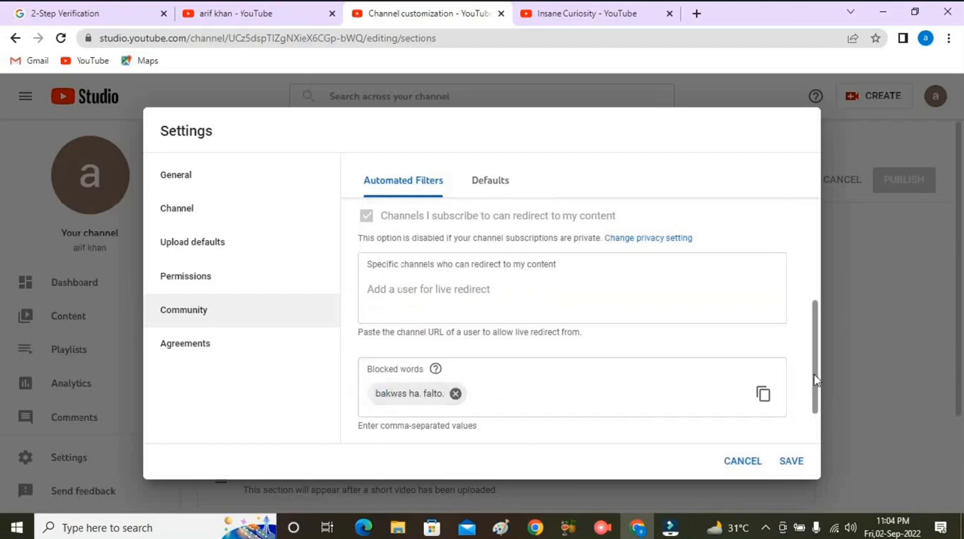
scroll(813, 378, "down", 2)
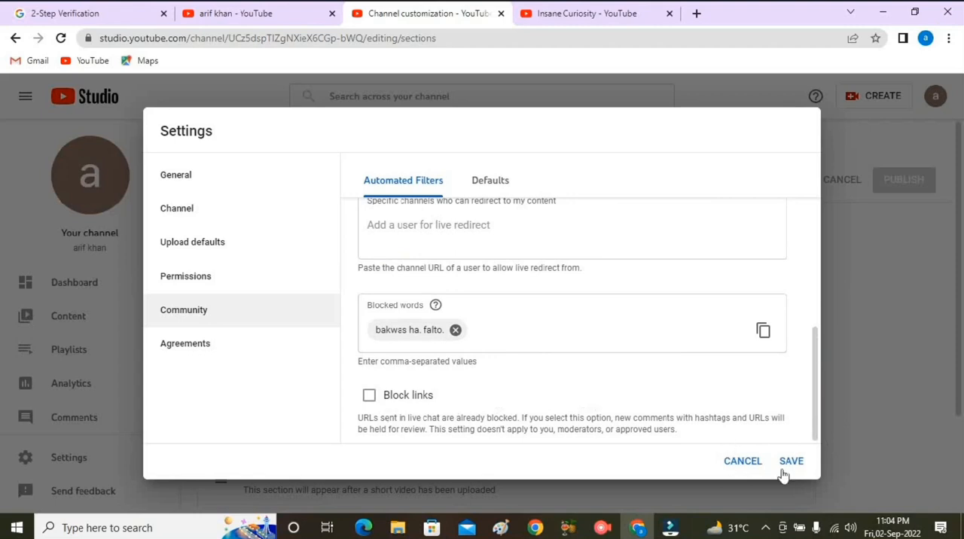
left_click(491, 181)
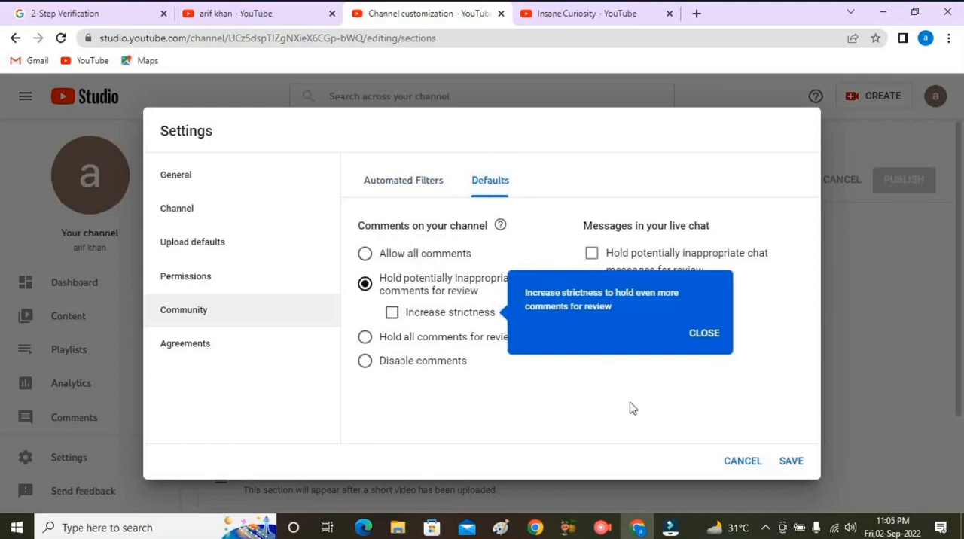
left_click(704, 332)
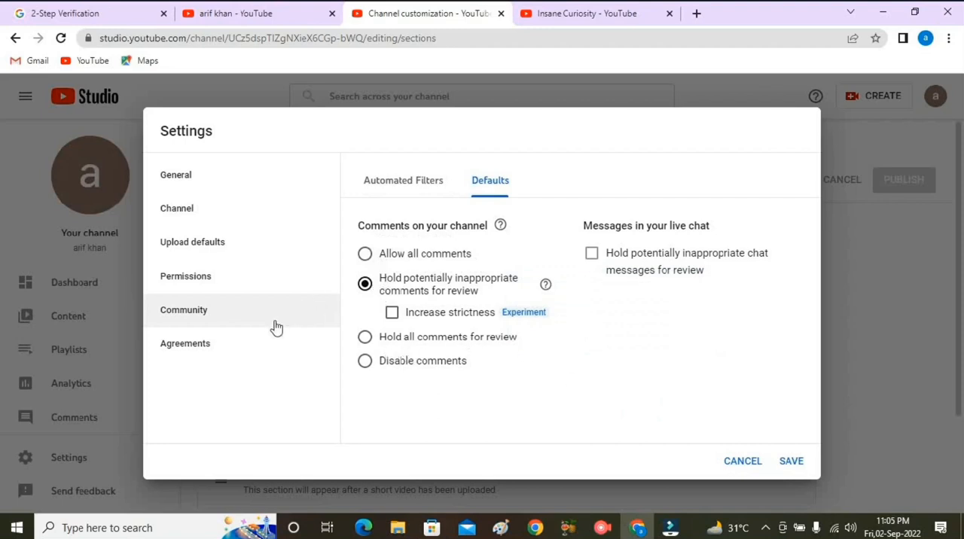
left_click(791, 461)
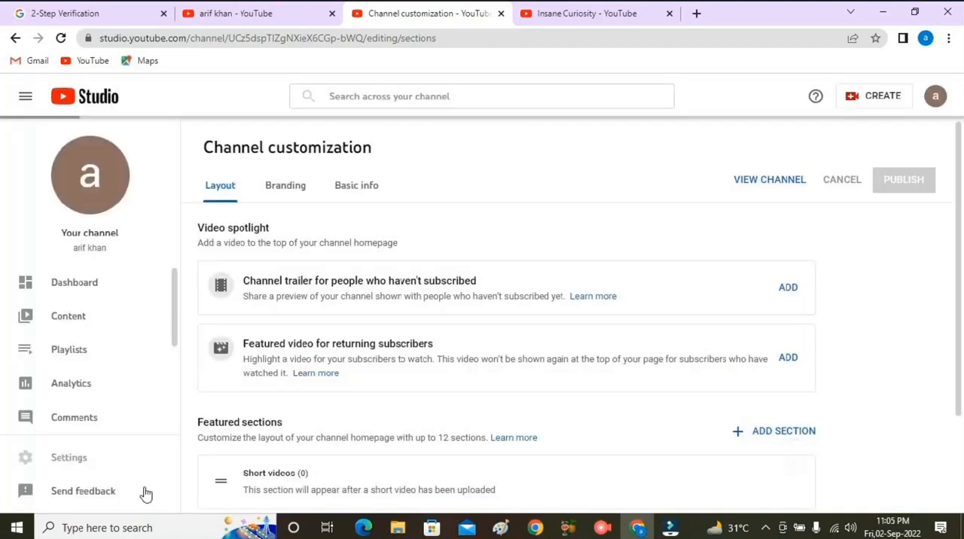
Reopen the settings, check the Agreements section and its terms of service help link, and close the settings
left_click(70, 458)
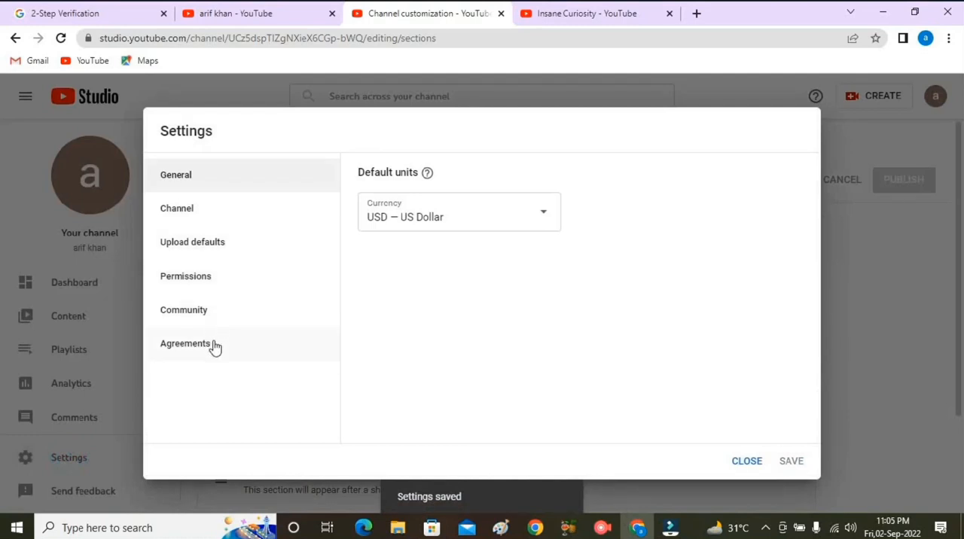
left_click(214, 345)
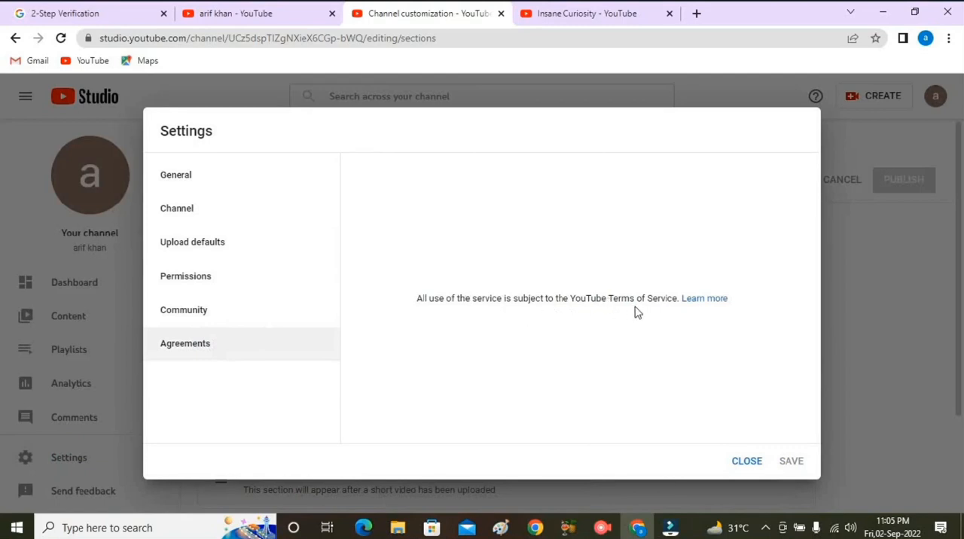
left_click(708, 300)
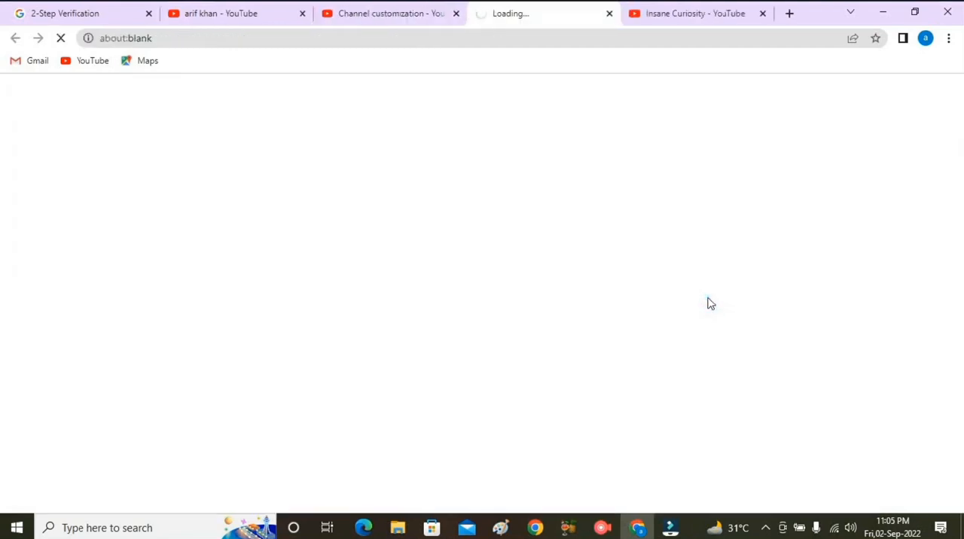
left_click(398, 13)
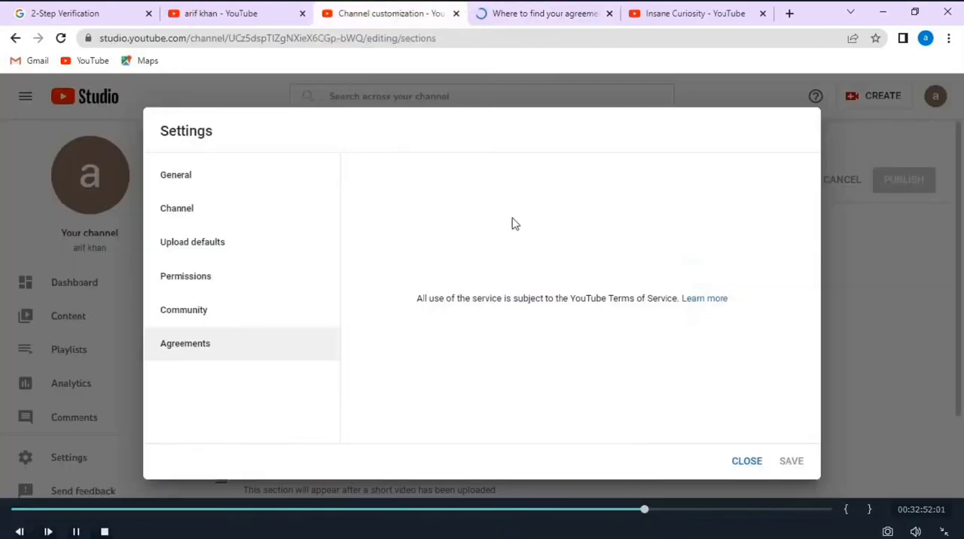
left_click(747, 463)
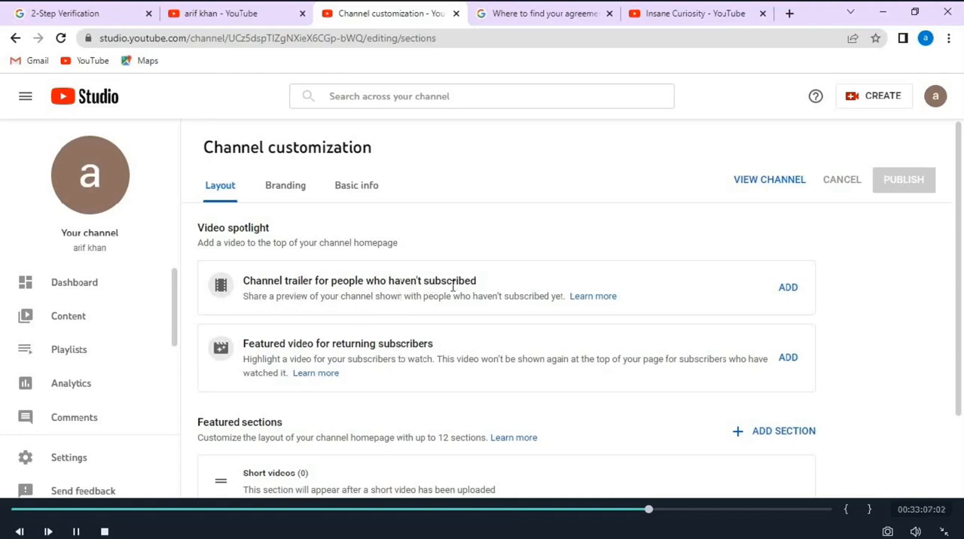
Examine the video choosers for the channel trailer and featured video, searching all YouTube videos for "bdndsf", and close them without adding a video
left_click(789, 288)
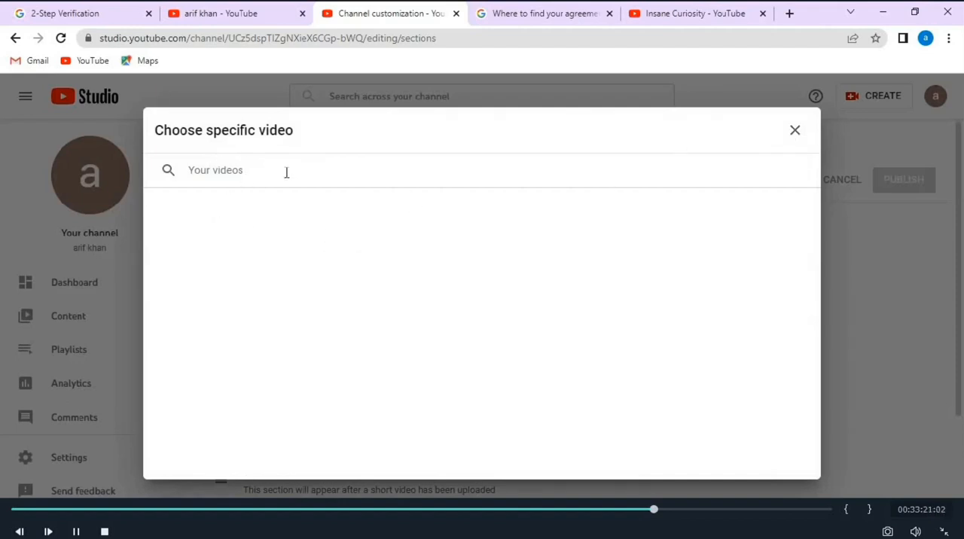
left_click(796, 131)
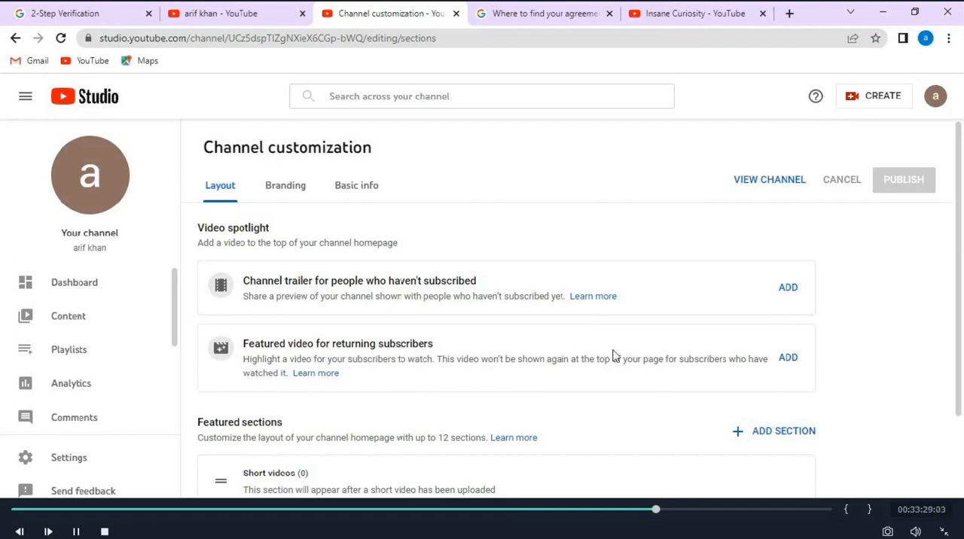
left_click(789, 360)
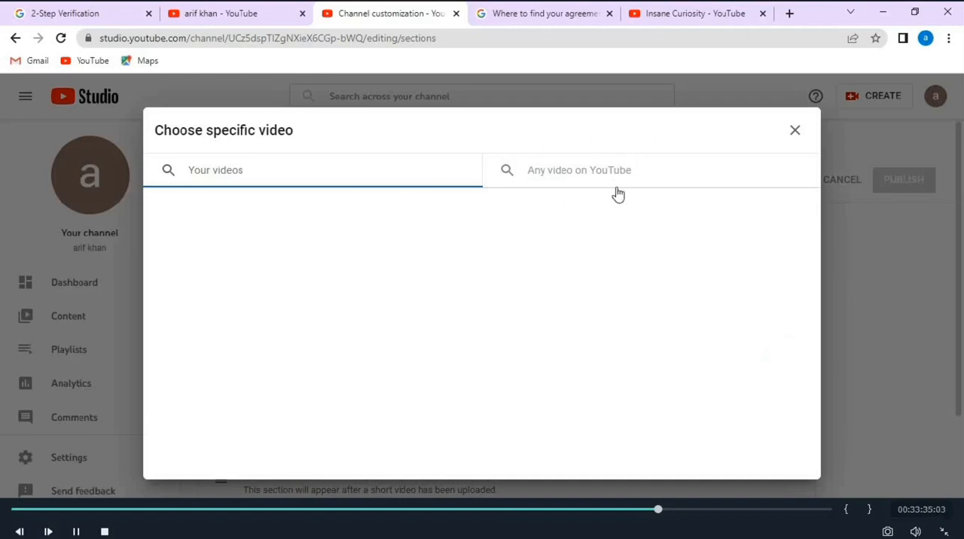
left_click(644, 170)
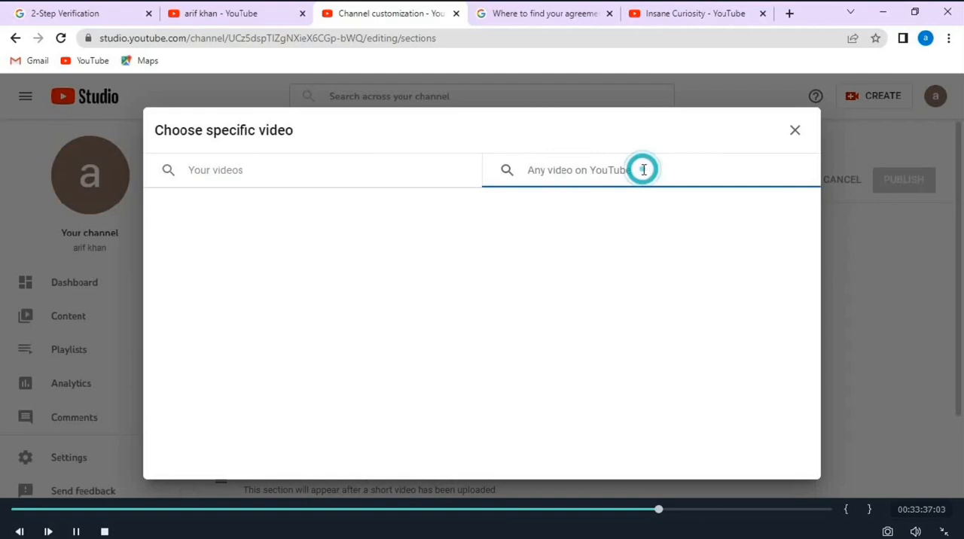
type("bdndsf")
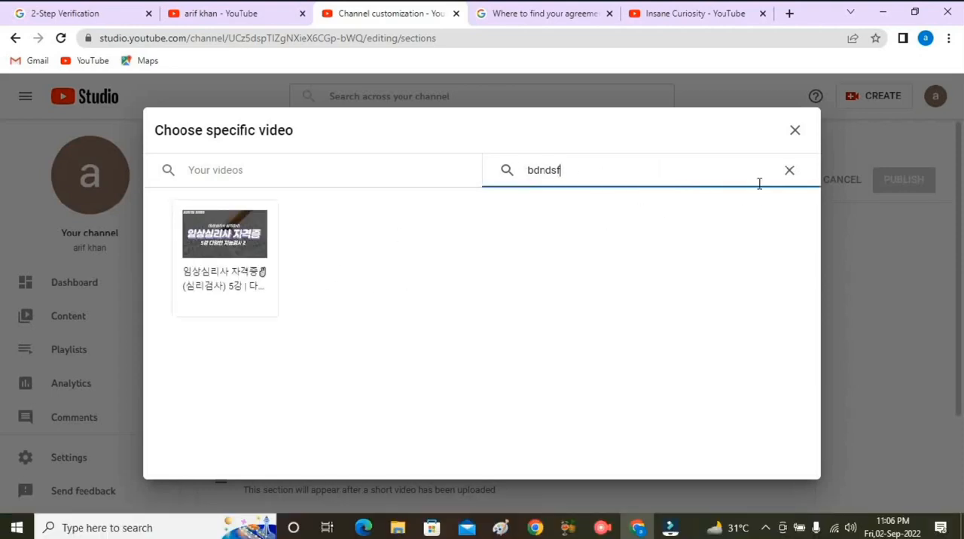
left_click(789, 173)
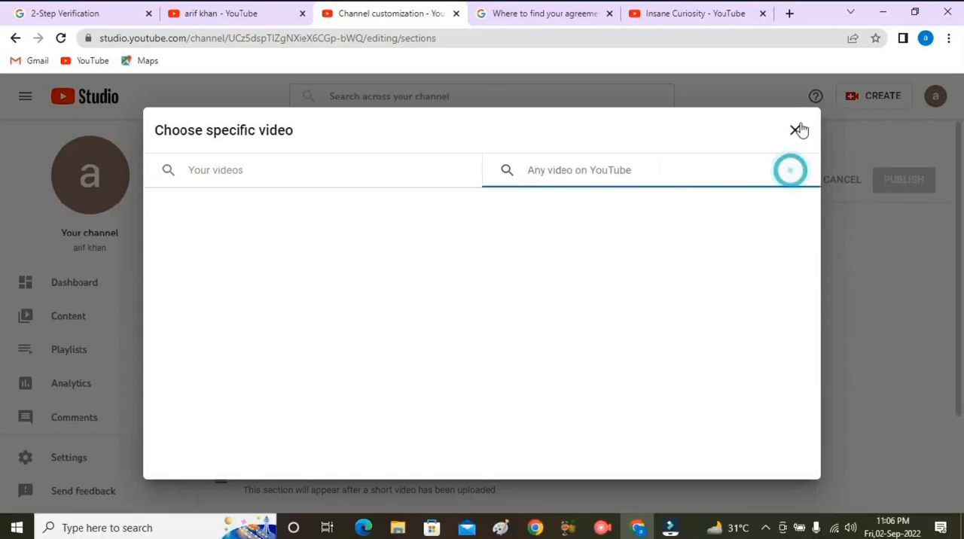
left_click(797, 131)
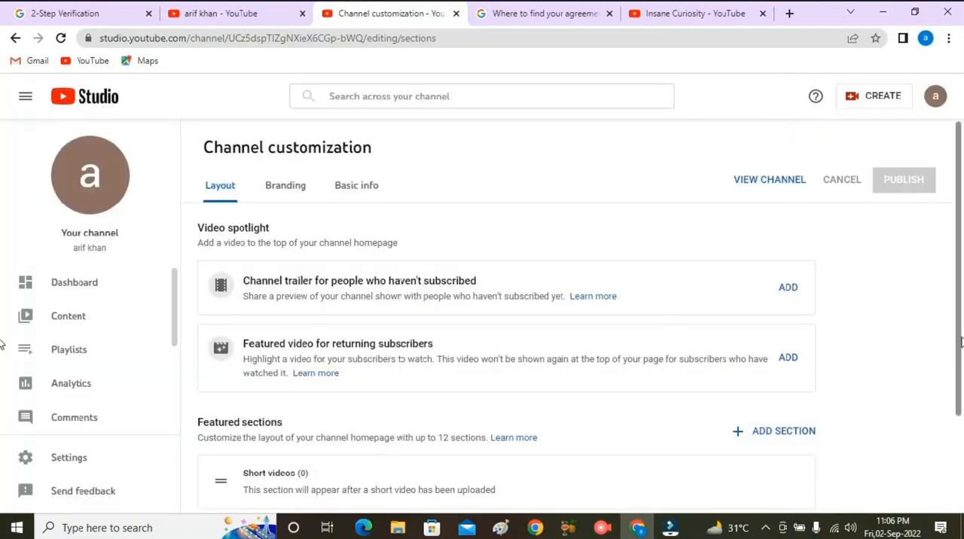
Add Popular uploads, Live now and Subscriptions sections to the featured sections of the channel homepage
left_click_drag(958, 343, 962, 445)
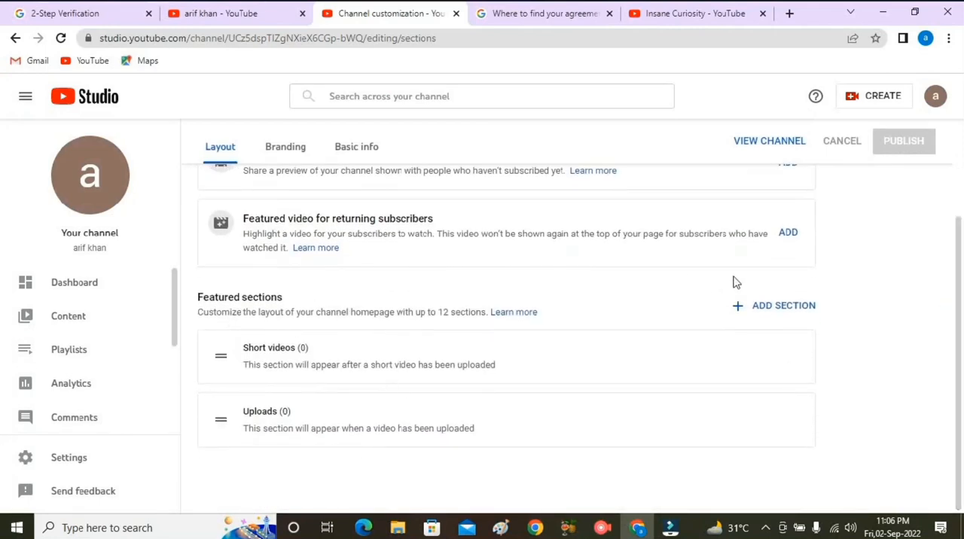
left_click(783, 309)
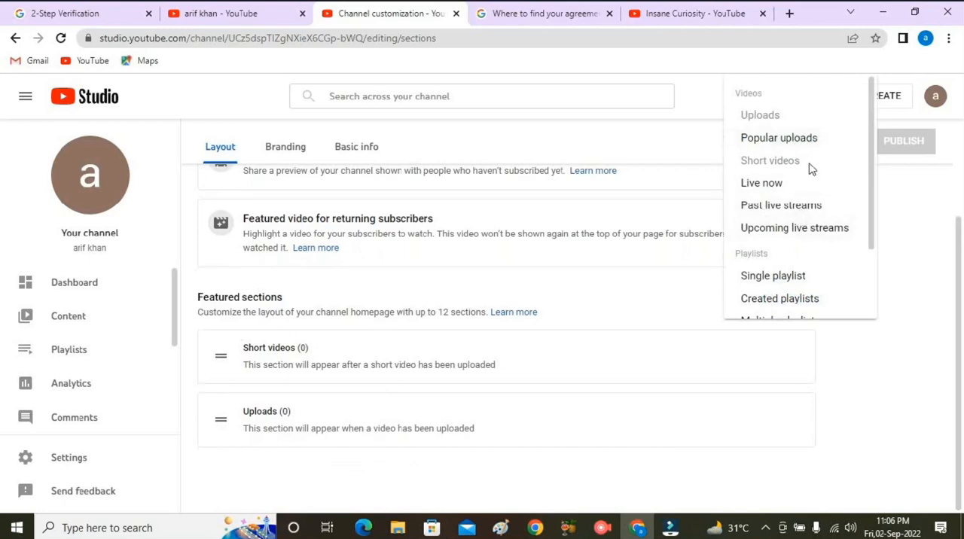
left_click(808, 140)
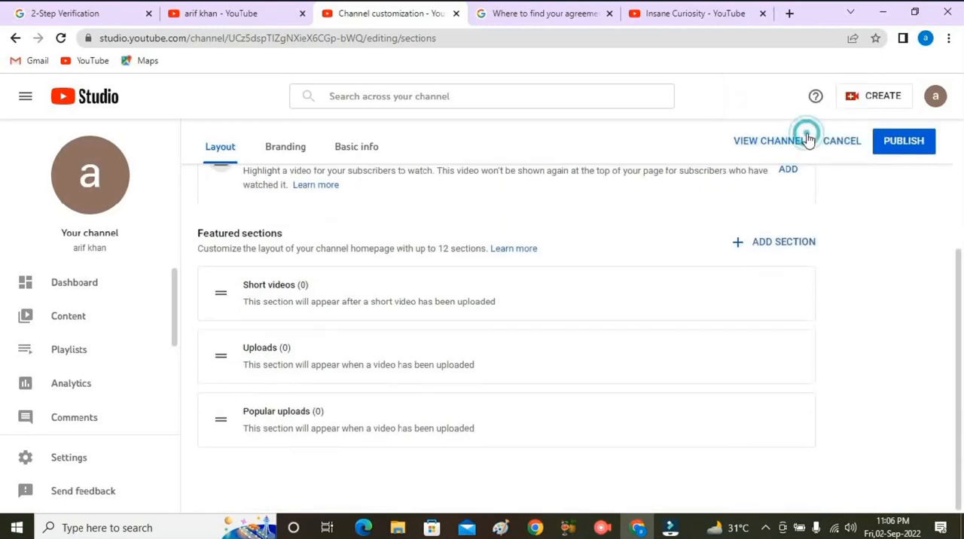
left_click(794, 243)
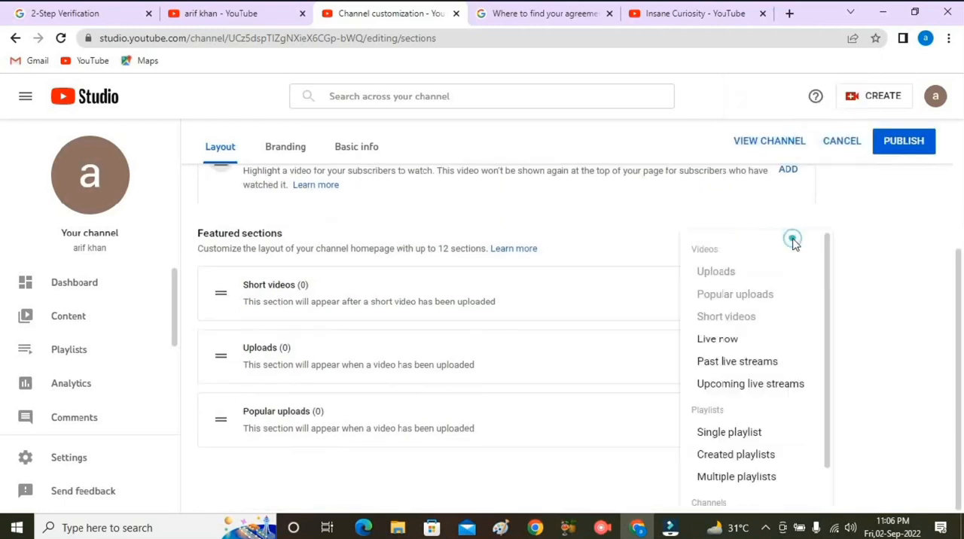
left_click(720, 340)
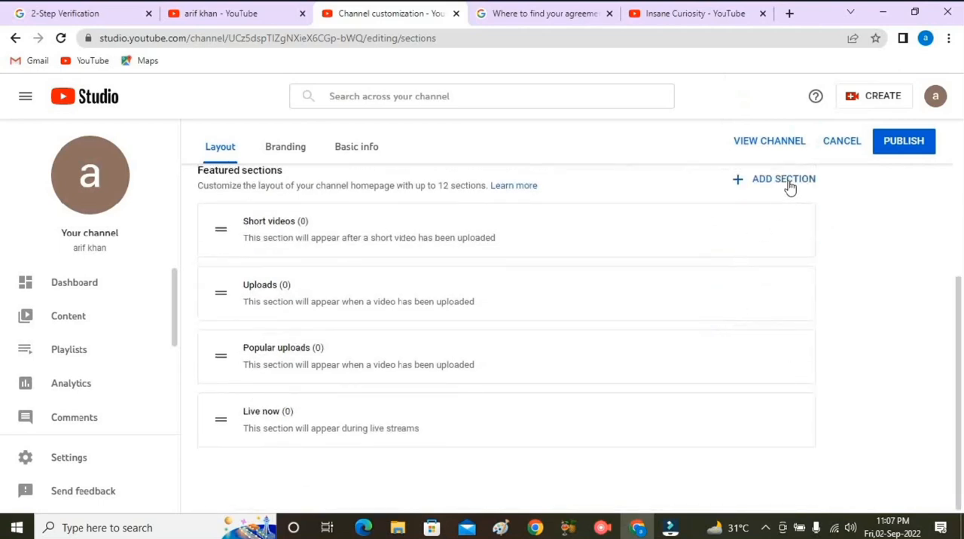
left_click(787, 185)
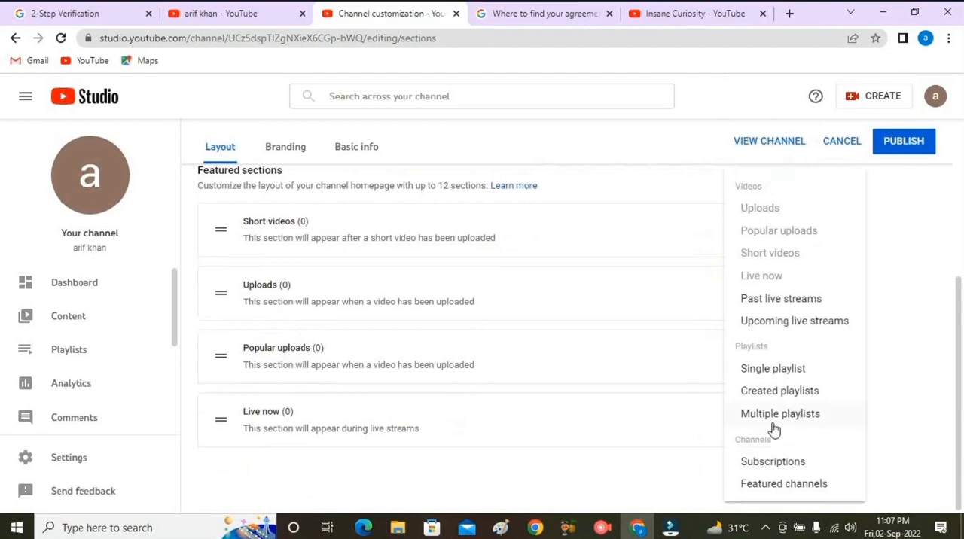
left_click(798, 466)
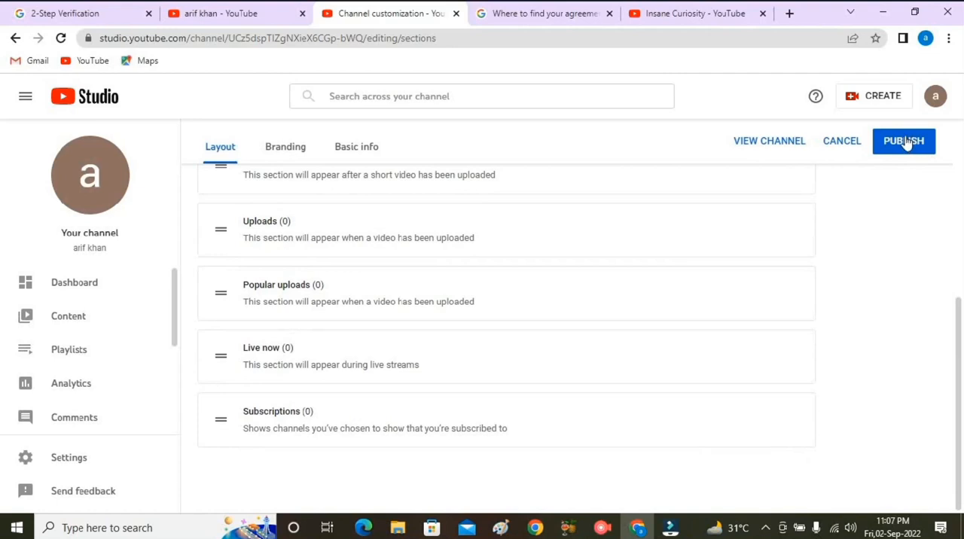
Look over the profile picture and banner image requirements in the channel's Branding options
left_click(290, 147)
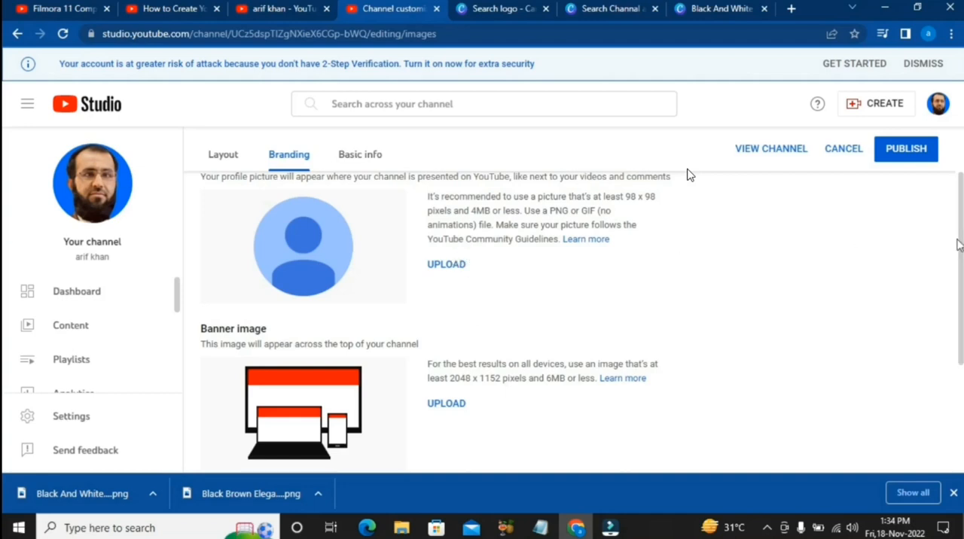
left_click_drag(955, 292, 961, 212)
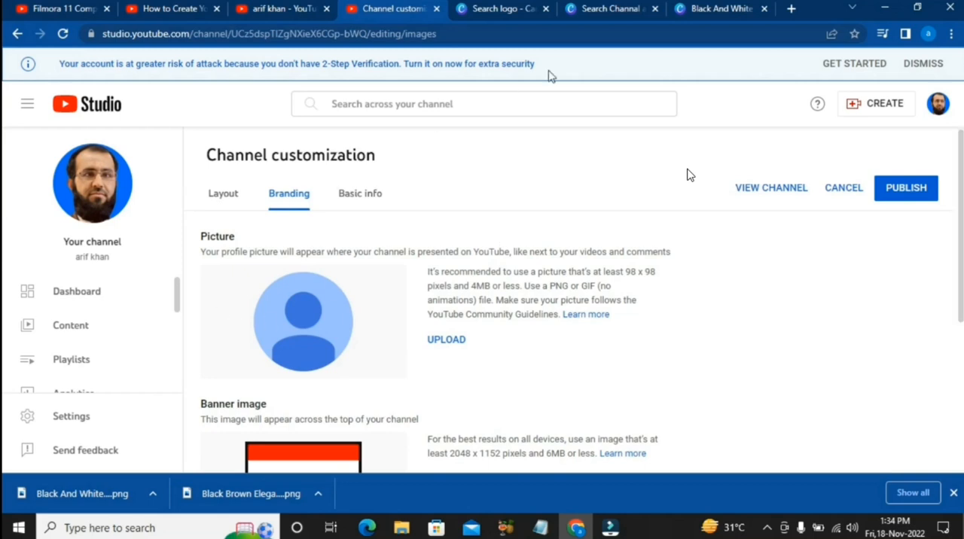
Switch to Canva, search the templates for "logo" and open the dark rose gold circle boutique logo for editing
left_click(709, 11)
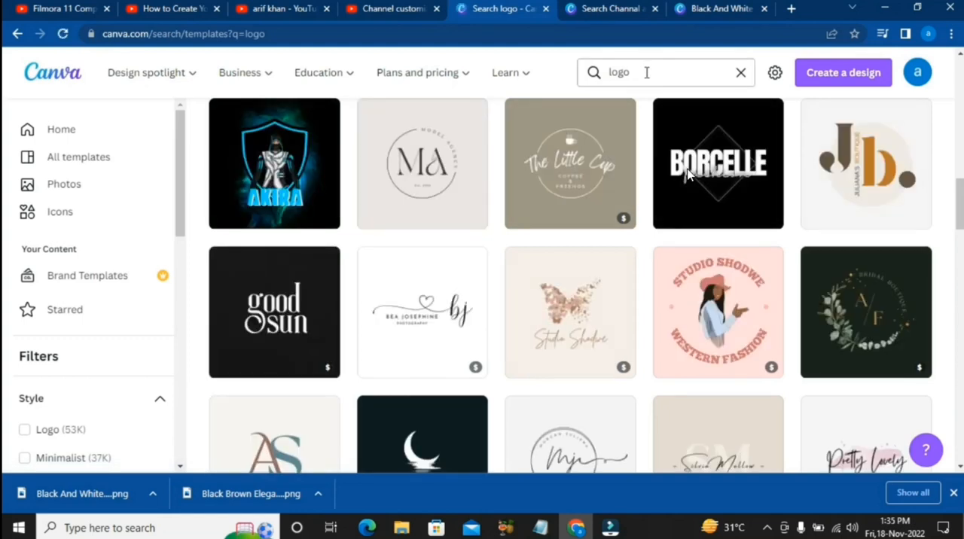
left_click(646, 72)
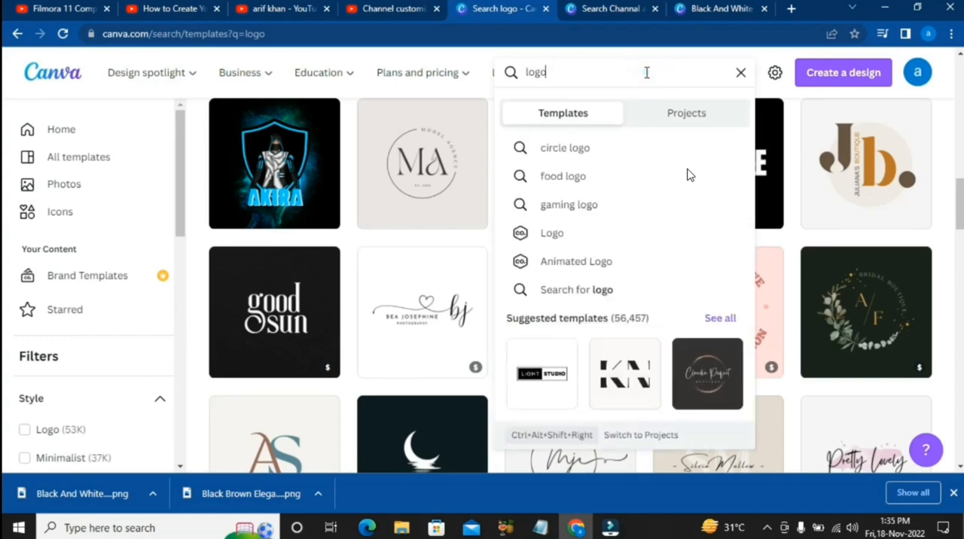
key("Return")
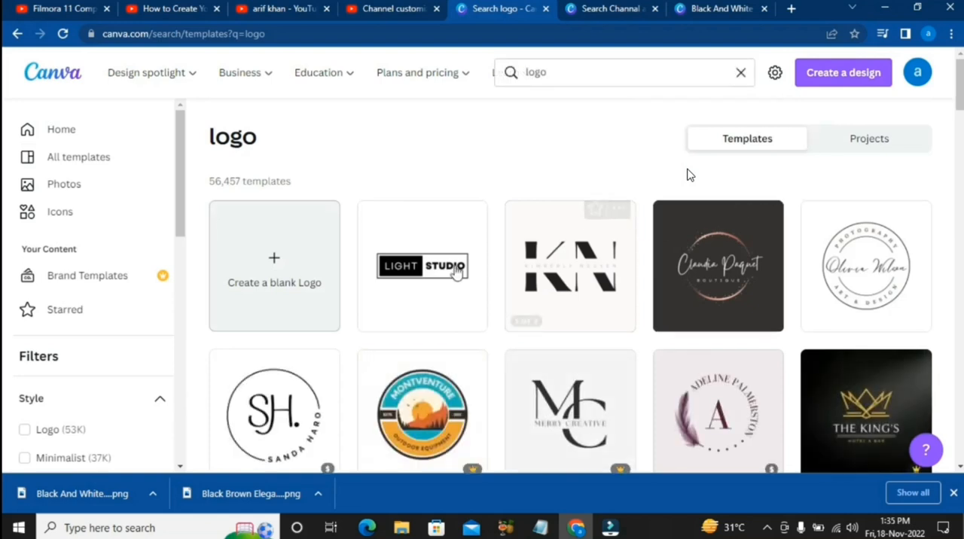
left_click(721, 272)
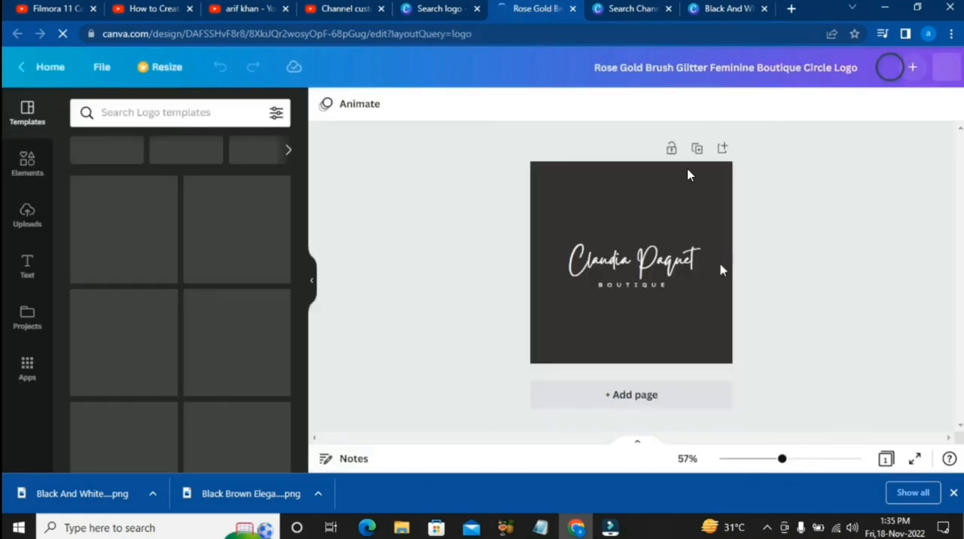
Replace the script name in the centre of the logo with the channel owner's name
left_click(622, 265)
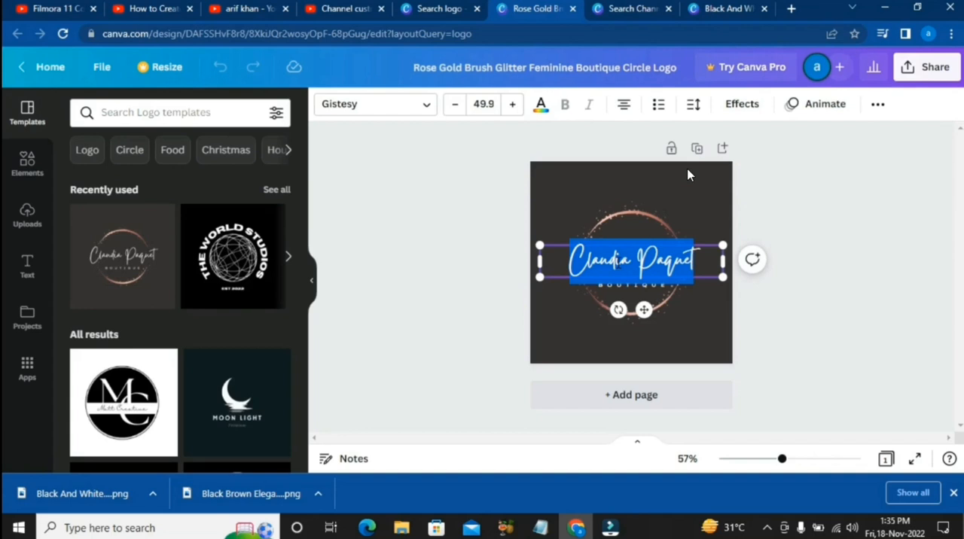
type("Asmat khan")
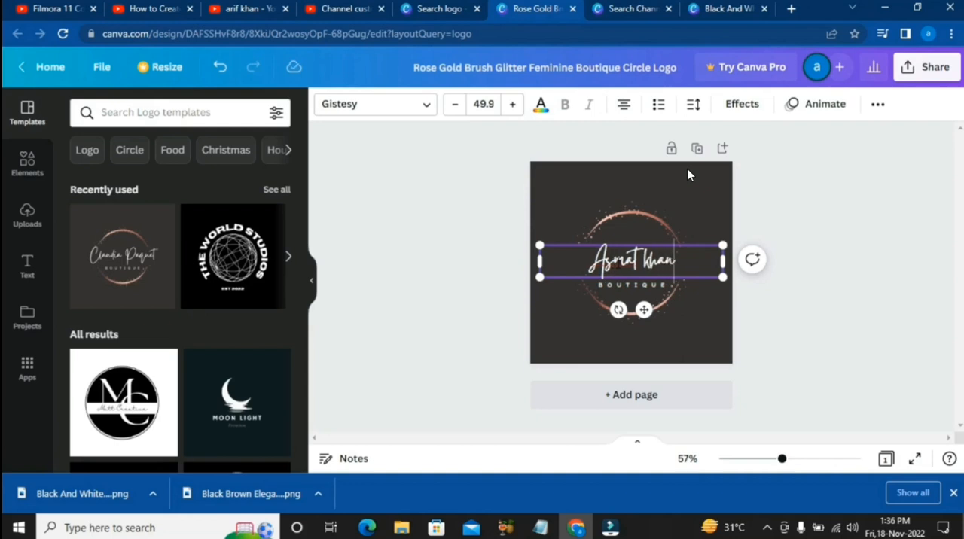
Download the finished rose gold circle logo as a PNG file and dismiss the download message
left_click(926, 70)
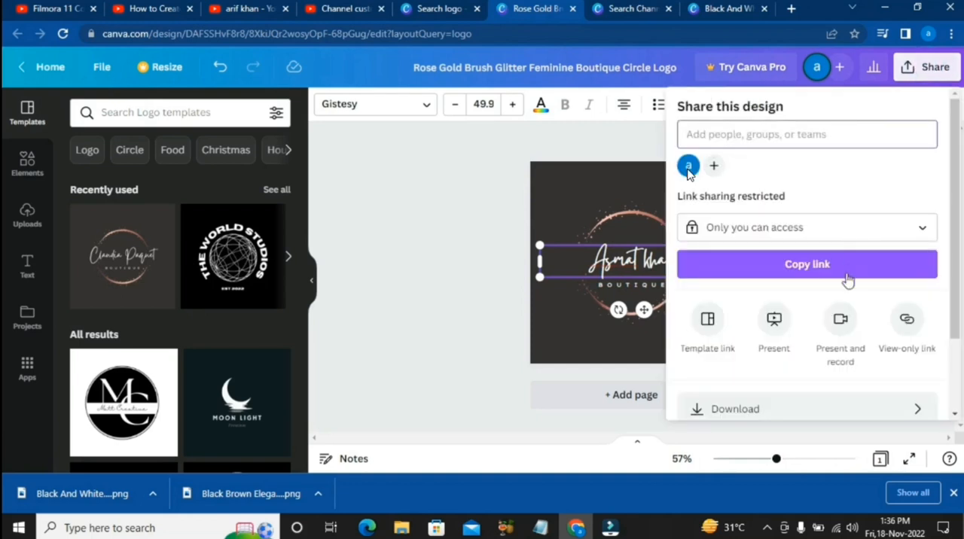
left_click(832, 409)
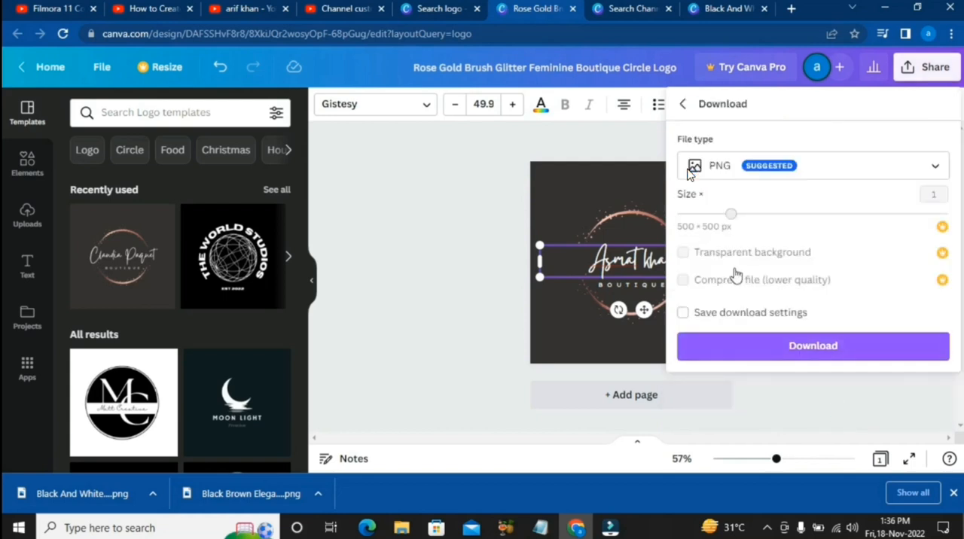
left_click(937, 173)
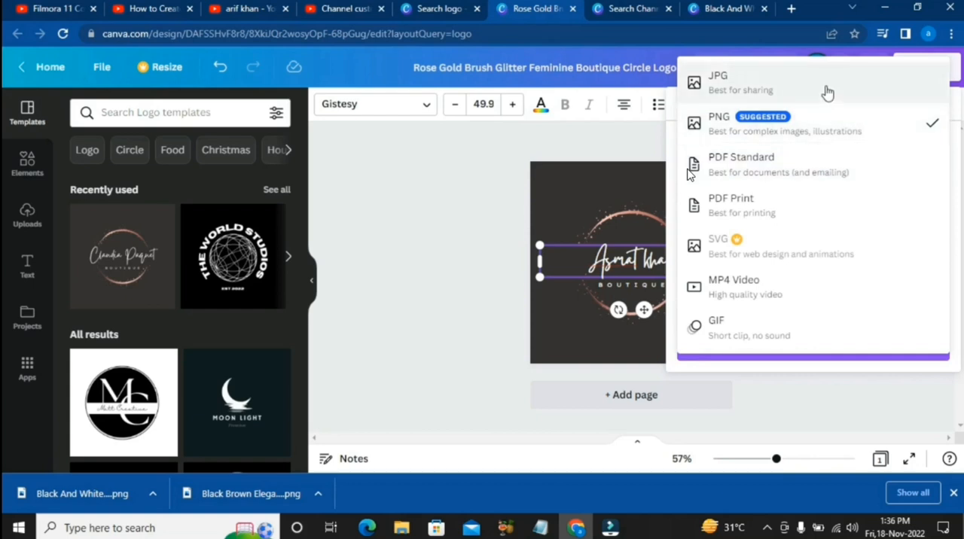
left_click(842, 123)
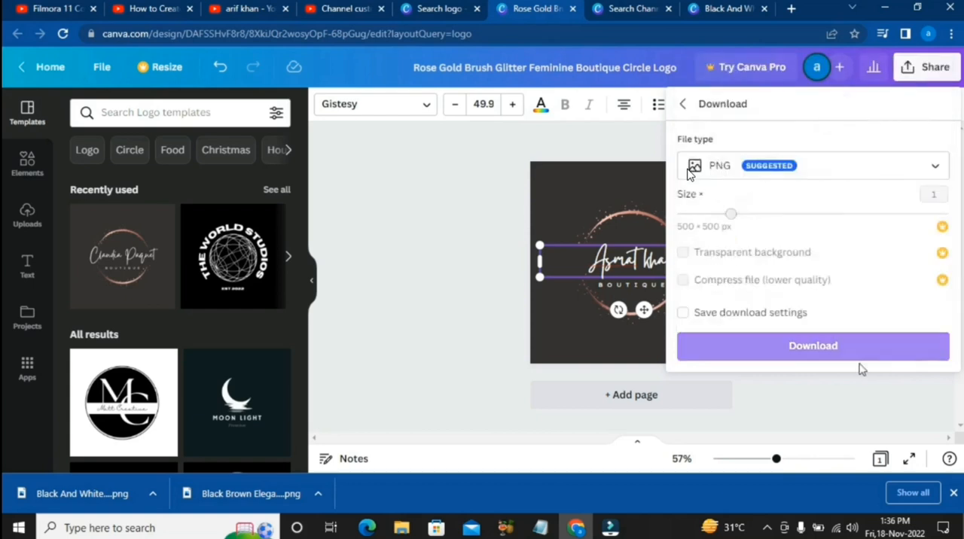
left_click(828, 348)
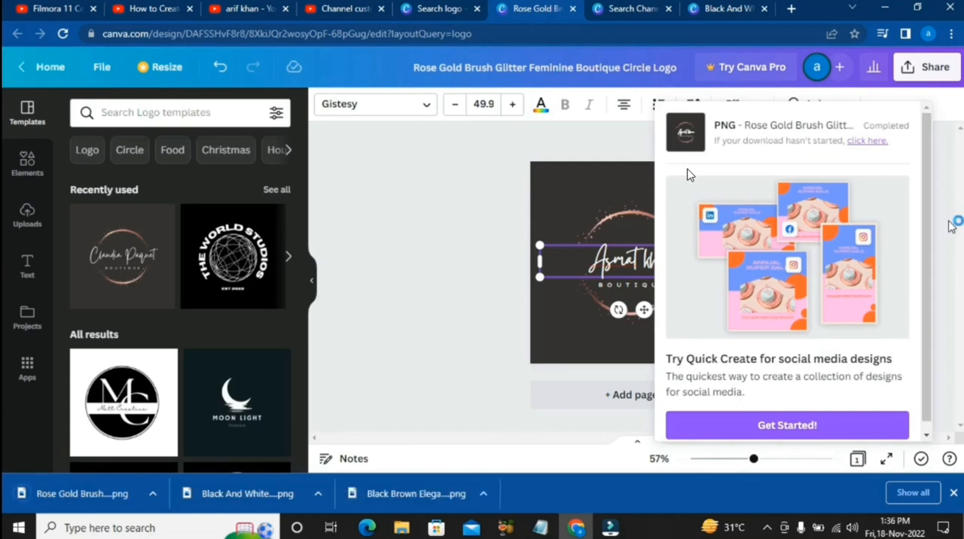
left_click(950, 226)
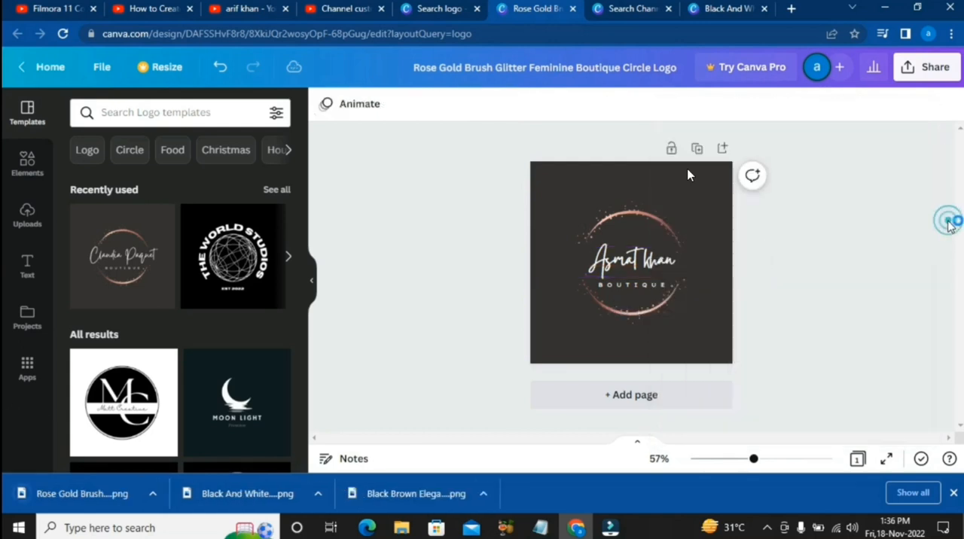
Return to the Canva home page, search the templates for "Channal art" and open the Modern Gaming Cover YouTube Channel Art template
left_click(21, 70)
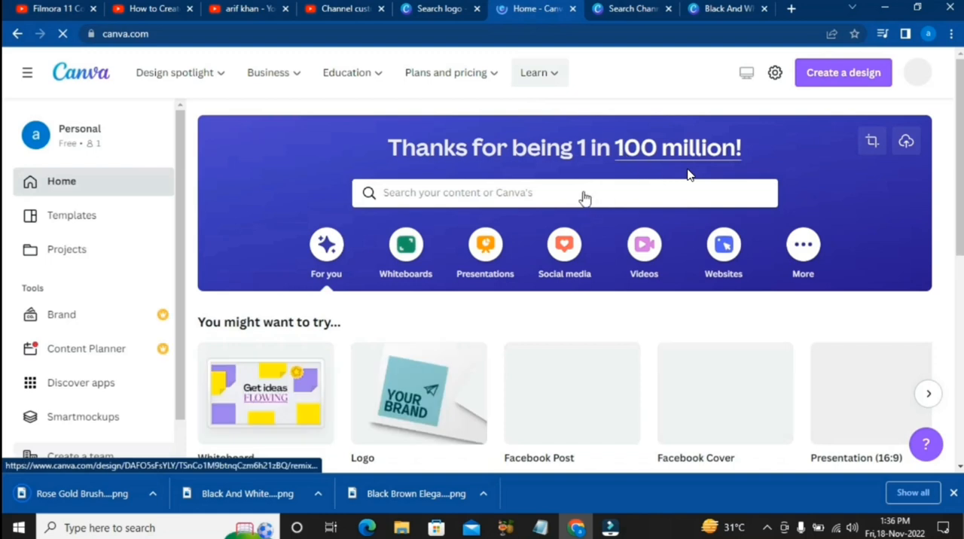
left_click(481, 193)
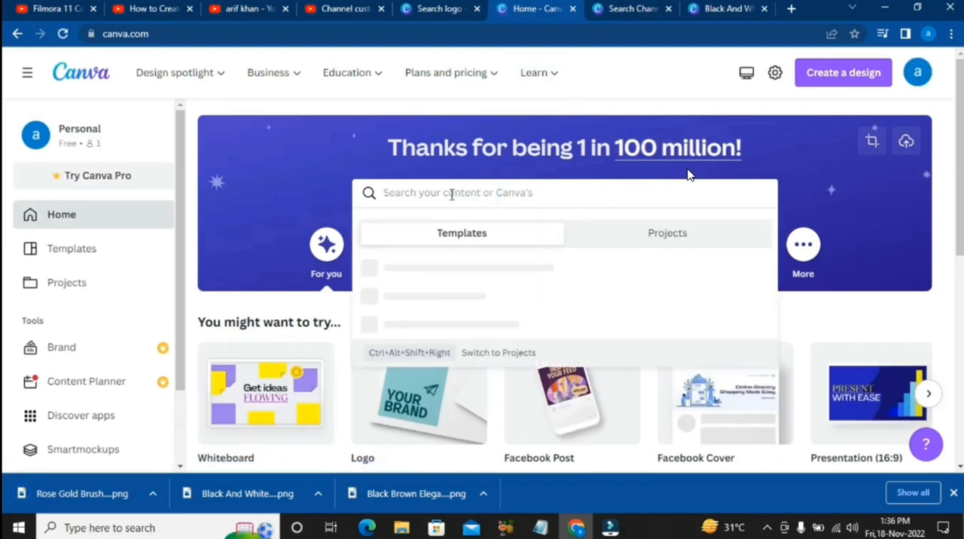
type("Cha")
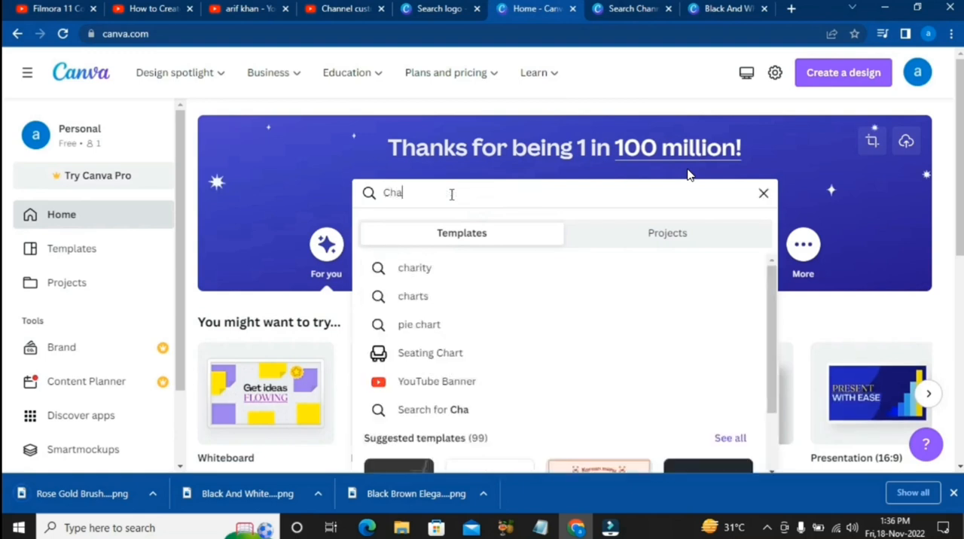
type("nnal art")
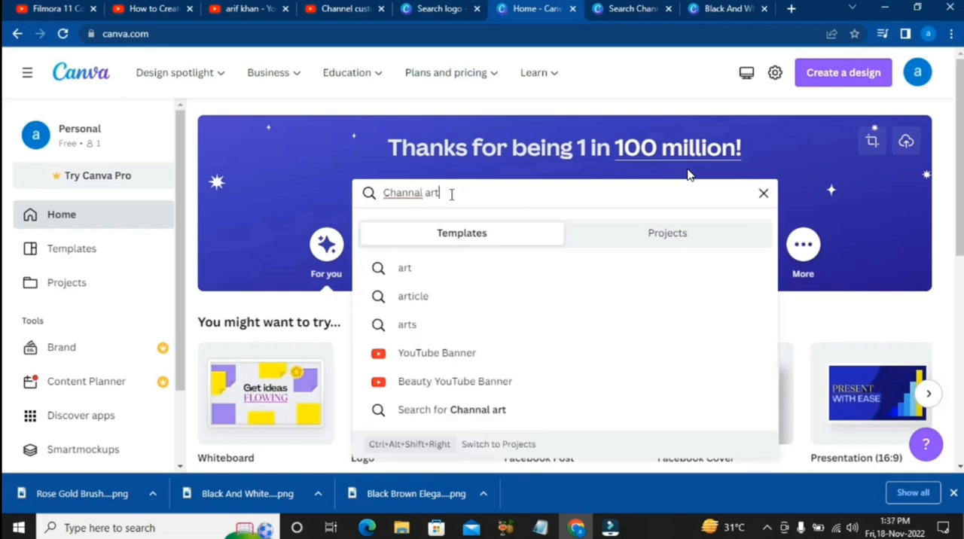
key("Return")
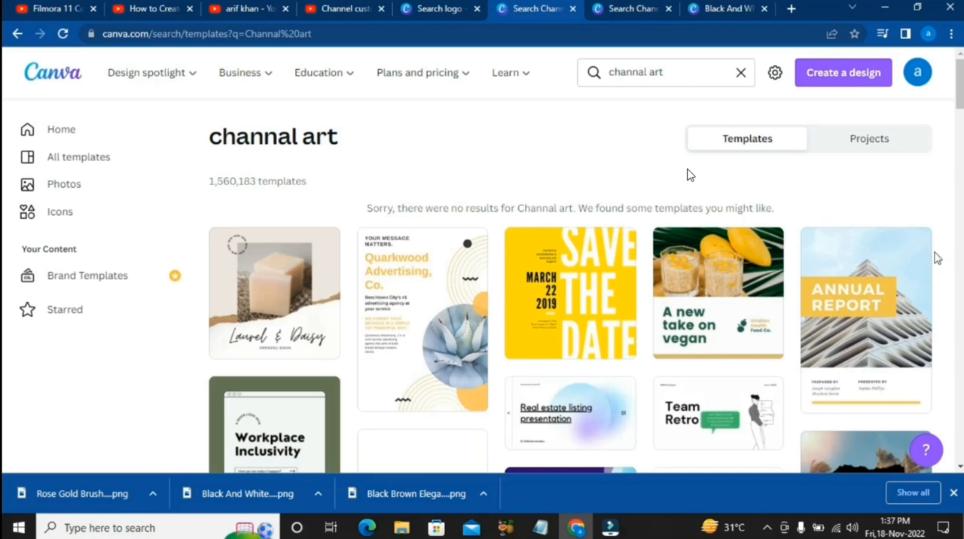
scroll(687, 175, "down", 5)
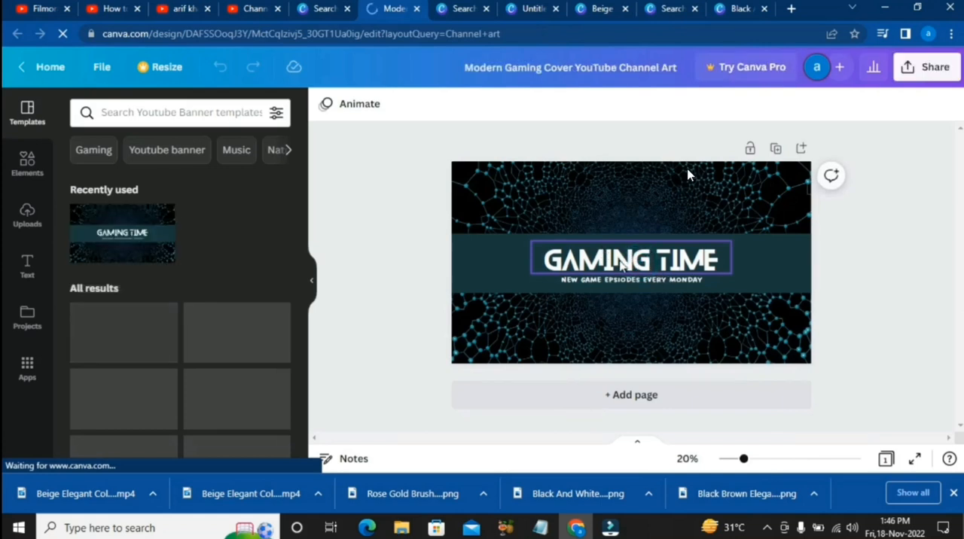
Replace the GAMING TIME heading on the banner with "LEARN DIGITAL SKILLS" and enlarge its text box
left_click(620, 262)
left_click(619, 261)
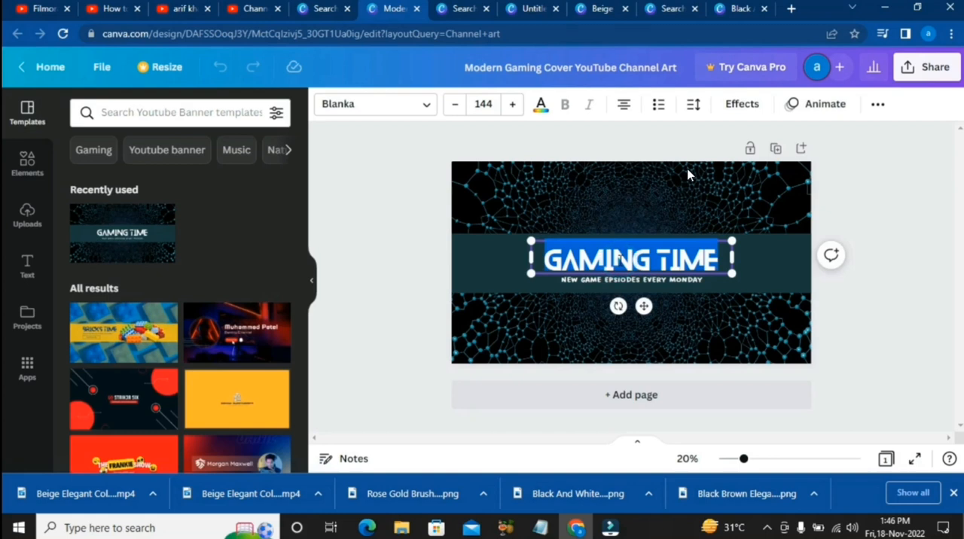
type("LEA")
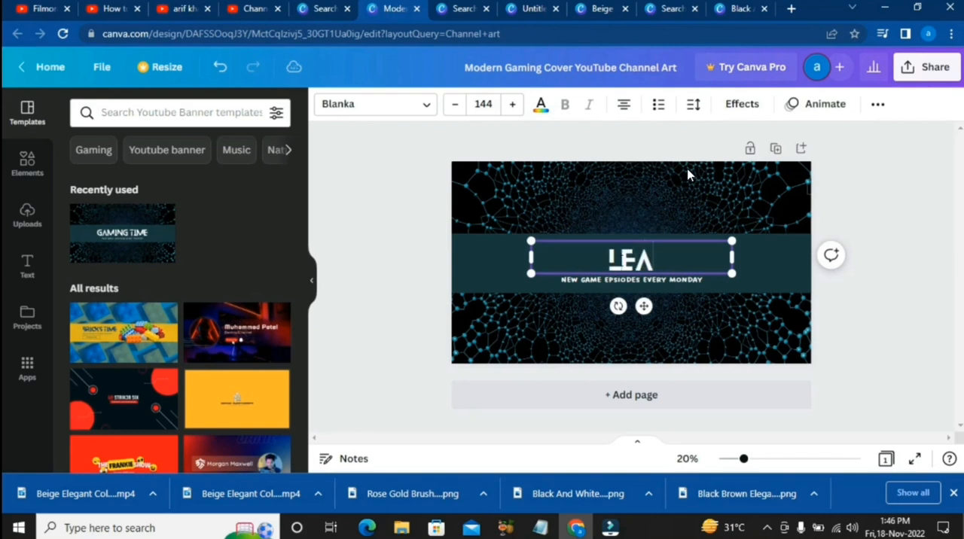
type("RN DIG")
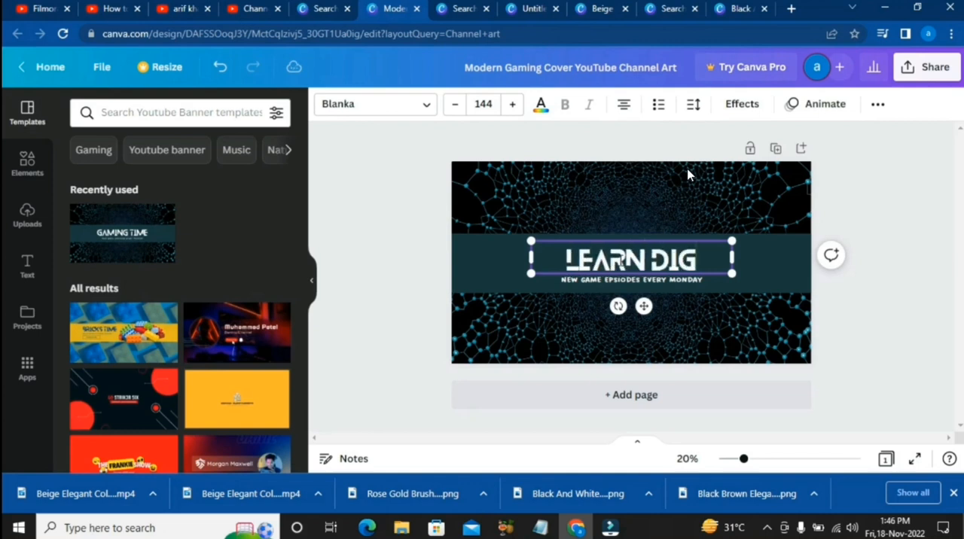
type("ITAL ")
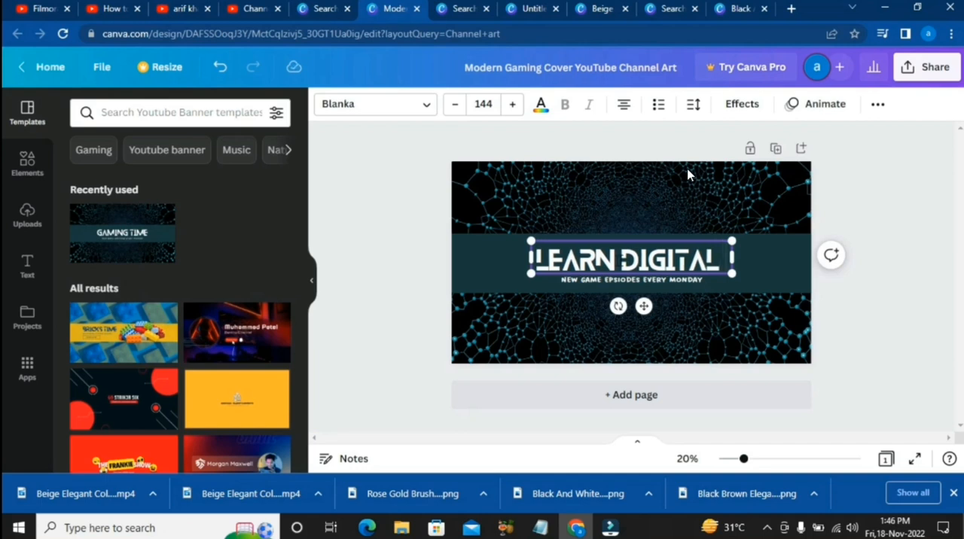
type("S")
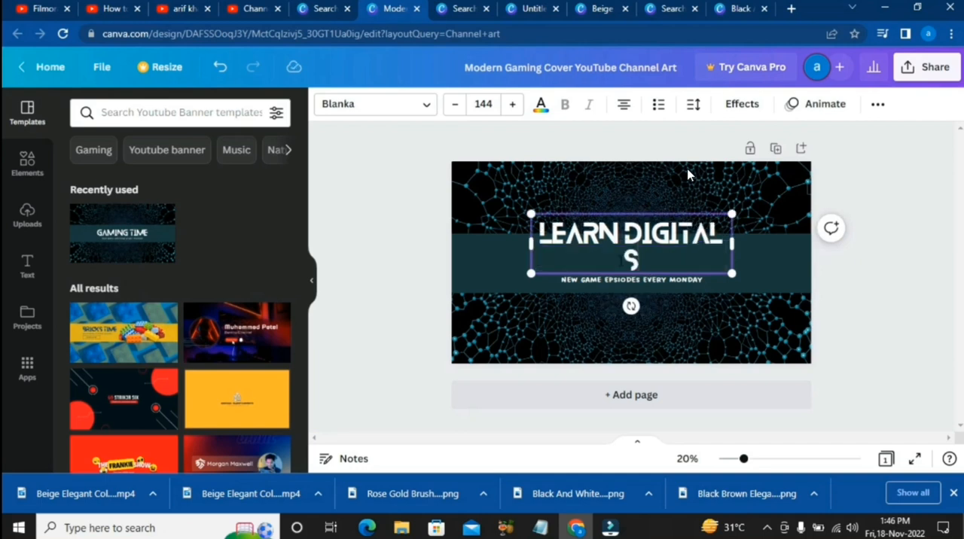
type("KILLS")
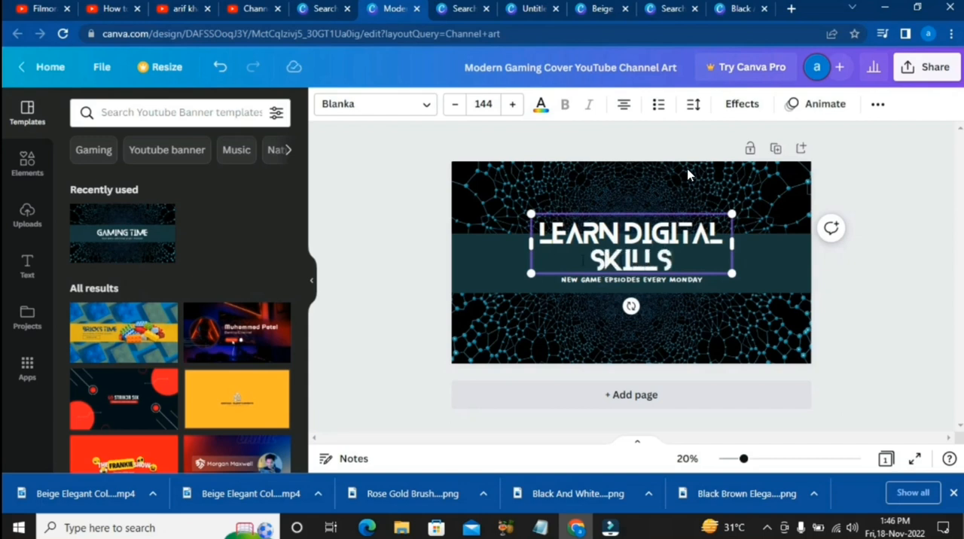
left_click_drag(531, 273, 484, 287)
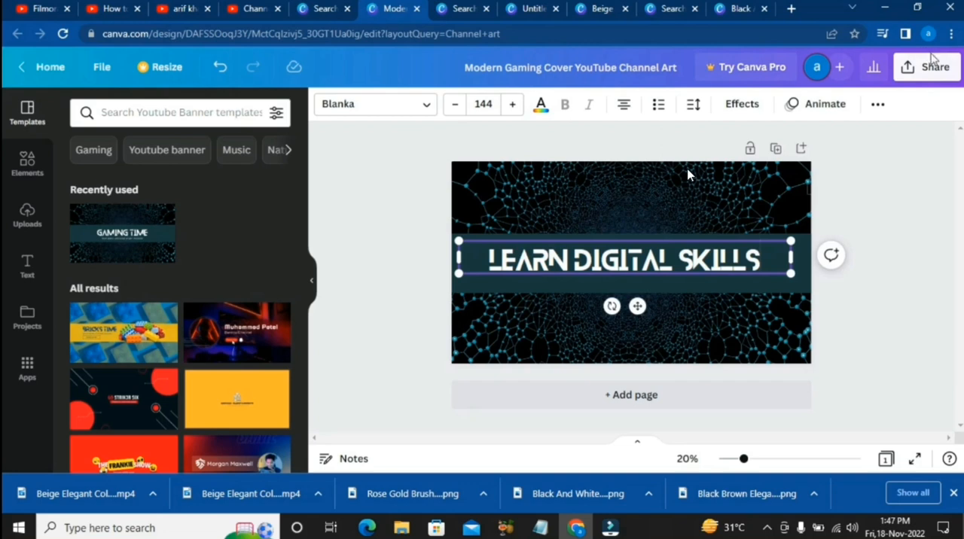
Download the LEARN DIGITAL SKILLS banner as a PNG file
left_click(933, 66)
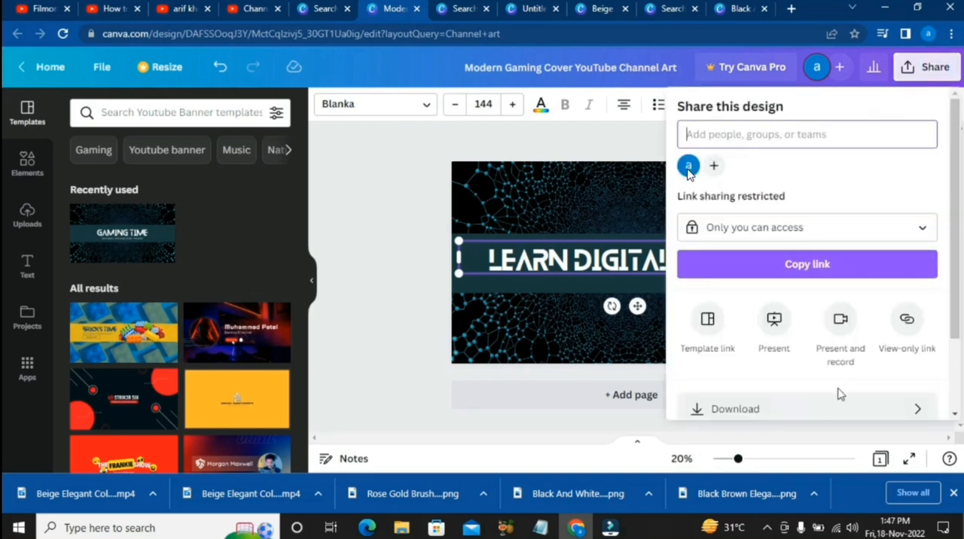
left_click(809, 409)
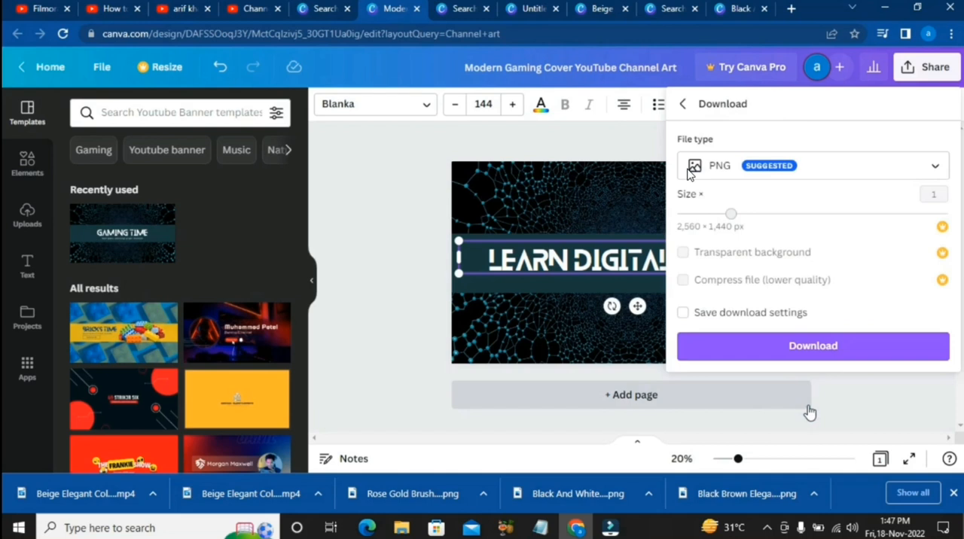
left_click(818, 363)
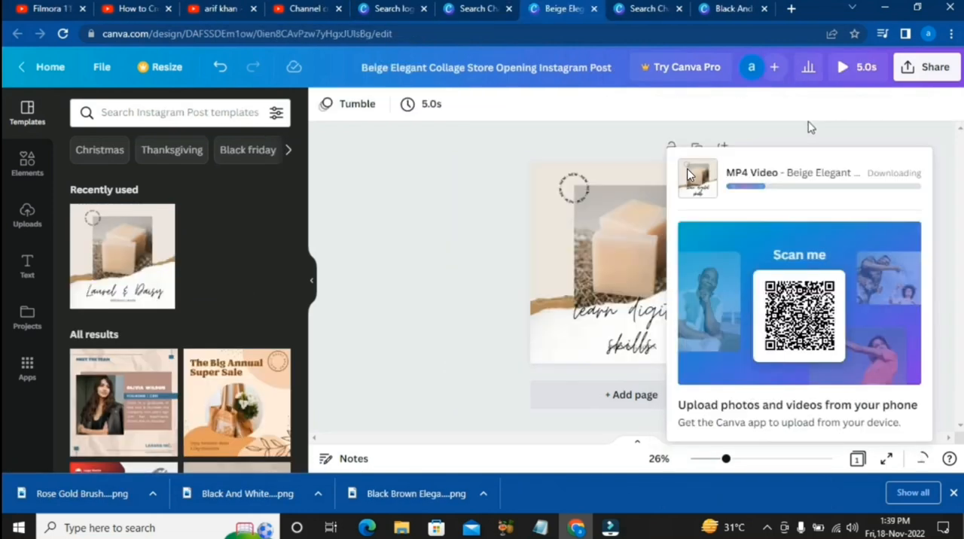
Switch to YouTube Studio and upload Rose Gold Brush Glitter Feminine Boutique Circle Logo as the channel's profile picture, keeping the default crop
left_click(309, 14)
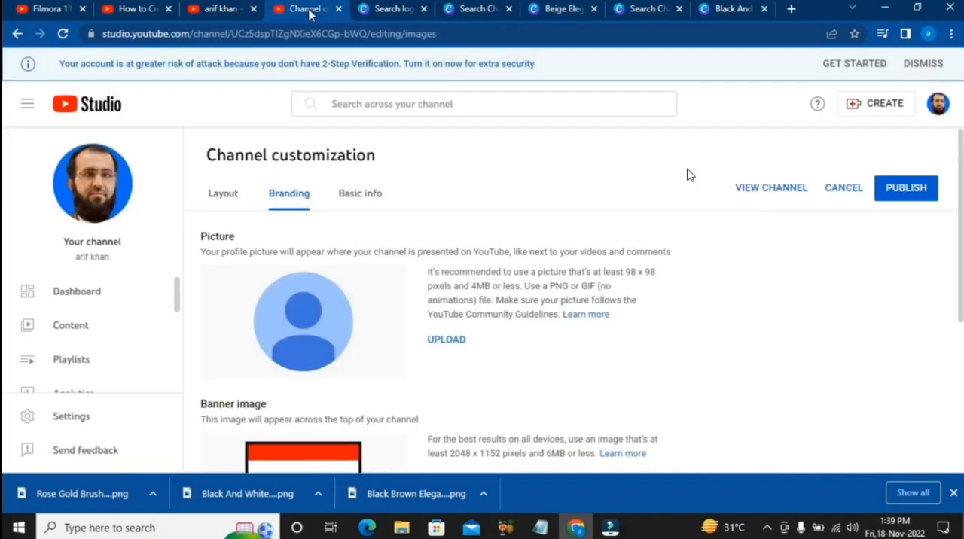
left_click(449, 344)
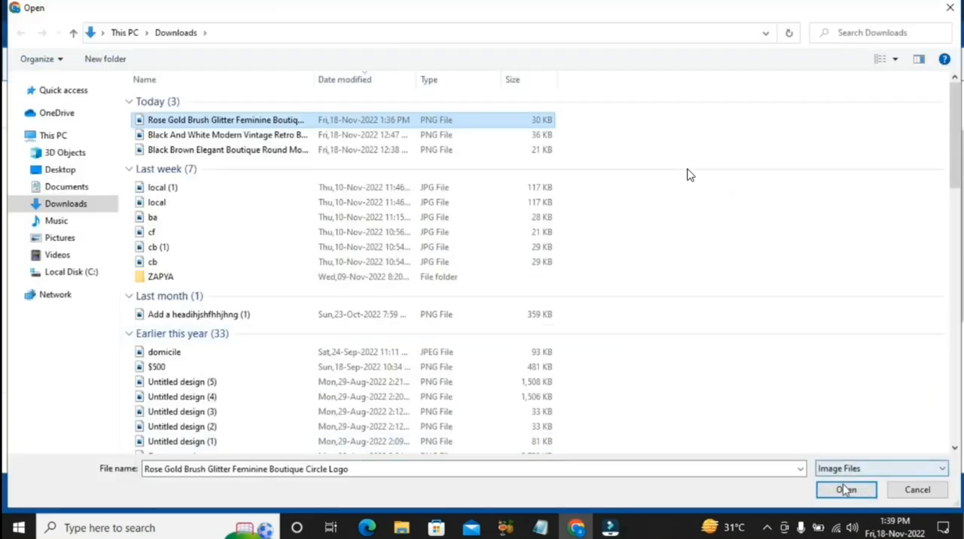
left_click(846, 491)
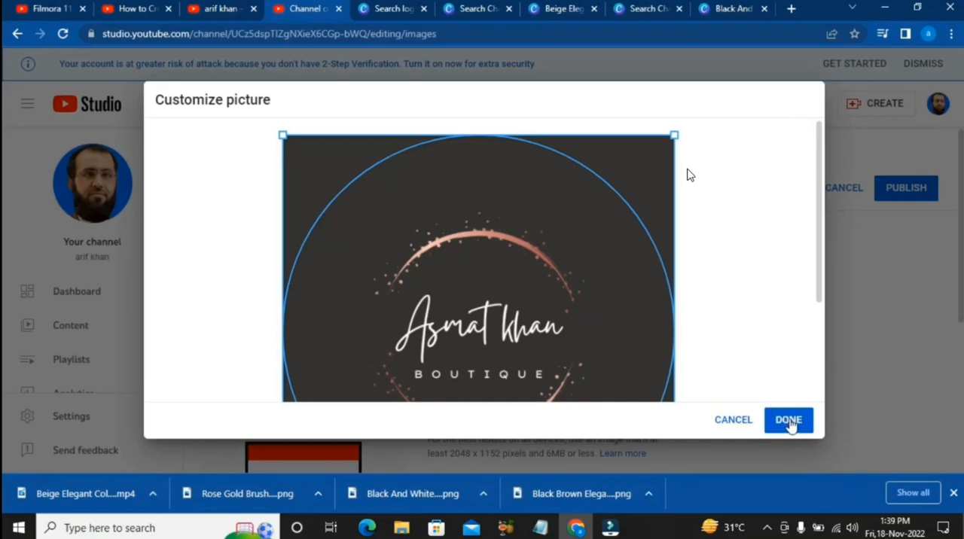
left_click(789, 423)
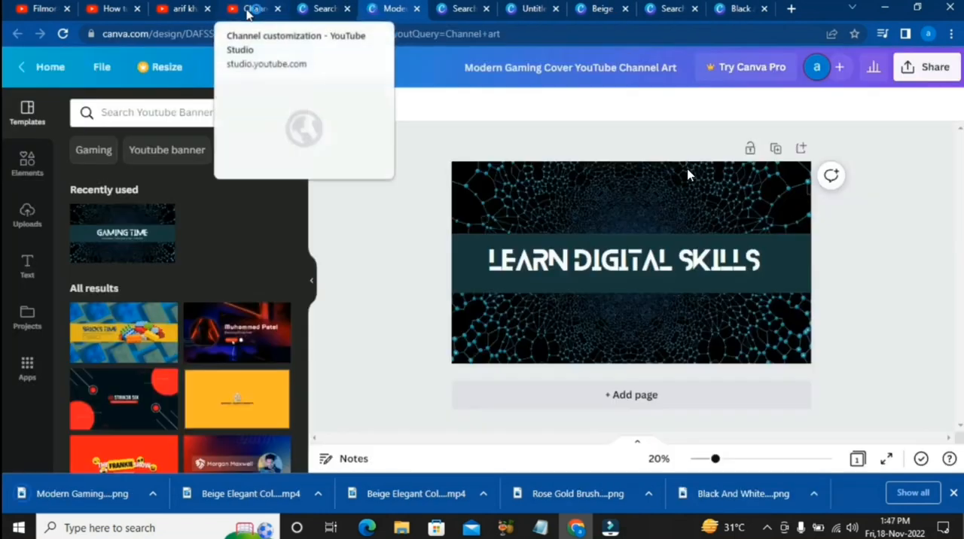
Upload Modern Gaming Cover YouTube Channel Art from Downloads as the channel's banner image, keeping the default crop
left_click(247, 11)
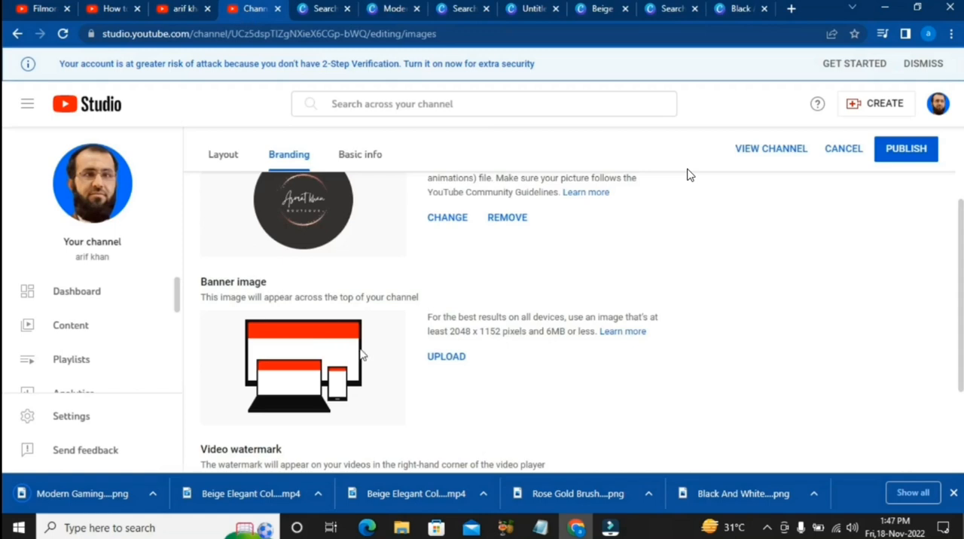
left_click(459, 356)
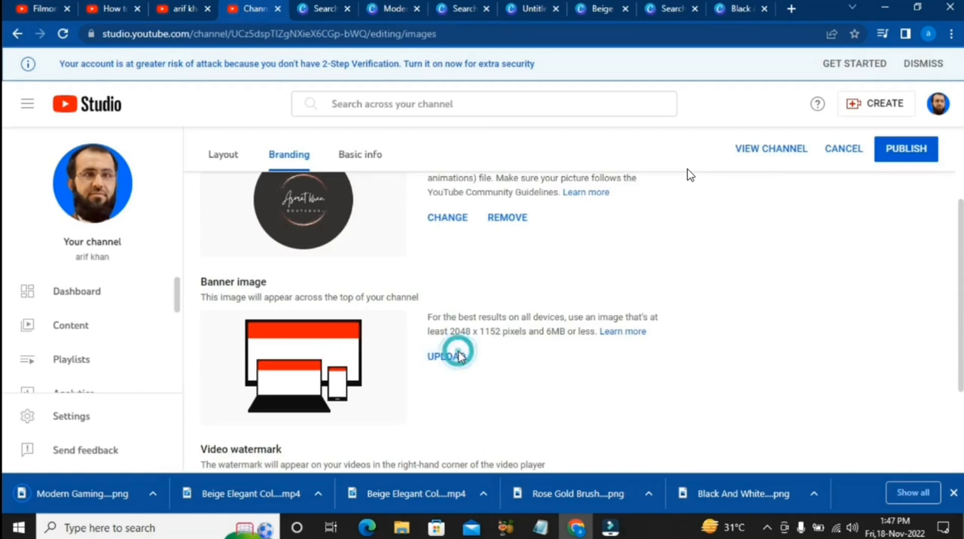
left_click(461, 357)
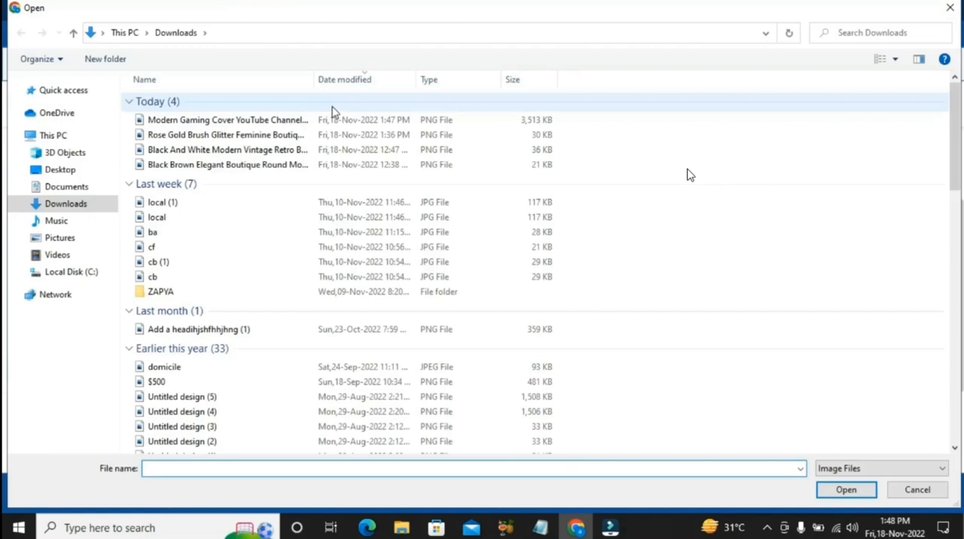
left_click(285, 125)
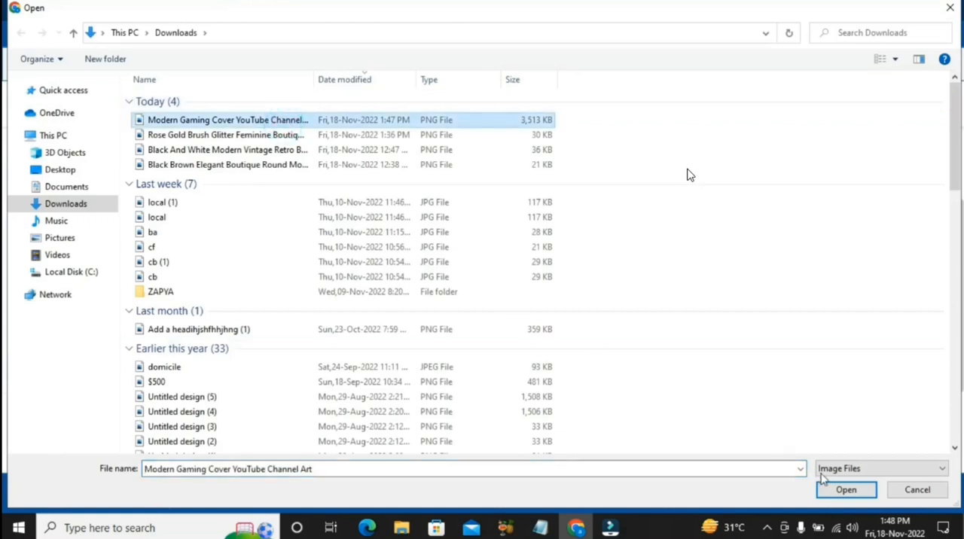
left_click(844, 491)
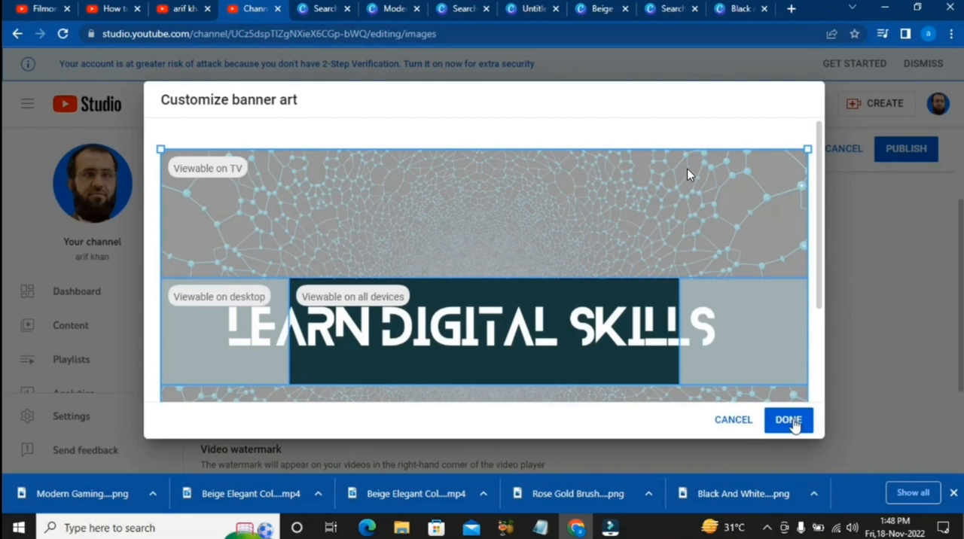
left_click(793, 424)
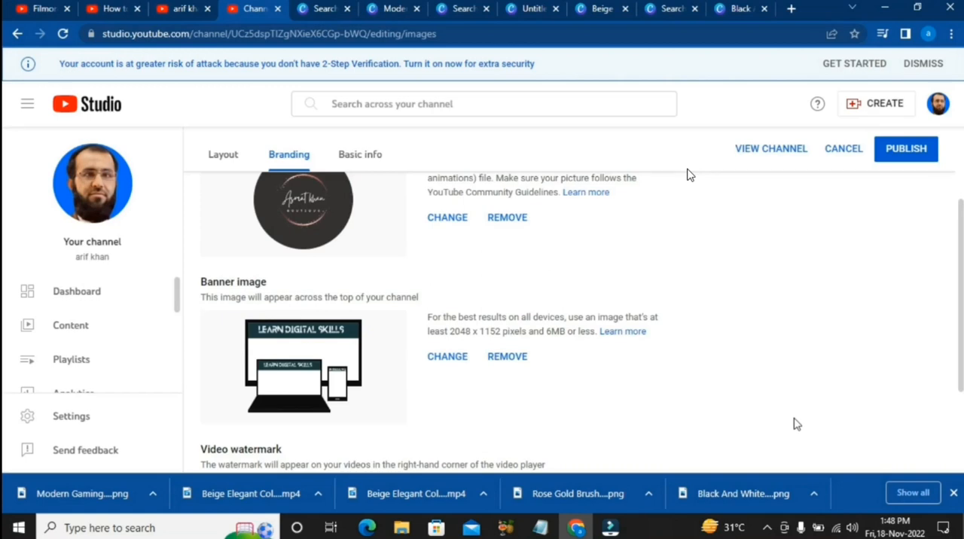
Check the video watermark requirements, close the browser's downloads bar and publish the channel branding changes
scroll(689, 174, "down", 2)
scroll(689, 175, "down", 1)
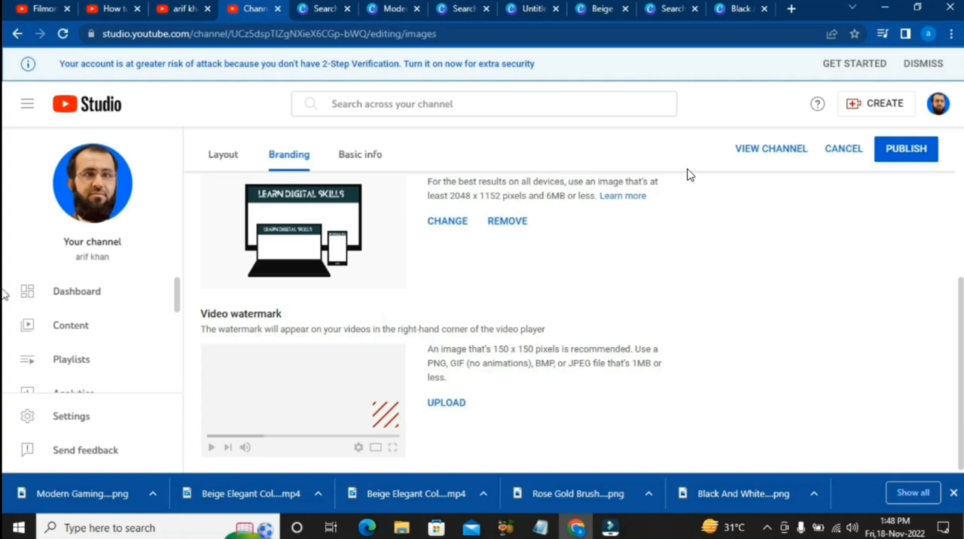
left_click(951, 492)
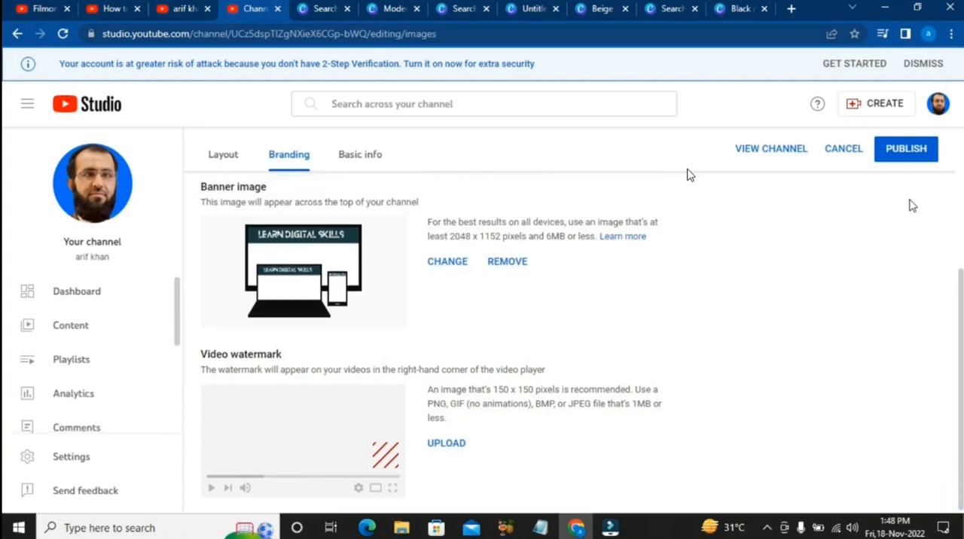
left_click(905, 156)
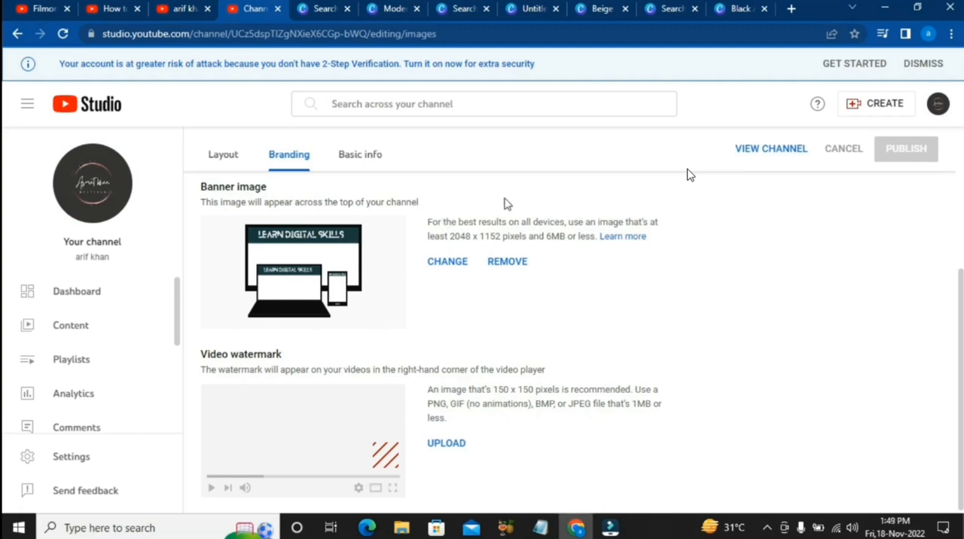
Open the channel's basic info and replace the channel name with the owner's full name
left_click(360, 156)
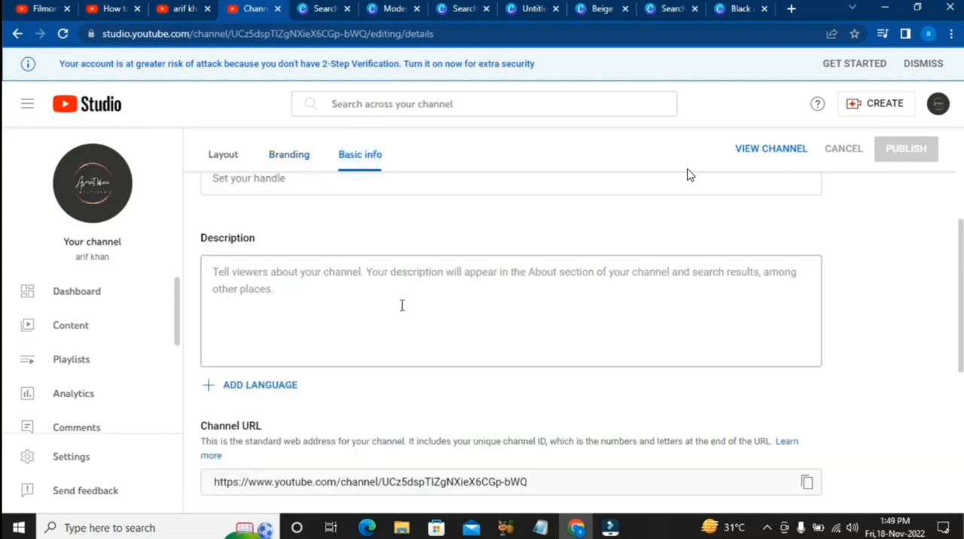
left_click(298, 300)
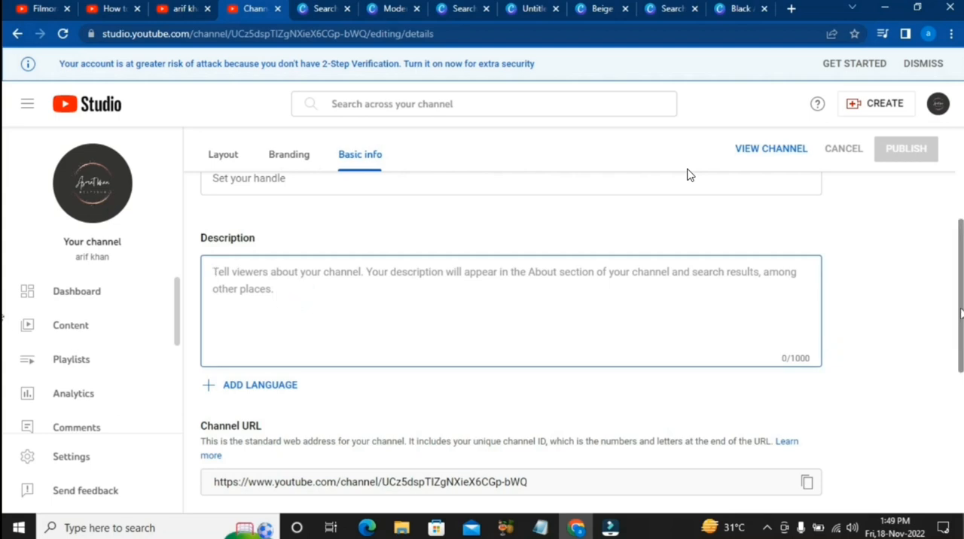
scroll(690, 174, "up", 1)
scroll(689, 175, "up", 2)
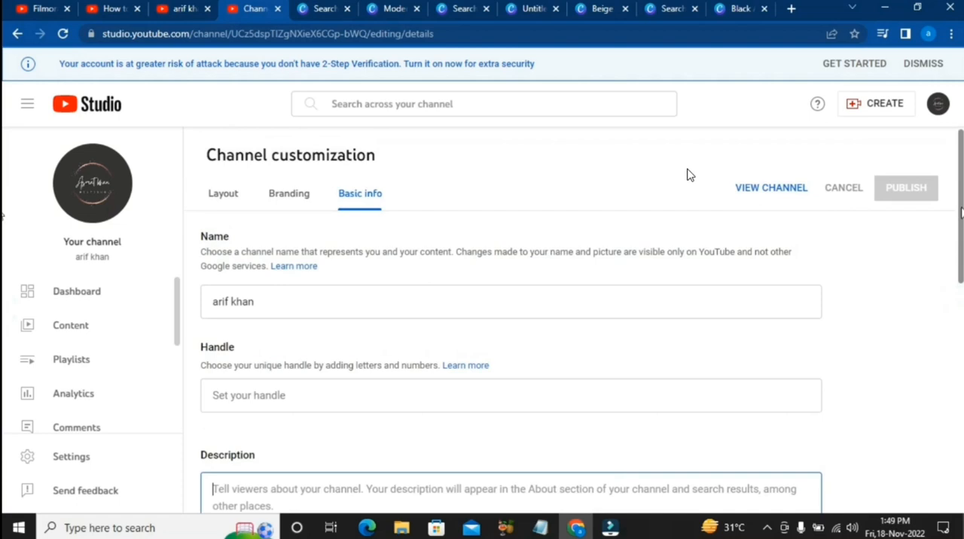
left_click(286, 302)
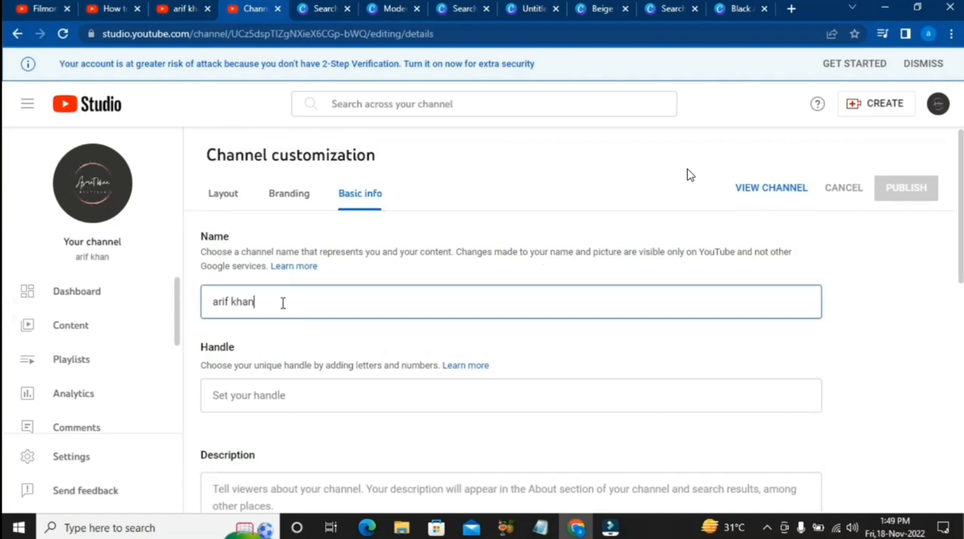
key("BackSpace")
key("BackSpace")
key("BackSpace")
key("BackSpace")
key("BackSpace")
key("BackSpace")
key("BackSpace")
key("BackSpace")
key("BackSpace")
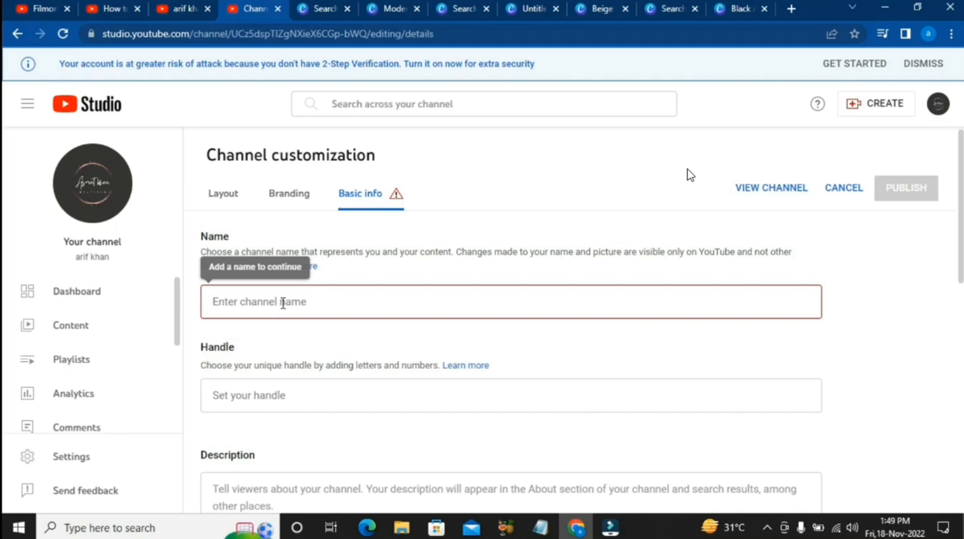
type("Asmat")
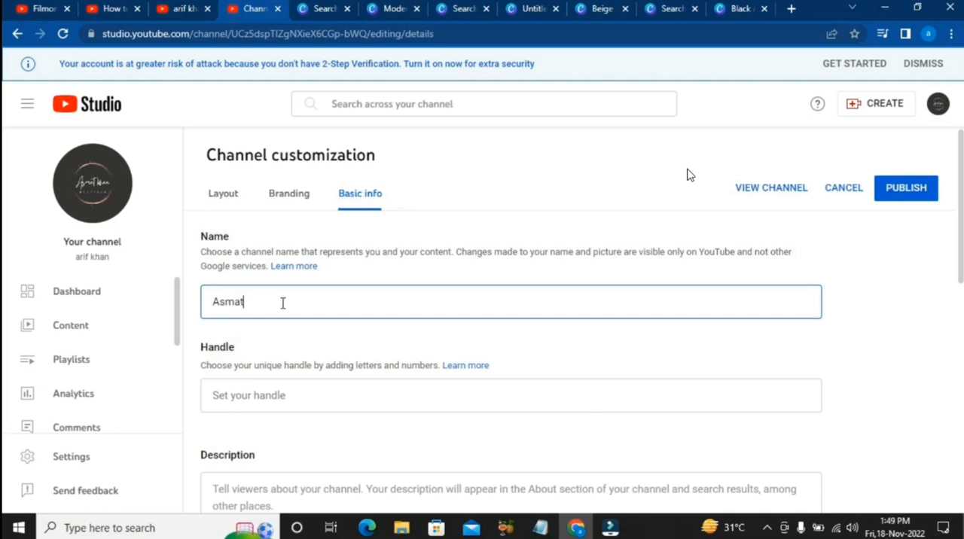
type("khan")
key("Left")
key("Left")
key("Left")
key("Left")
key("Left")
key("Right")
Enter the channel description "at this channel you will learn about technology."
scroll(961, 248, "down", 3)
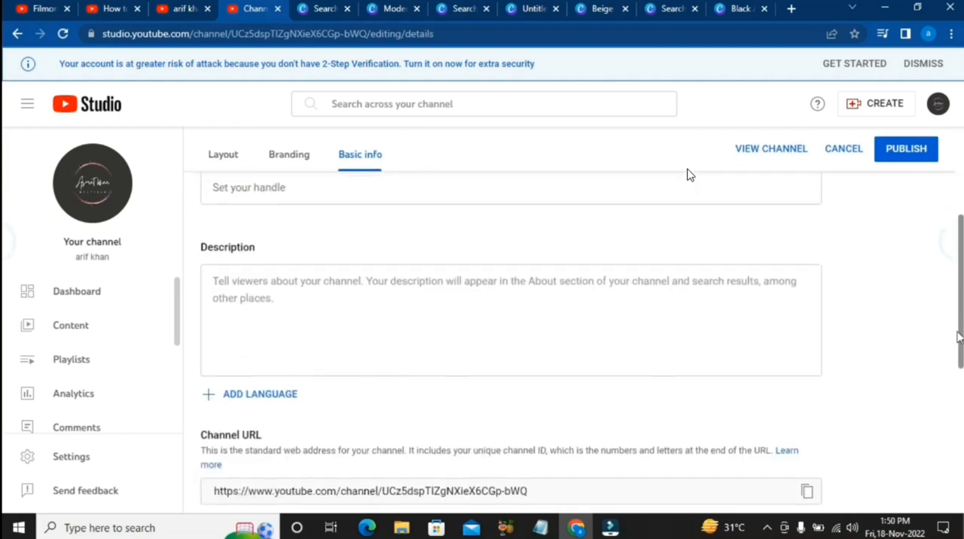
left_click(391, 289)
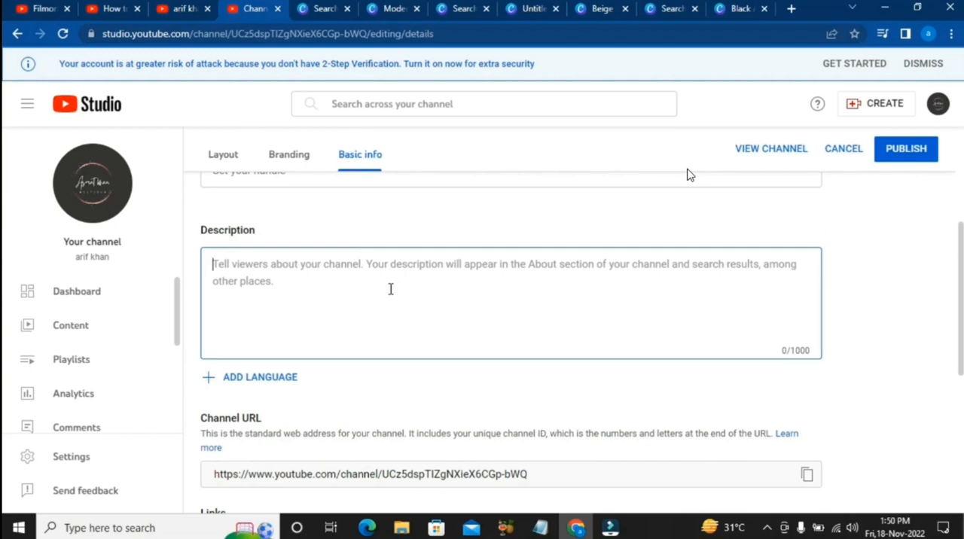
type("In")
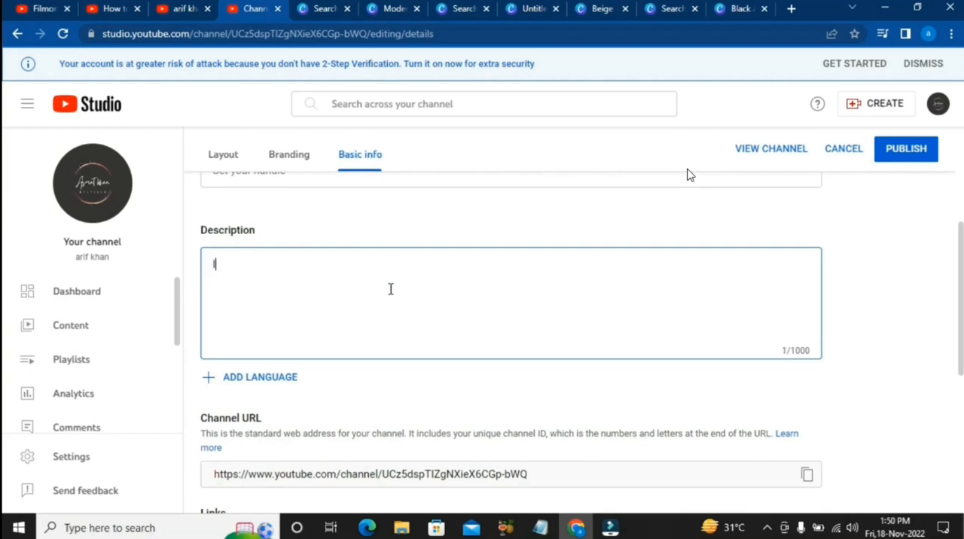
key("BackSpace")
key("BackSpace")
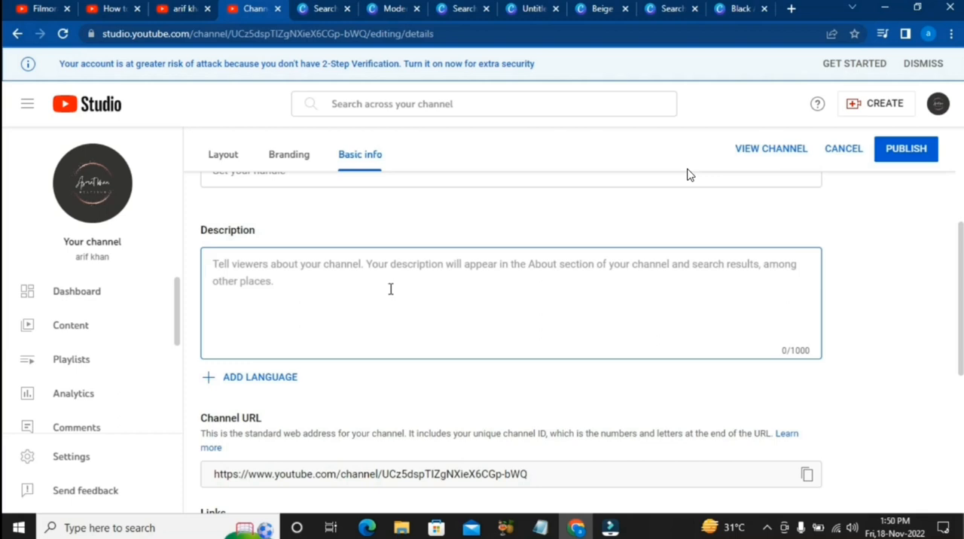
type("at this channel yp")
key("BackSpace")
type("ou will learn about ")
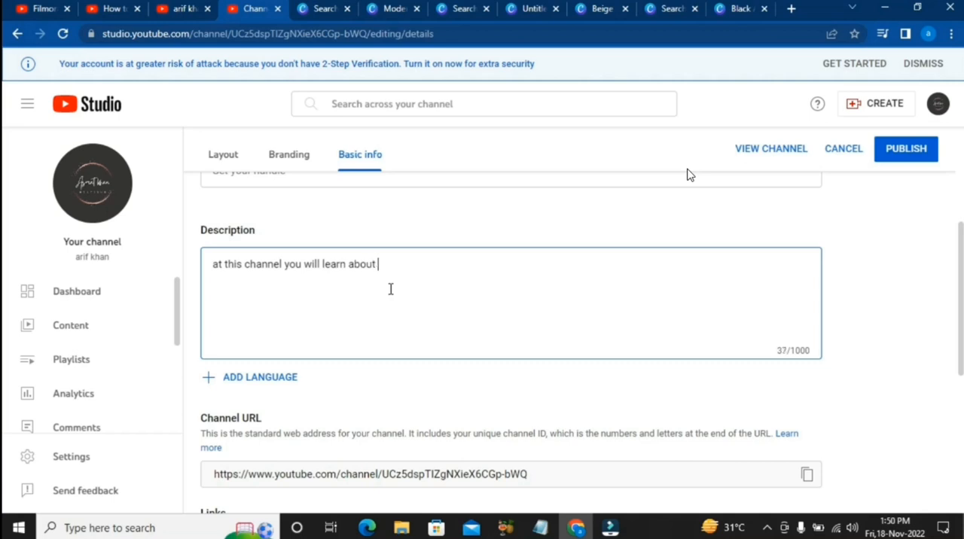
type("technology.")
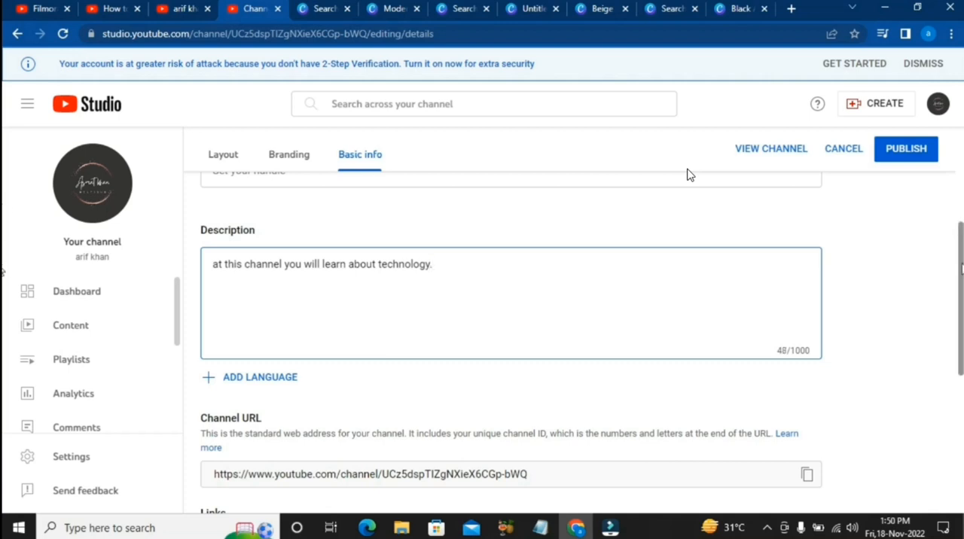
Copy the channel URL and add a second link titled "facebook" that uses it as its address
scroll(961, 268, "down", 3)
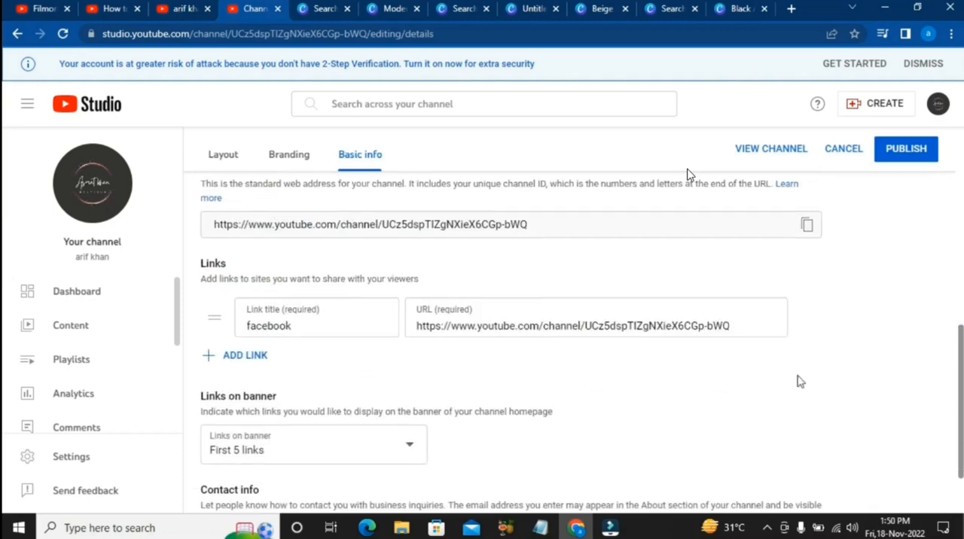
left_click(531, 228)
key("ctrl+c")
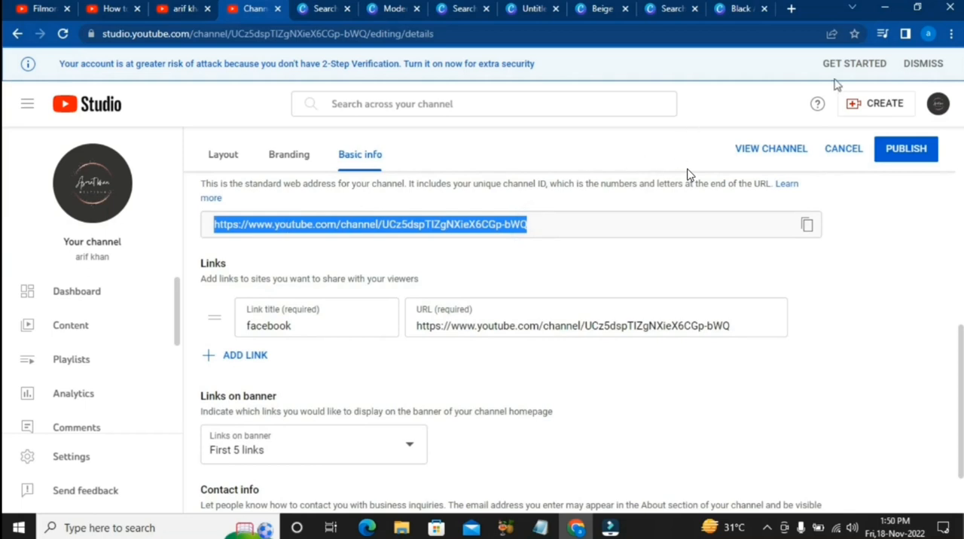
left_click(246, 361)
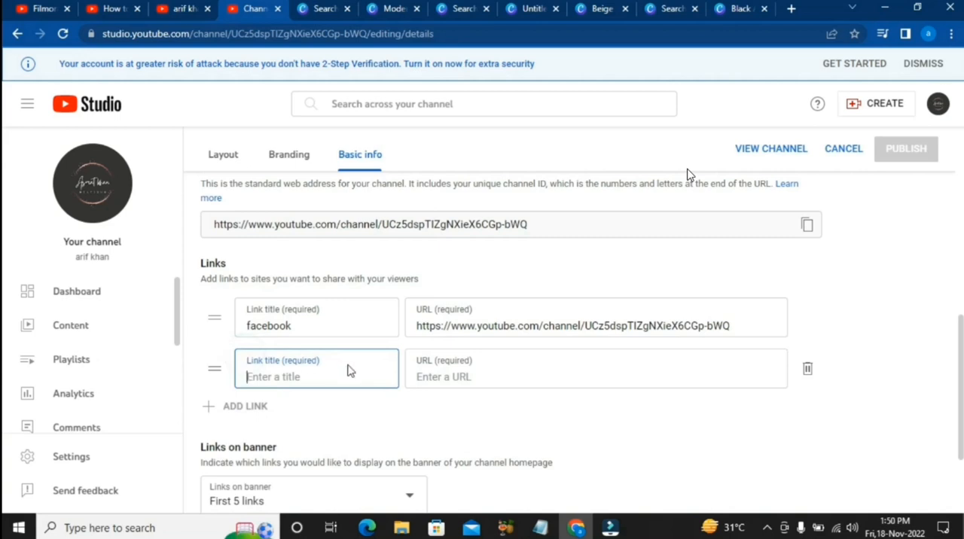
left_click(299, 379)
type("facebook")
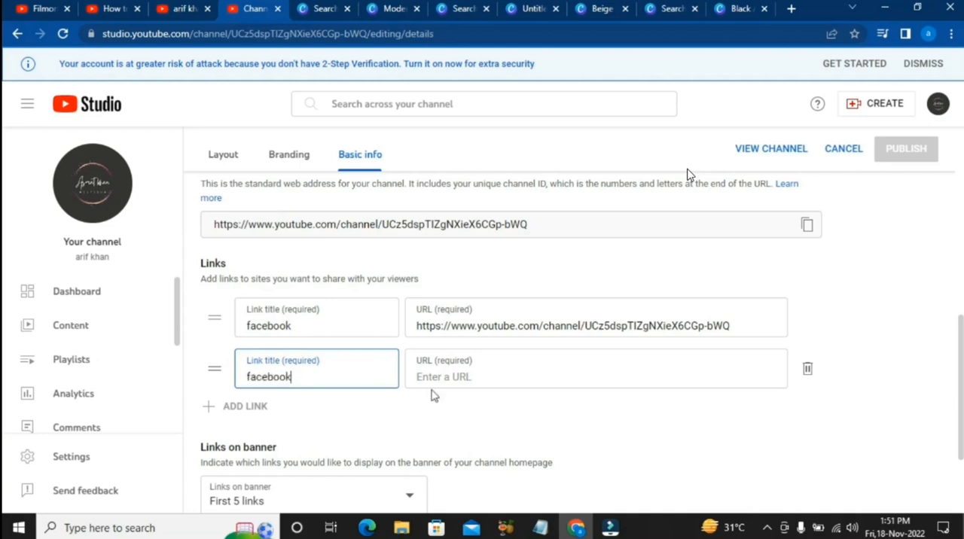
left_click(482, 375)
left_click(481, 375)
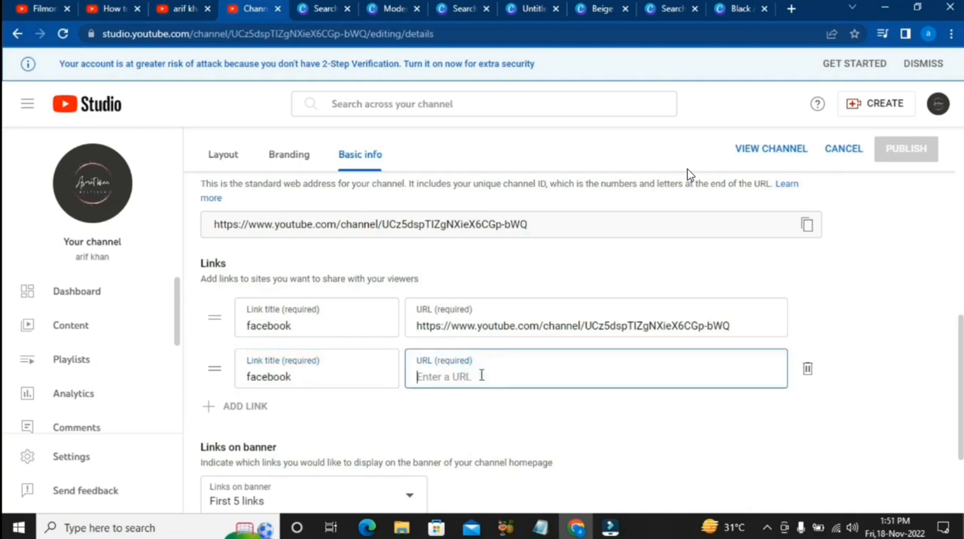
key("ctrl+v")
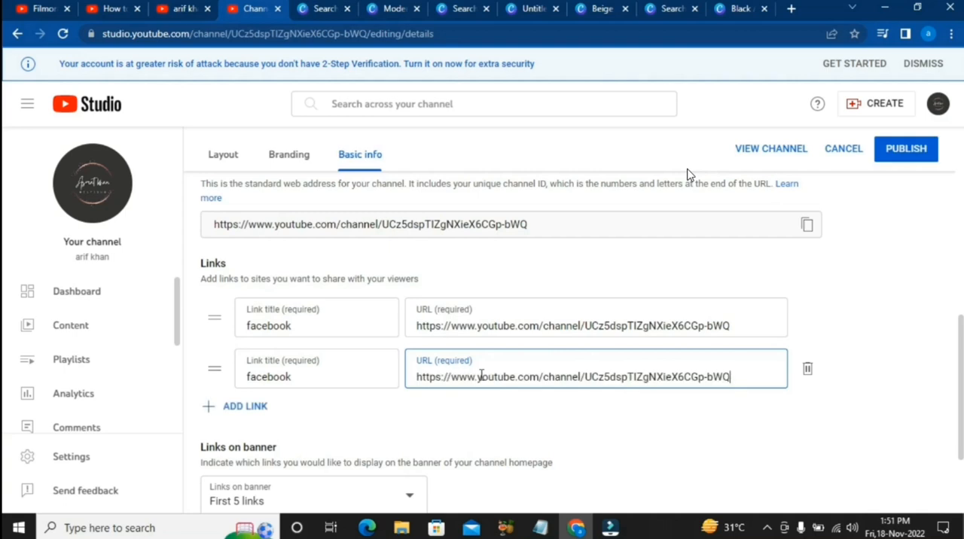
left_click(253, 411)
left_click(286, 428)
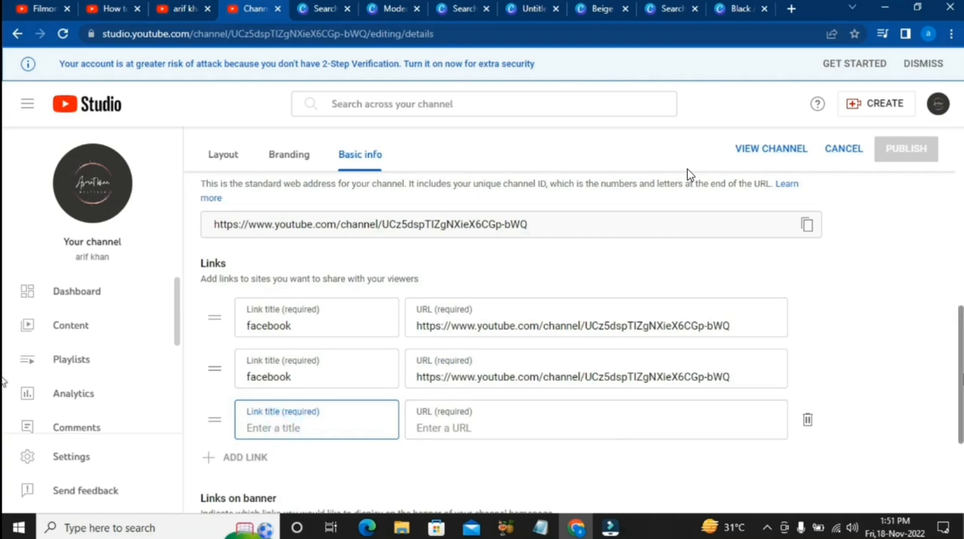
scroll(961, 445, "down", 3)
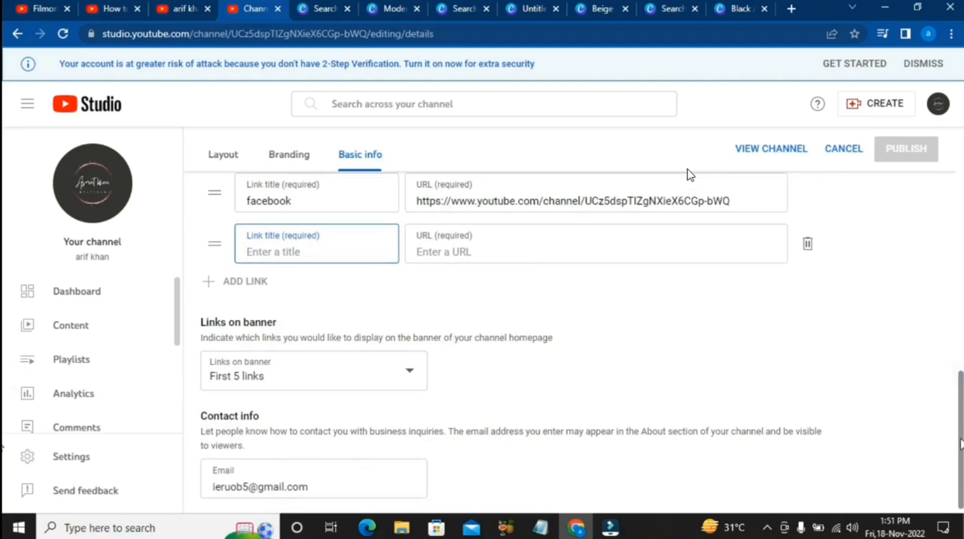
left_click(808, 243)
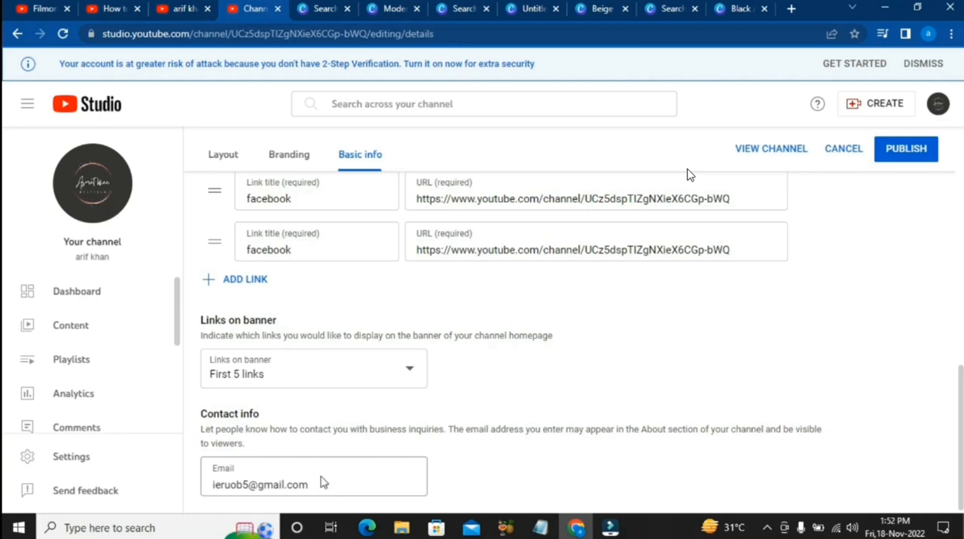
Publish the basic info changes and open the channel's public page from the copied channel URL in a new browser tab
left_click(906, 154)
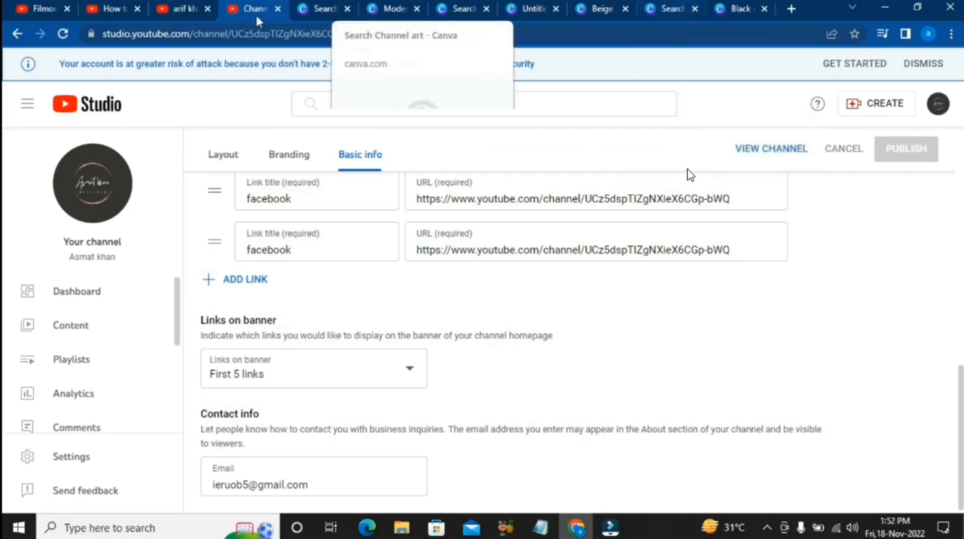
left_click(791, 9)
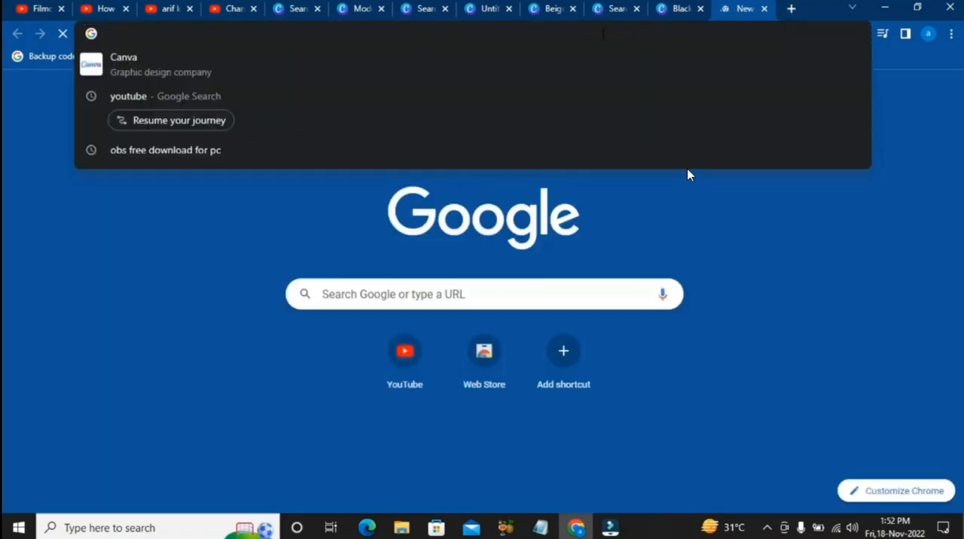
key("ctrl+v")
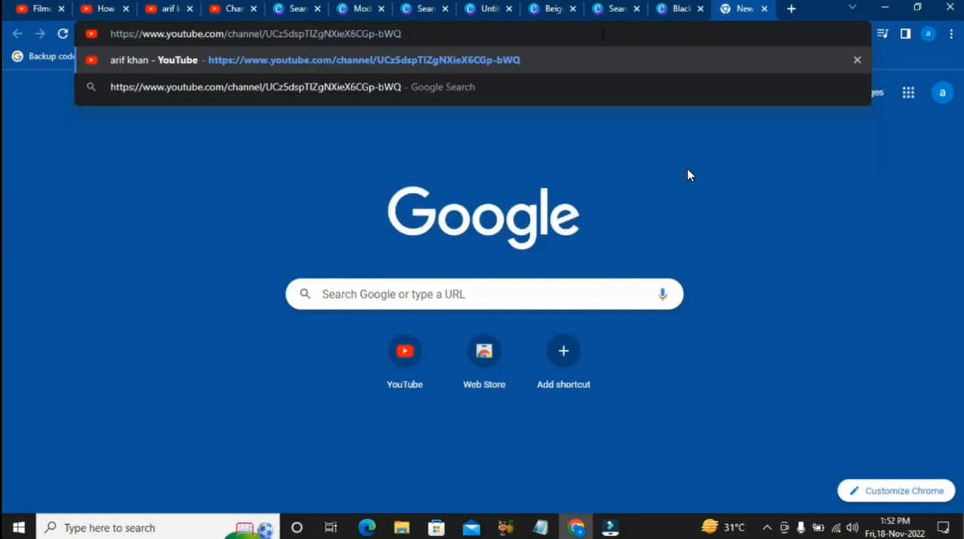
key("Return")
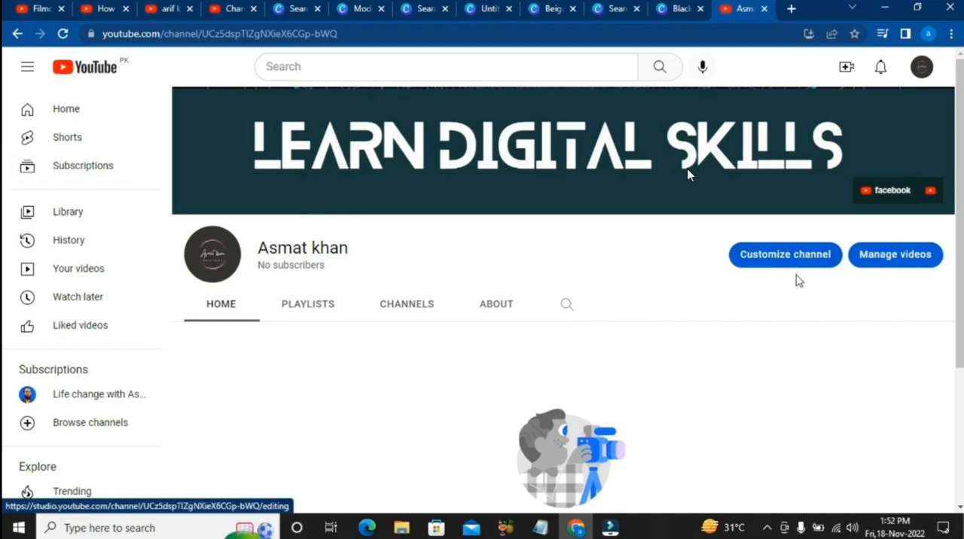
Open channel customization from the public page and review the Studio dashboard and the Videos and Live content lists
left_click(784, 256)
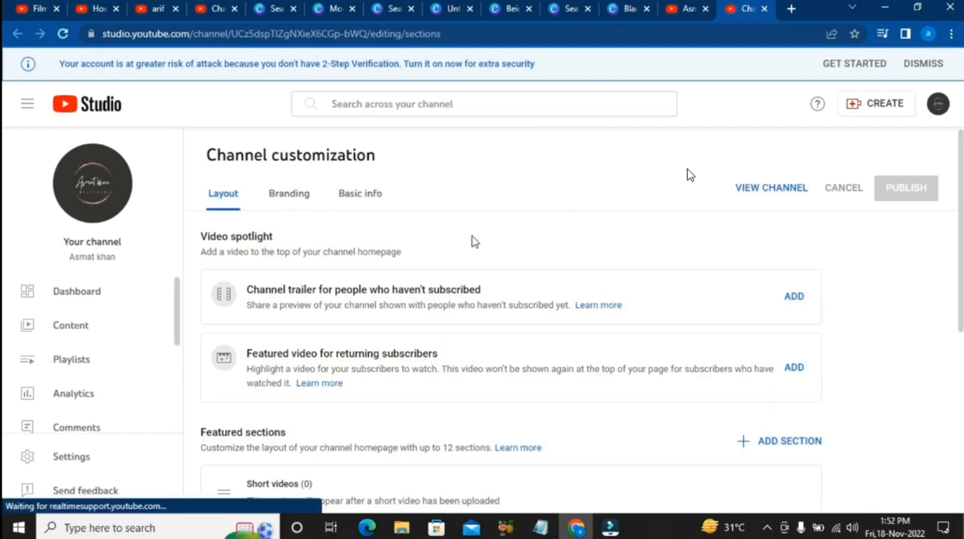
left_click(82, 291)
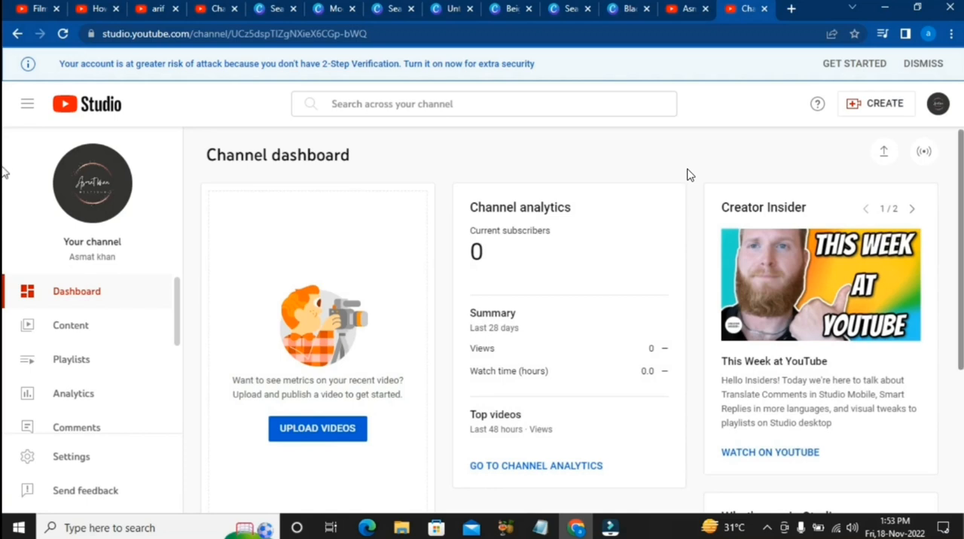
scroll(959, 189, "down", 1)
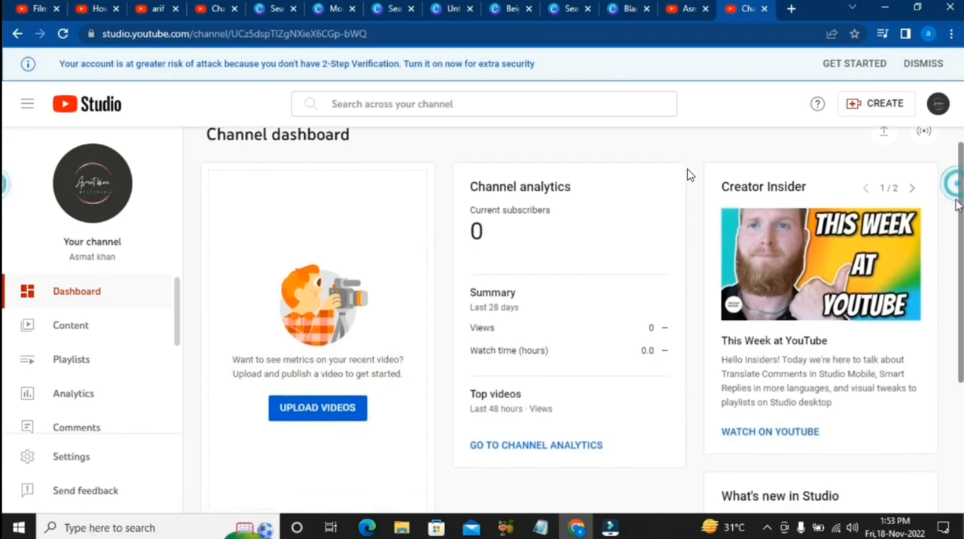
left_click(73, 329)
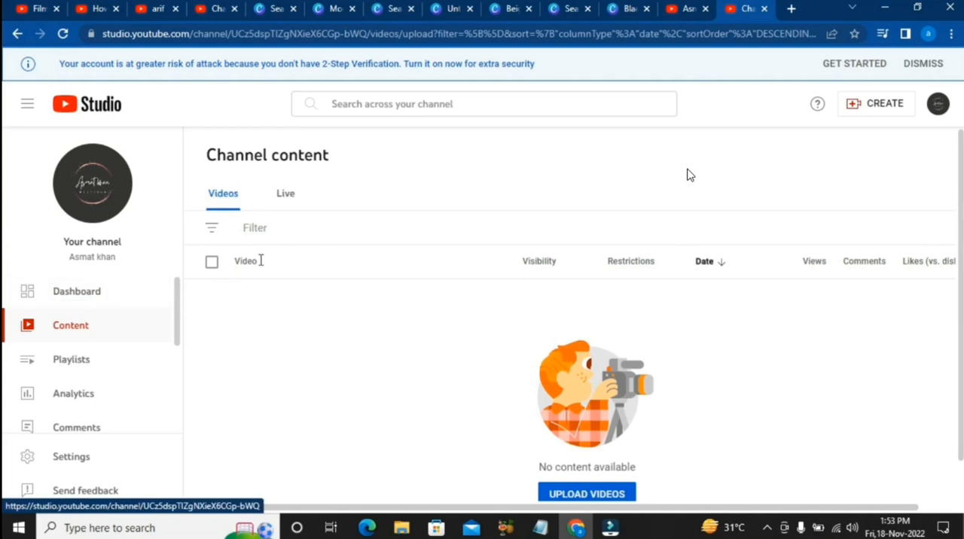
left_click(285, 197)
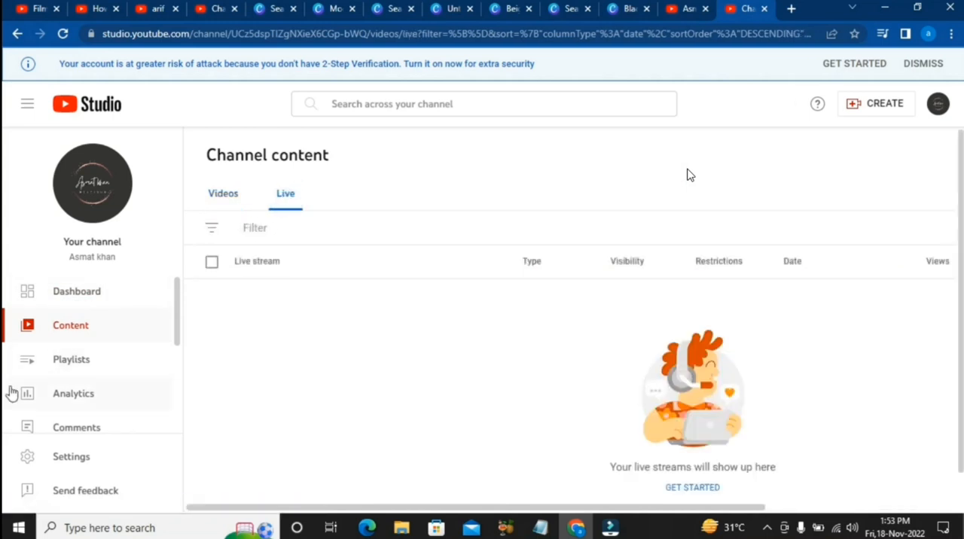
Review the channel's playlists, analytics overview, and comments and mentions in Studio
left_click(101, 358)
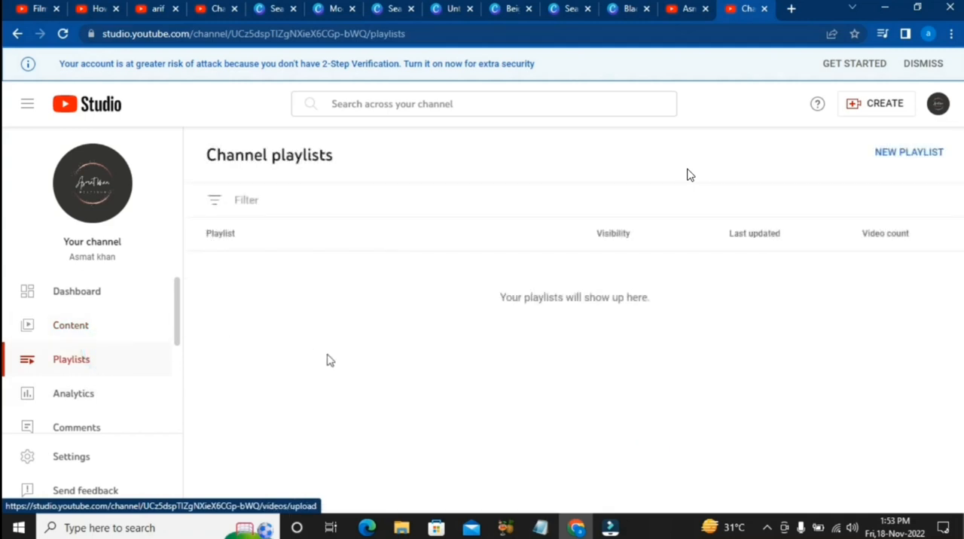
left_click(142, 401)
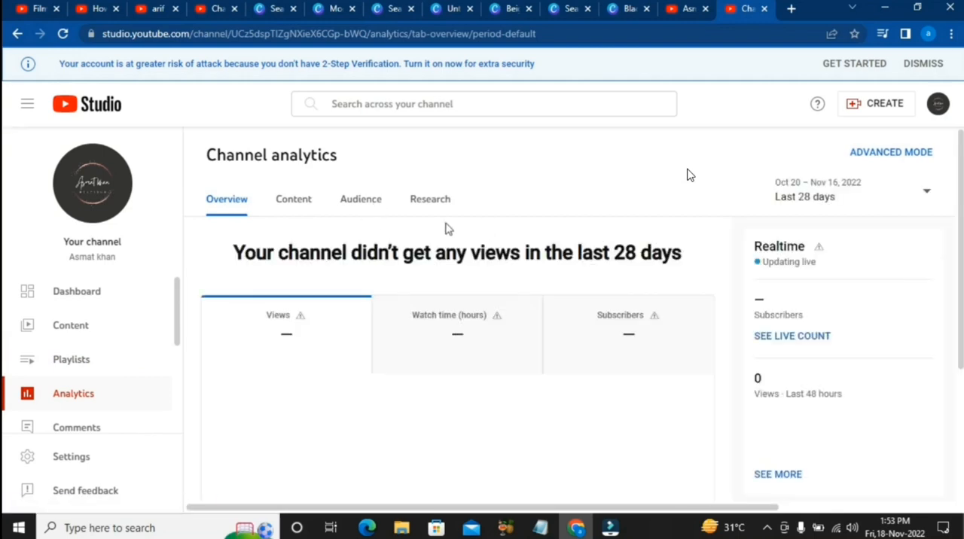
left_click(98, 434)
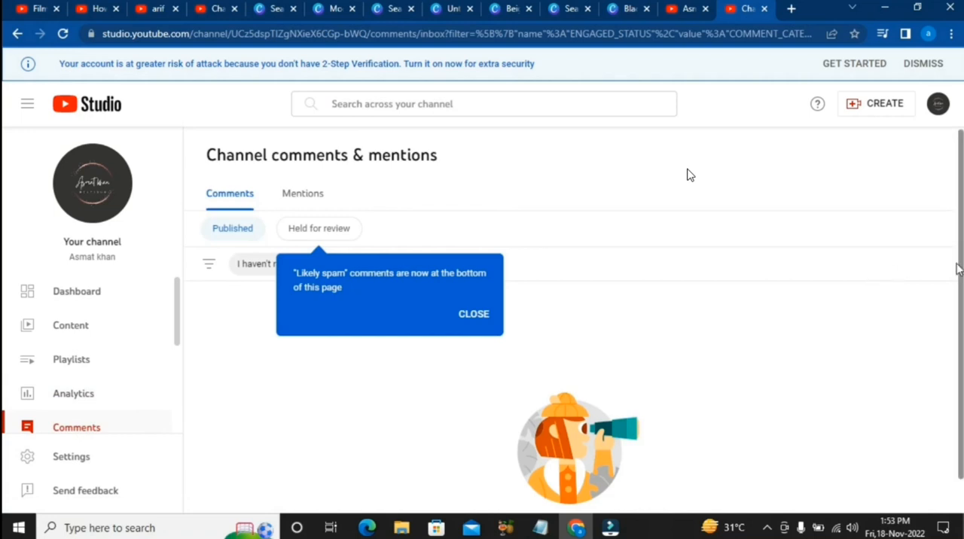
left_click_drag(961, 265, 960, 298)
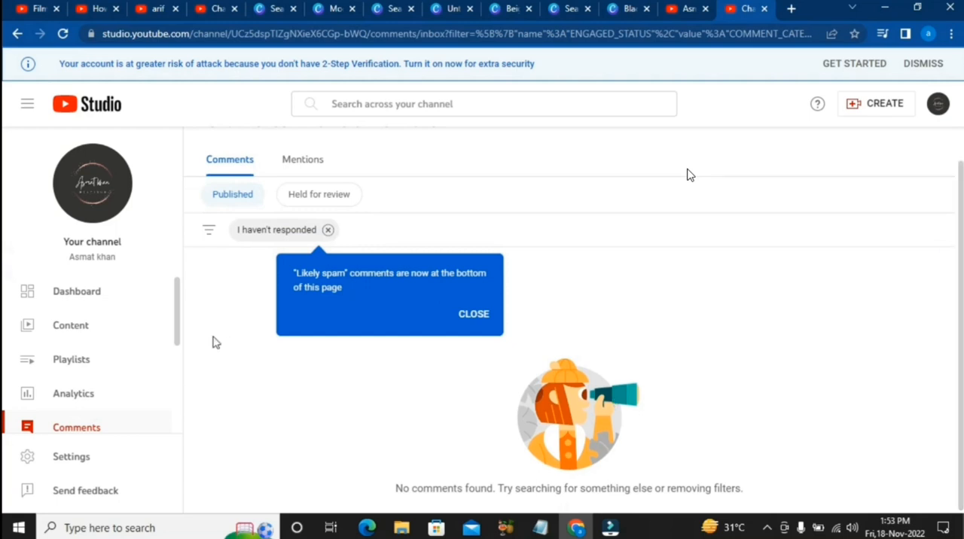
left_click_drag(180, 342, 191, 384)
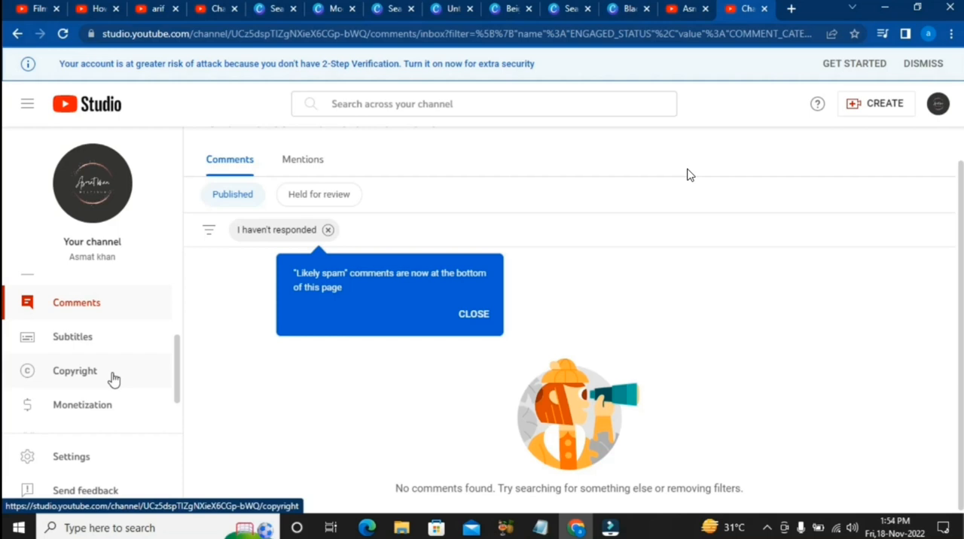
Dismiss the spam comments notice and review the channel monetization requirements and the audio library
left_click(484, 317)
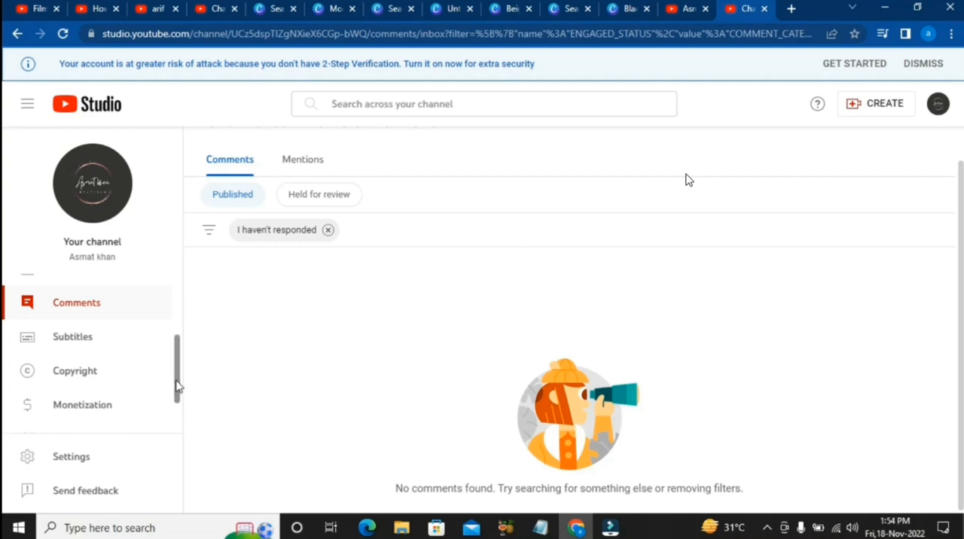
left_click_drag(177, 383, 173, 416)
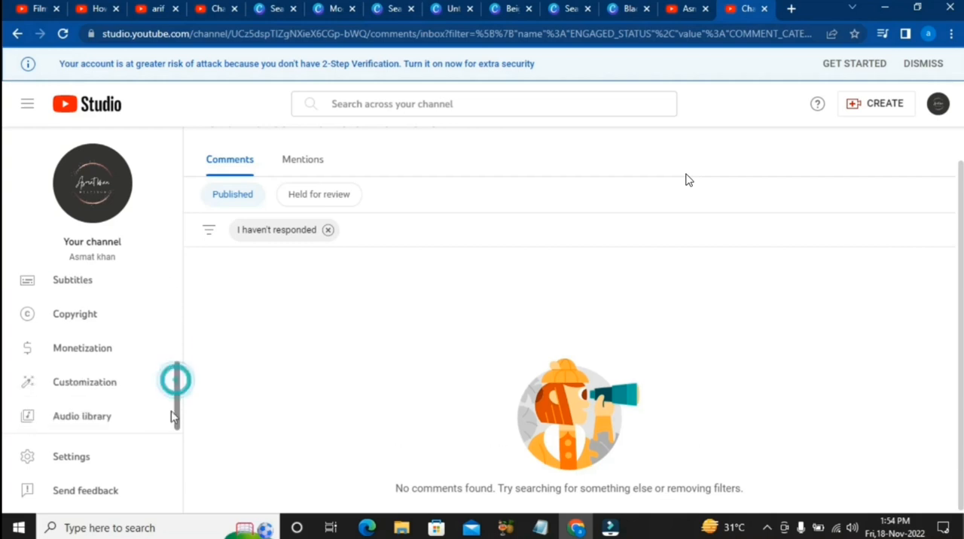
left_click(102, 354)
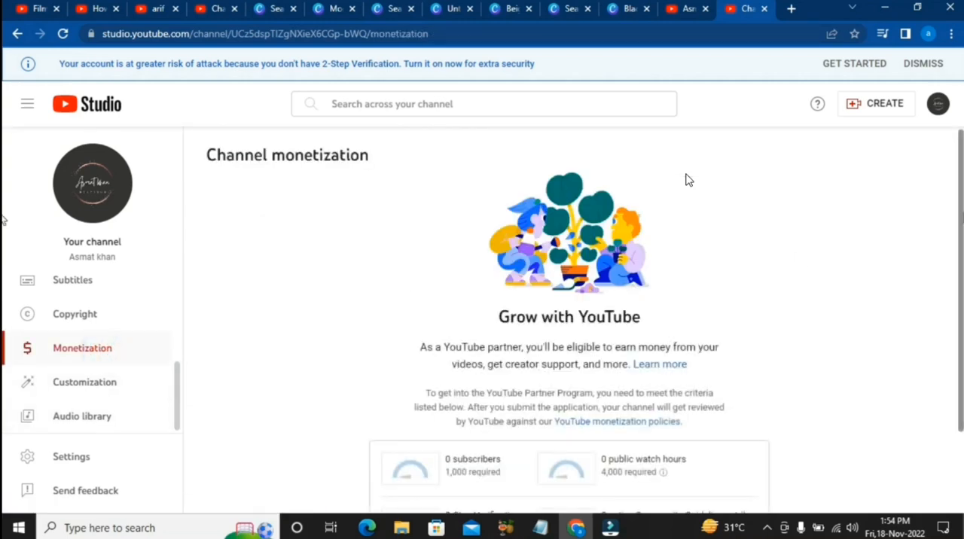
scroll(687, 179, "down", 2)
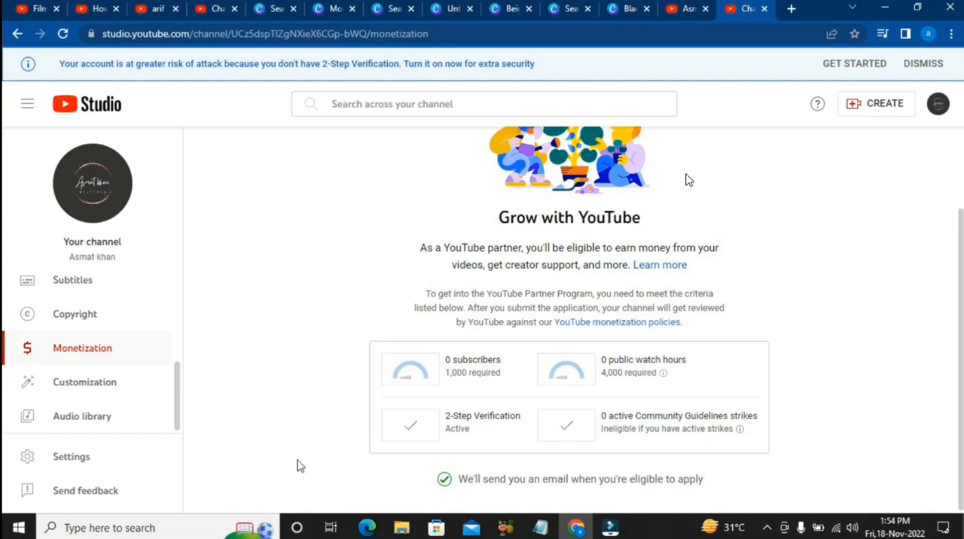
left_click(116, 415)
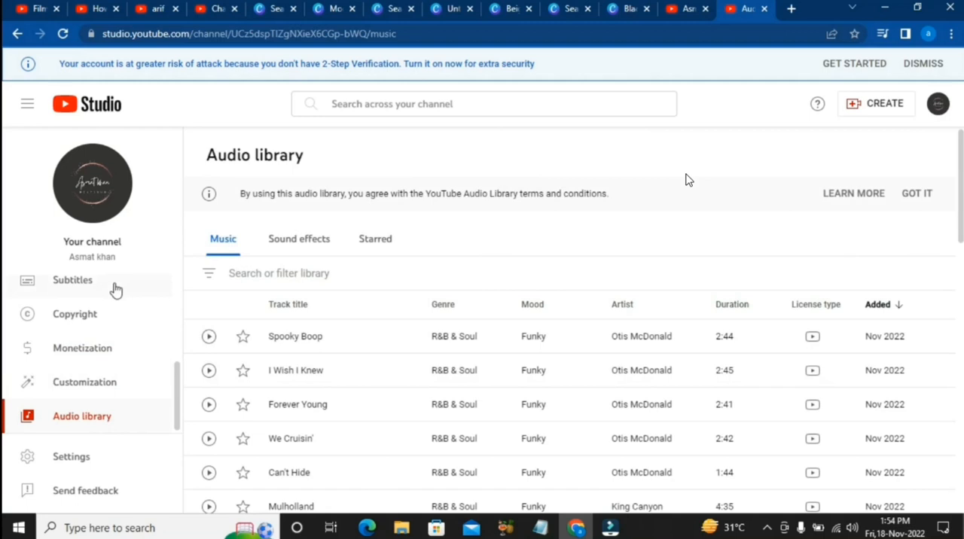
Return to the channel content list and upload the video file 123 from the Videos folder
left_click_drag(177, 373, 194, 243)
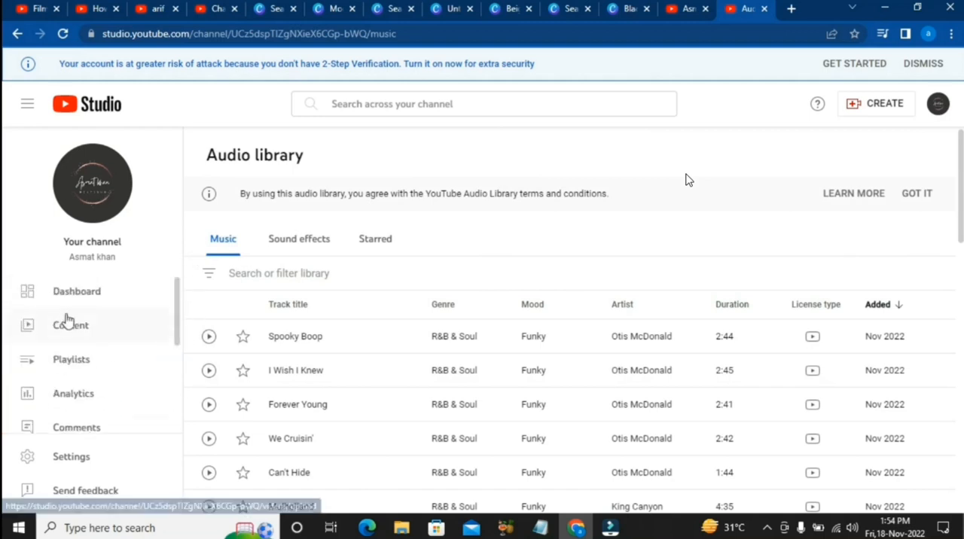
left_click(94, 302)
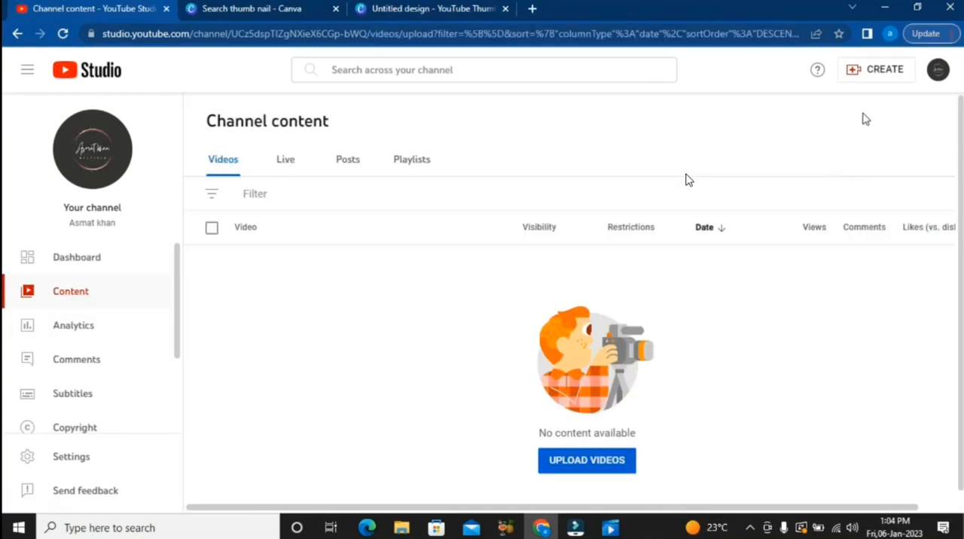
left_click(872, 75)
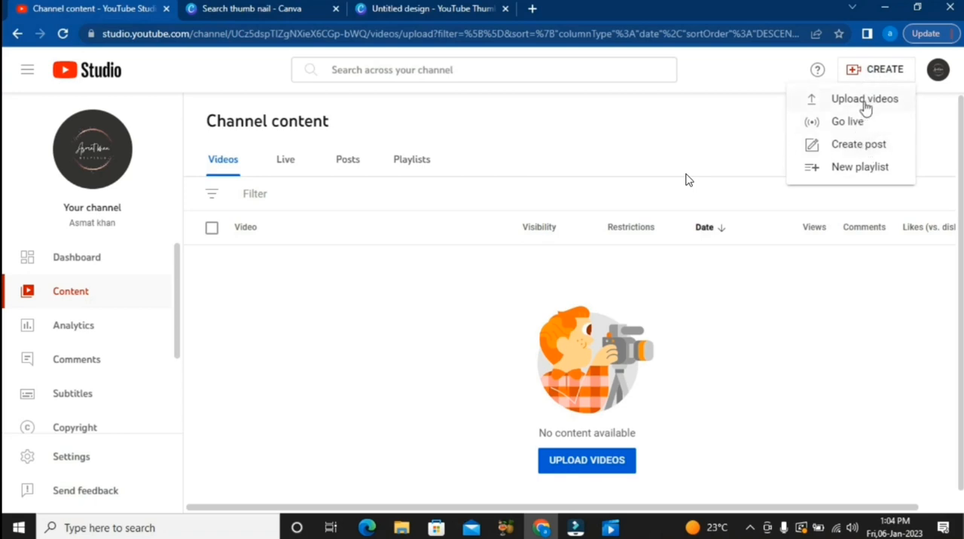
left_click(864, 105)
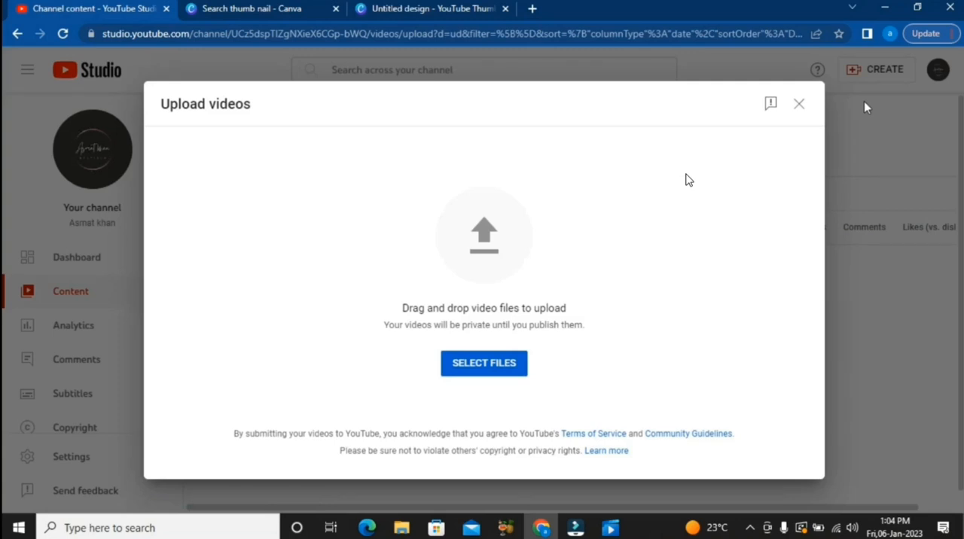
left_click(482, 369)
left_click(489, 369)
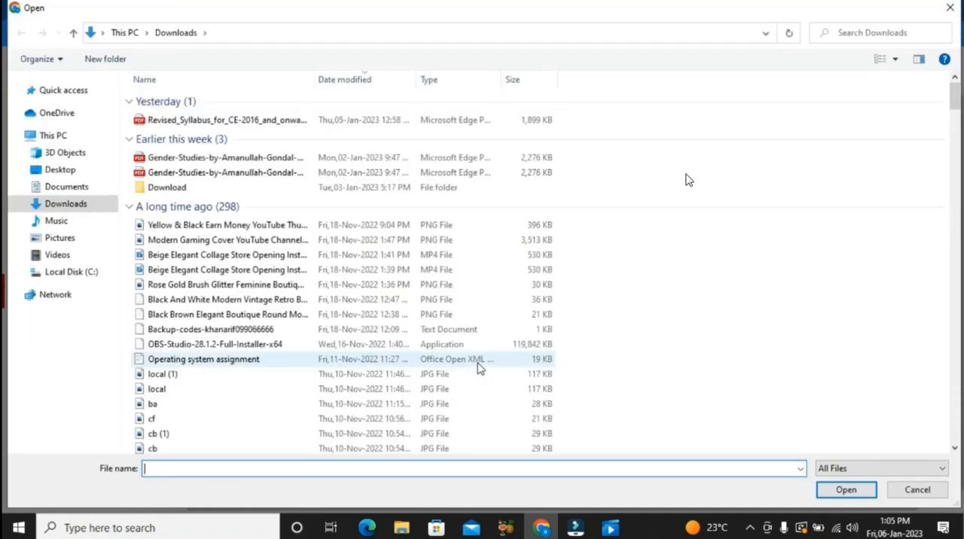
left_click(72, 257)
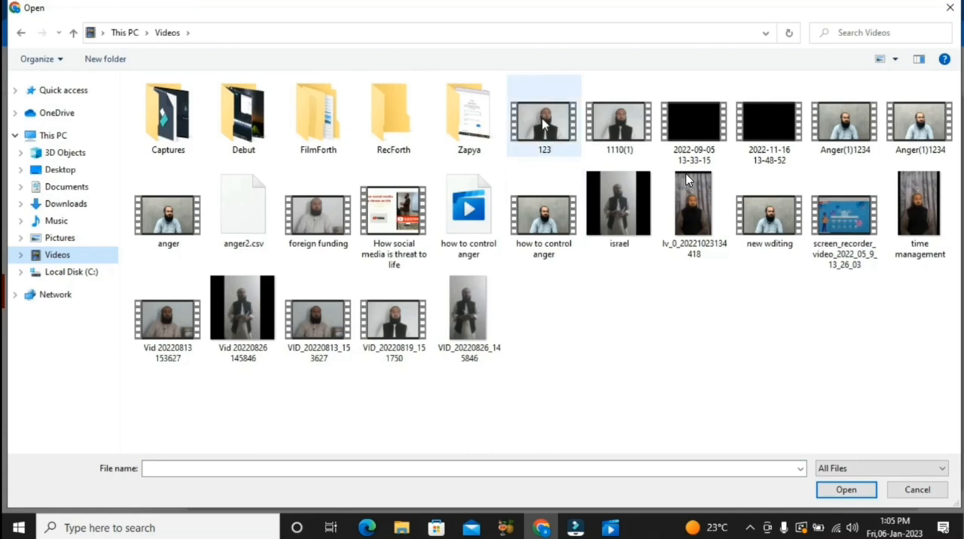
left_click(543, 124)
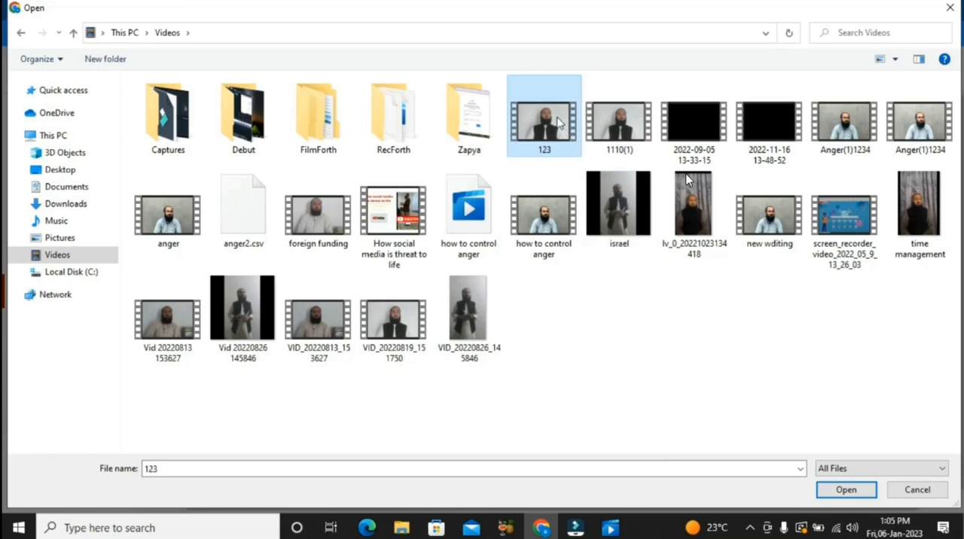
left_click(846, 491)
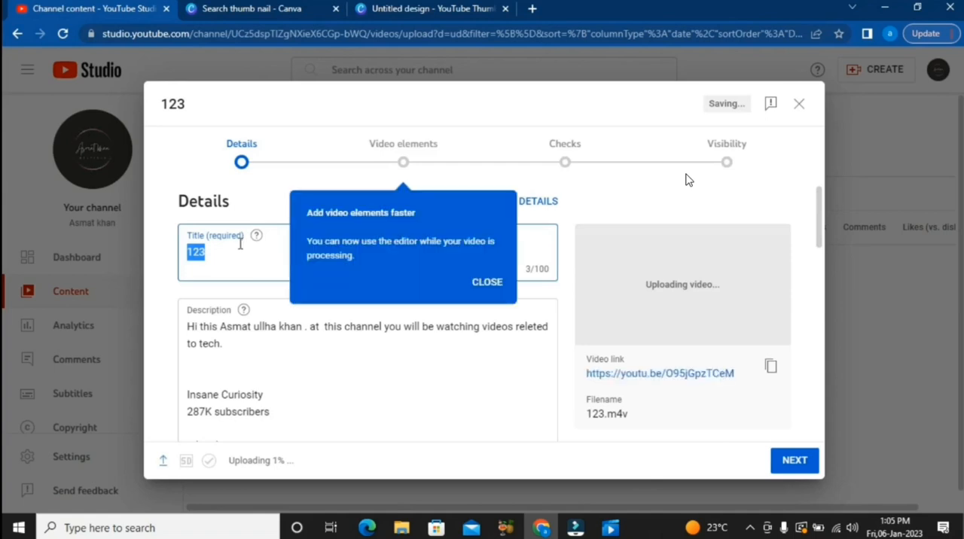
Dismiss the upload tips and set the video title to "How to create youtube channal. Youtubechannal bananya ka tarakha."
left_click(487, 282)
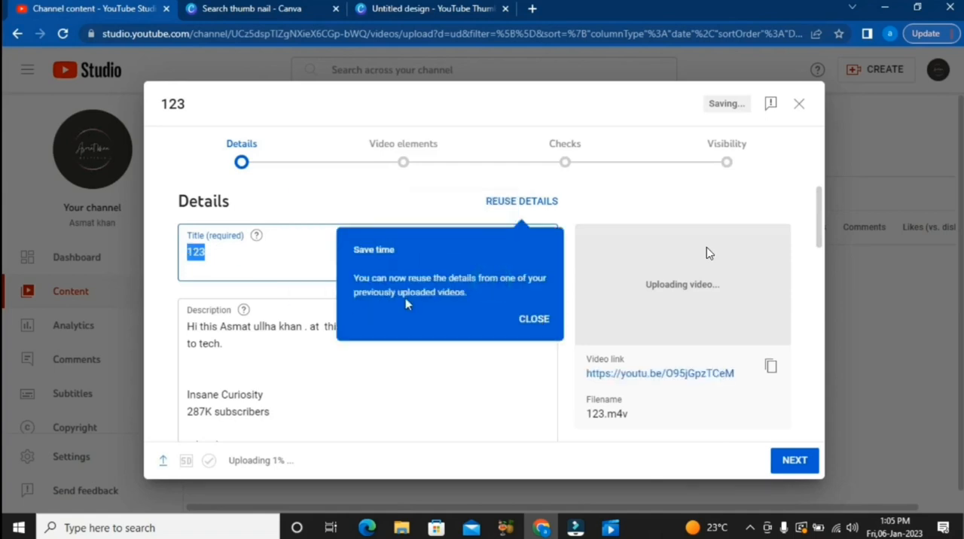
left_click(533, 322)
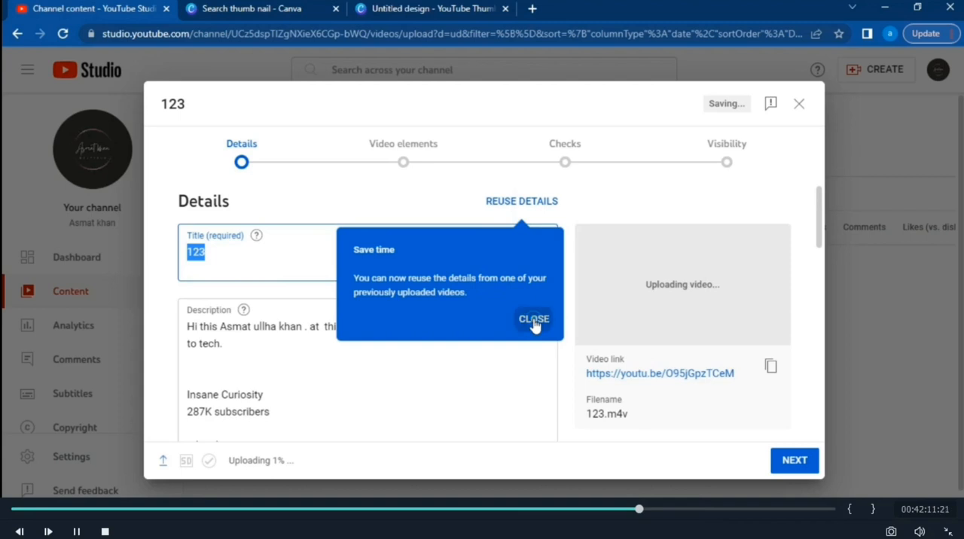
left_click(281, 260)
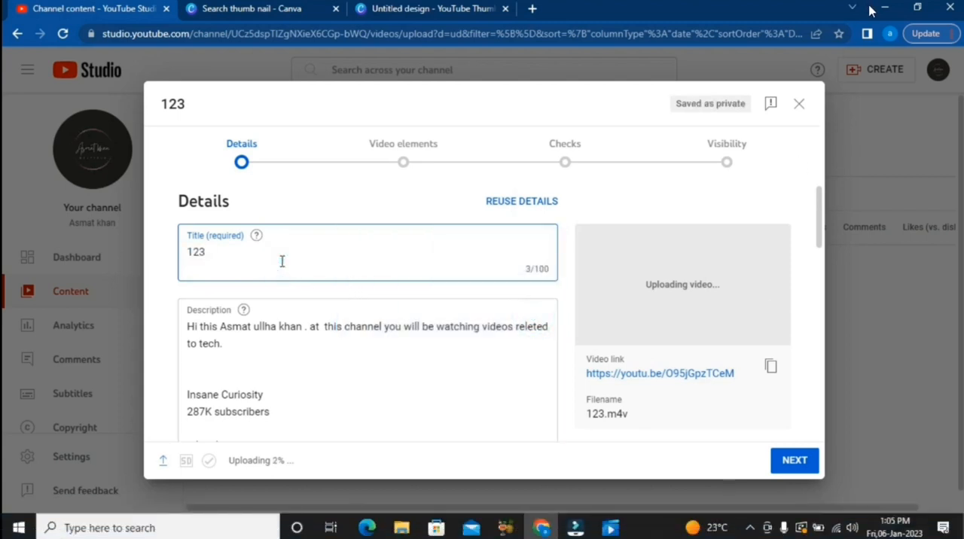
key("BackSpace")
key("BackSpace")
key("BackSpace")
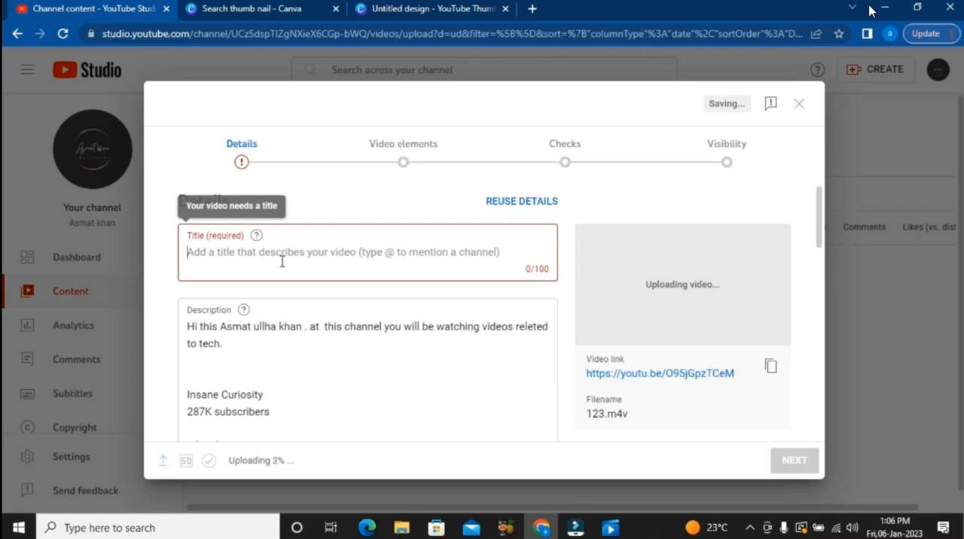
type("H")
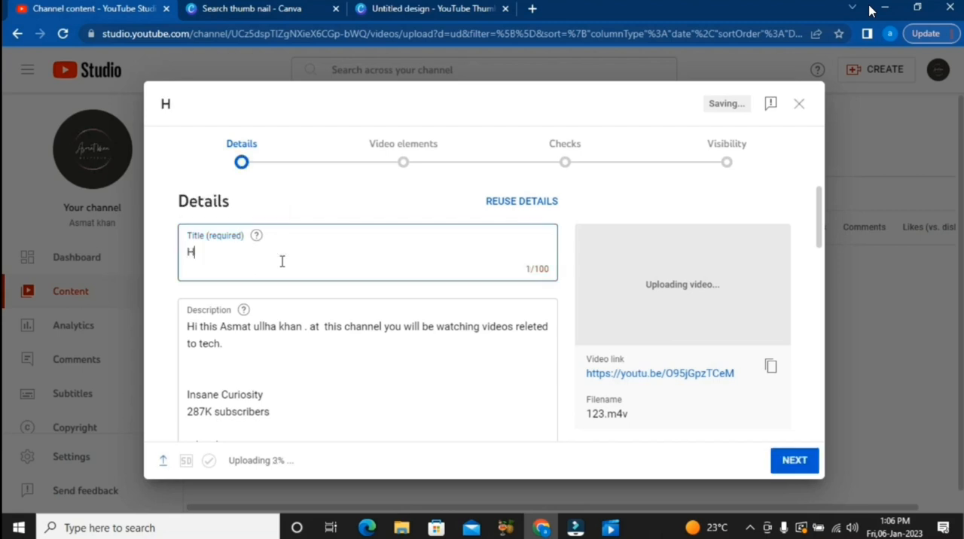
type("ow to create youtube channal")
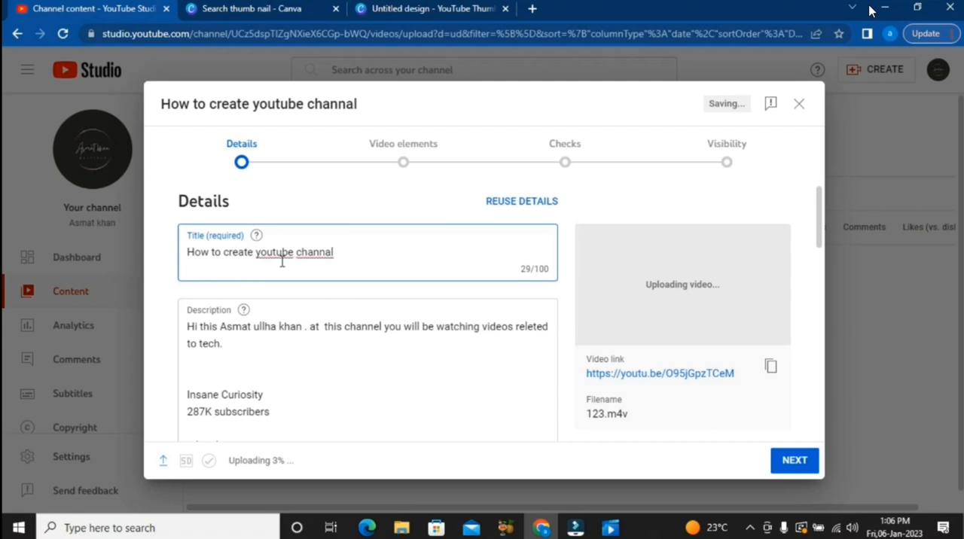
type(". You")
type("tube")
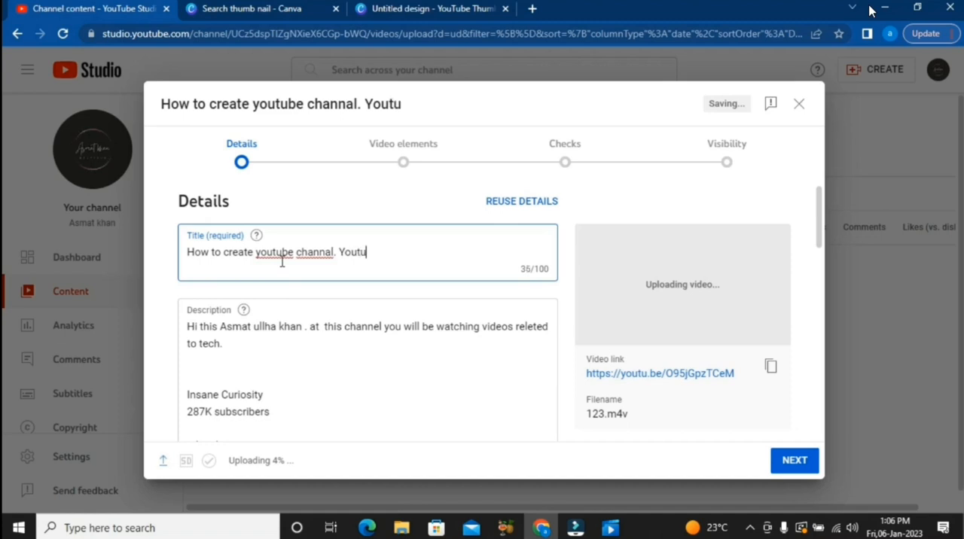
type("channal n")
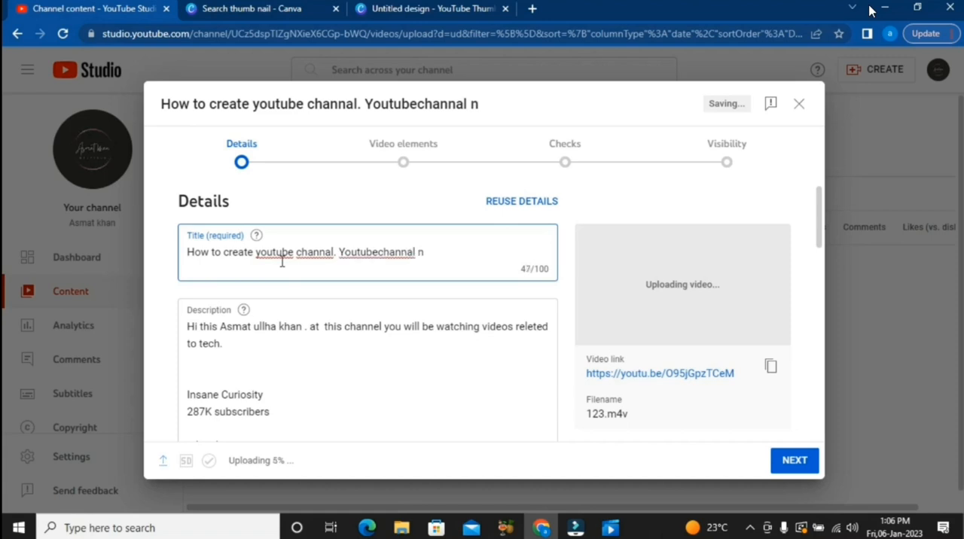
key("BackSpace")
type("banan")
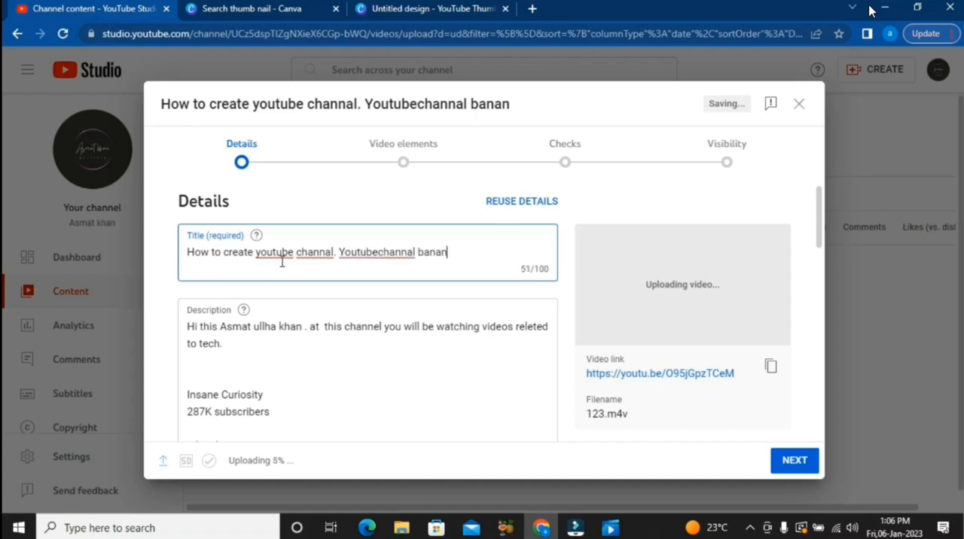
type("ya ka ")
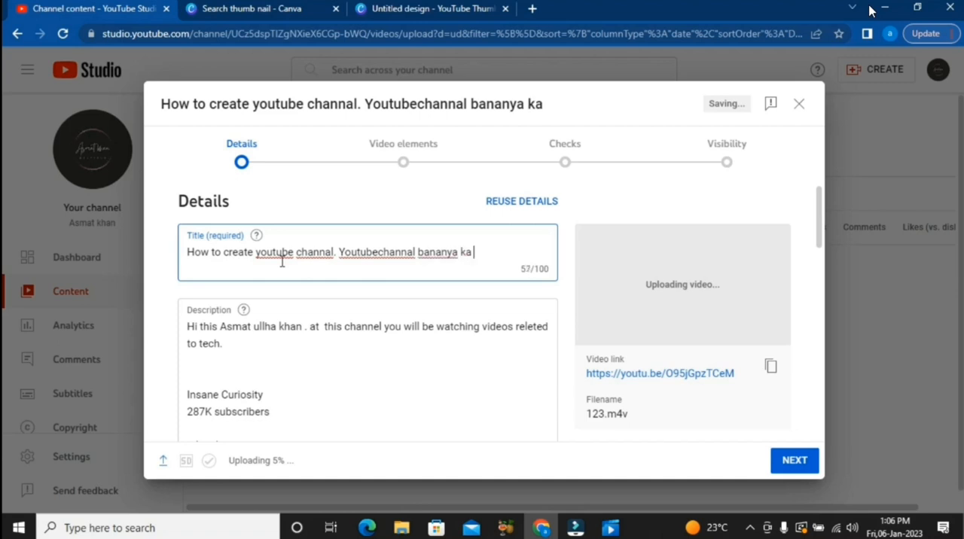
type("tarakha")
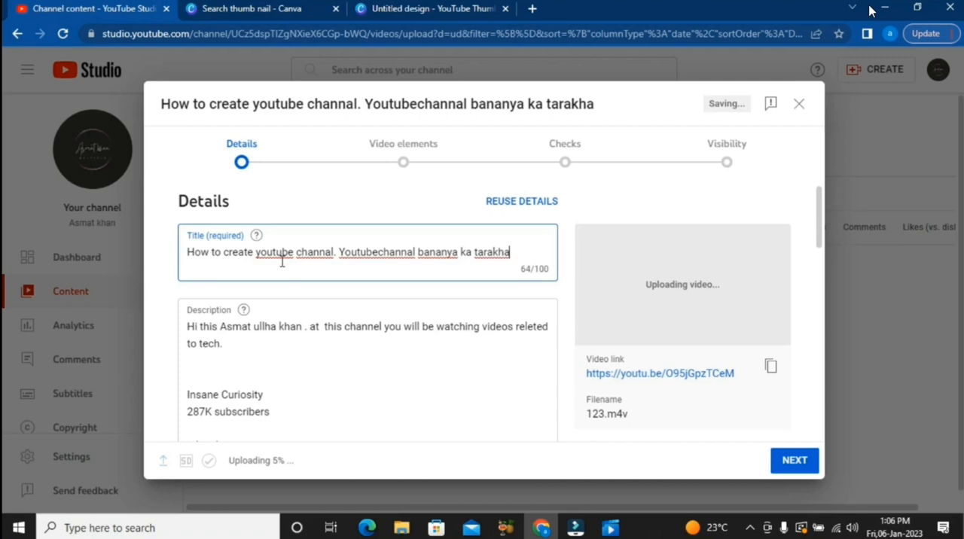
type(".")
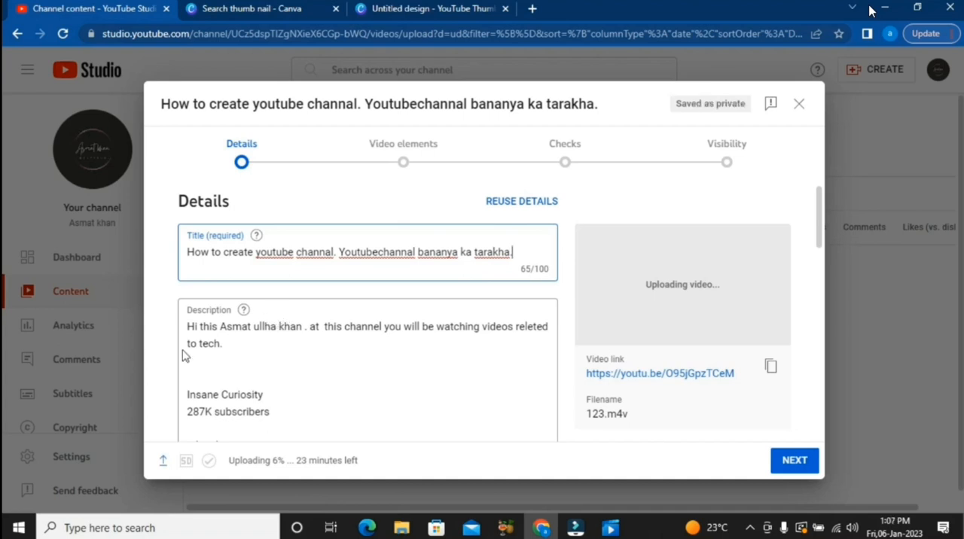
Add "In this video yoy will learn how to create youtube channal." above the existing description text, separated by blank lines
left_click(225, 344)
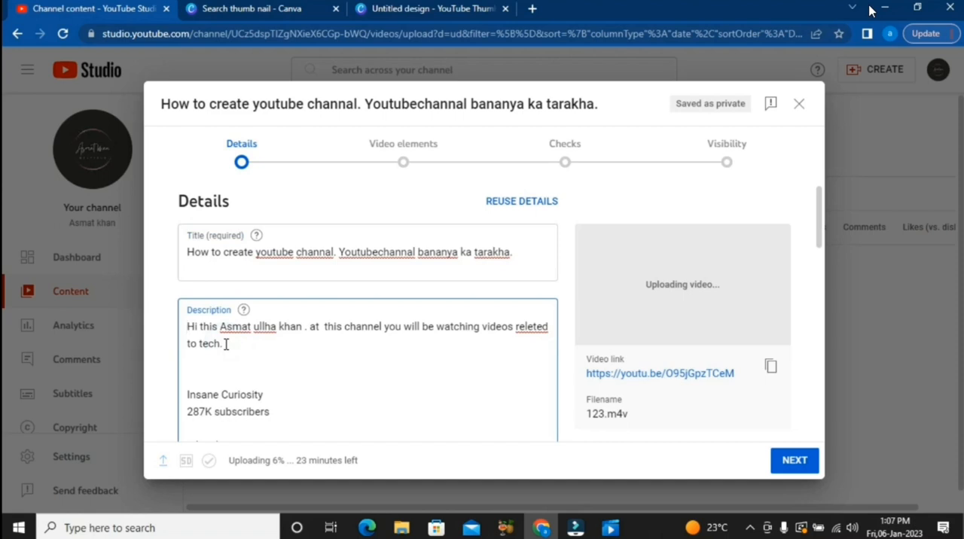
key("Return")
key("Return")
key("Return")
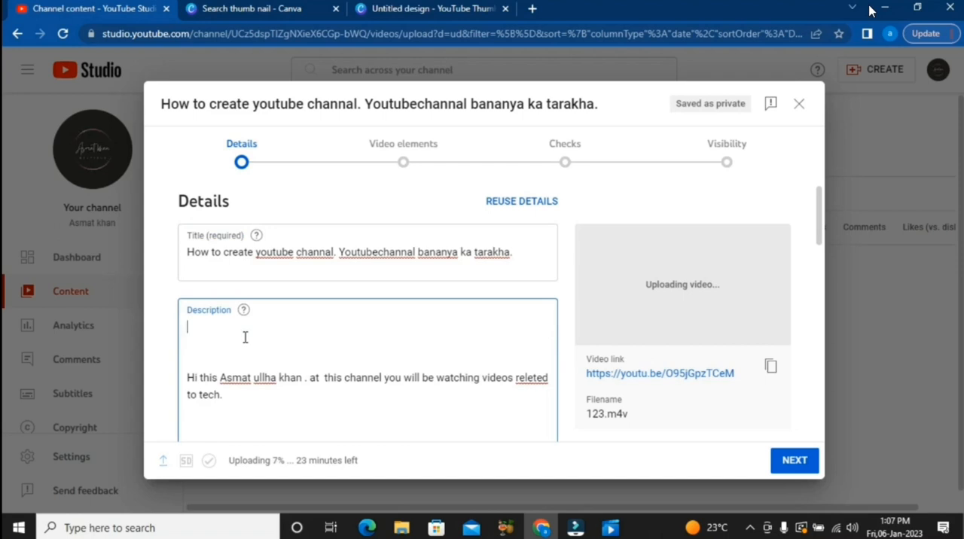
type("I")
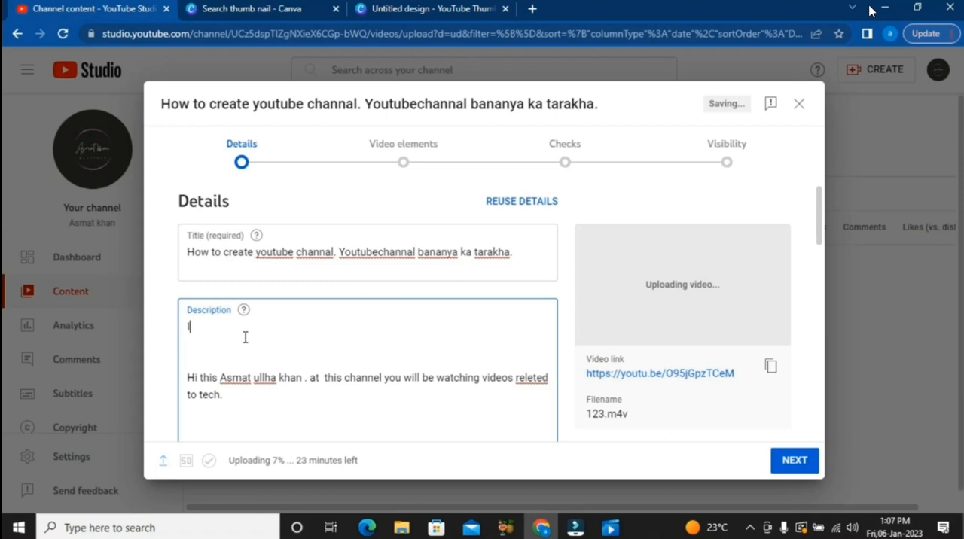
type("n this video yoy will learn how")
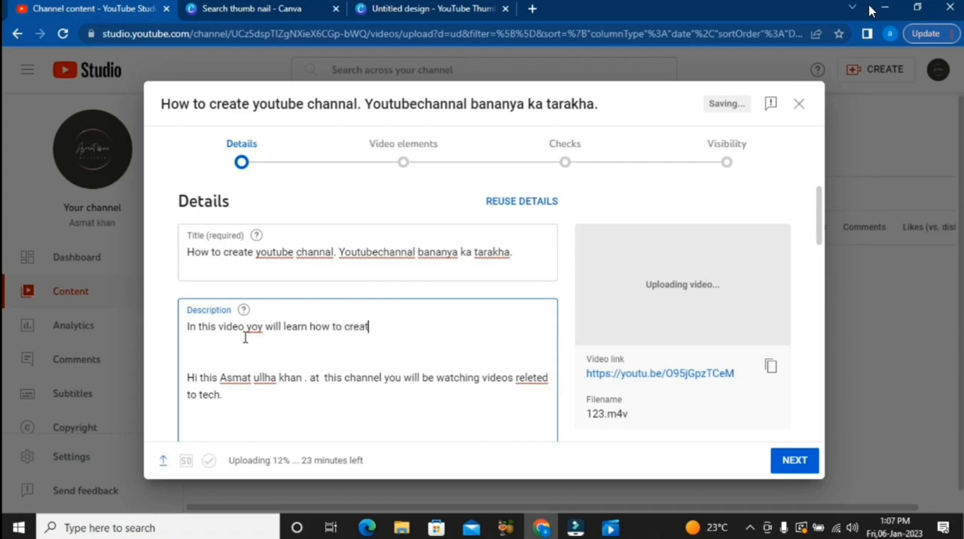
type("to create youtube ")
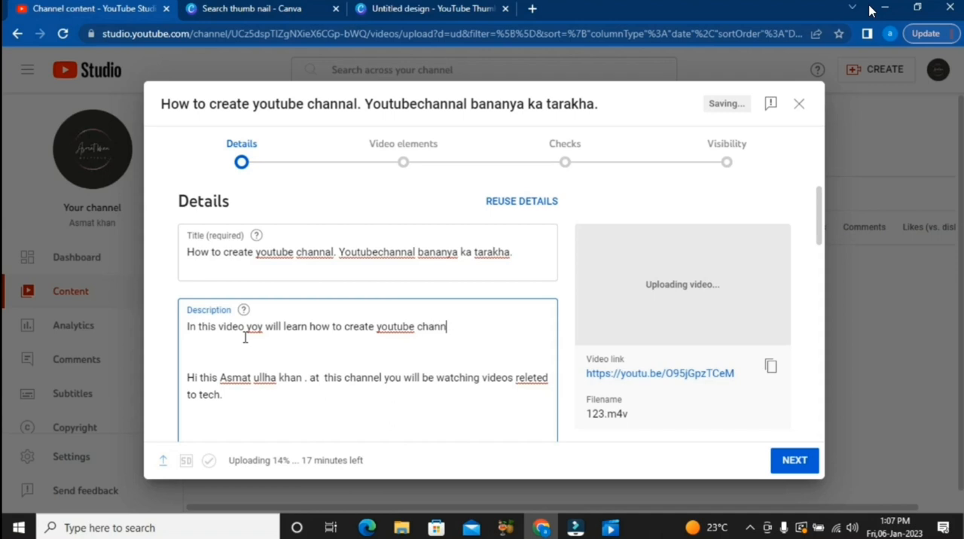
type("channal.")
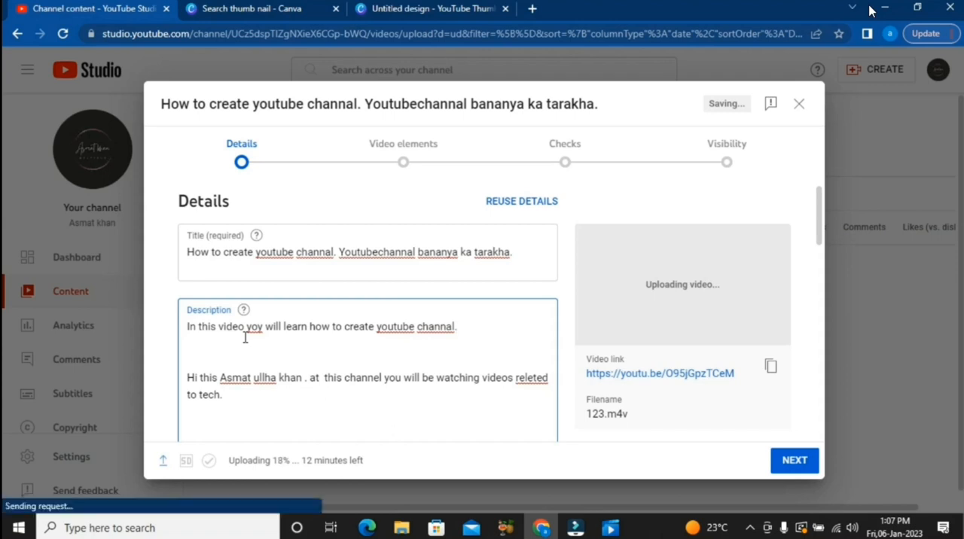
scroll(820, 276, "down", 2)
scroll(820, 277, "down", 4)
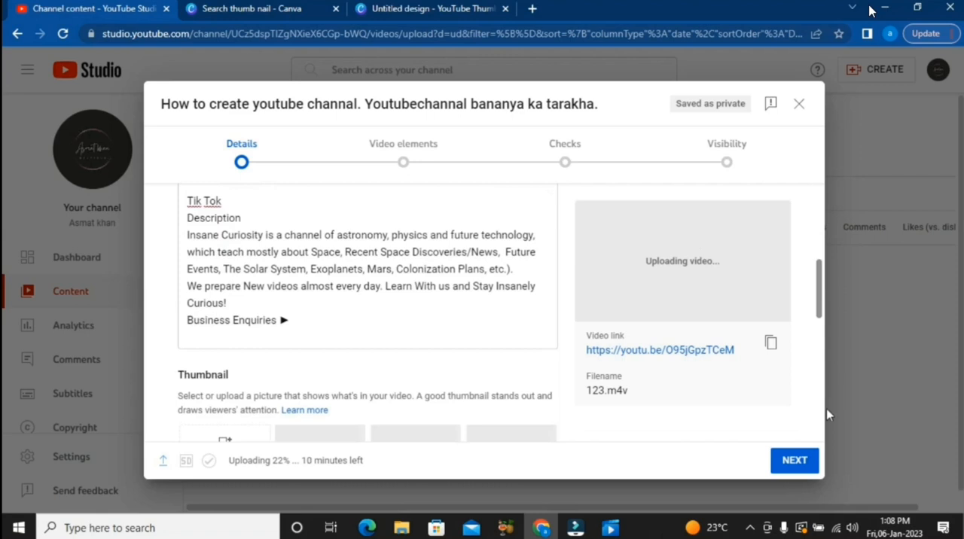
scroll(826, 411, "down", 5)
left_click_drag(826, 416, 813, 339)
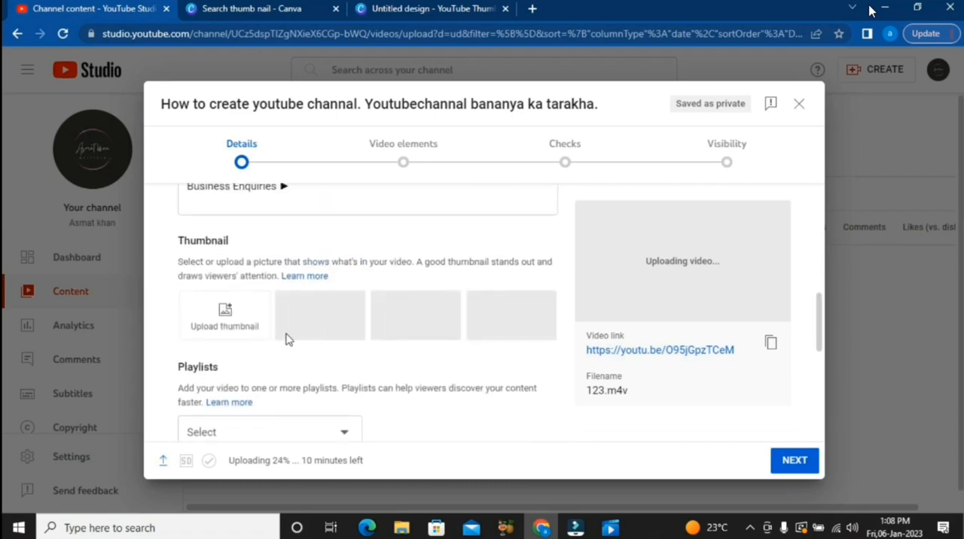
left_click(215, 325)
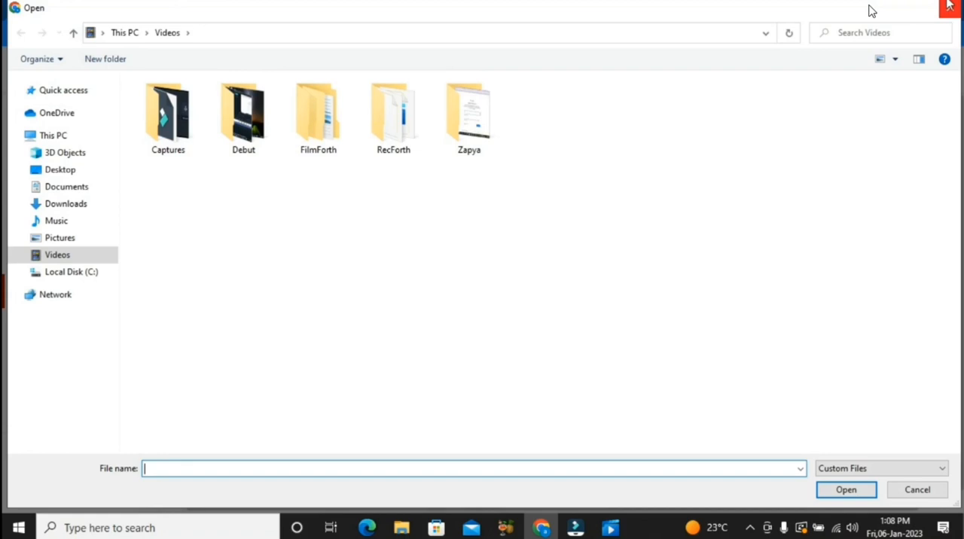
left_click(919, 490)
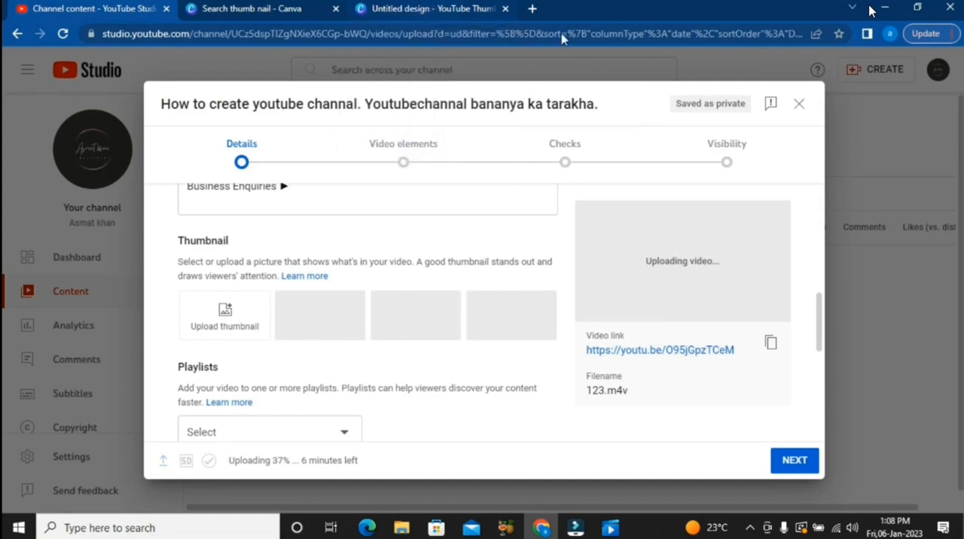
Switch to the Canva YouTube thumbnail design and delete the "$500" text from the black box
left_click(412, 9)
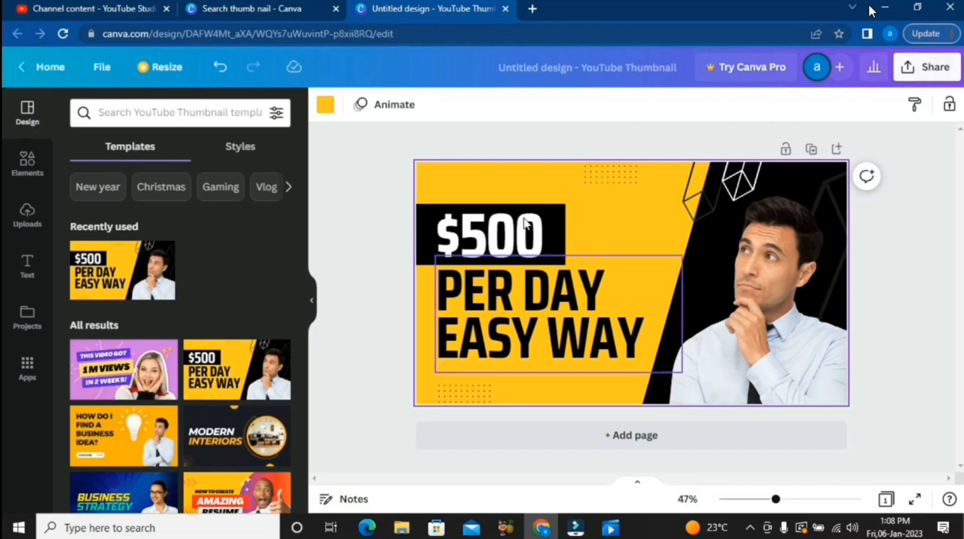
left_click(239, 9)
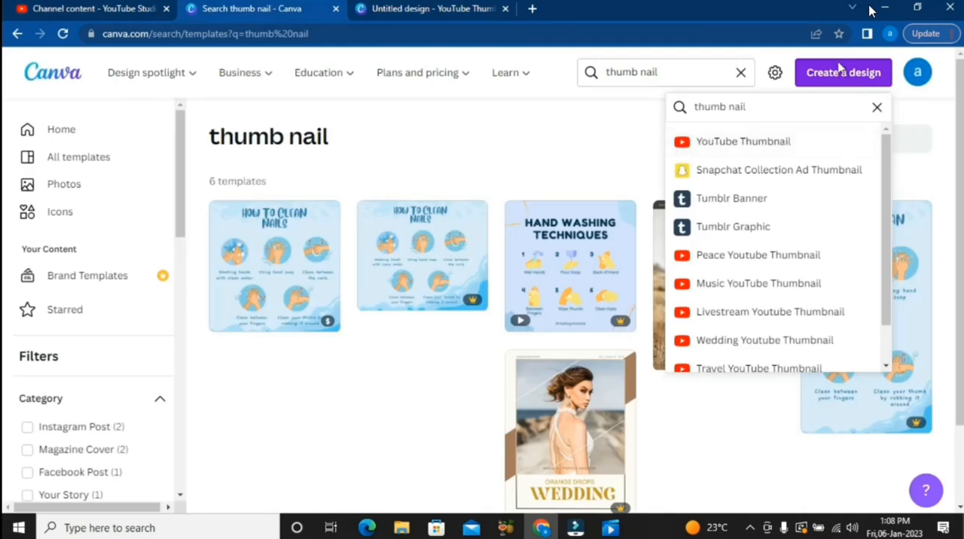
left_click(419, 6)
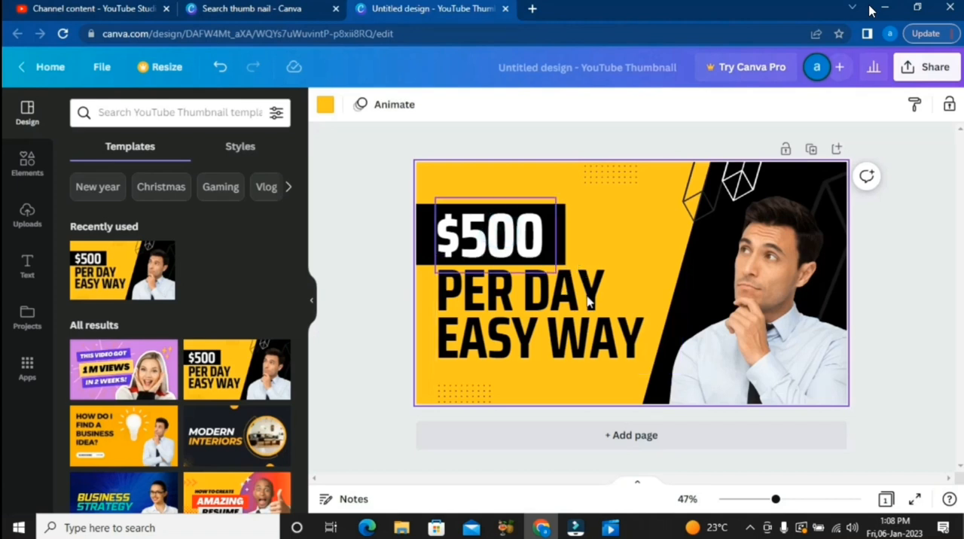
left_click(518, 244)
key("Delete")
left_click(518, 241)
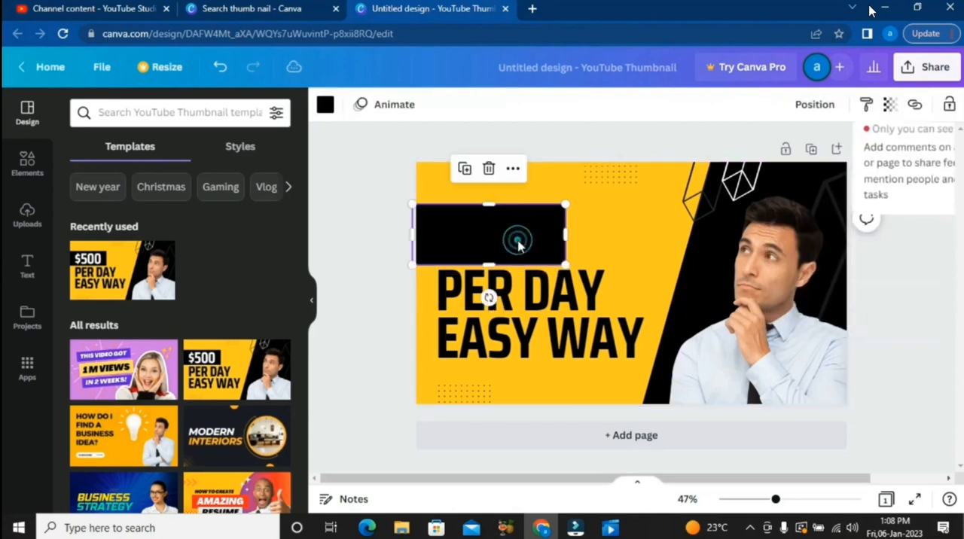
Clear the "PER DAY EASY WAY" text and shrink its text box to a font size of about 109
double_click(568, 305)
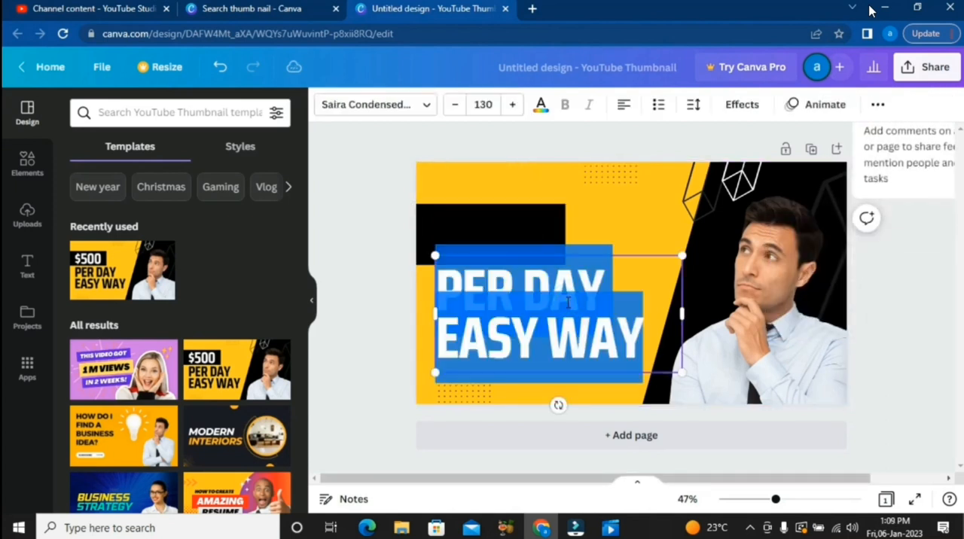
key("BackSpace")
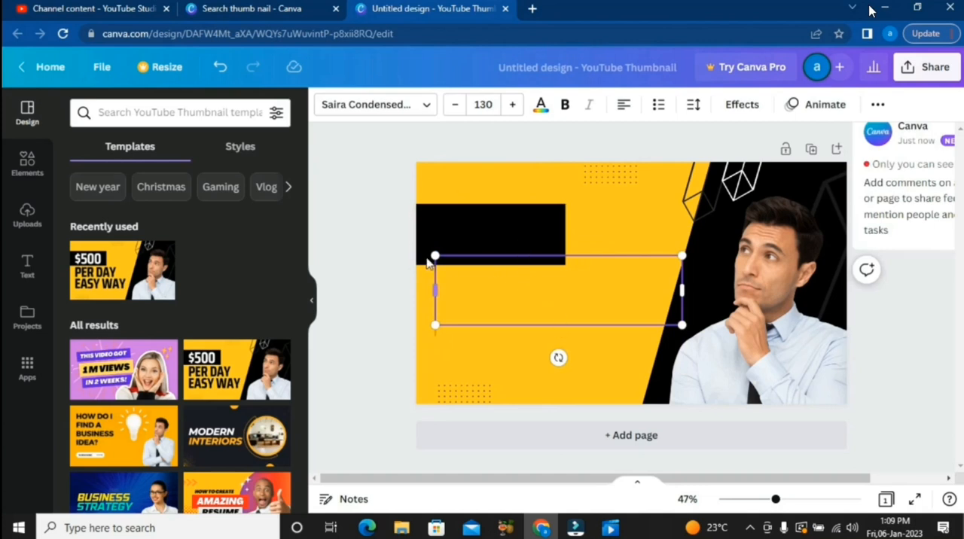
left_click_drag(434, 255, 474, 260)
left_click(528, 291)
left_click(511, 294)
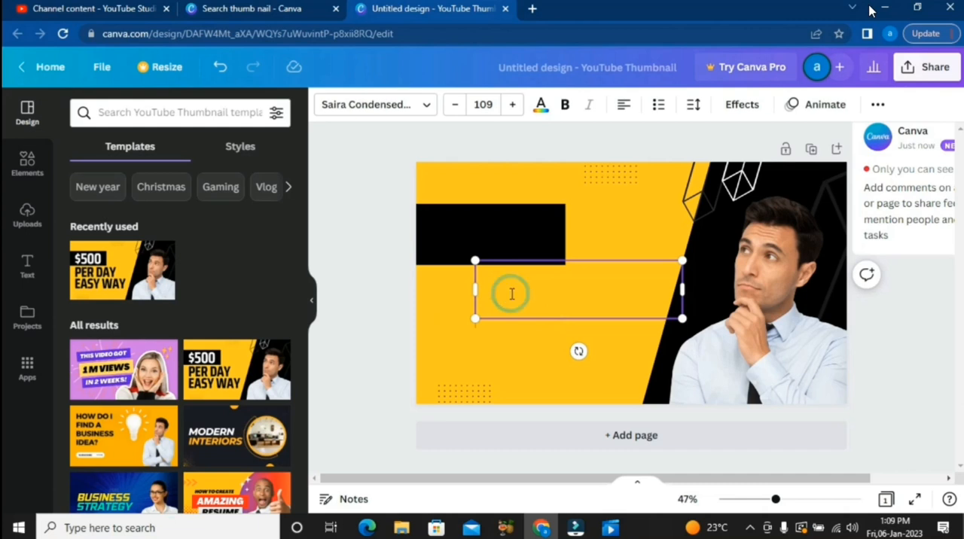
Enter "HOW TO CREATE YOUTUBE CHANNAL" as the thumbnail's headline in the emptied text box
type("HOW TO")
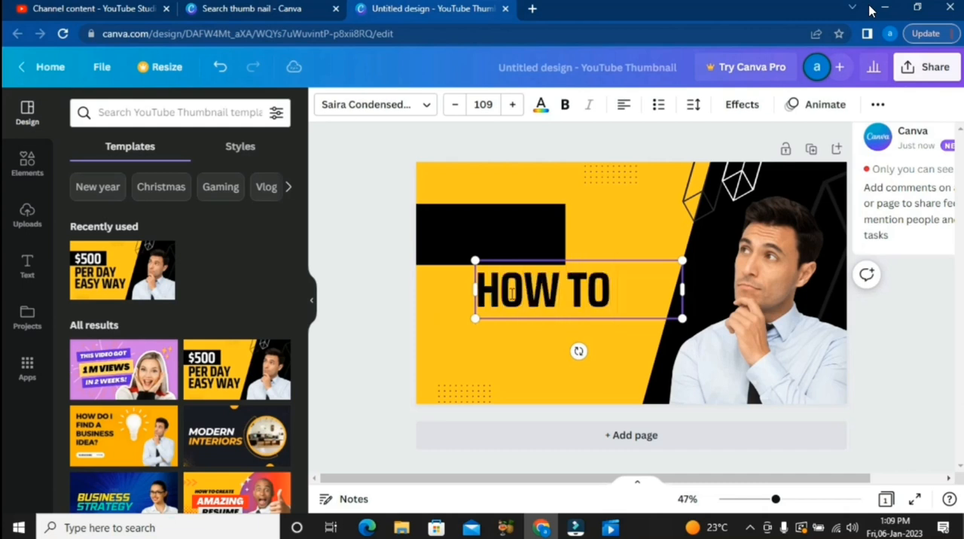
type(" CREATE")
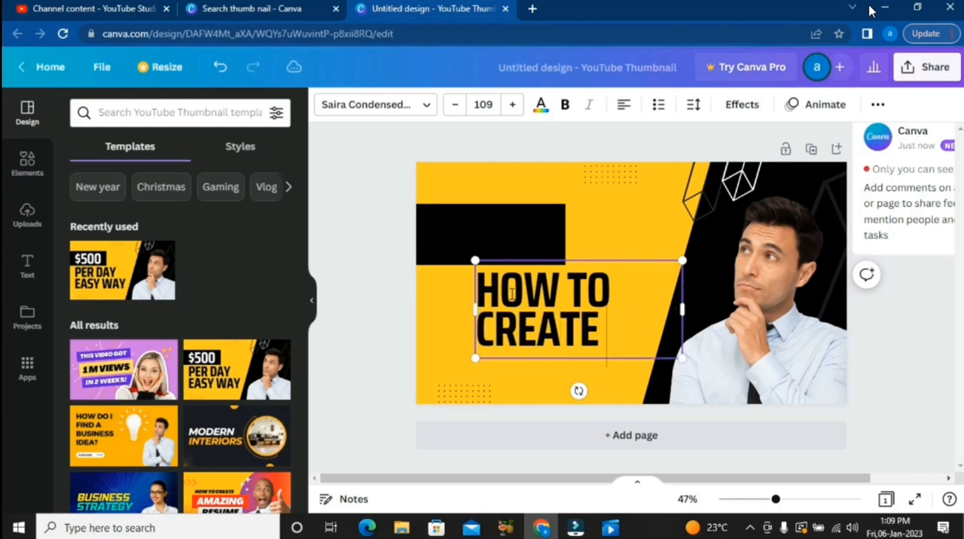
type(" YOU")
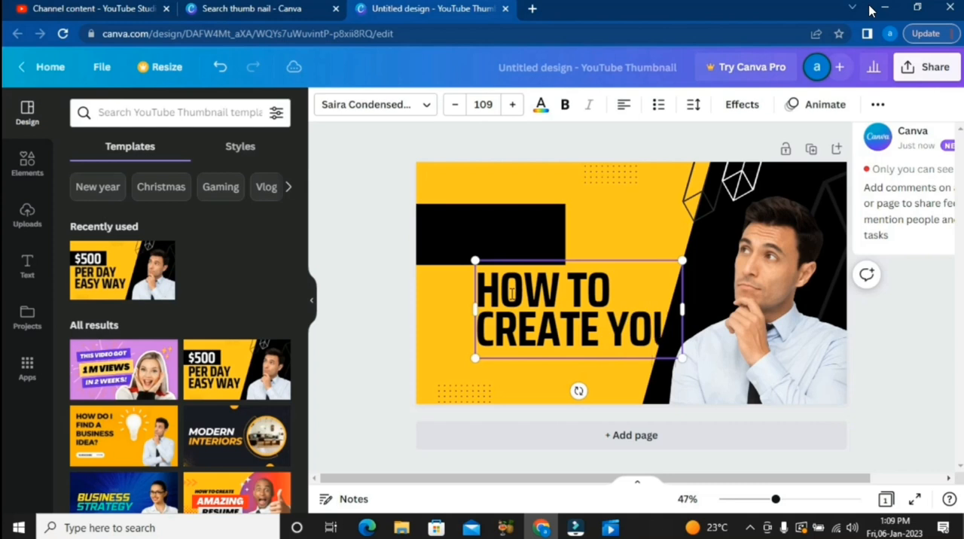
type("T")
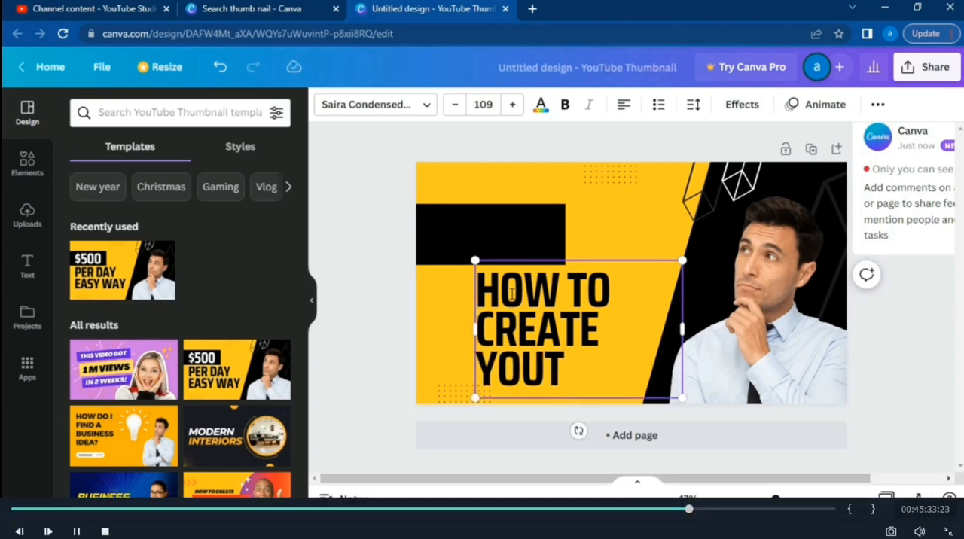
type("UBE C")
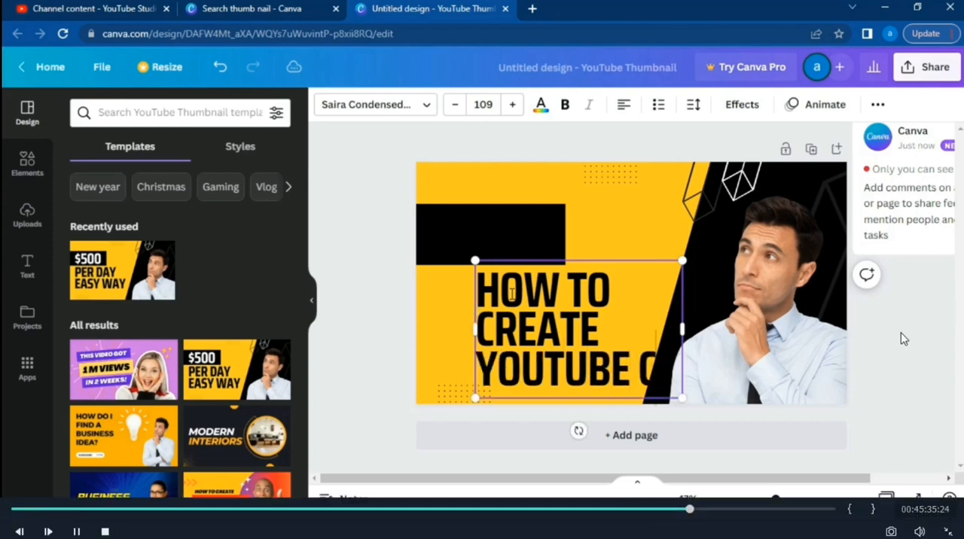
type("HANNA")
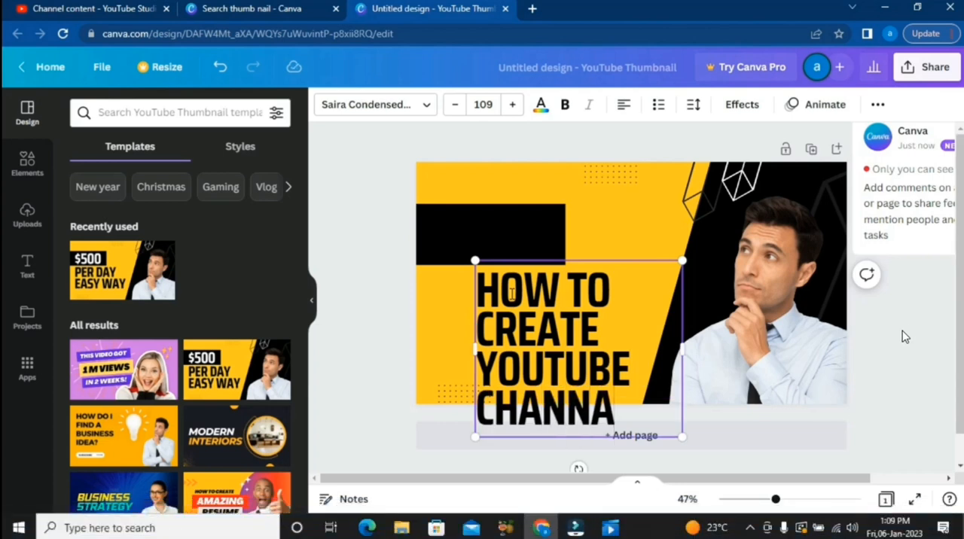
type("L")
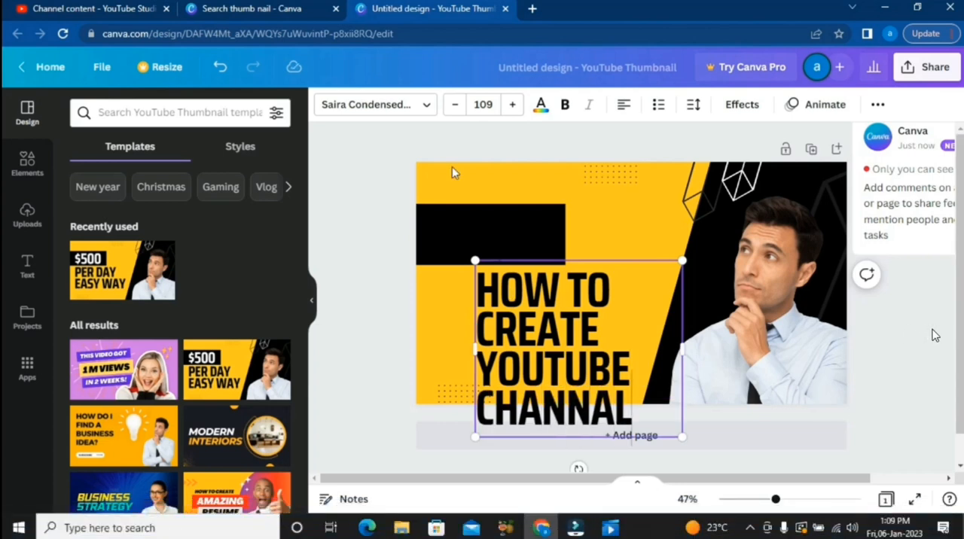
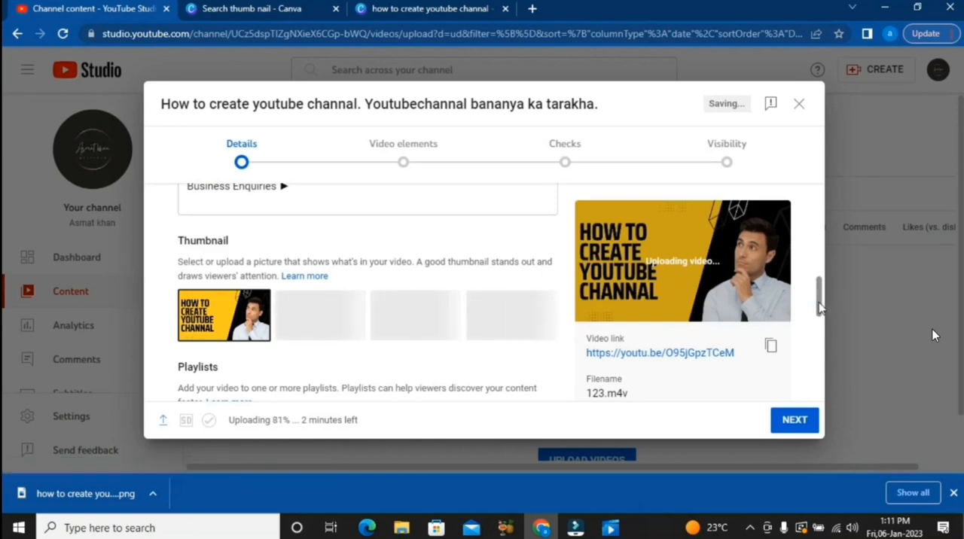
Create a public playlist titled "Youtube channel" and assign the uploaded video to it
left_click_drag(818, 300, 823, 322)
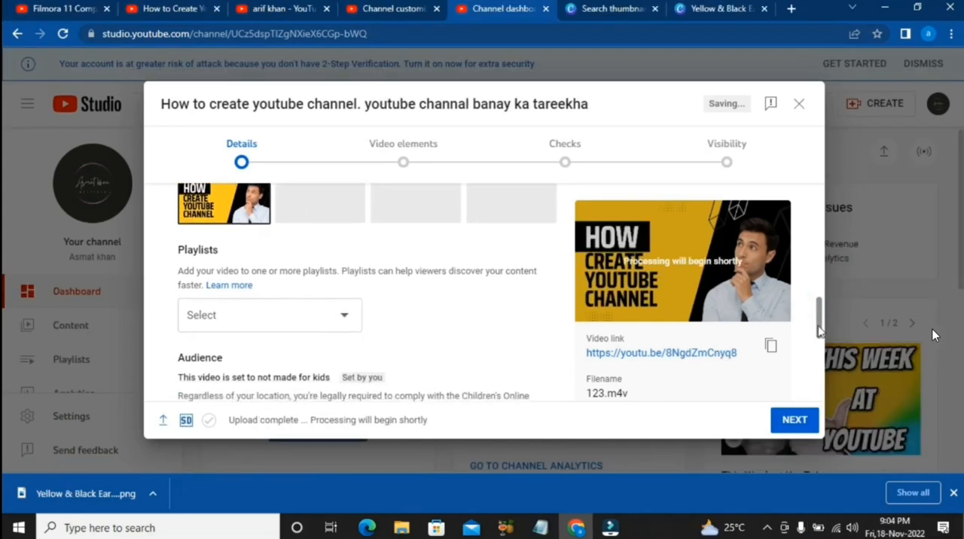
left_click_drag(819, 316, 819, 325)
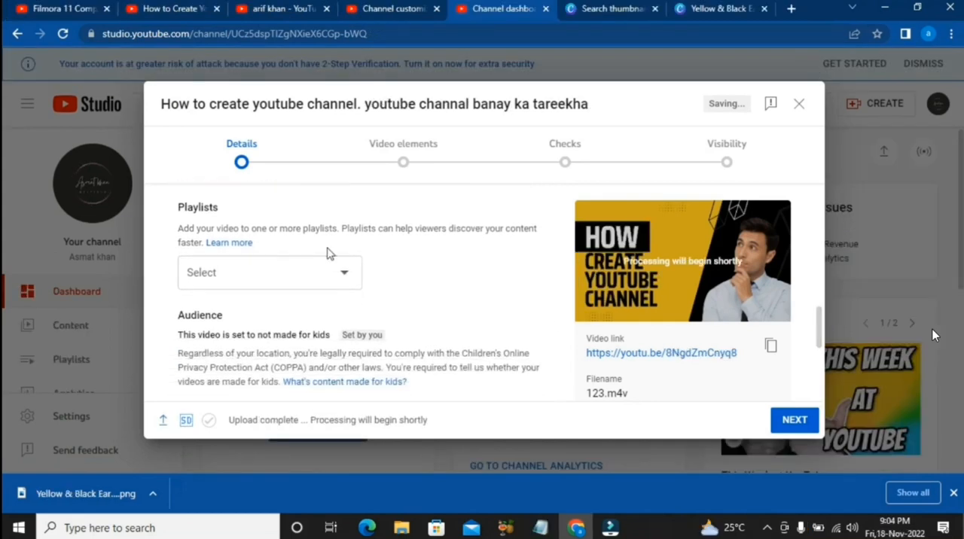
left_click(343, 274)
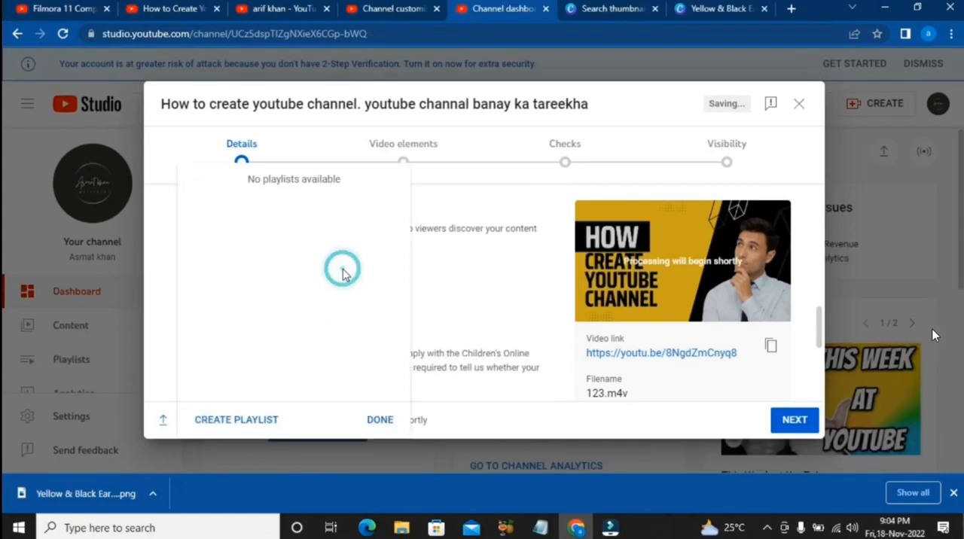
left_click(310, 271)
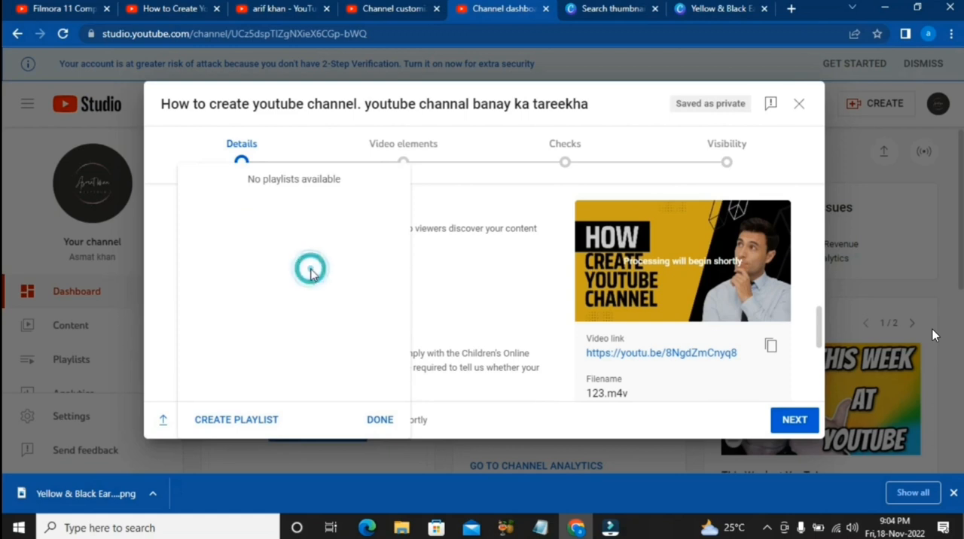
left_click(284, 197)
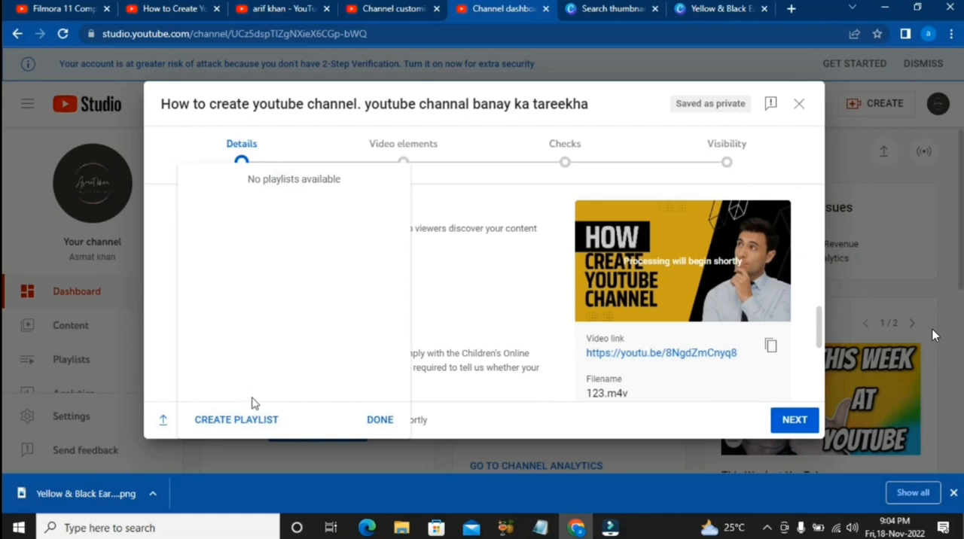
left_click(249, 427)
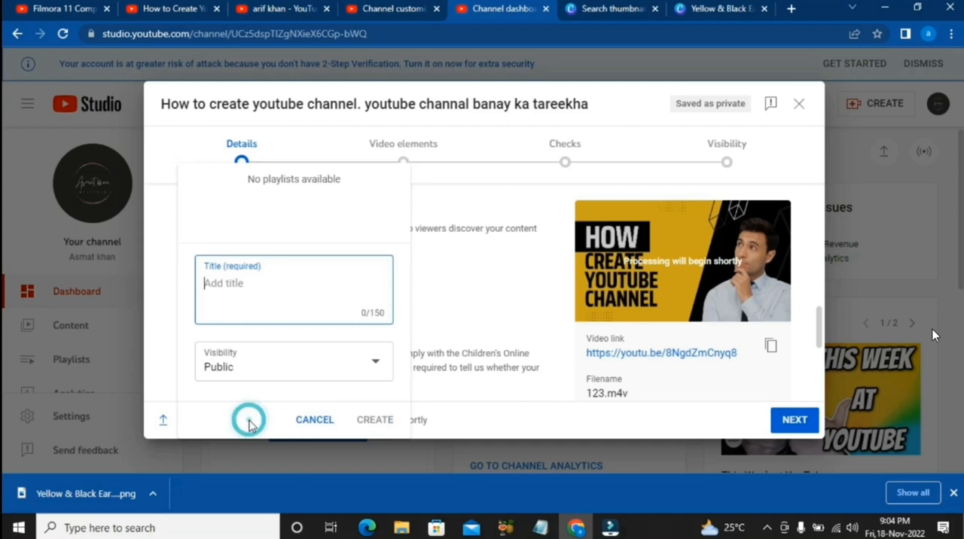
left_click(262, 288)
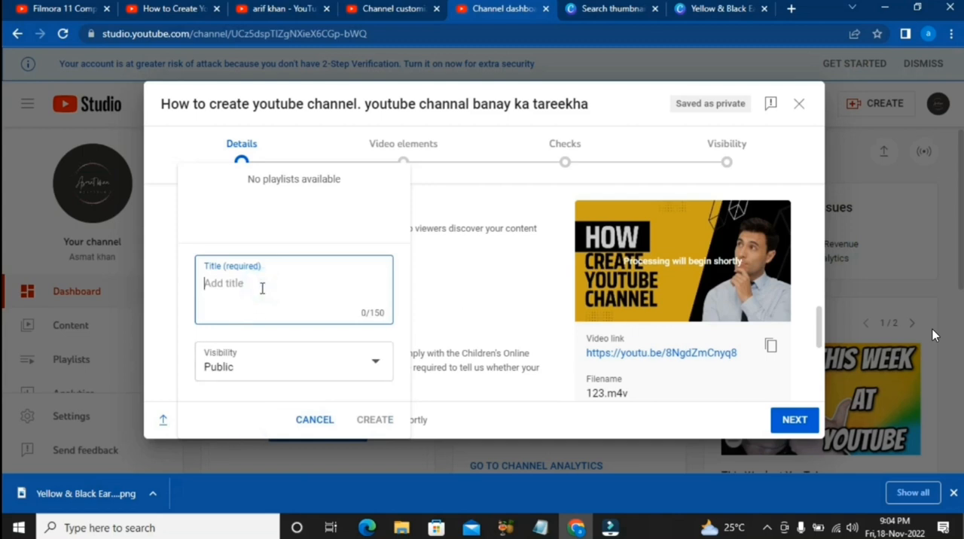
type("Y")
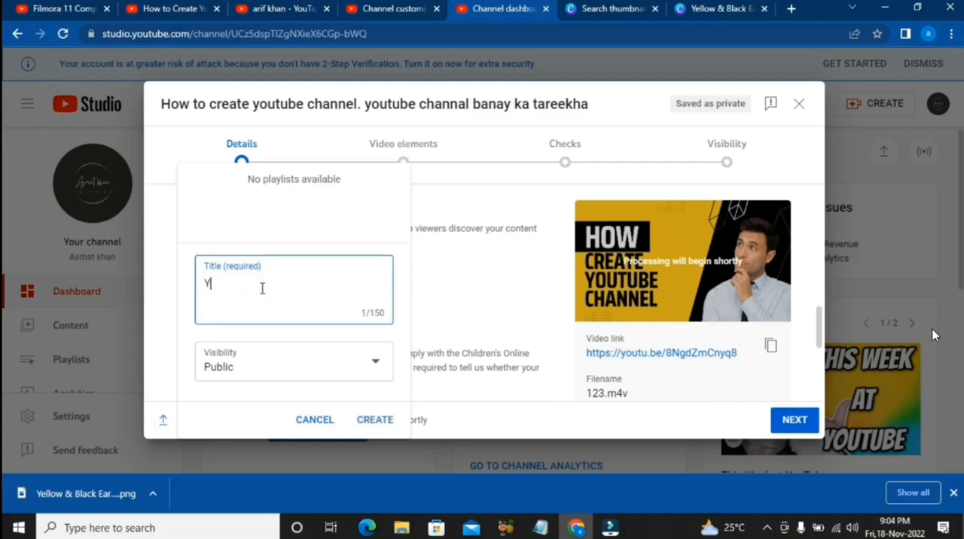
type("outube channel")
left_click(375, 420)
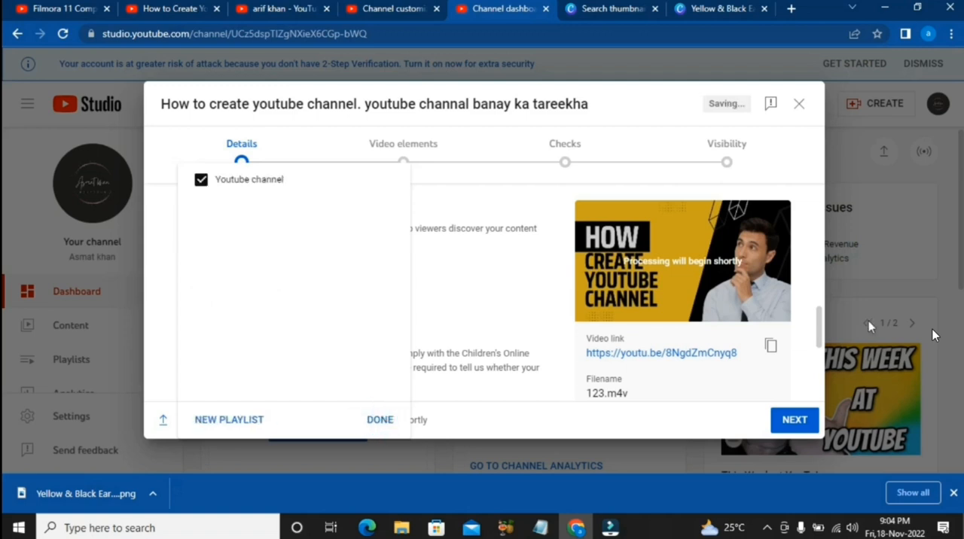
left_click(820, 332)
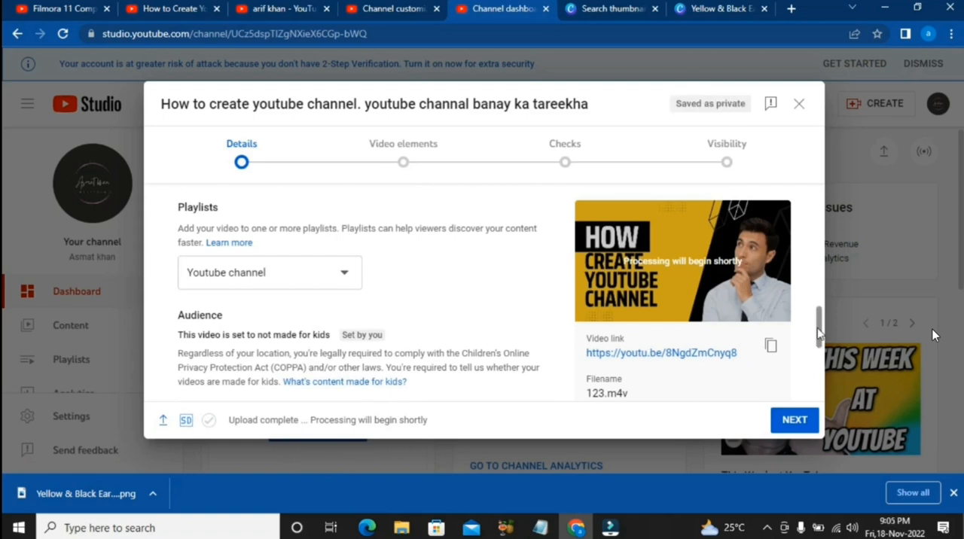
Expand the additional video details and add the tags #tech and #technology
left_click_drag(820, 334, 821, 385)
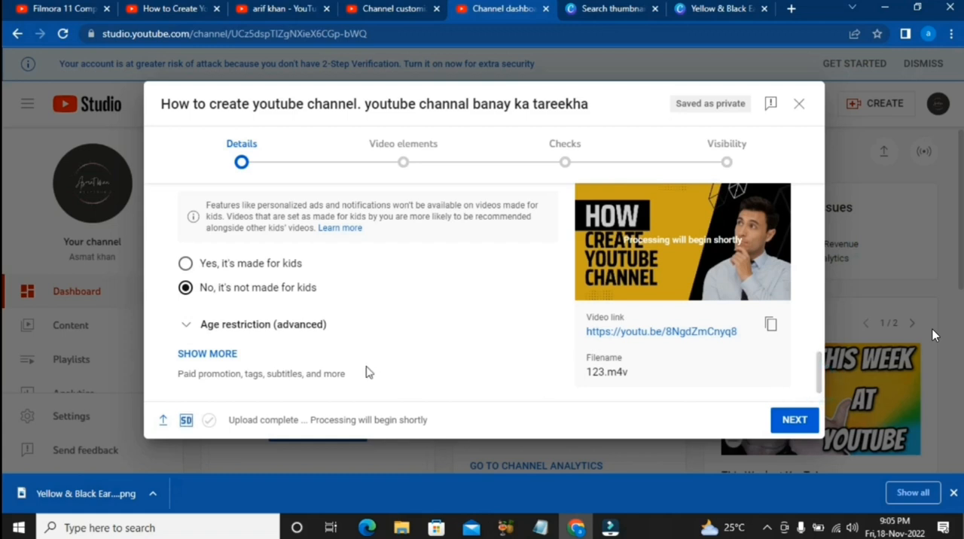
left_click(208, 356)
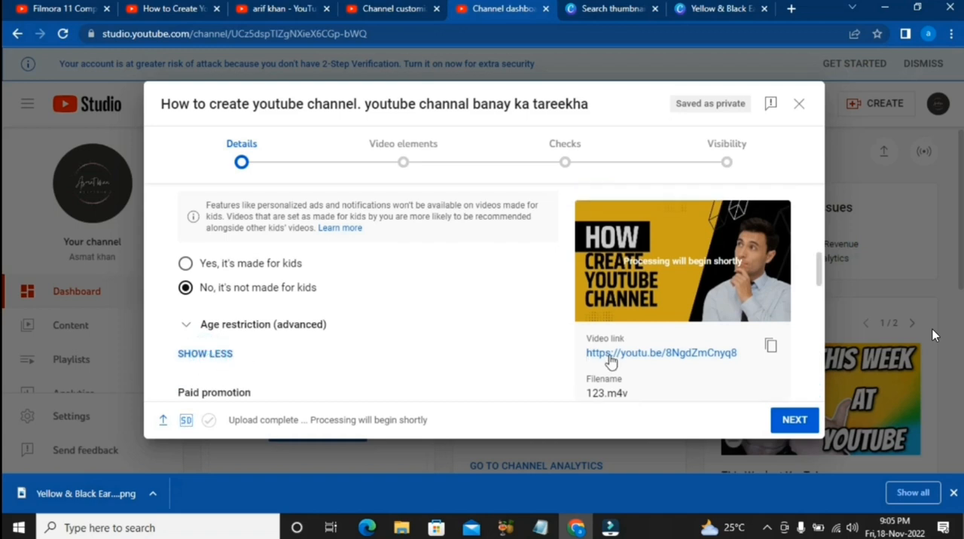
left_click_drag(818, 270, 822, 292)
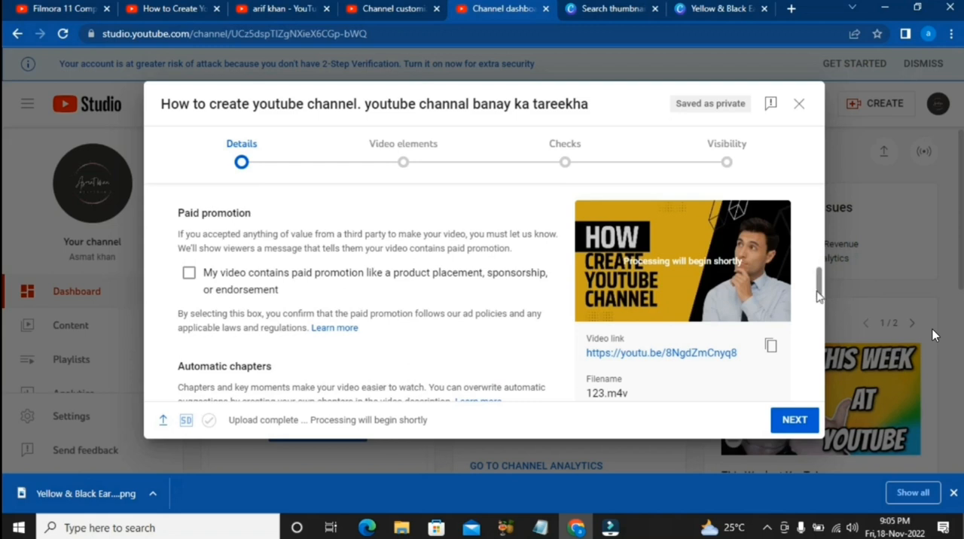
scroll(821, 295, "down", 2)
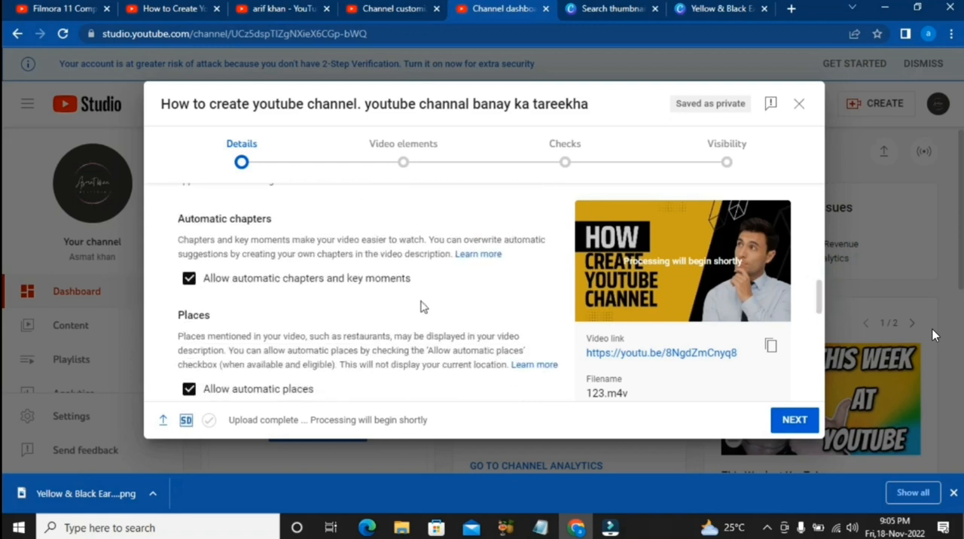
left_click_drag(821, 305, 821, 323)
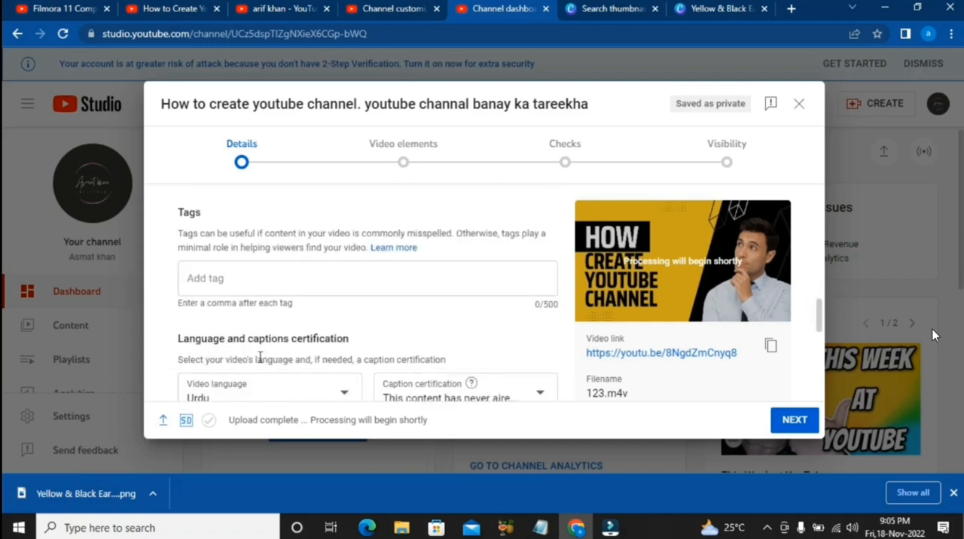
left_click(307, 276)
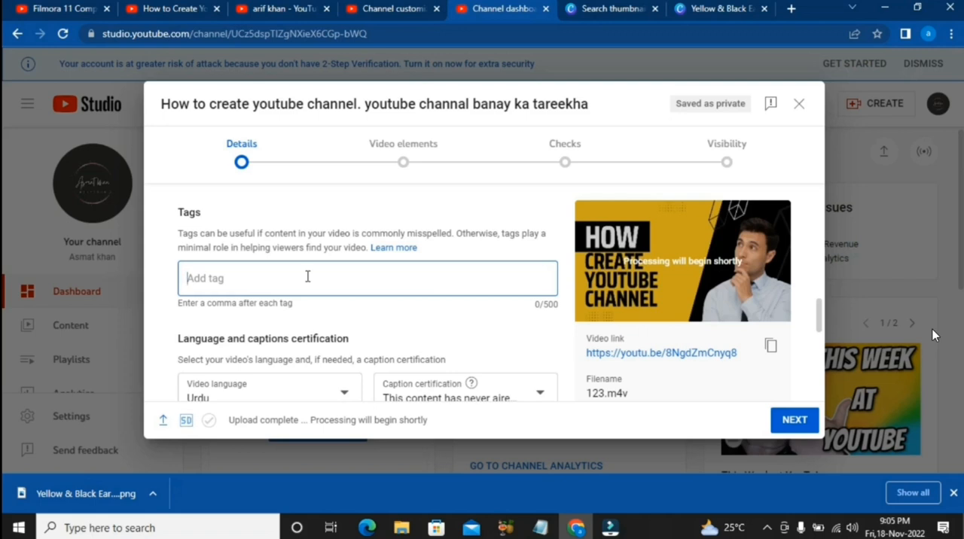
type("#")
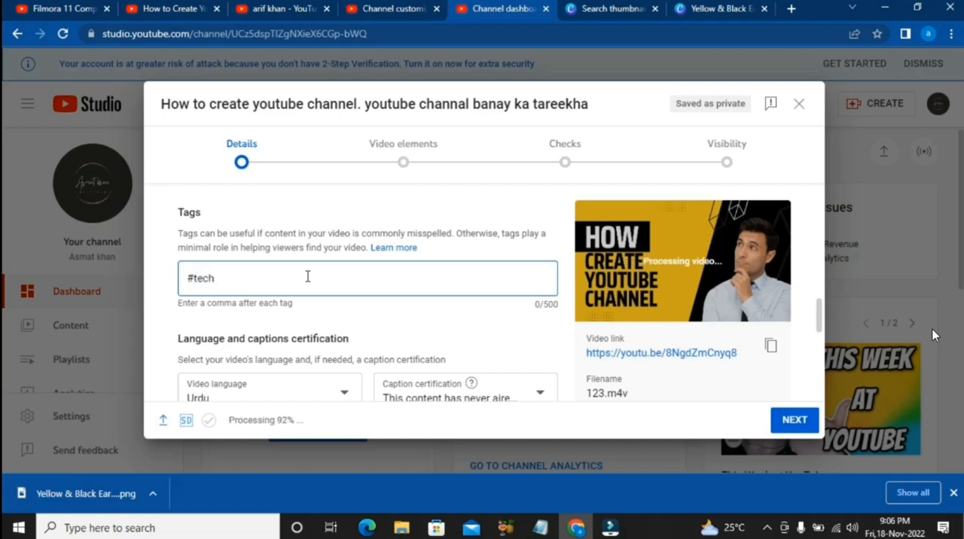
type("tech")
key("Return")
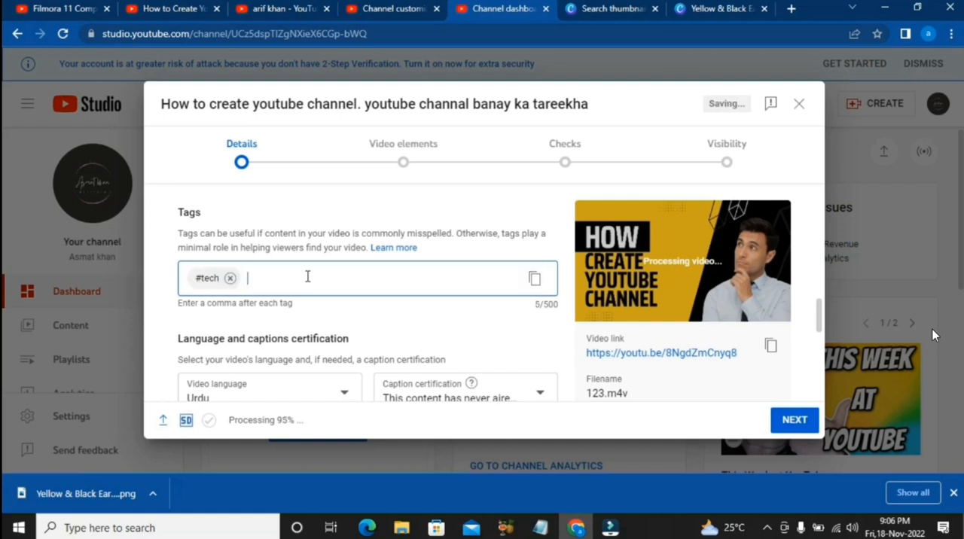
type("#technology")
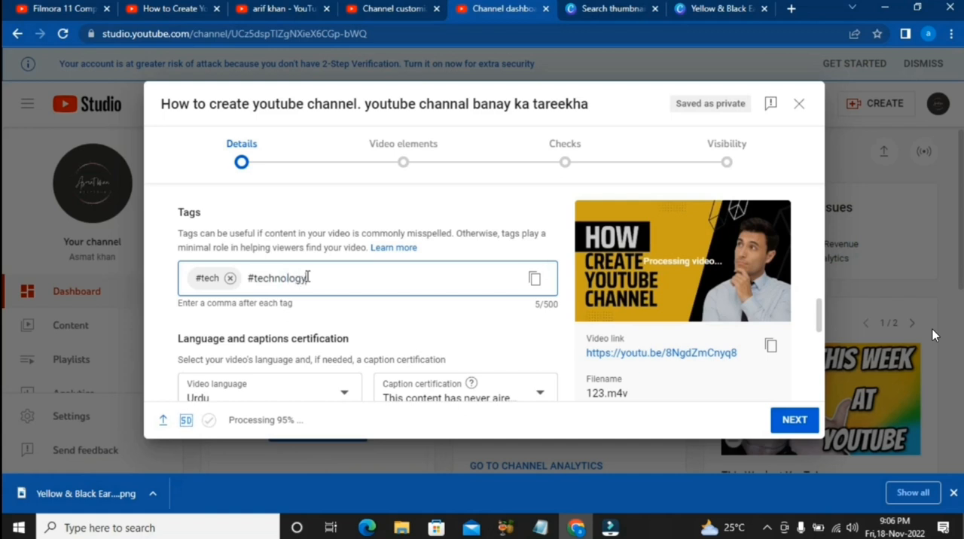
key("comma")
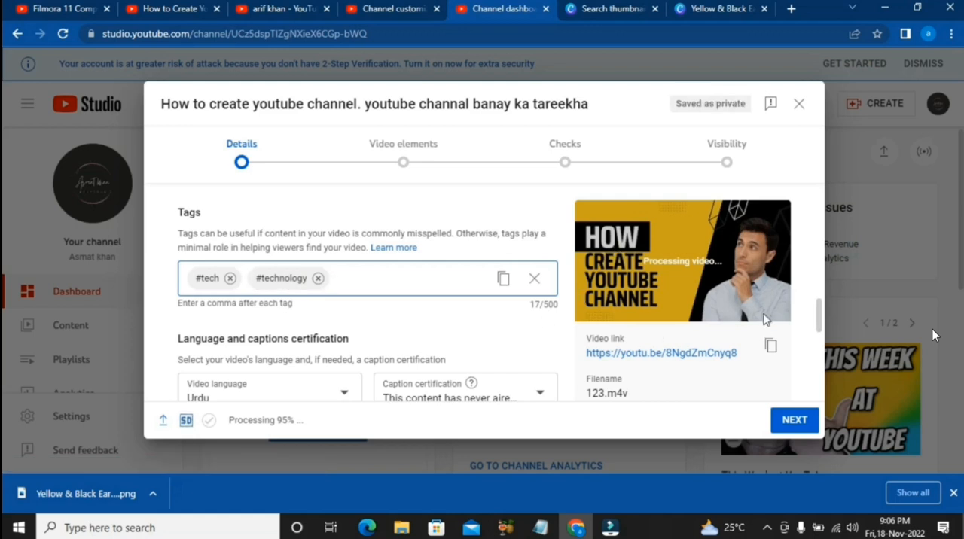
Choose "This content has never aired on television in the U.S." as the video's caption certification
left_click_drag(821, 322, 820, 331)
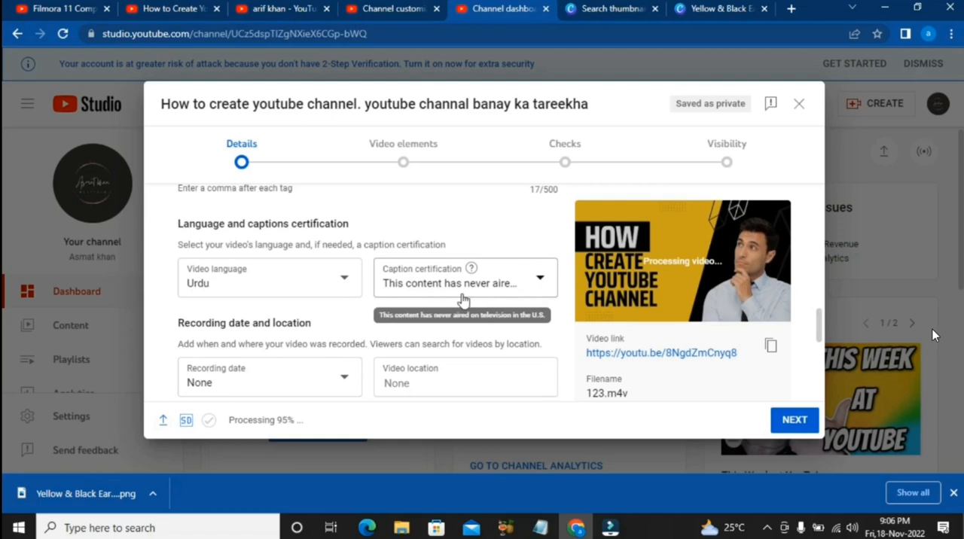
left_click(544, 283)
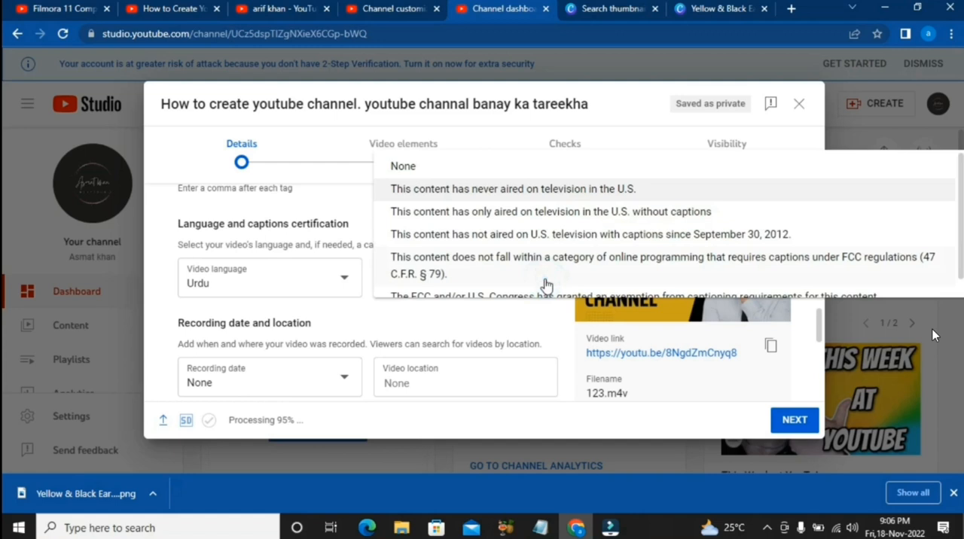
left_click(546, 191)
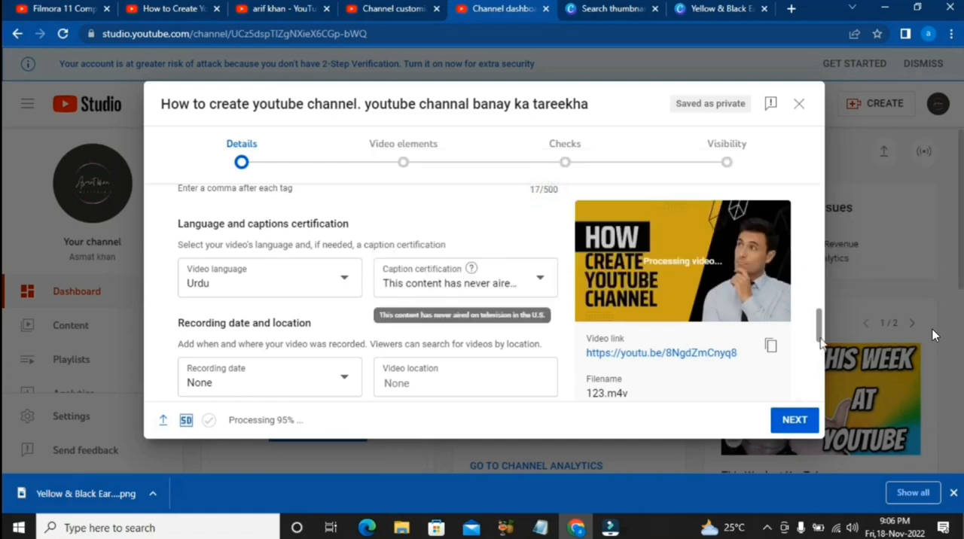
Disable Shorts sampling so people are not allowed to sample this content
mouse_move(821, 336)
left_mouse_down()
mouse_move(821, 356)
mouse_move(821, 345)
left_mouse_up()
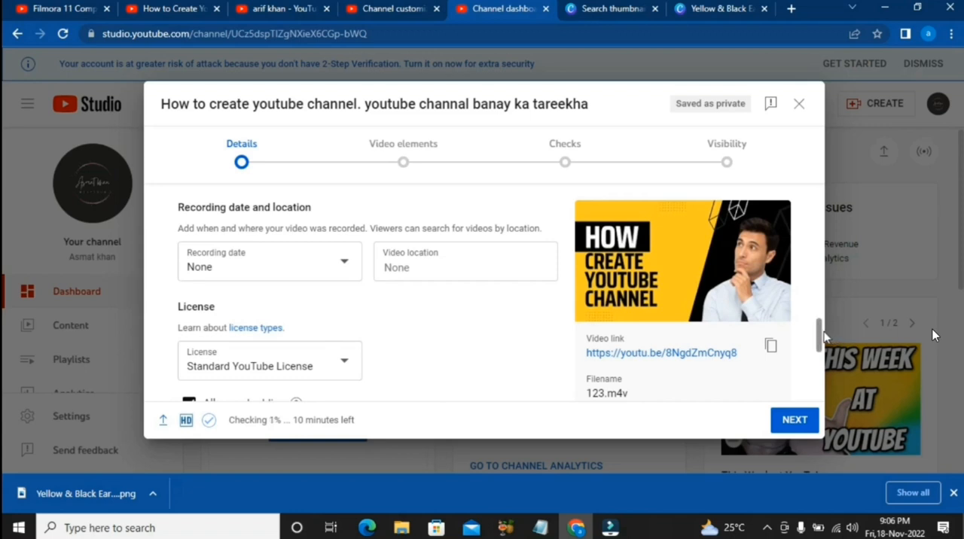
left_click_drag(820, 333, 820, 345)
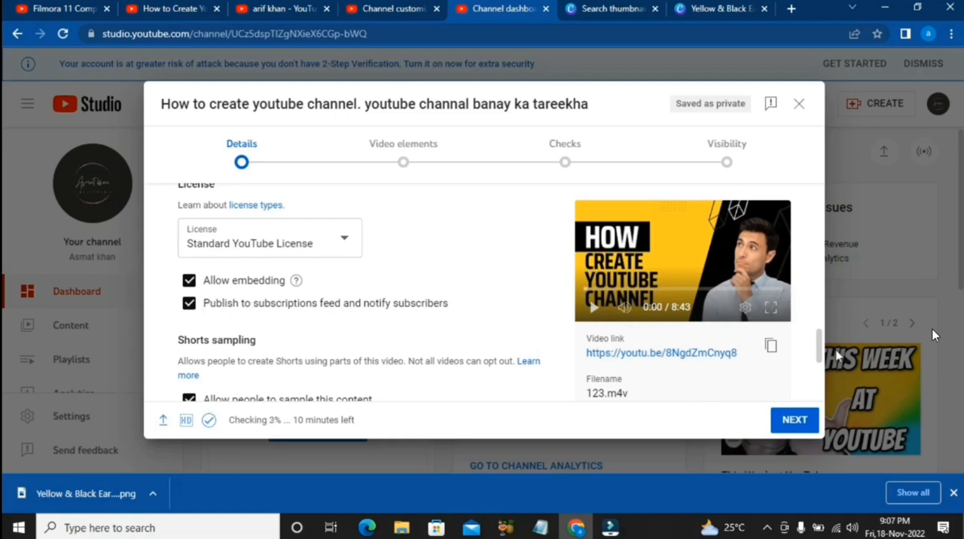
scroll(821, 348, "down", 2)
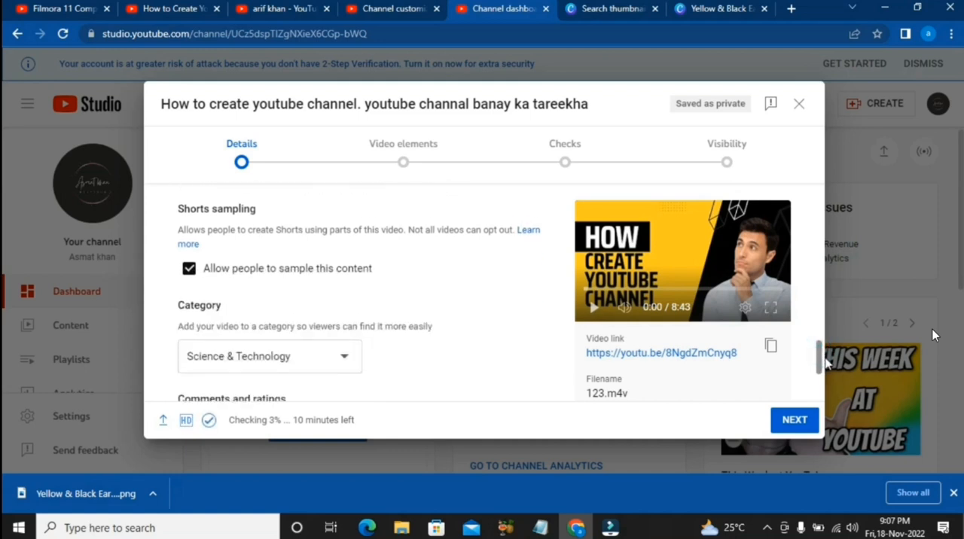
scroll(826, 363, "down", 1)
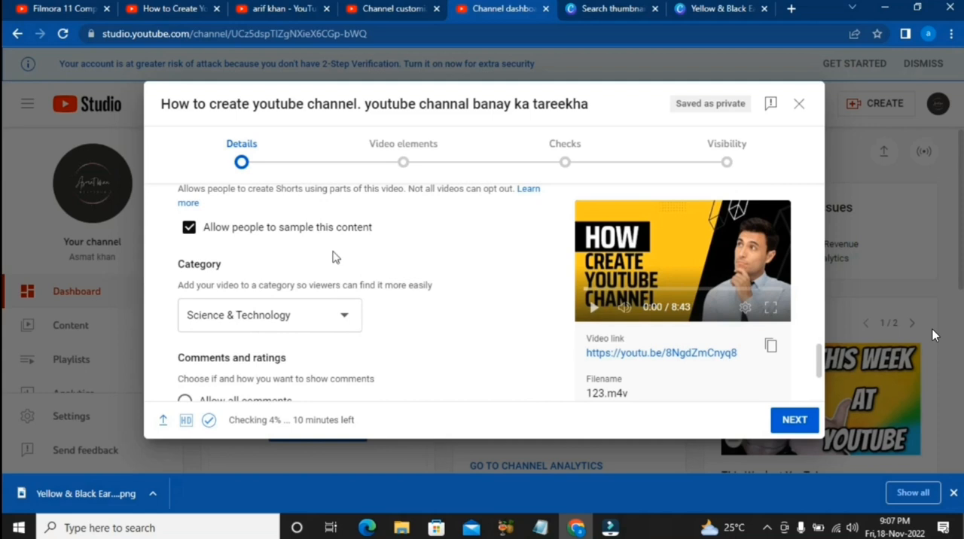
left_click(189, 227)
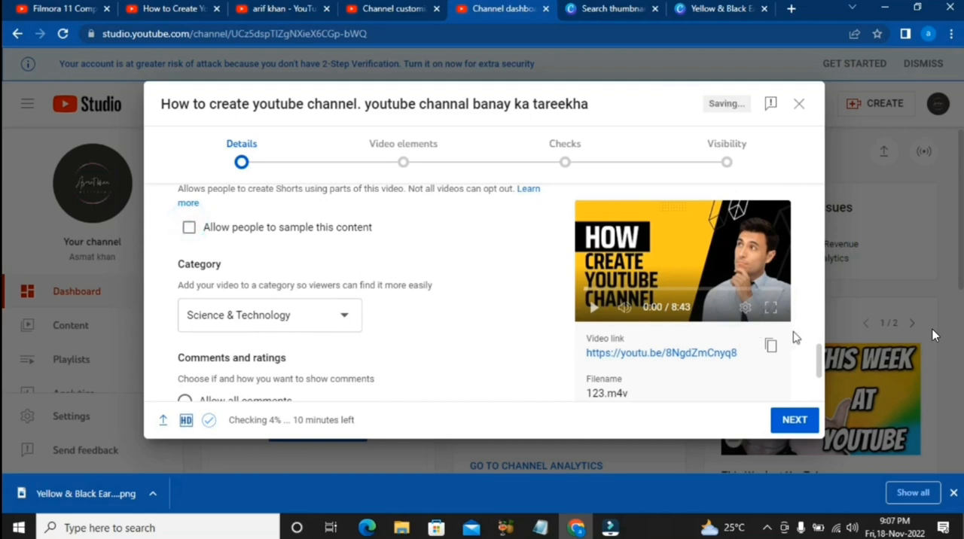
Review the category and comment settings, and continue to the Video elements stage
left_click_drag(819, 360, 817, 367)
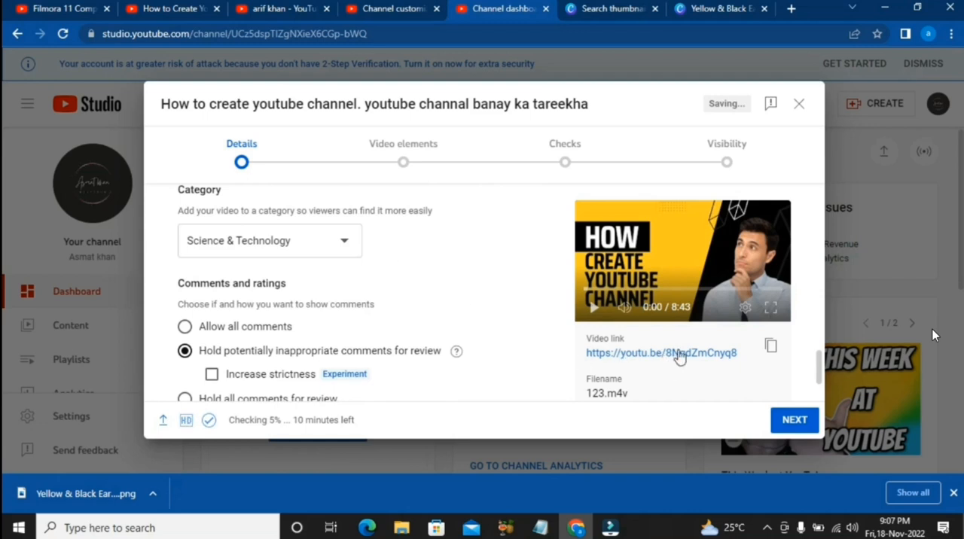
scroll(819, 369, "down", 2)
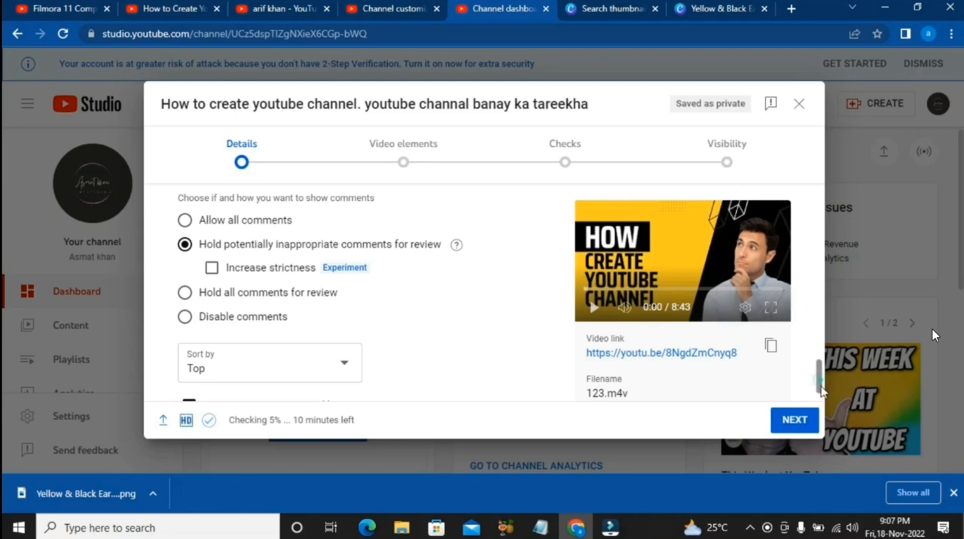
scroll(821, 390, "down", 1)
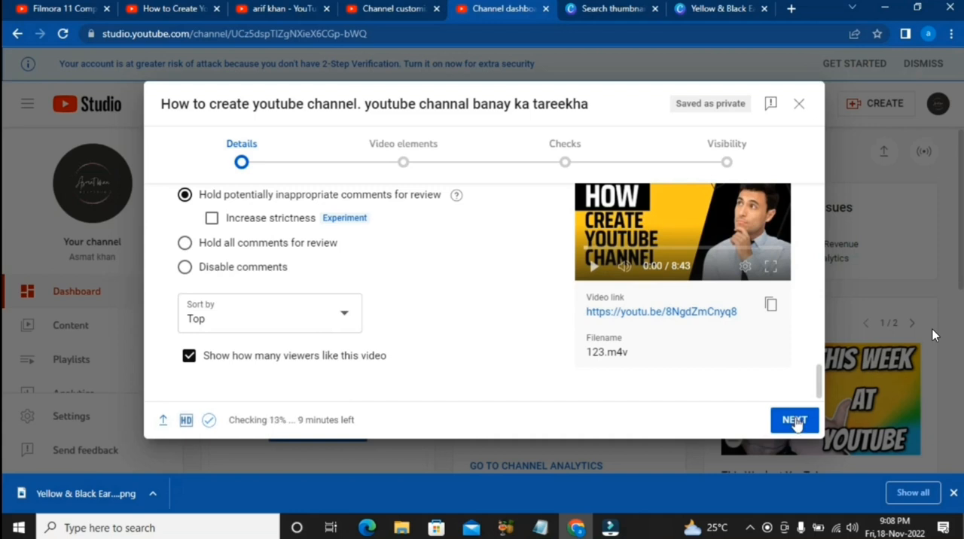
left_click(795, 422)
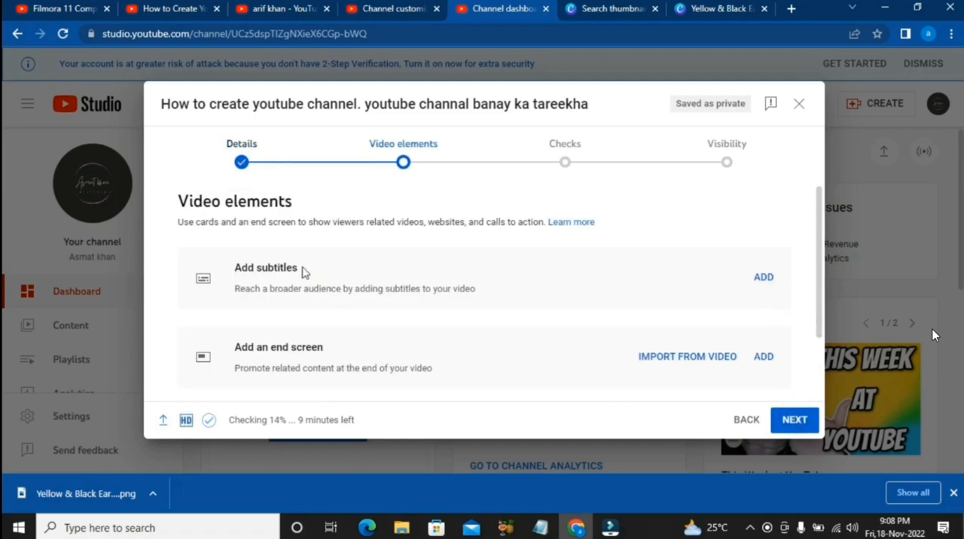
Start adding Urdu subtitles to the video with the option to type captions manually
left_click(767, 280)
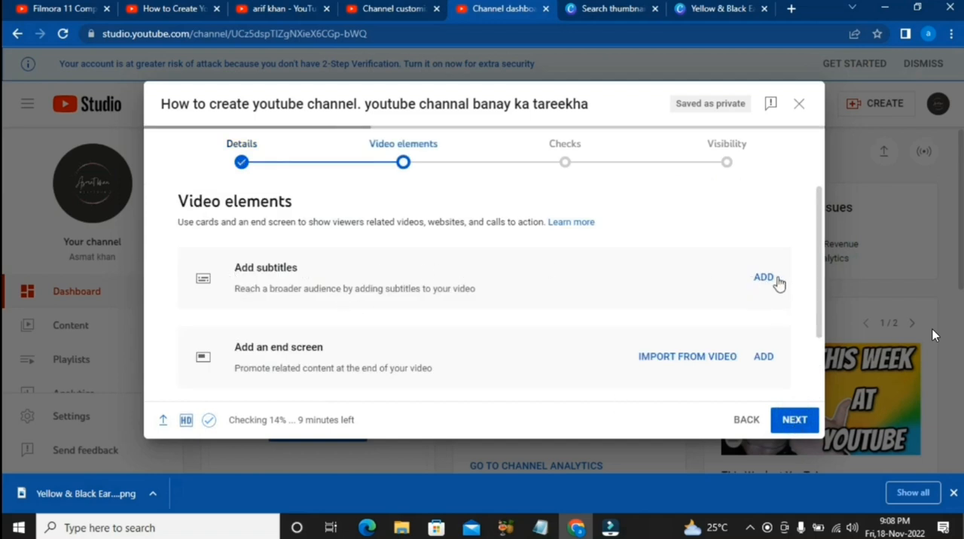
left_click(776, 280)
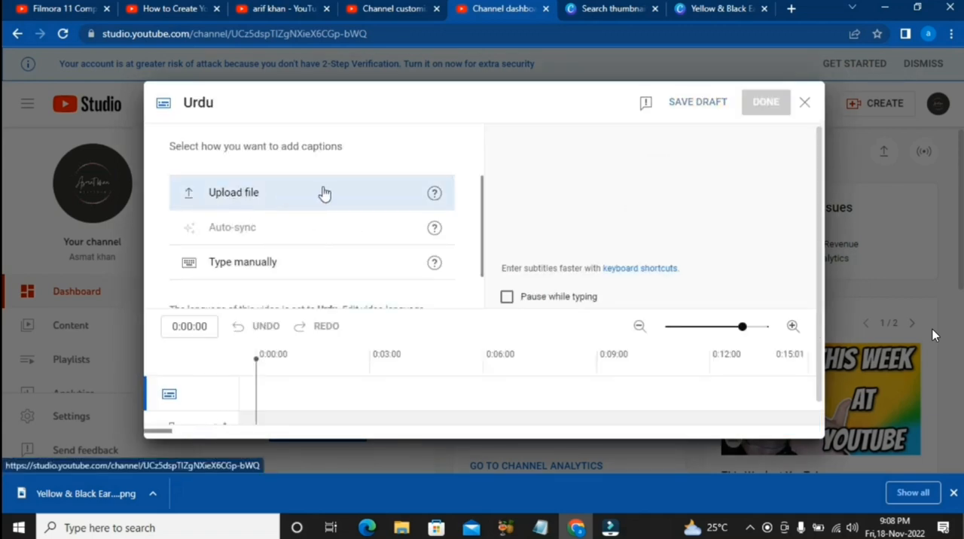
left_click(230, 256)
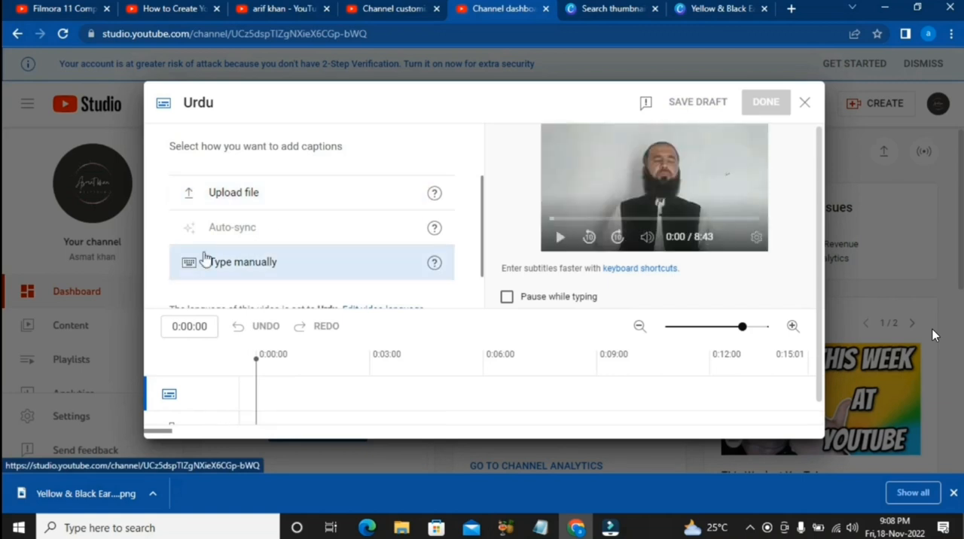
left_click(196, 269)
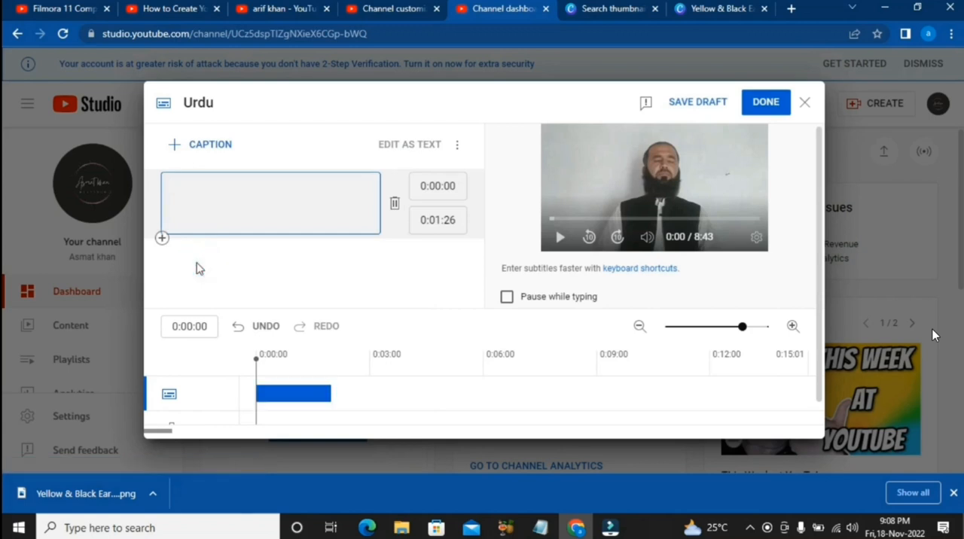
Enter the caption "Please subscribe my channel" as the first Urdu subtitle and finish the subtitles
left_click(237, 194)
type("P")
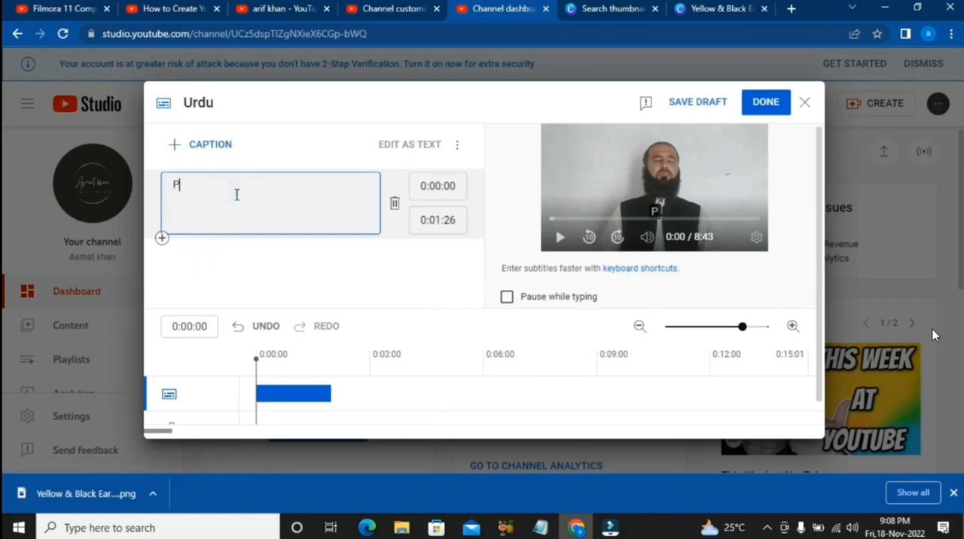
type("lease")
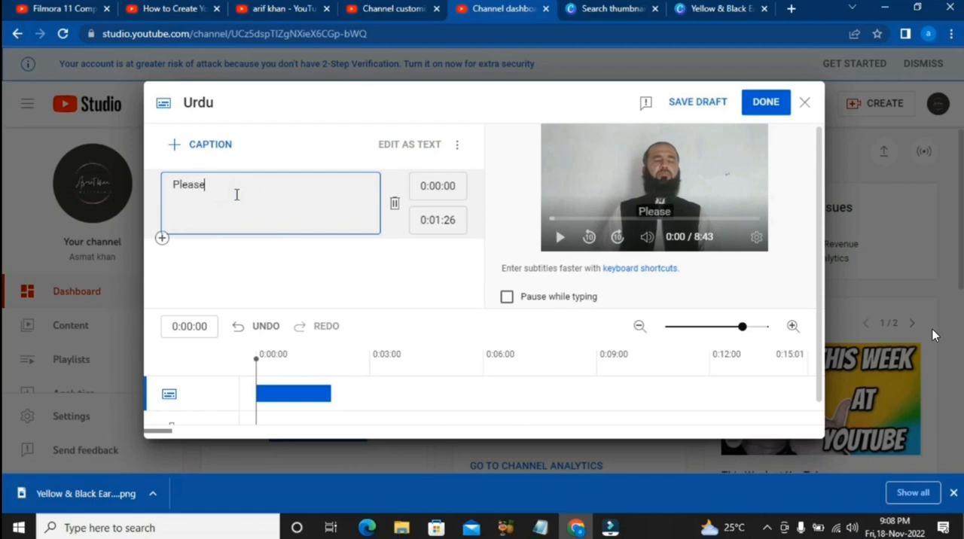
type(" subs")
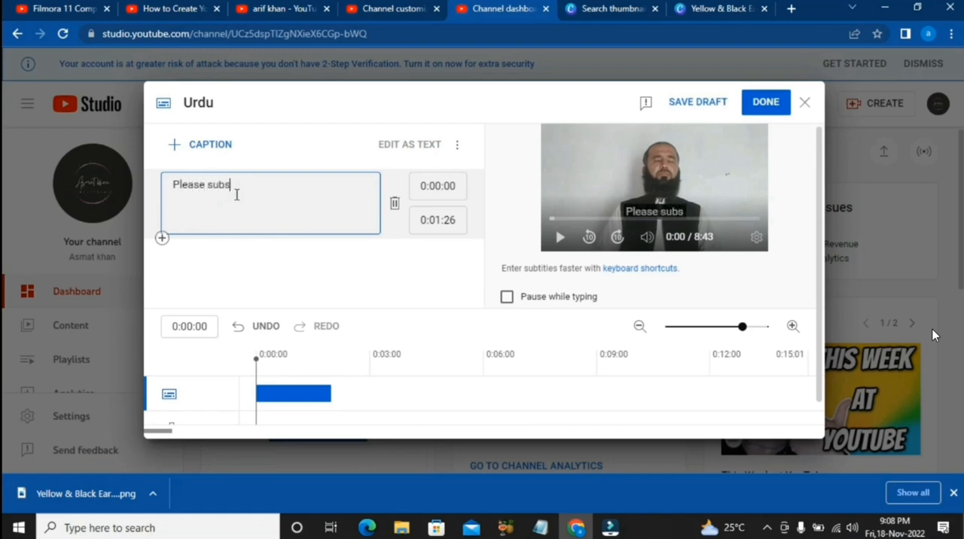
type("crib")
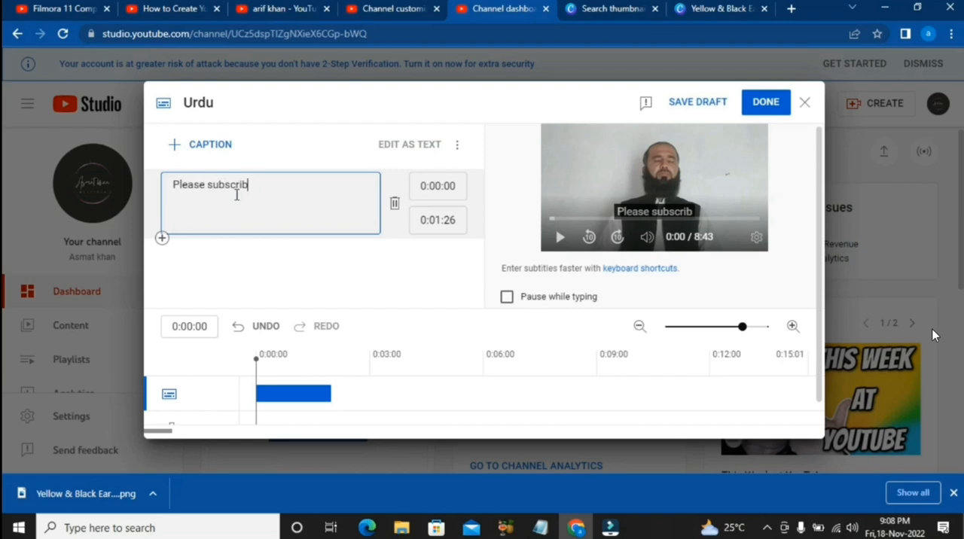
type("e my ")
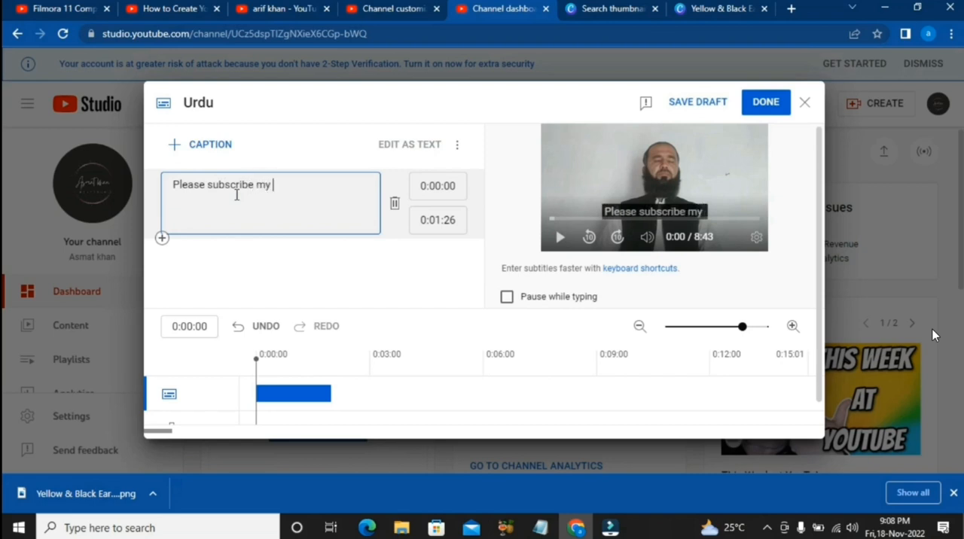
type("che")
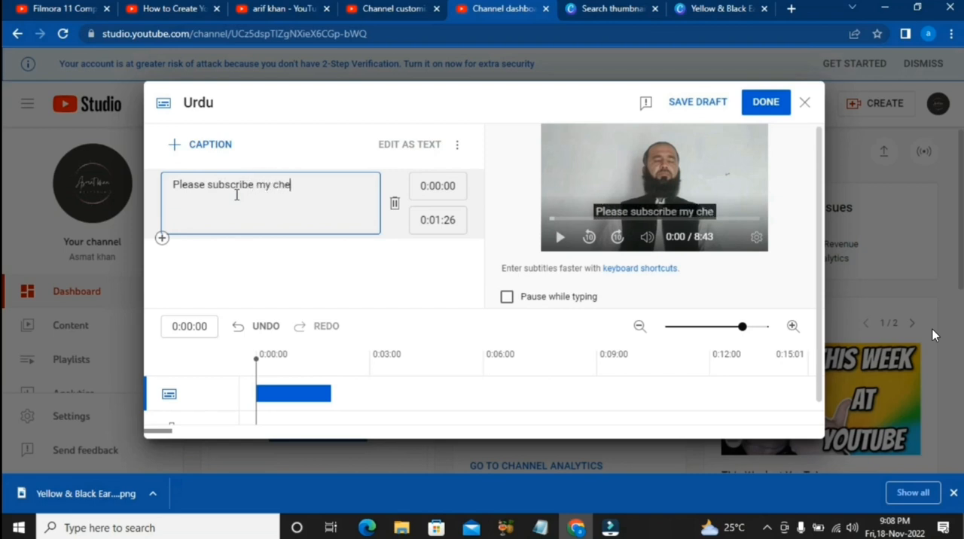
key("BackSpace")
type("annel")
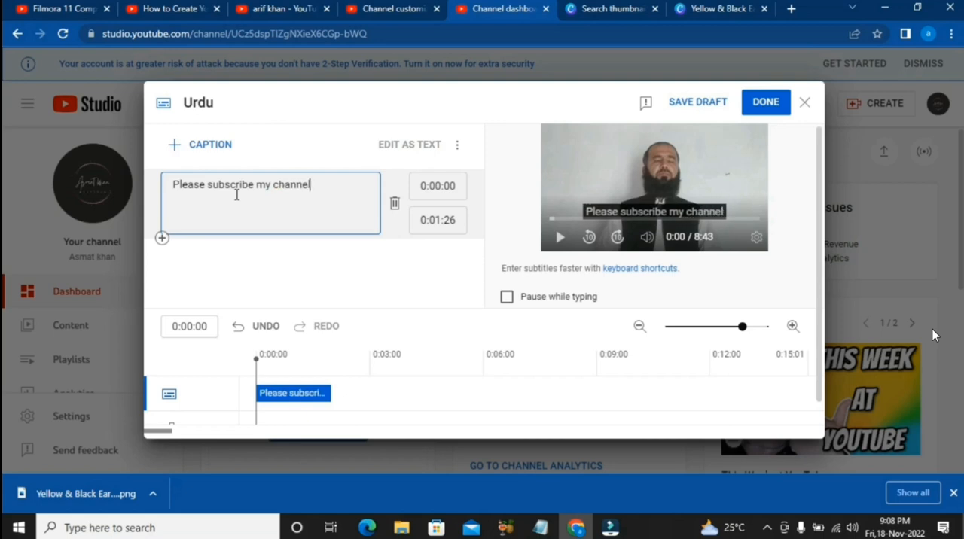
left_click(768, 106)
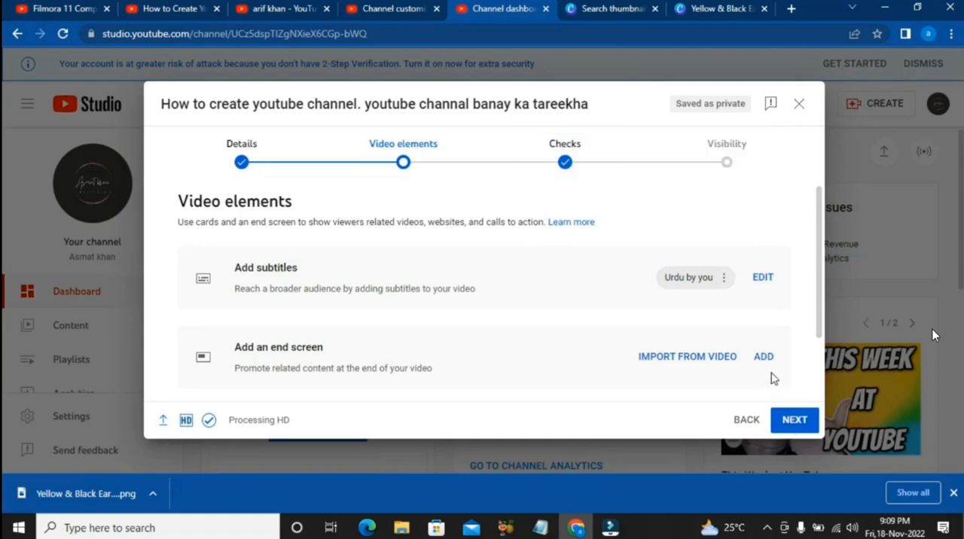
Try adding a Subscribe element and a playlist element to the video's end screen, and discard the changes
left_click_drag(821, 332, 825, 381)
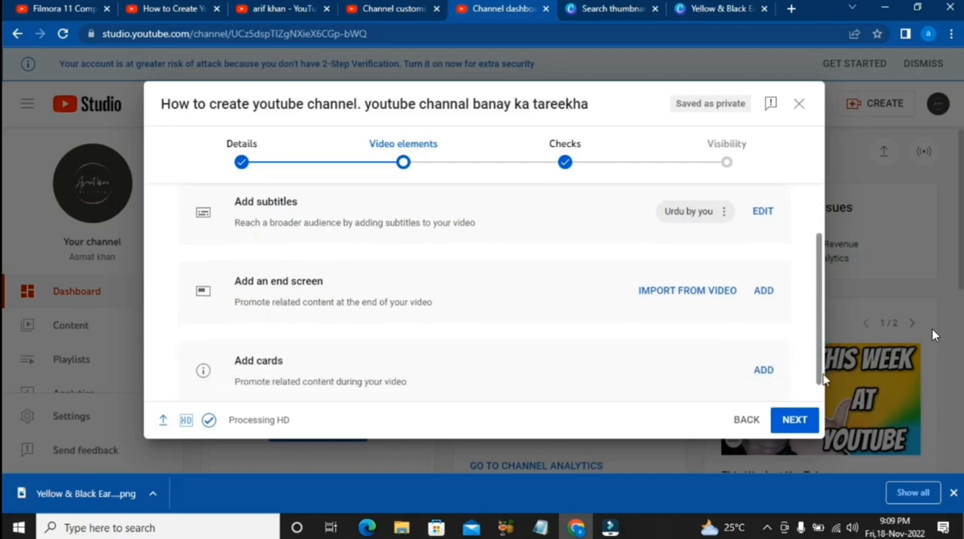
left_click(768, 292)
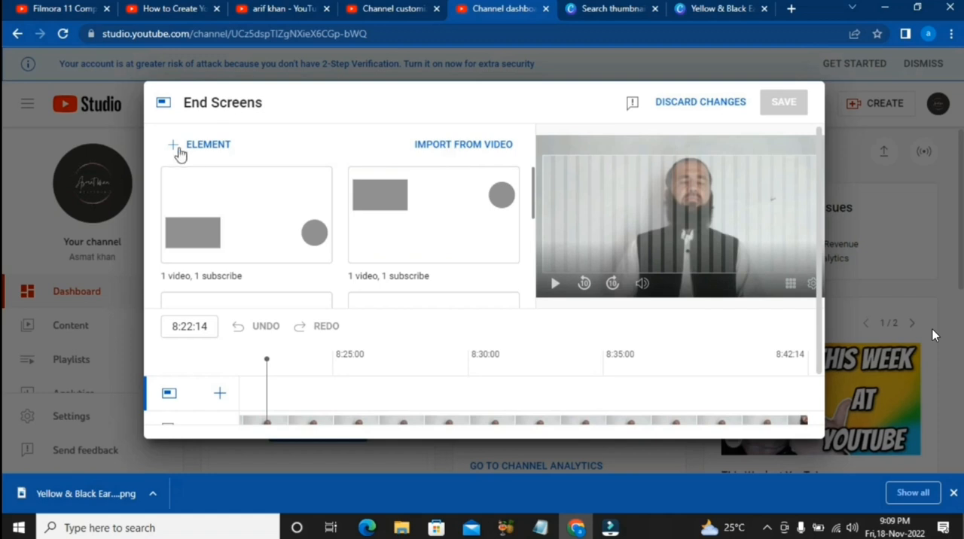
left_click(208, 150)
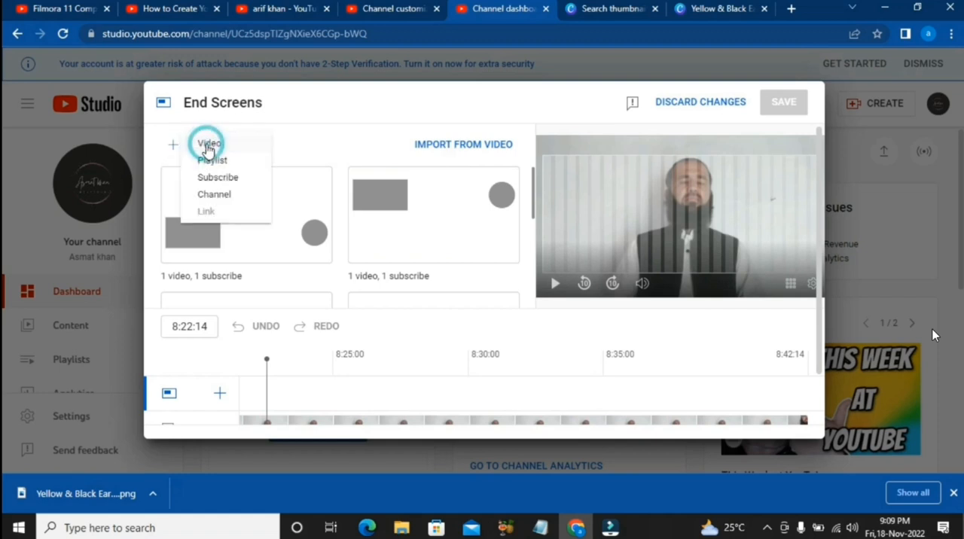
left_click(236, 179)
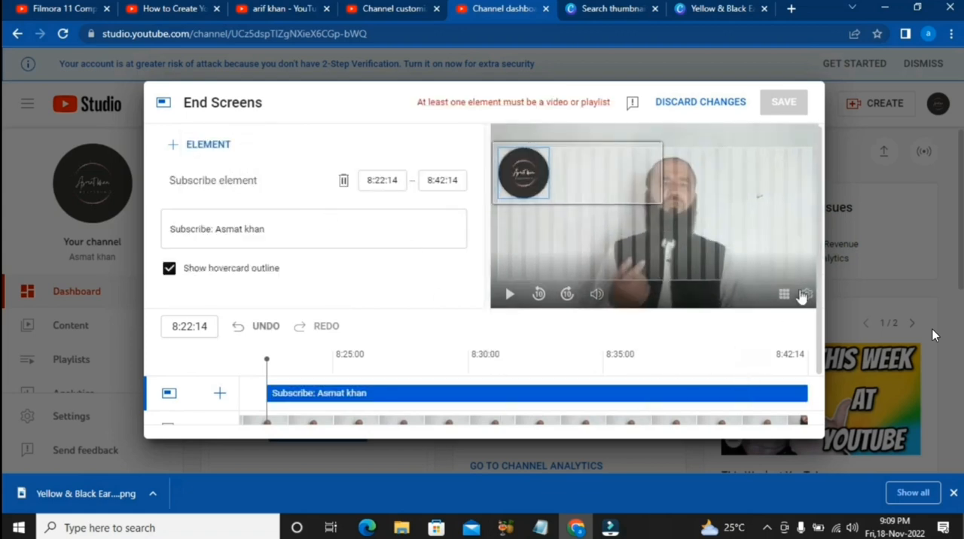
left_click(201, 145)
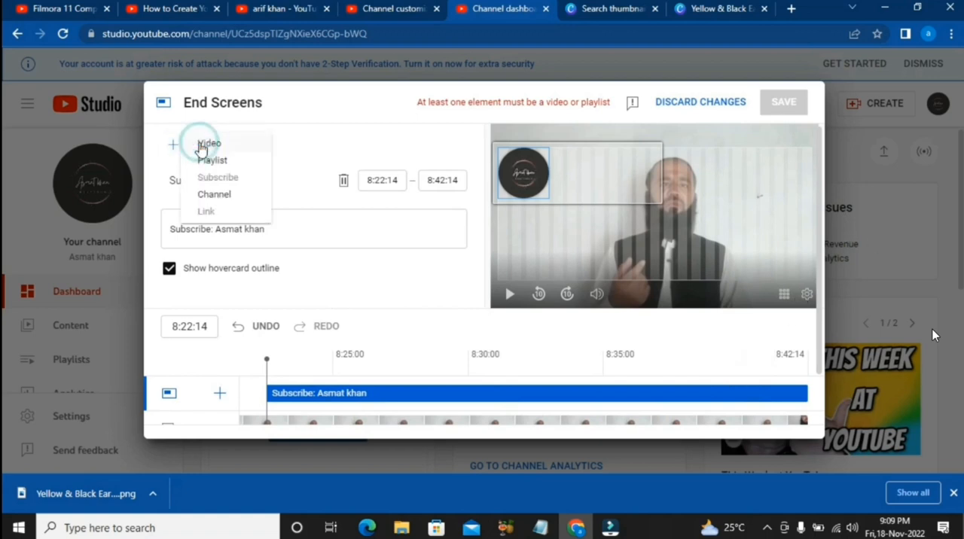
left_click(224, 161)
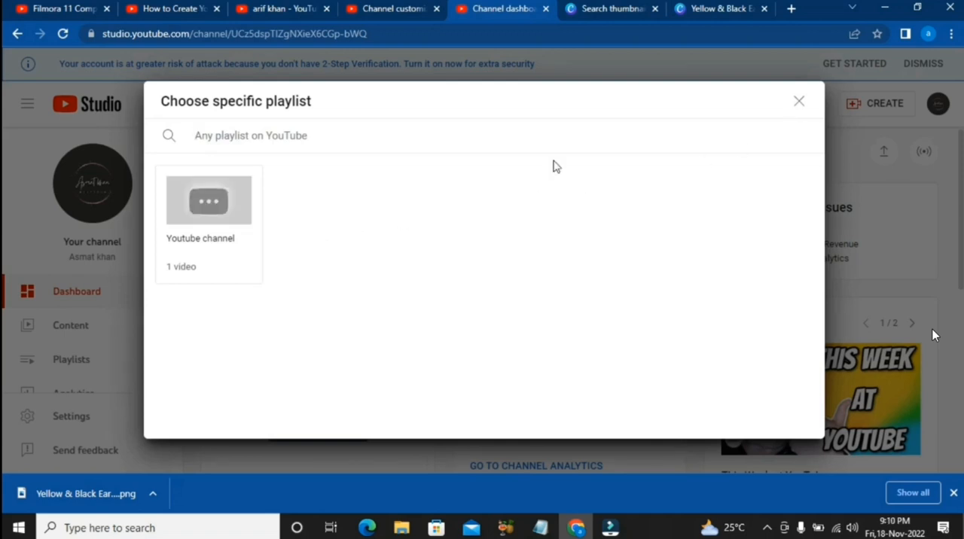
left_click(799, 101)
left_click(690, 103)
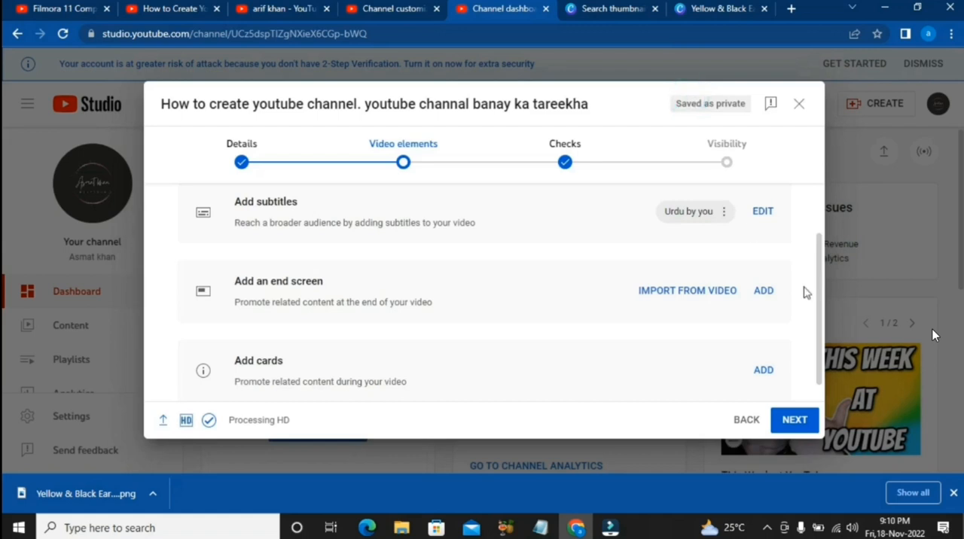
Try adding a video card to the video, and discard the card changes
scroll(817, 323, "down", 1)
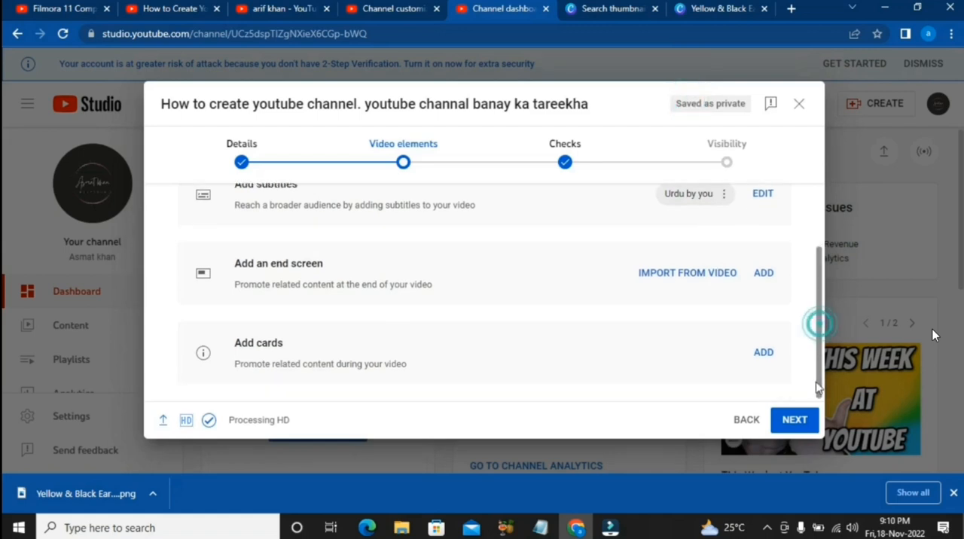
left_click(765, 352)
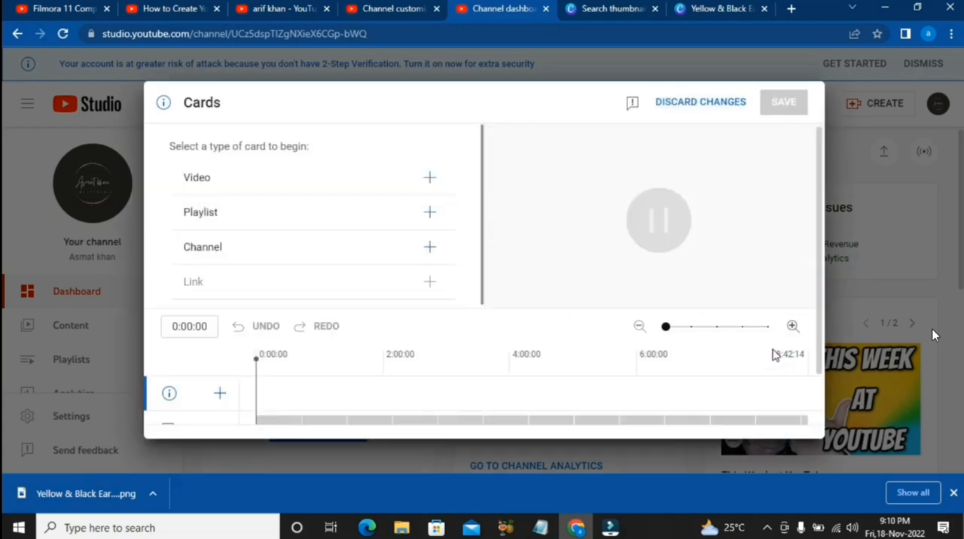
left_click(429, 179)
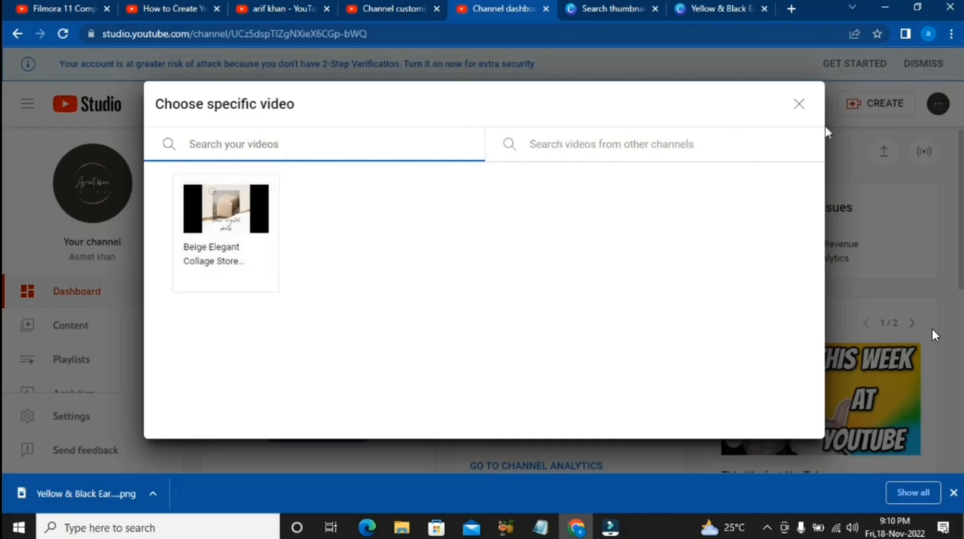
left_click(796, 106)
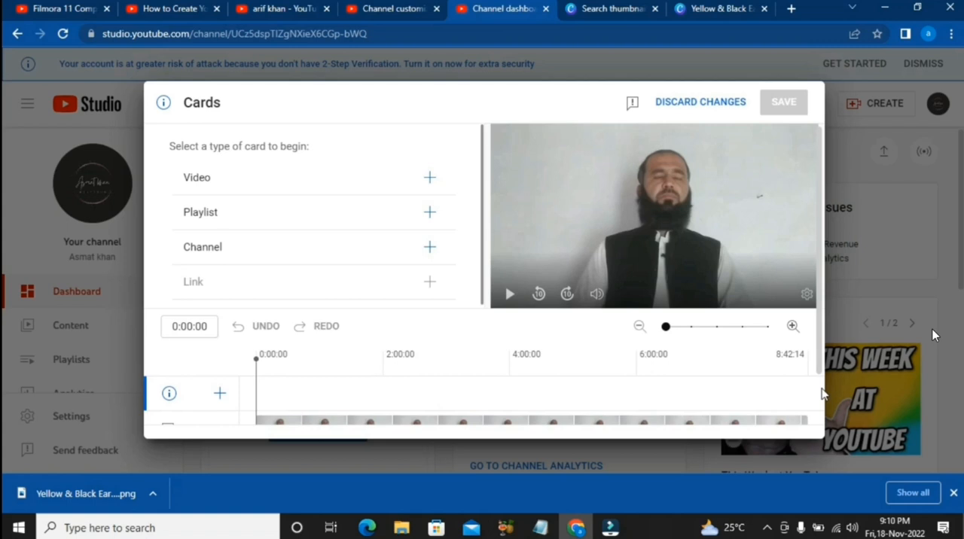
scroll(822, 393, "down", 2)
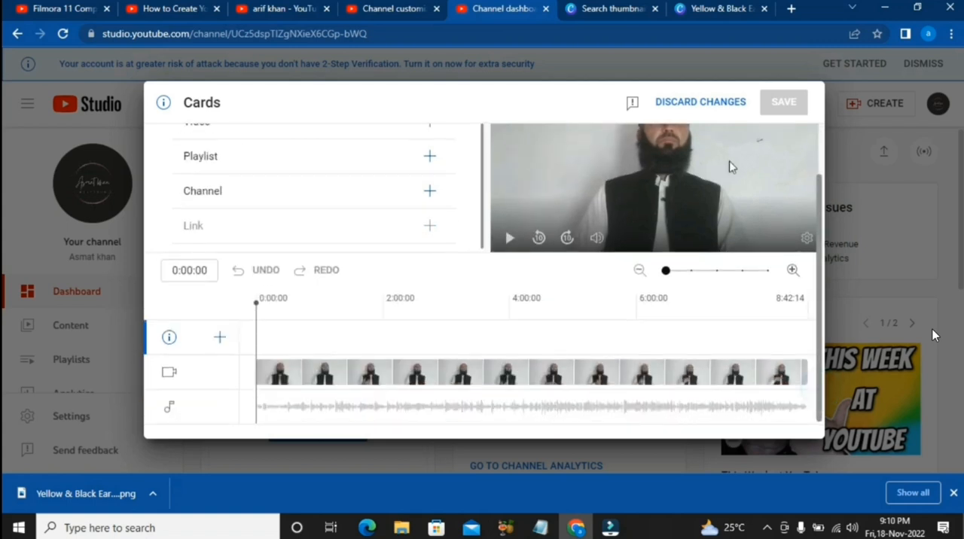
left_click(694, 106)
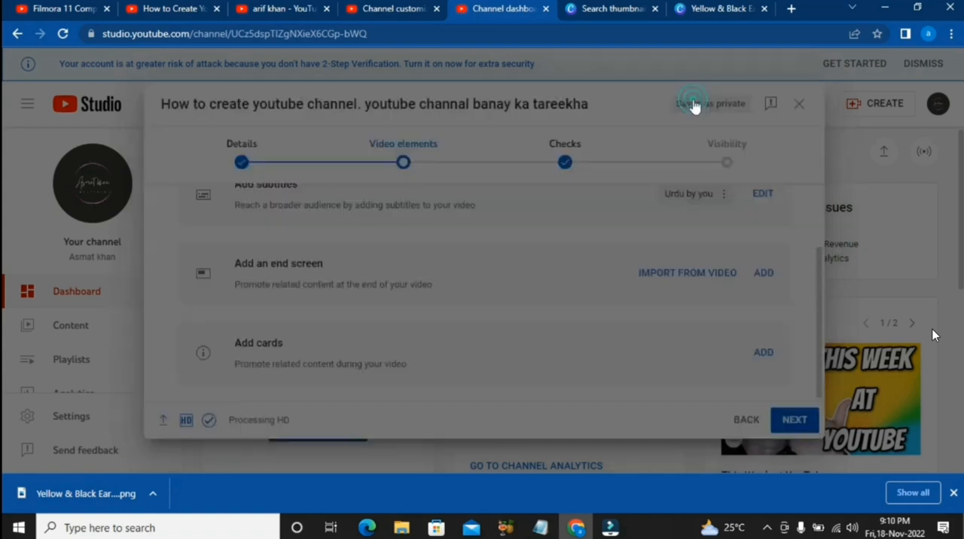
Continue past the Checks stage, dismissing its introduction, and set the video's visibility to Public
left_click(787, 422)
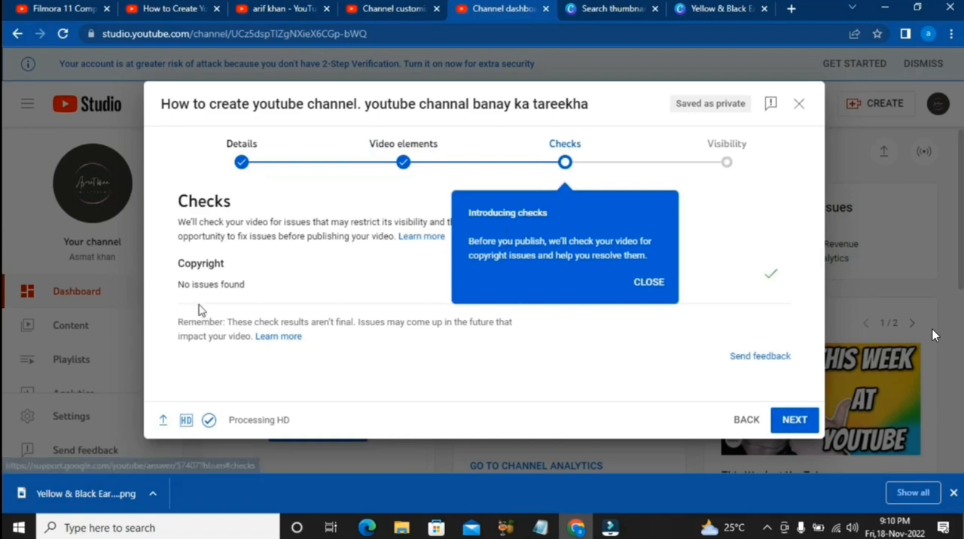
left_click(654, 285)
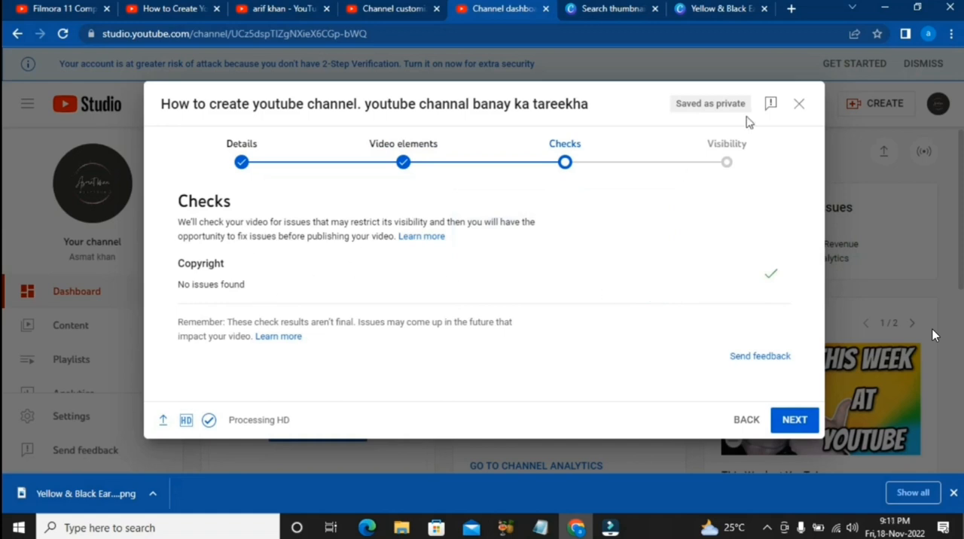
left_click(729, 143)
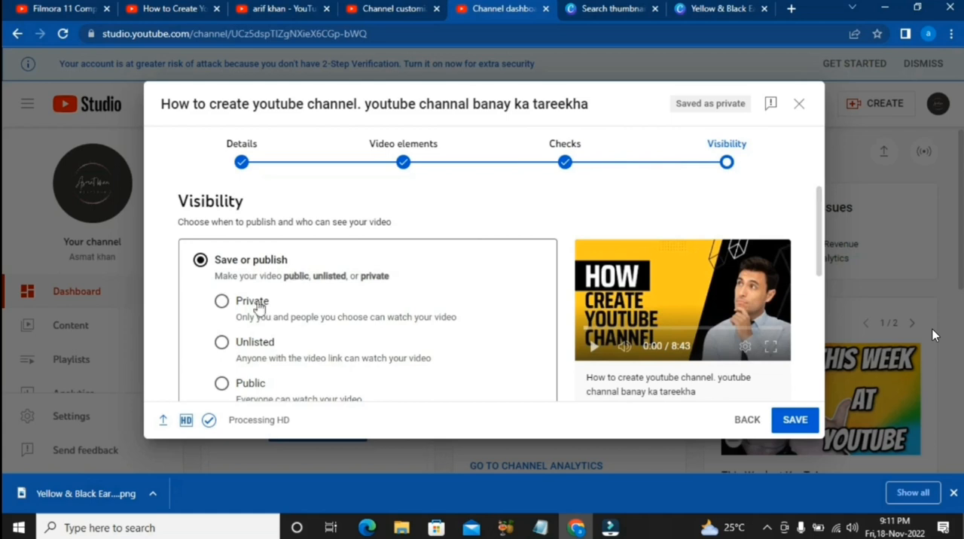
left_click(222, 386)
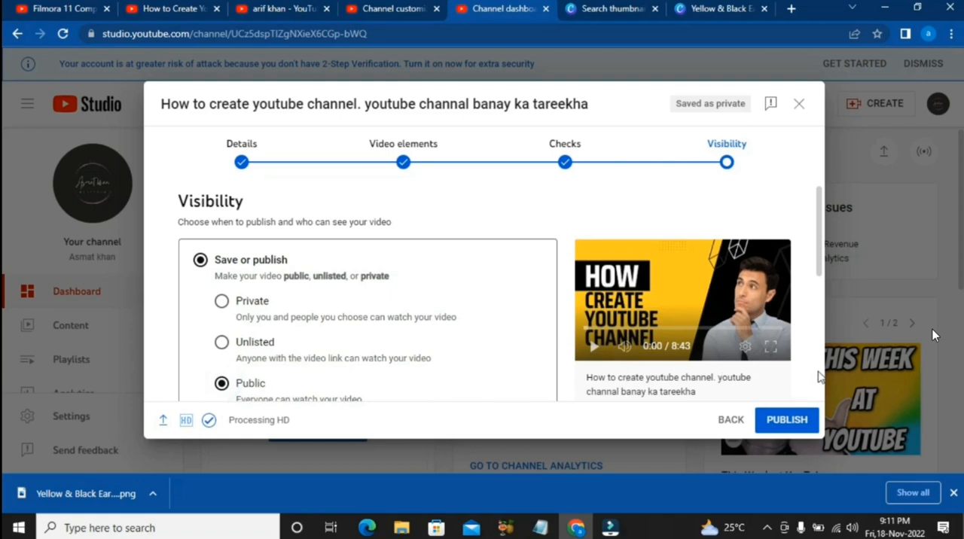
Switch the video to scheduled publishing on Nov 19, 2022 at 12:00 AM, and set it as a Premiere
scroll(819, 377, "down", 3)
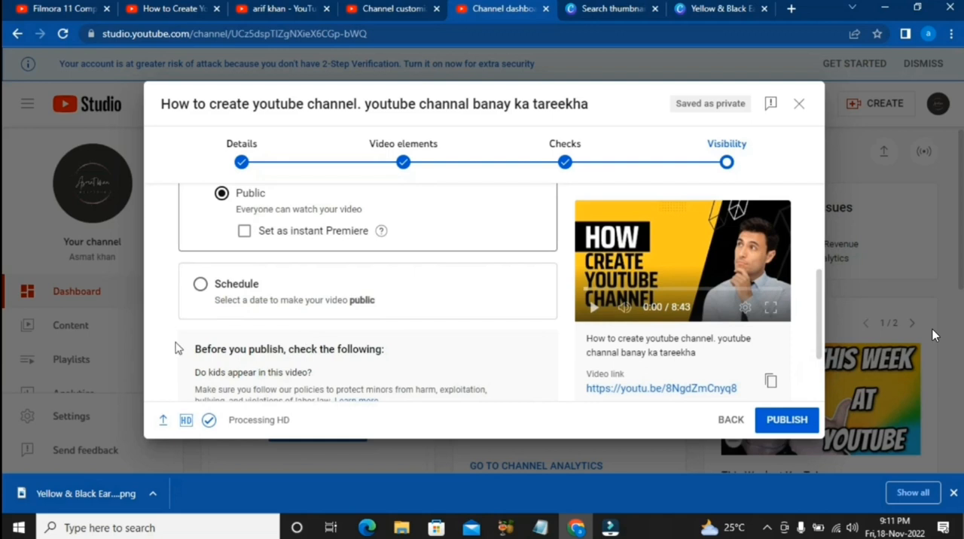
left_click(201, 285)
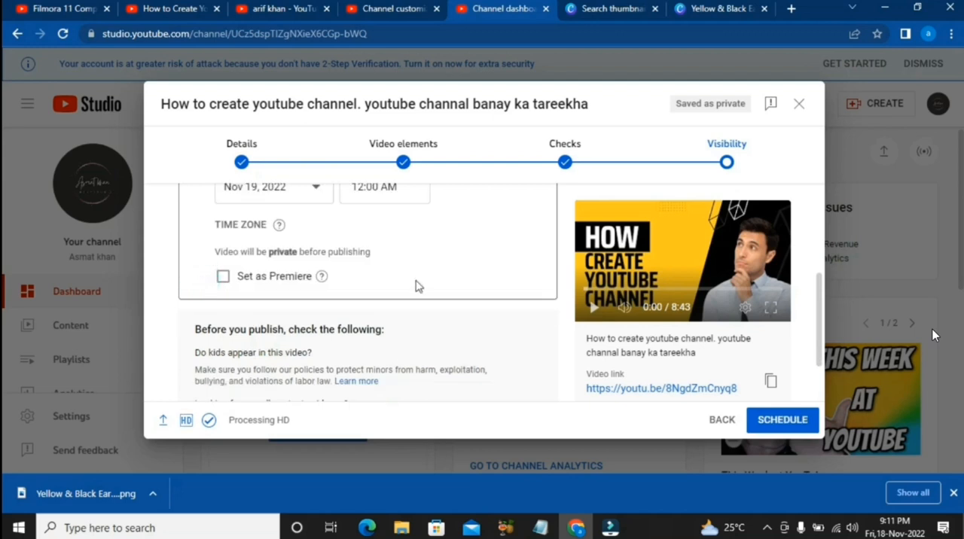
scroll(487, 284, "up", 2)
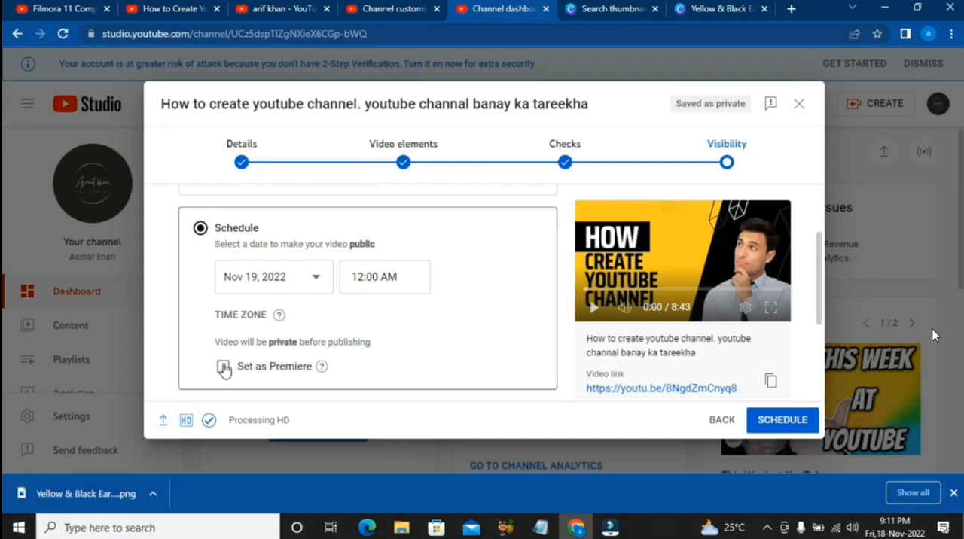
left_click(224, 367)
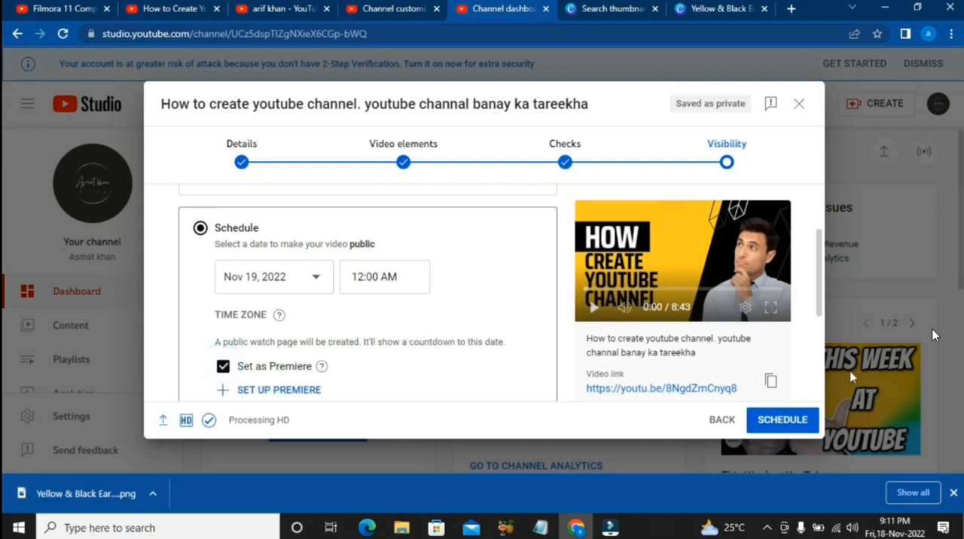
Save the premiere countdown with the Premiere Classic theme and 2 minutes length, and schedule the video
scroll(823, 310, "down", 3)
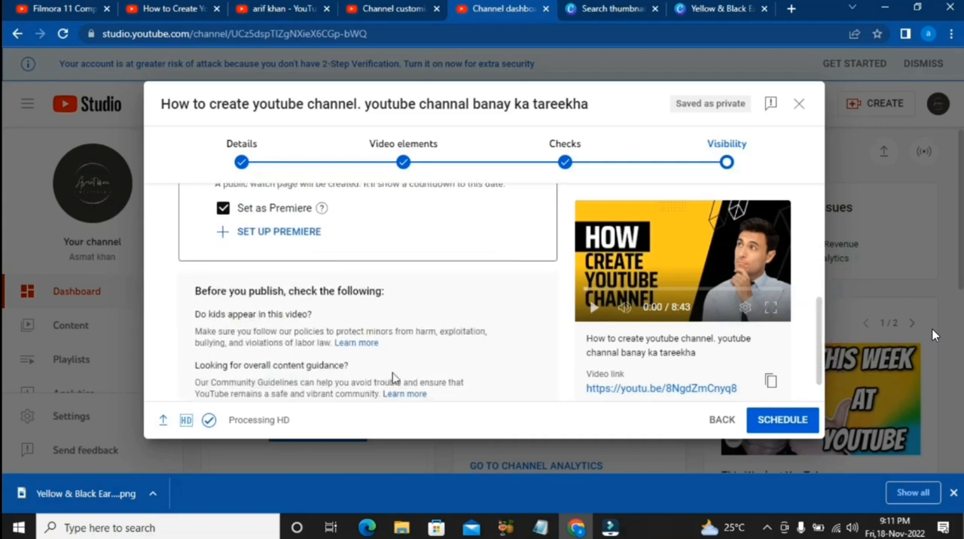
left_click(256, 234)
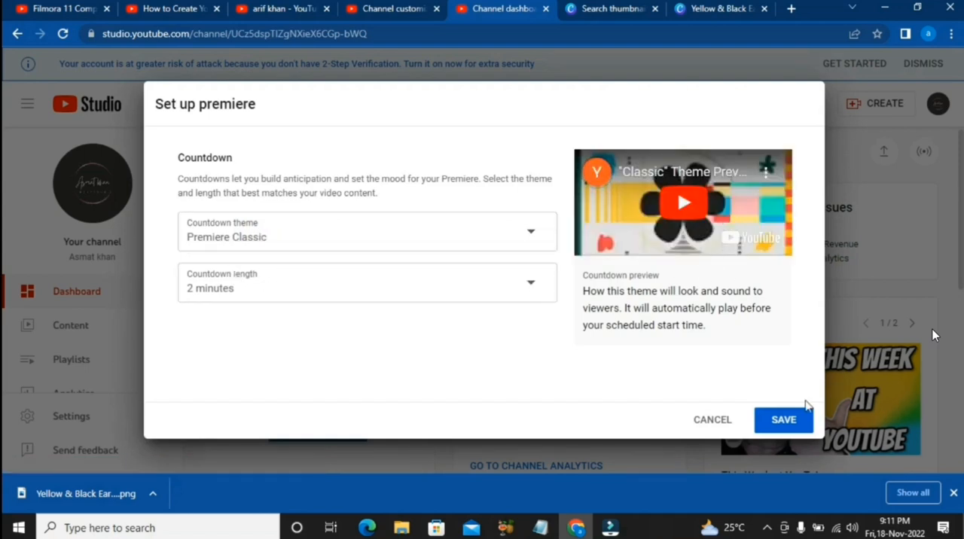
left_click(781, 421)
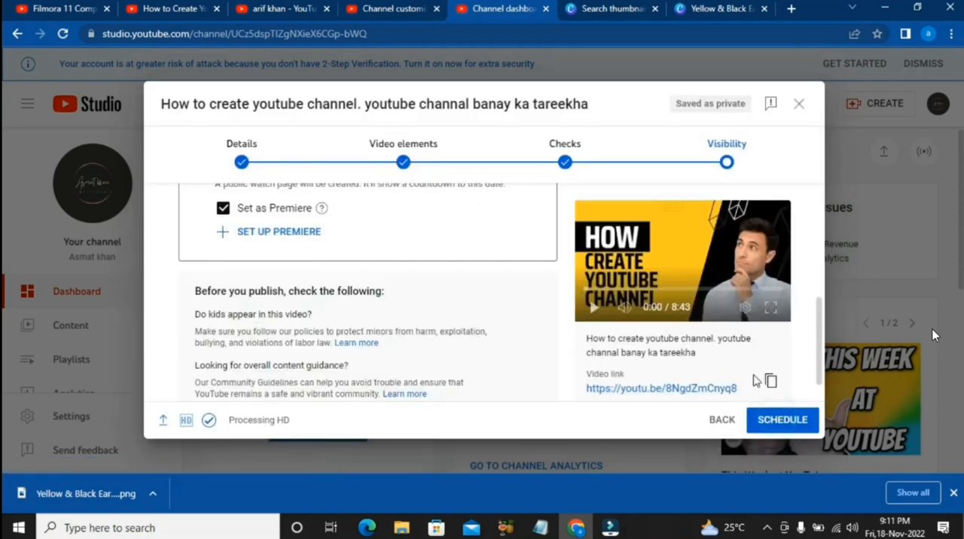
scroll(819, 372, "down", 1)
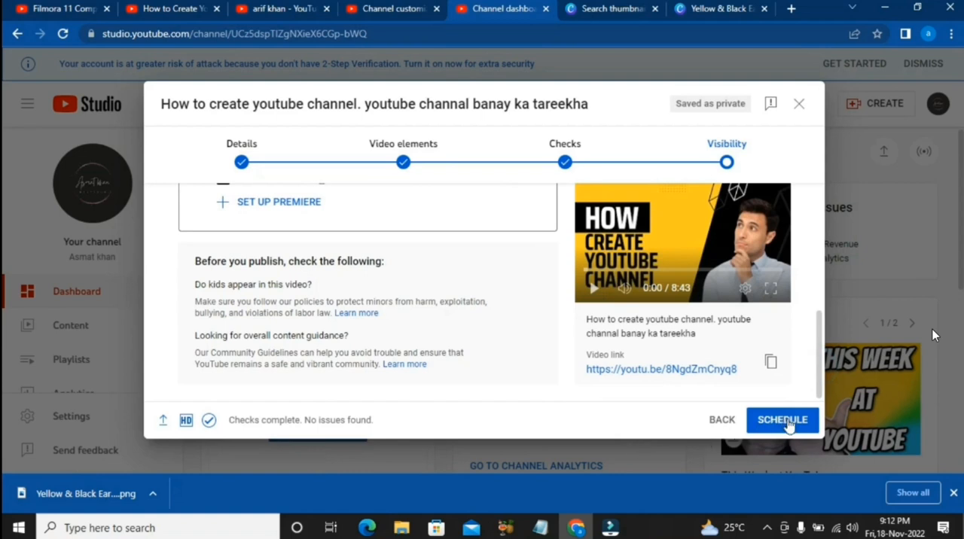
left_click(789, 424)
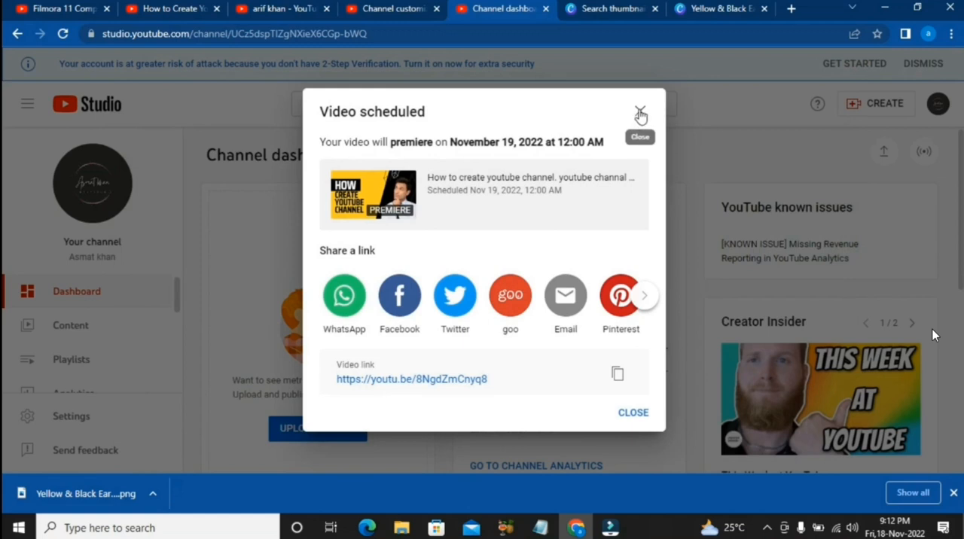
left_click(639, 113)
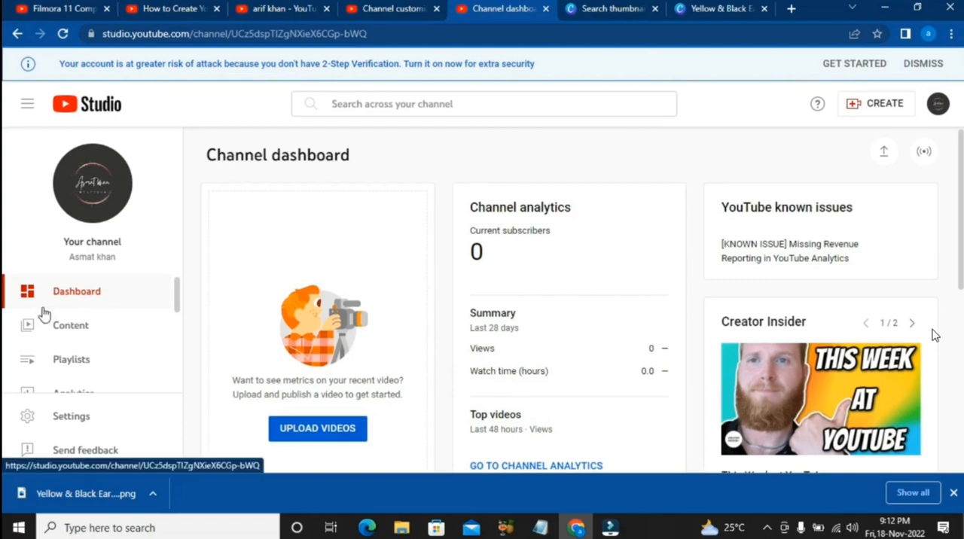
Show the channel's content list to check the scheduled video, and dismiss the introductory tips
left_click(71, 327)
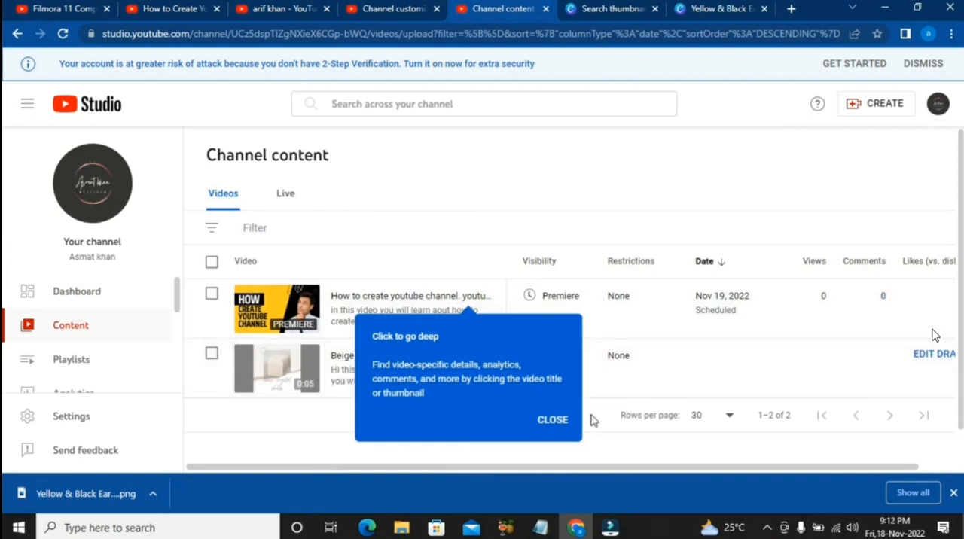
left_click(553, 421)
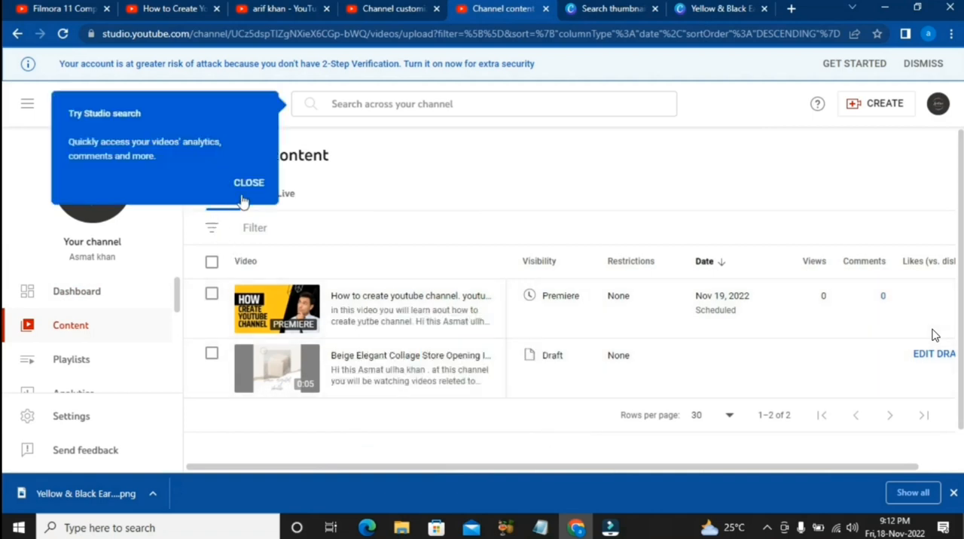
left_click(250, 184)
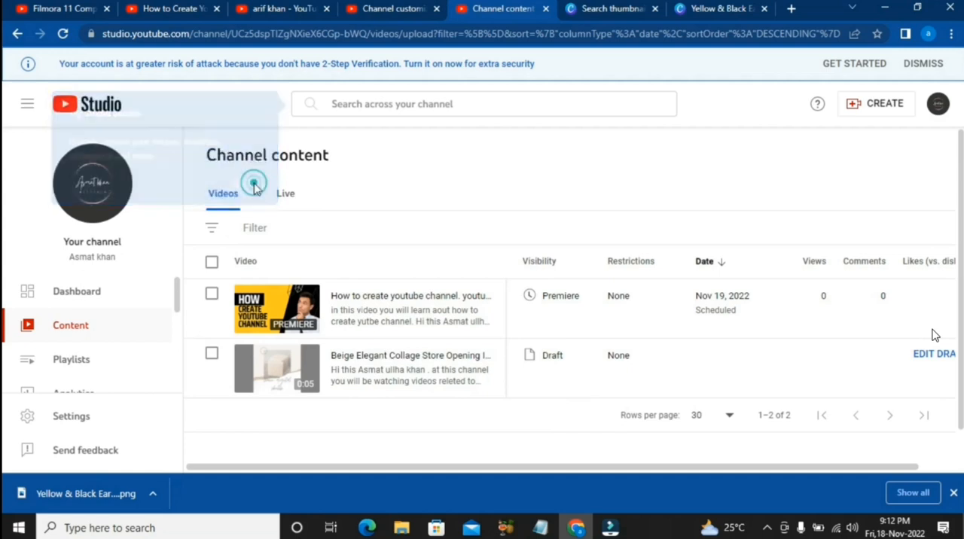